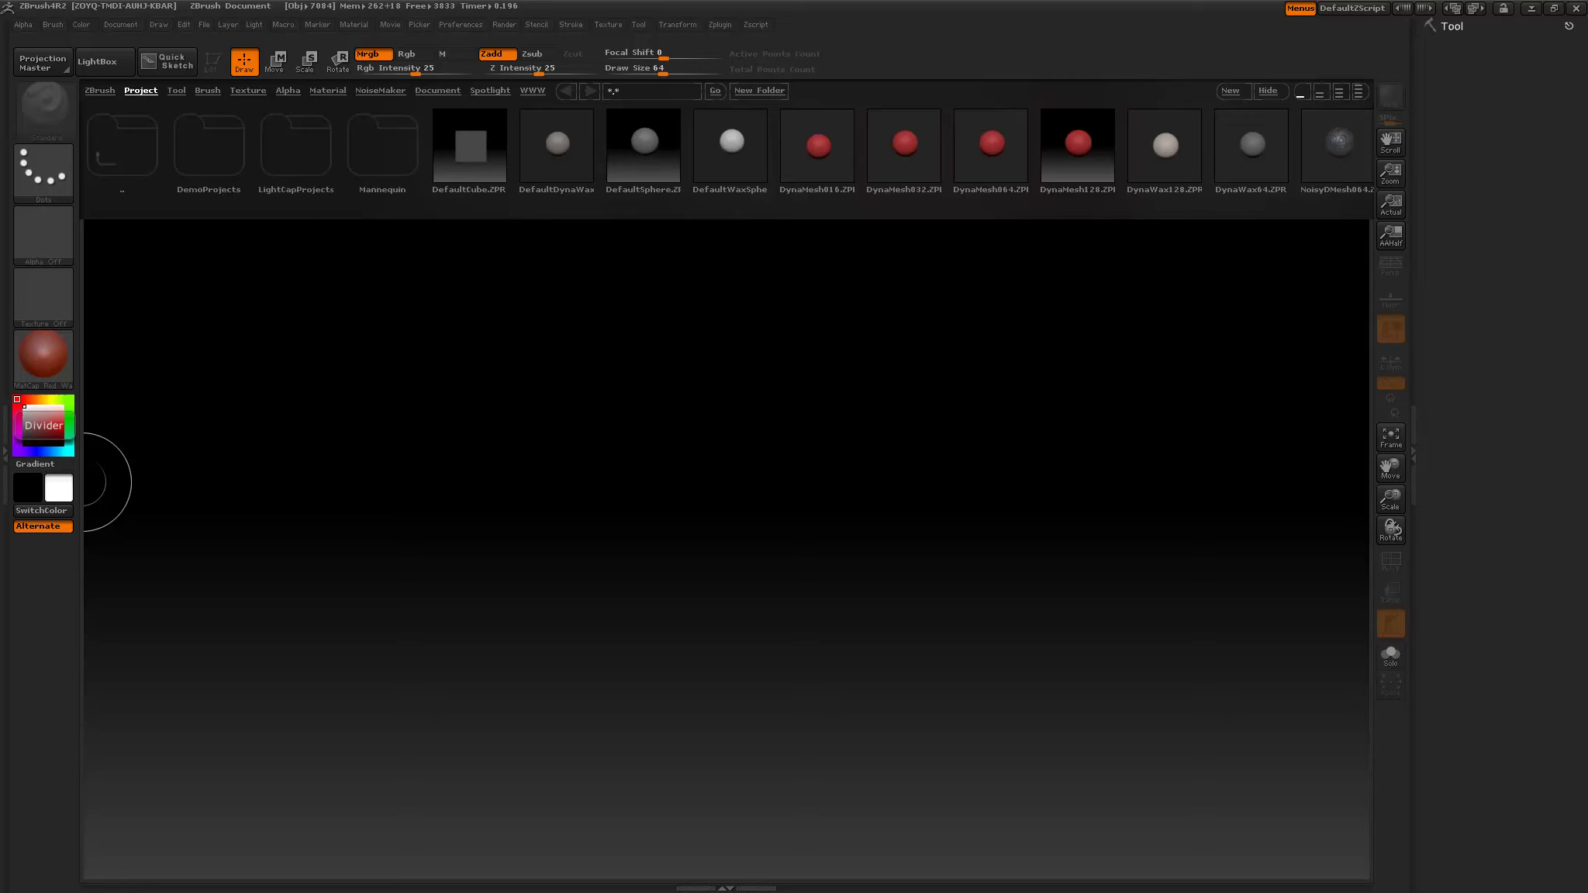
Clear the canvas and dock the Tool palette in the empty side tray.
{"action": "left_click", "coordinate": [1058, 414]}
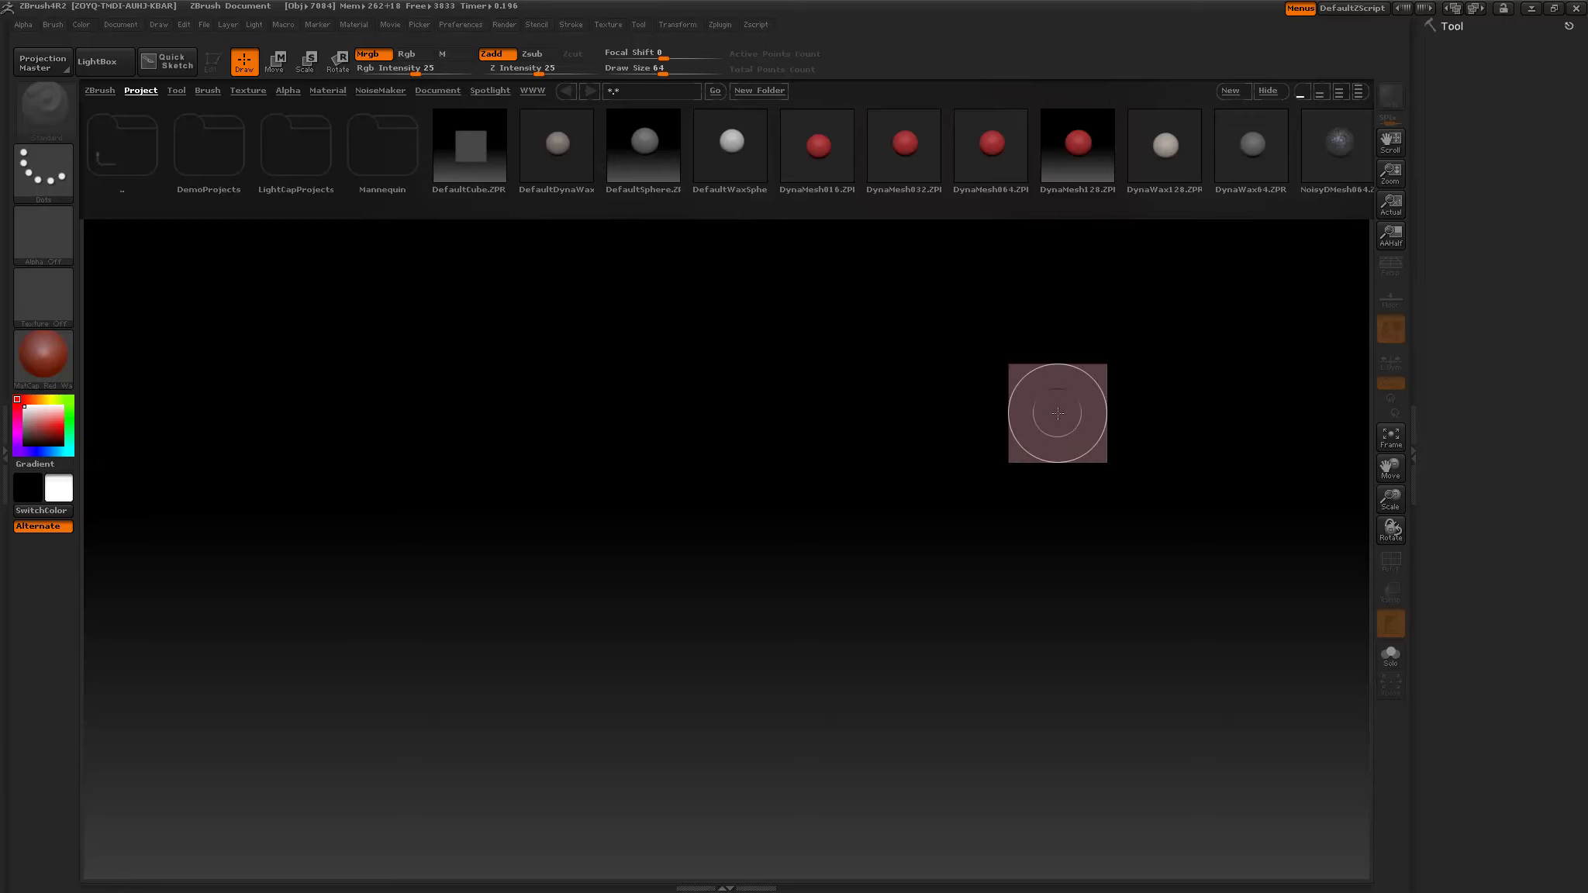
{"action": "key", "text": "ctrl+n"}
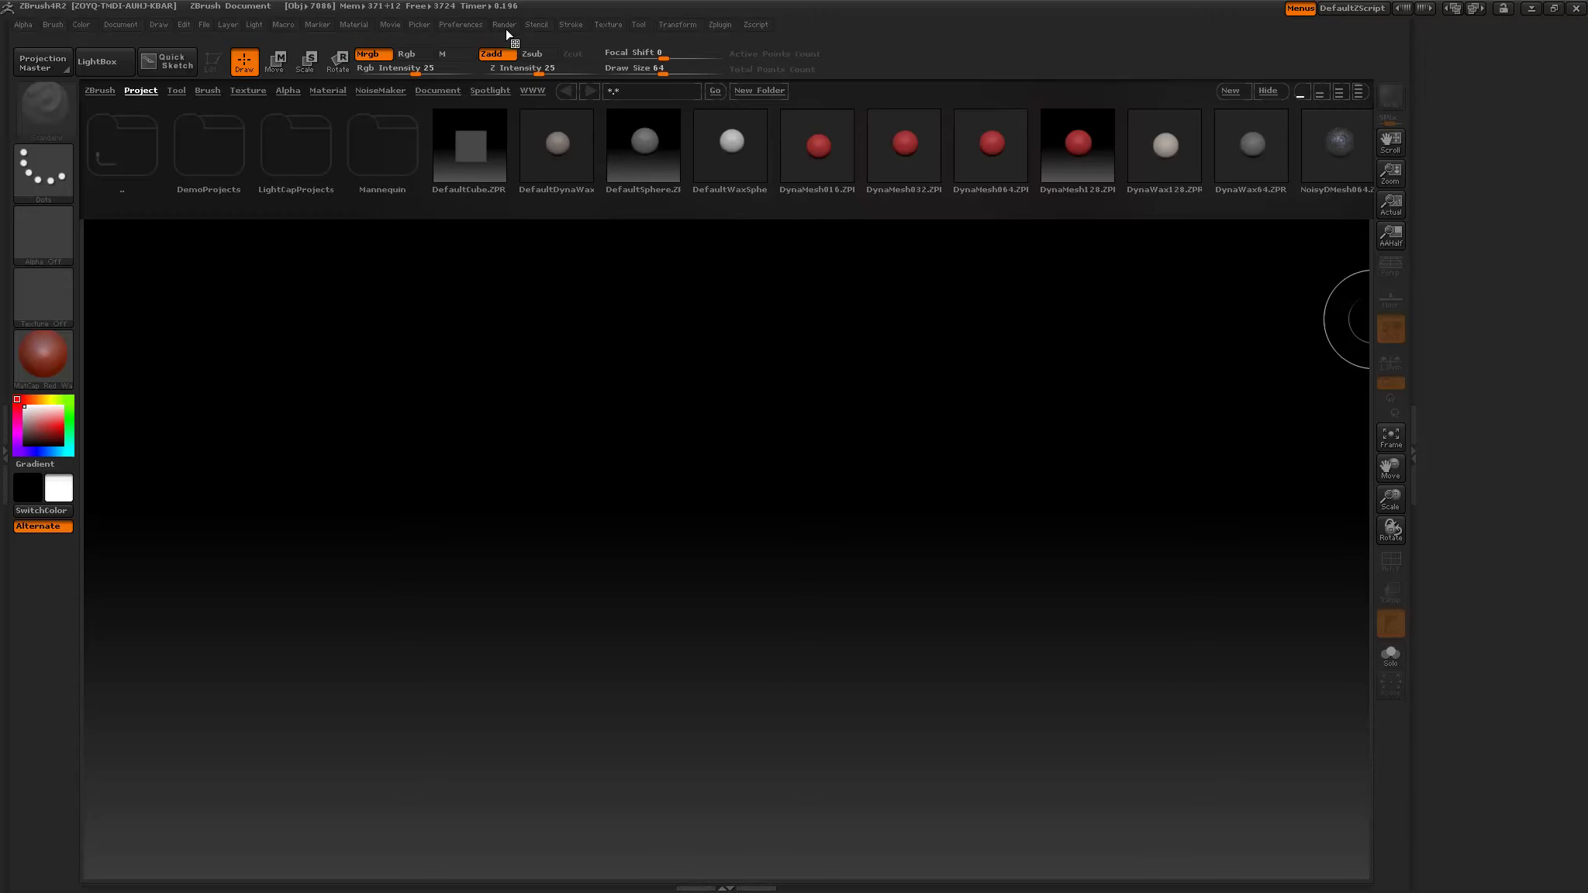
{"action": "left_click", "coordinate": [638, 26]}
{"action": "left_click_drag", "start_coordinate": [639, 45], "coordinate": [1421, 78]}
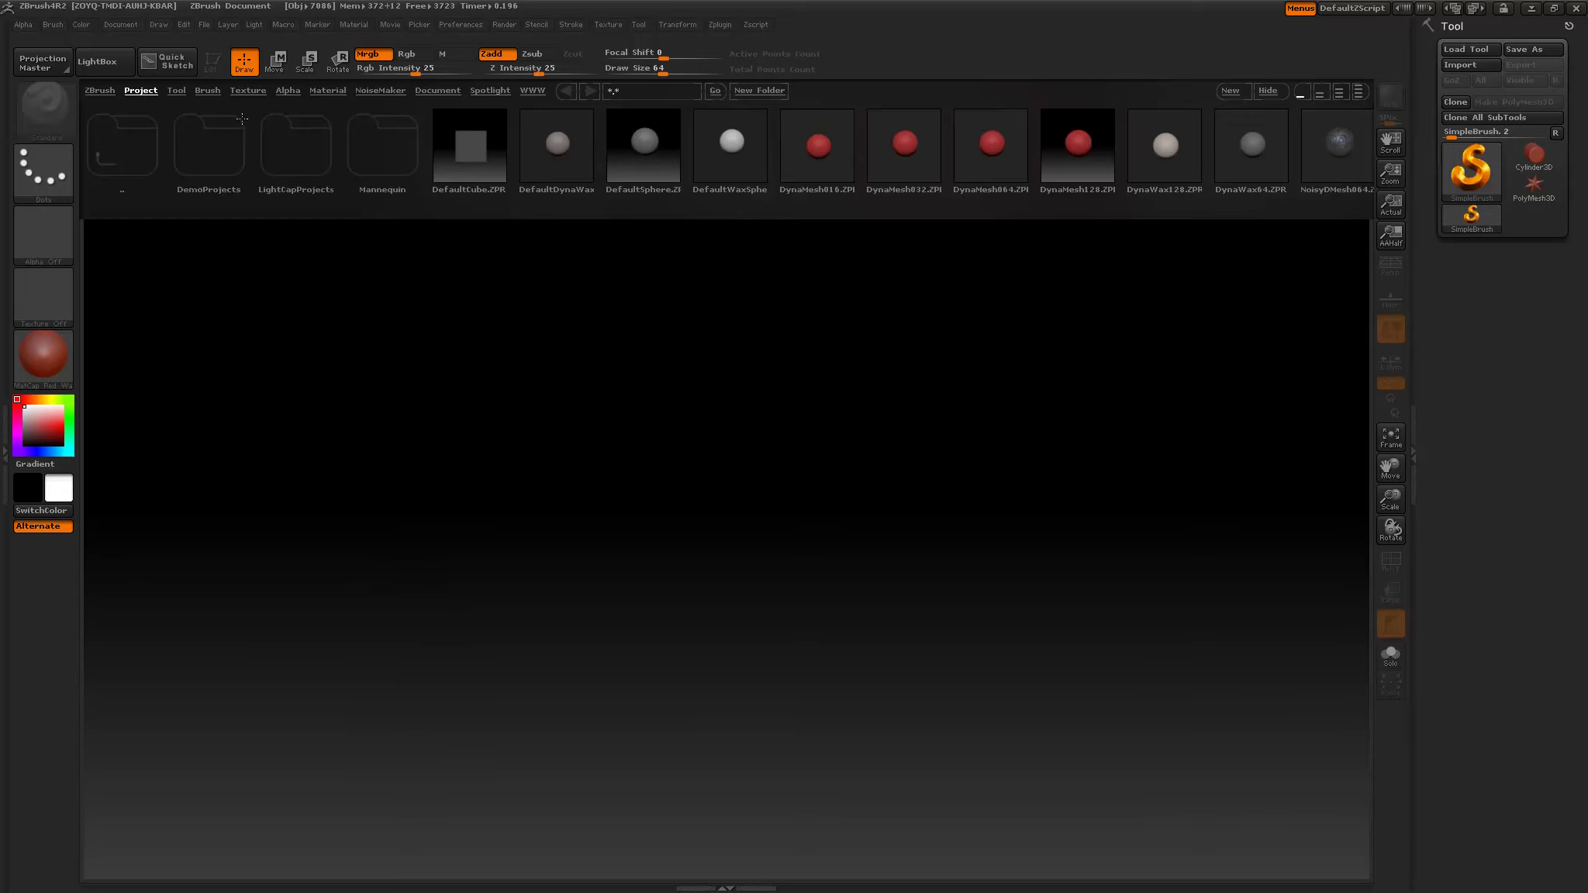
Browse the brush folders in LightBox.
{"action": "left_click", "coordinate": [208, 90]}
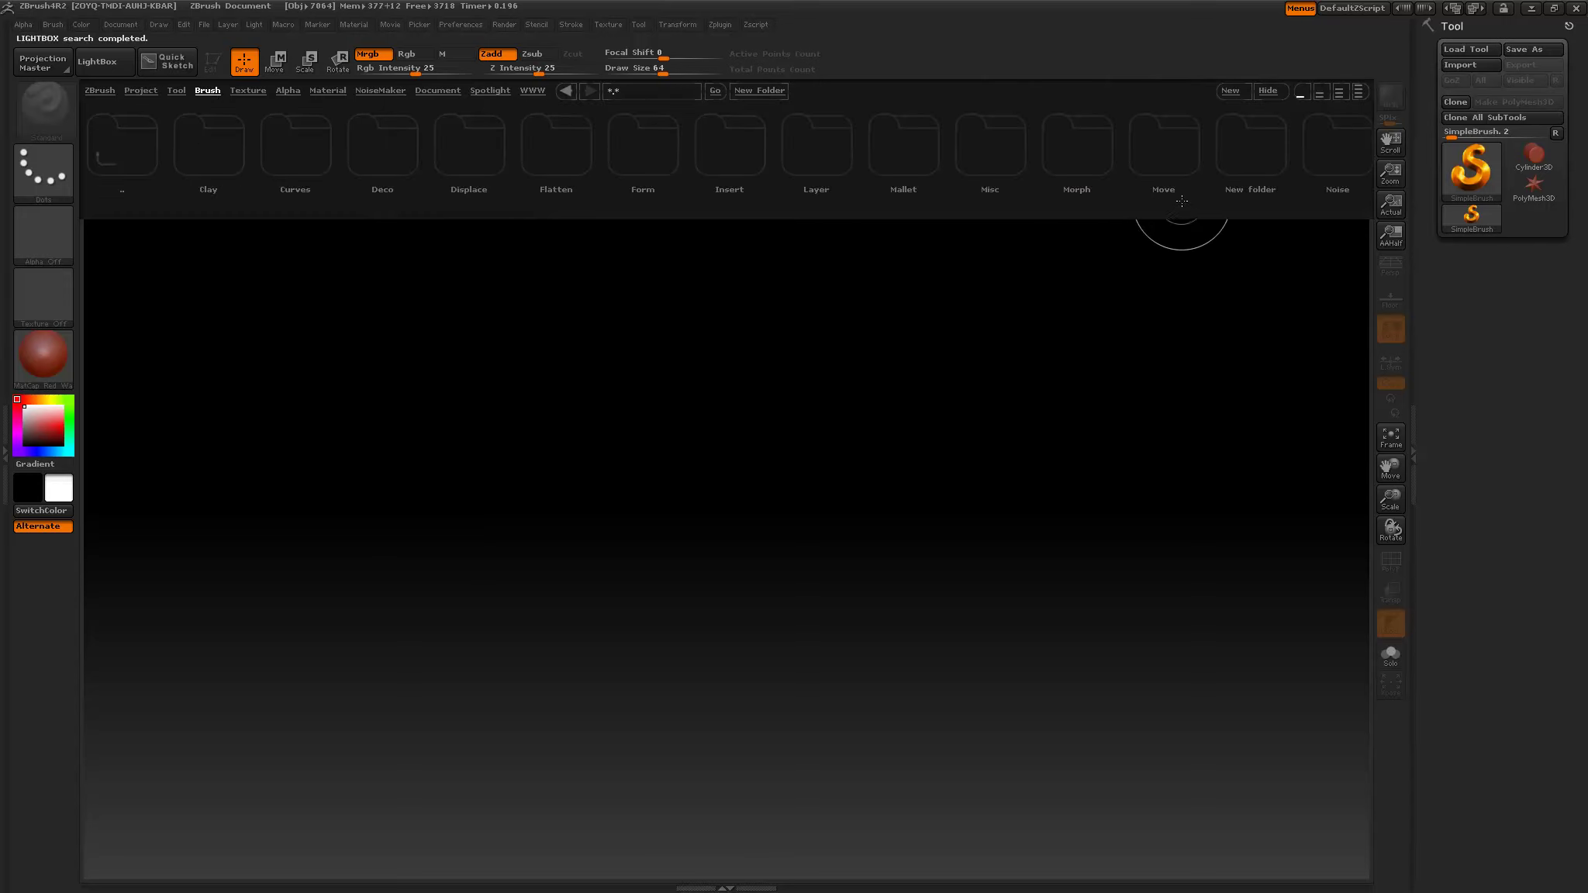
{"action": "left_click_drag", "start_coordinate": [1204, 201], "coordinate": [831, 234]}
{"action": "scroll", "coordinate": [830, 233], "scroll_direction": "down", "scroll_amount": 3}
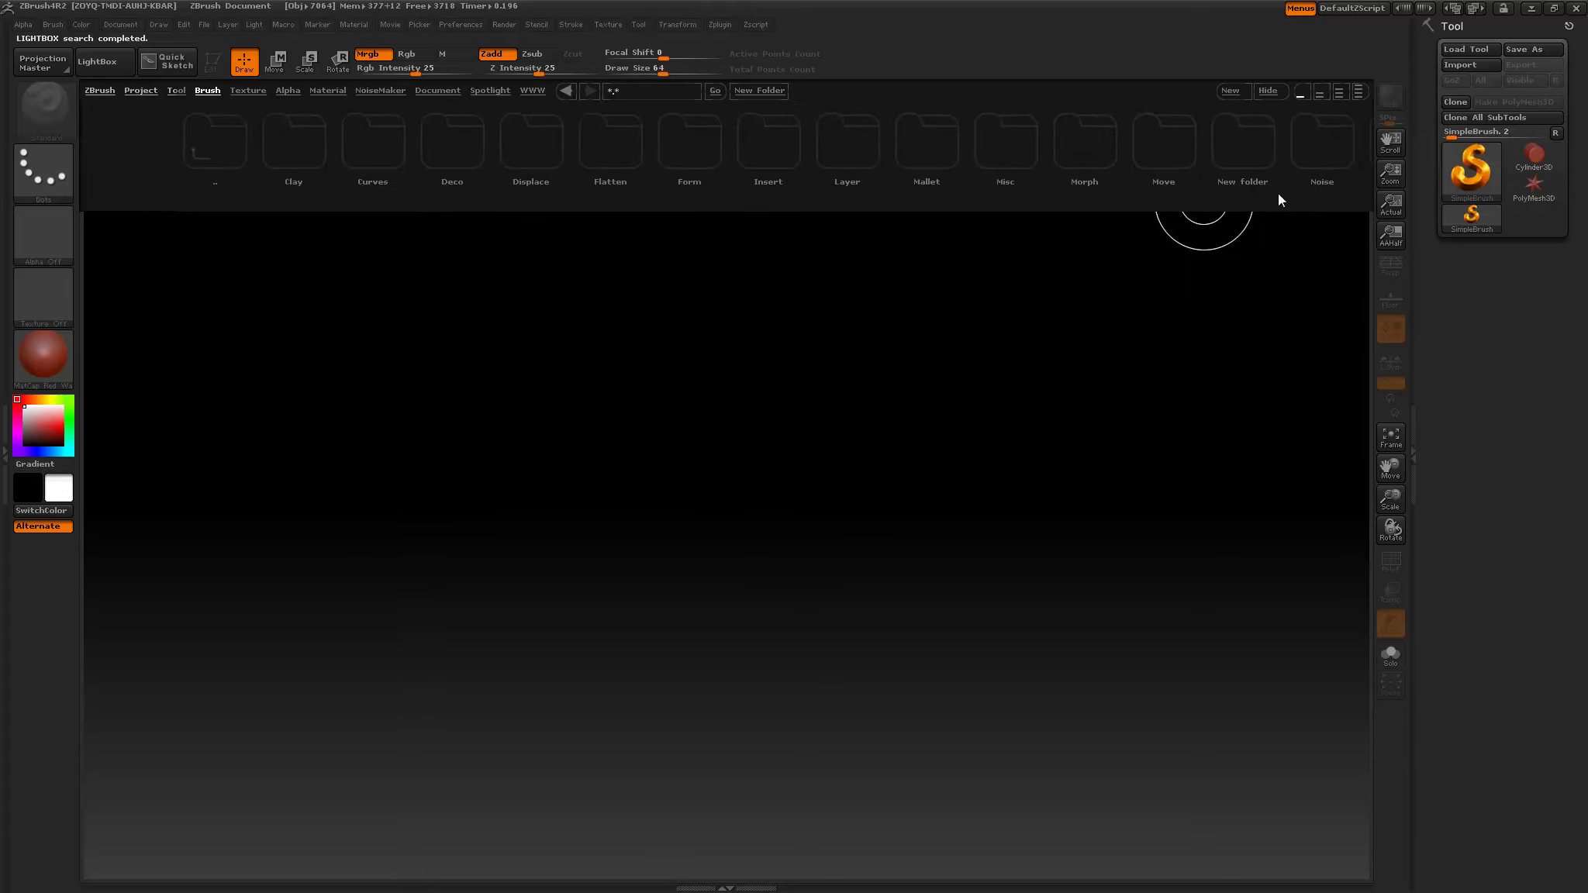
{"action": "scroll", "coordinate": [1323, 168], "scroll_direction": "up", "scroll_amount": 3}
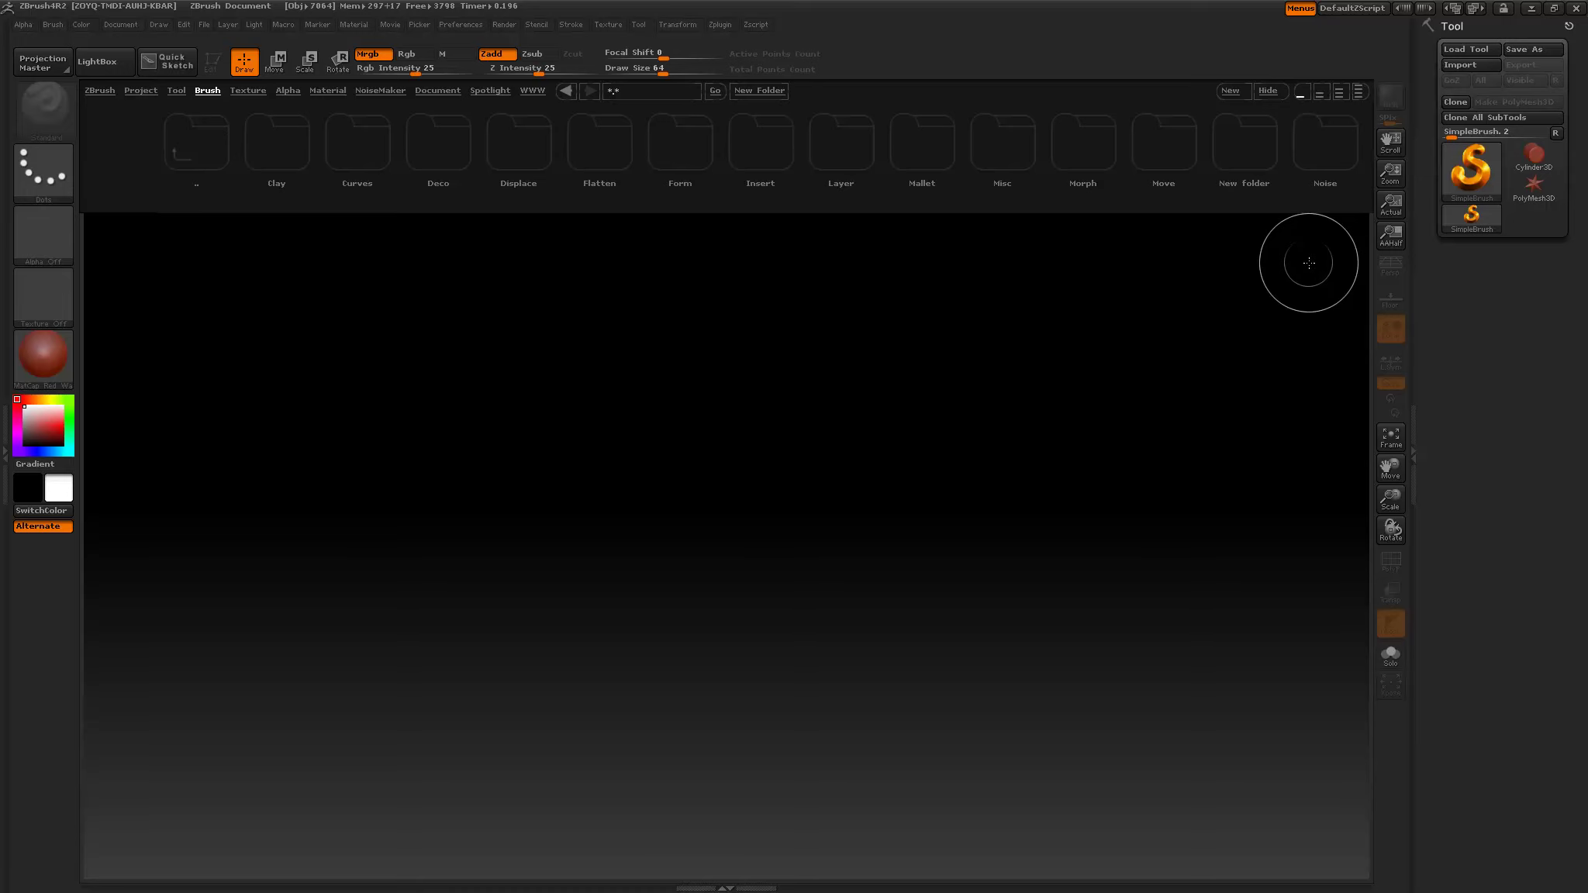
Choose the Cube3D primitive and draw one large cube on the canvas.
{"action": "left_click", "coordinate": [1485, 183]}
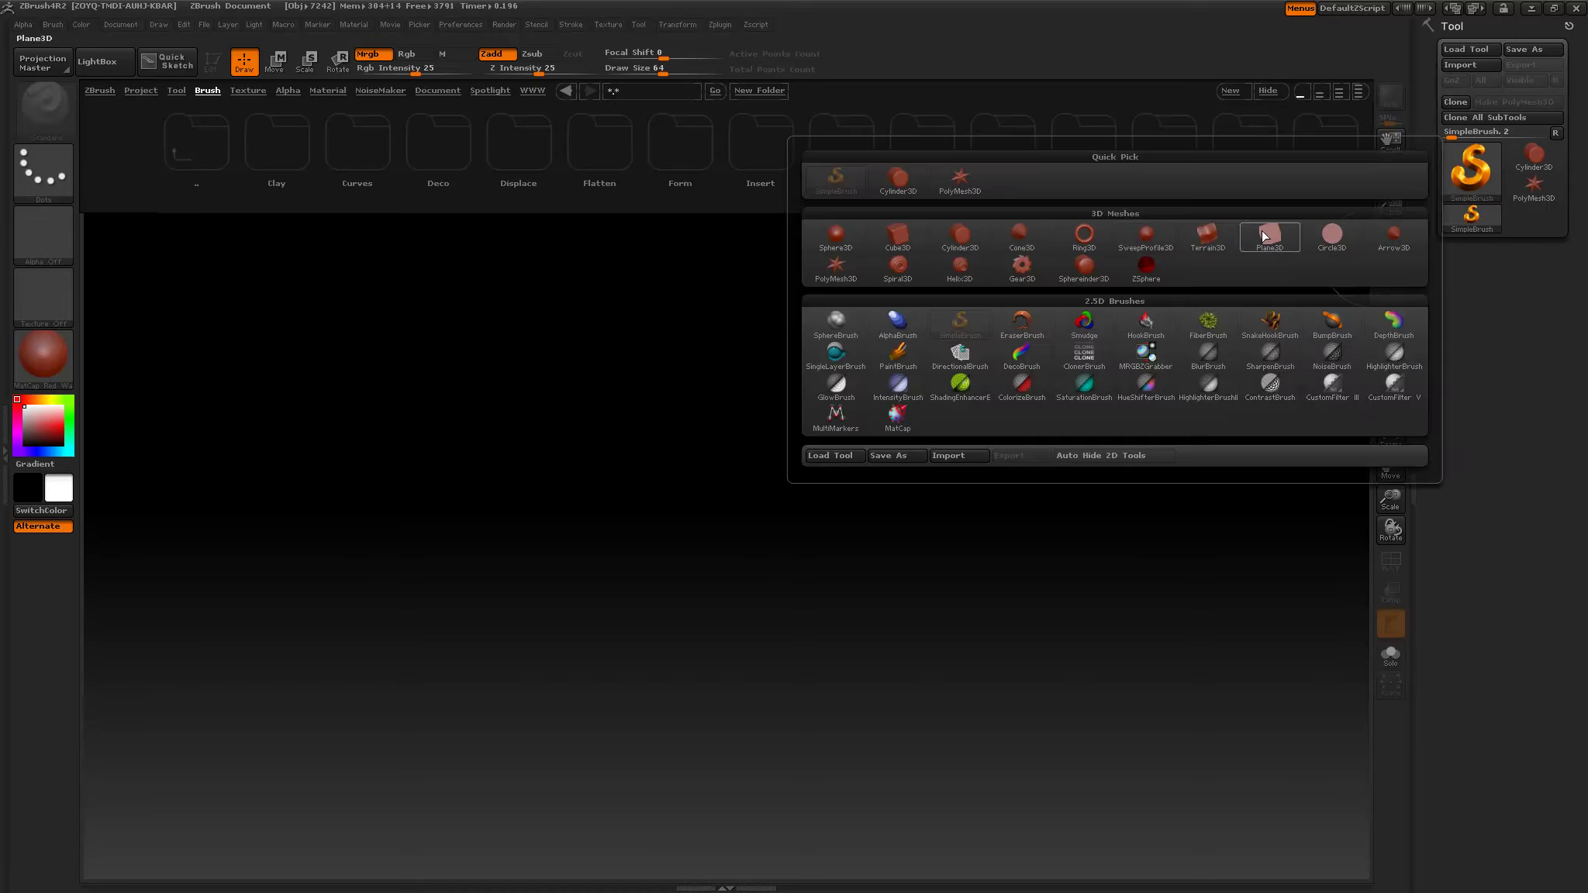
{"action": "mouse_move", "coordinate": [1010, 246]}
{"action": "mouse_move", "coordinate": [1283, 238]}
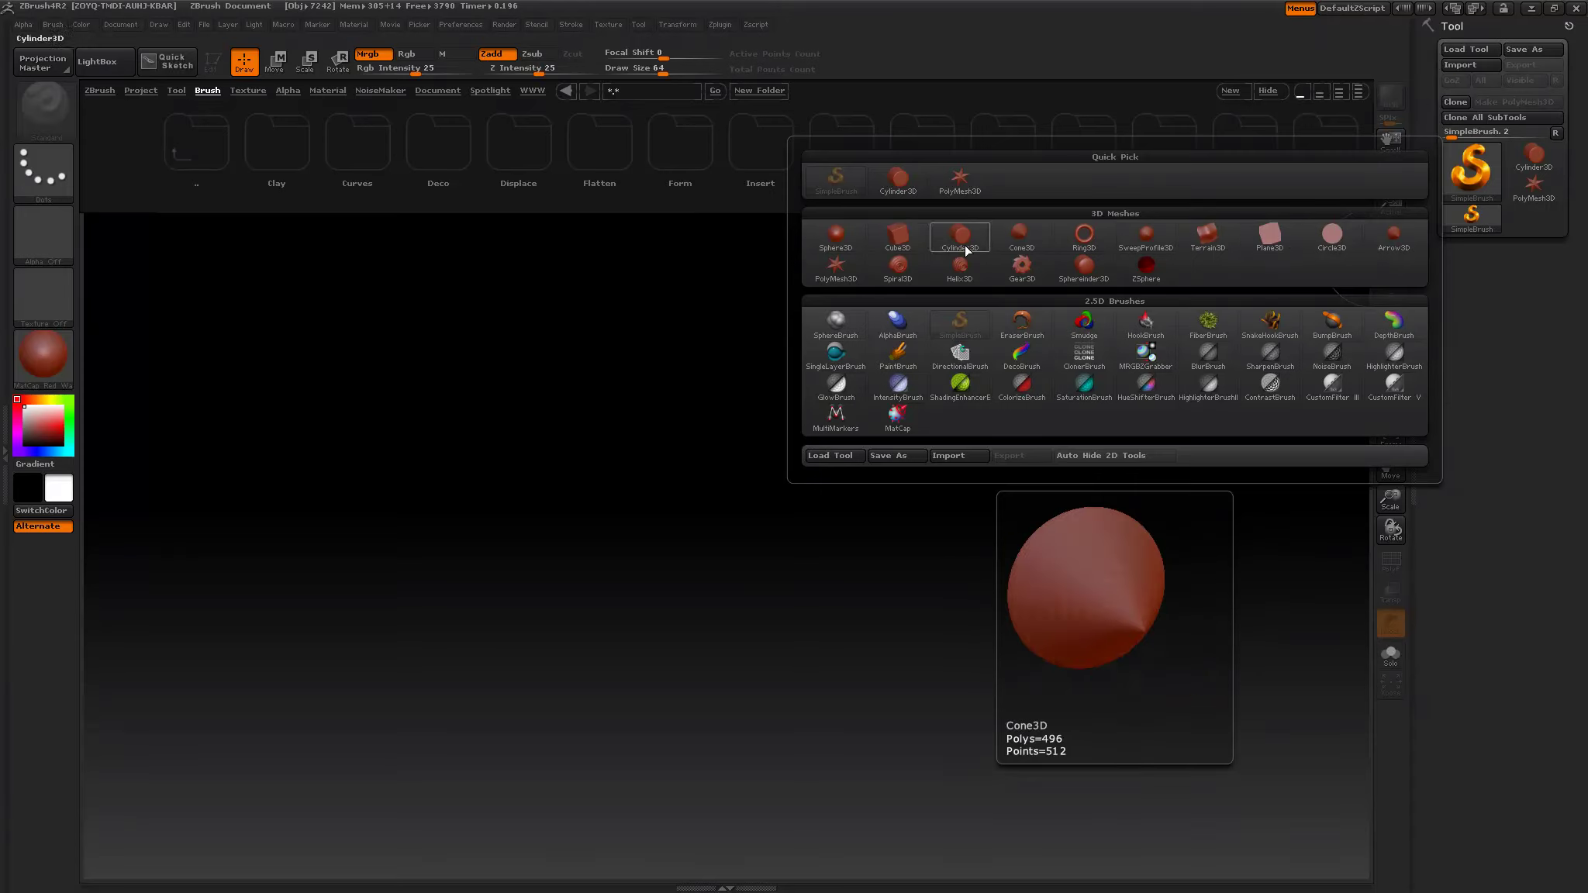
{"action": "left_click", "coordinate": [897, 234]}
{"action": "left_click_drag", "start_coordinate": [596, 512], "coordinate": [784, 431]}
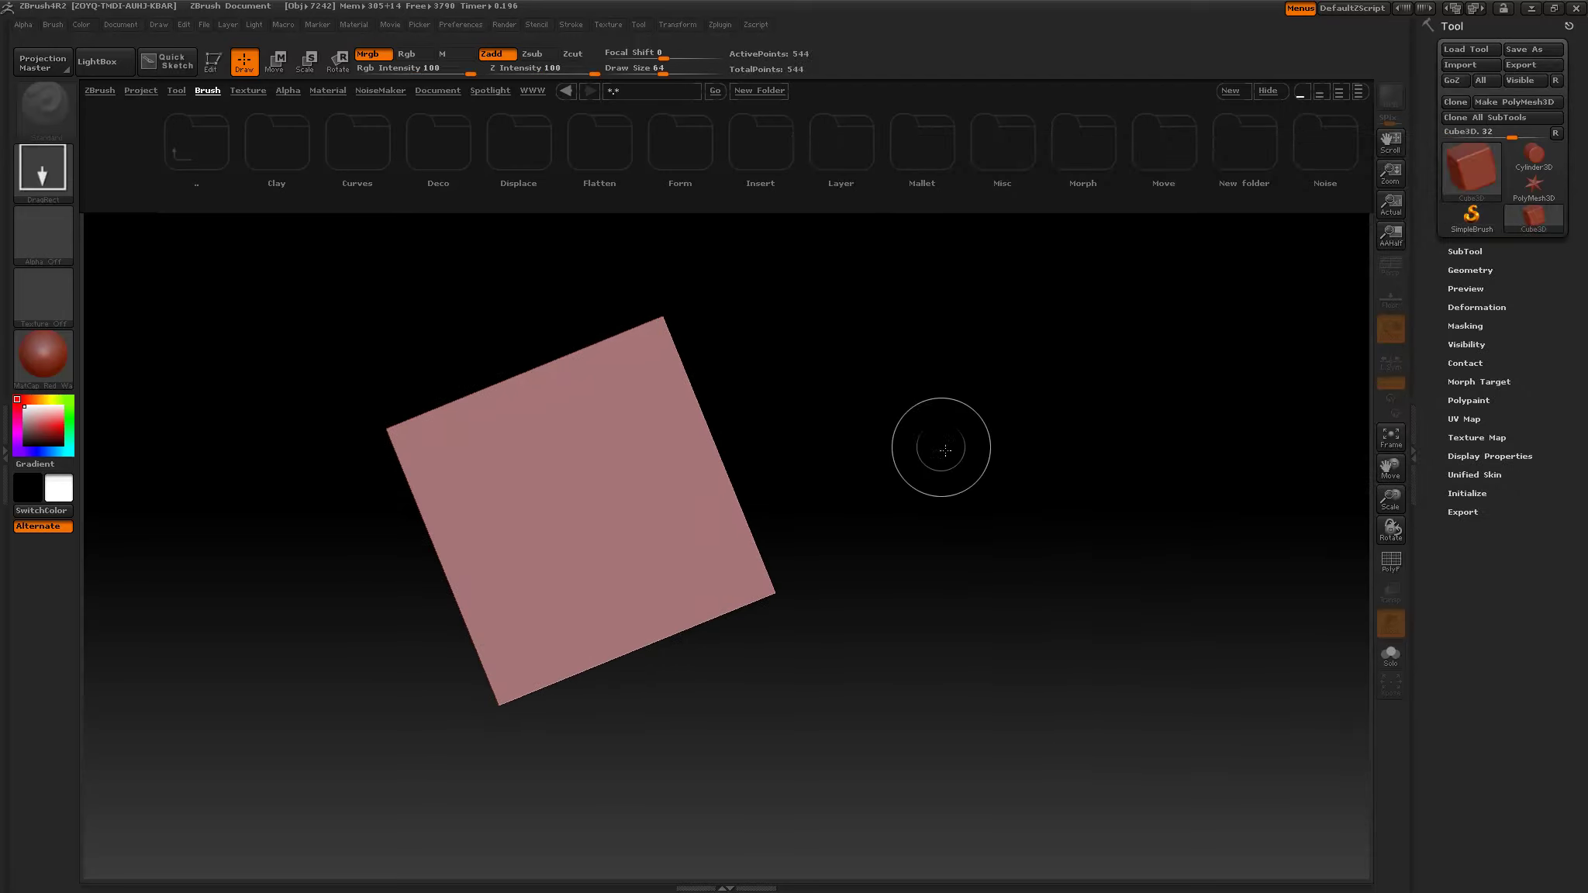
Put the cube into Edit mode and turn on the PolyFrame wireframe display.
{"action": "left_click", "coordinate": [222, 73]}
{"action": "left_click_drag", "start_coordinate": [808, 390], "coordinate": [1255, 503]}
{"action": "left_click", "coordinate": [1391, 560]}
{"action": "mouse_move", "coordinate": [1101, 487]}
{"action": "left_mouse_down"}
{"action": "mouse_move", "coordinate": [1039, 498]}
{"action": "mouse_move", "coordinate": [1087, 503]}
{"action": "mouse_move", "coordinate": [1124, 472]}
{"action": "left_mouse_up"}
{"action": "mouse_move", "coordinate": [961, 525]}
{"action": "left_mouse_down"}
{"action": "mouse_move", "coordinate": [1025, 521]}
{"action": "mouse_move", "coordinate": [957, 514]}
{"action": "left_mouse_up"}
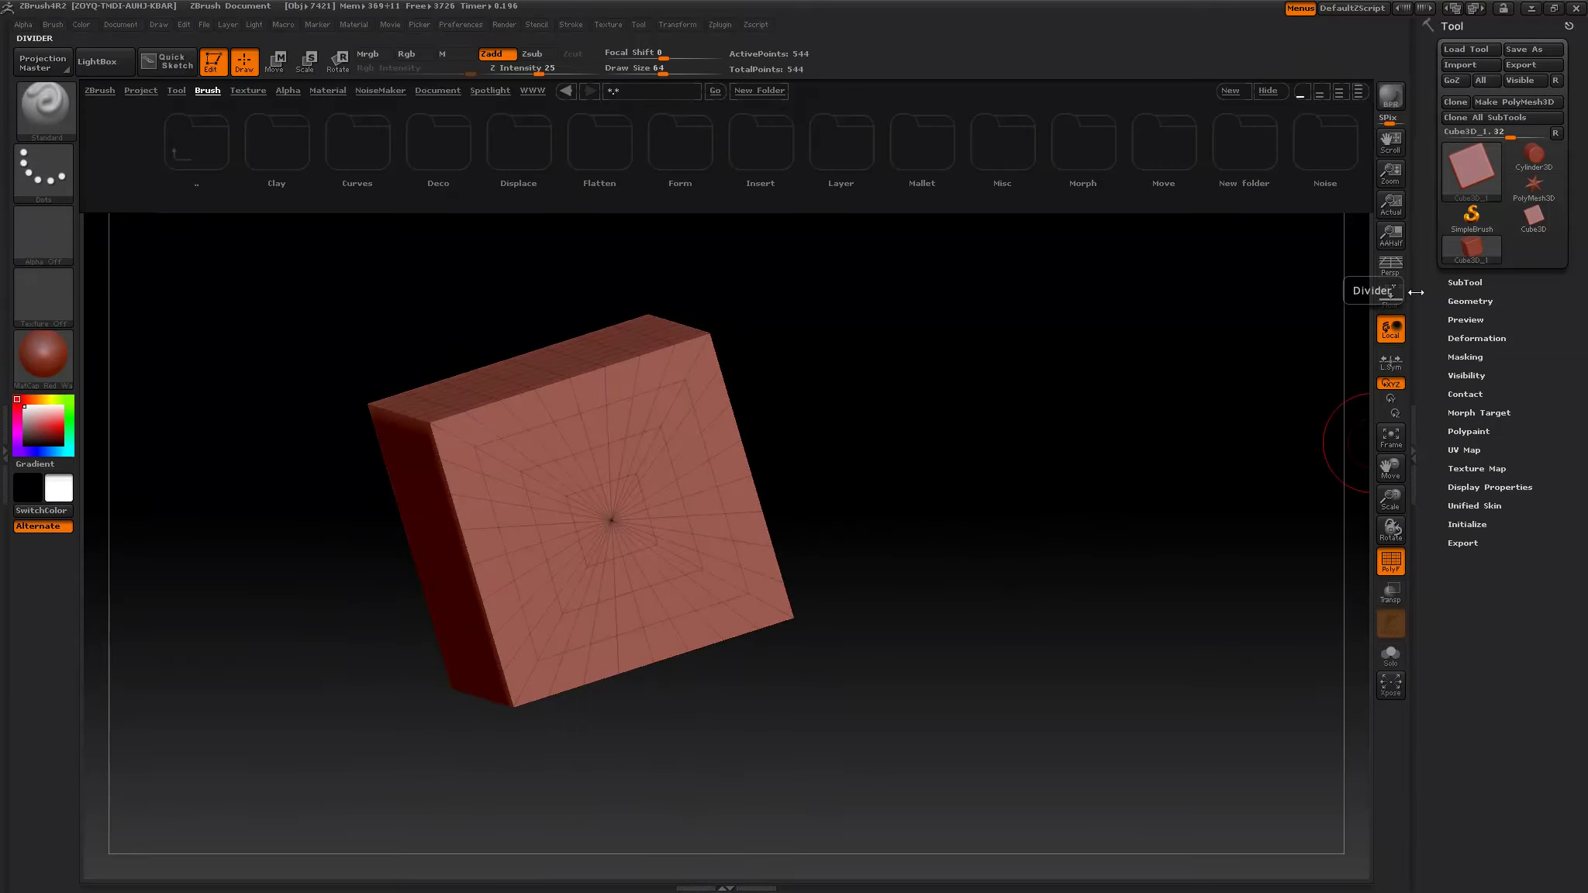
Convert the cube to a PolyMesh3D and enable DynaMesh on it.
{"action": "left_click", "coordinate": [1507, 102]}
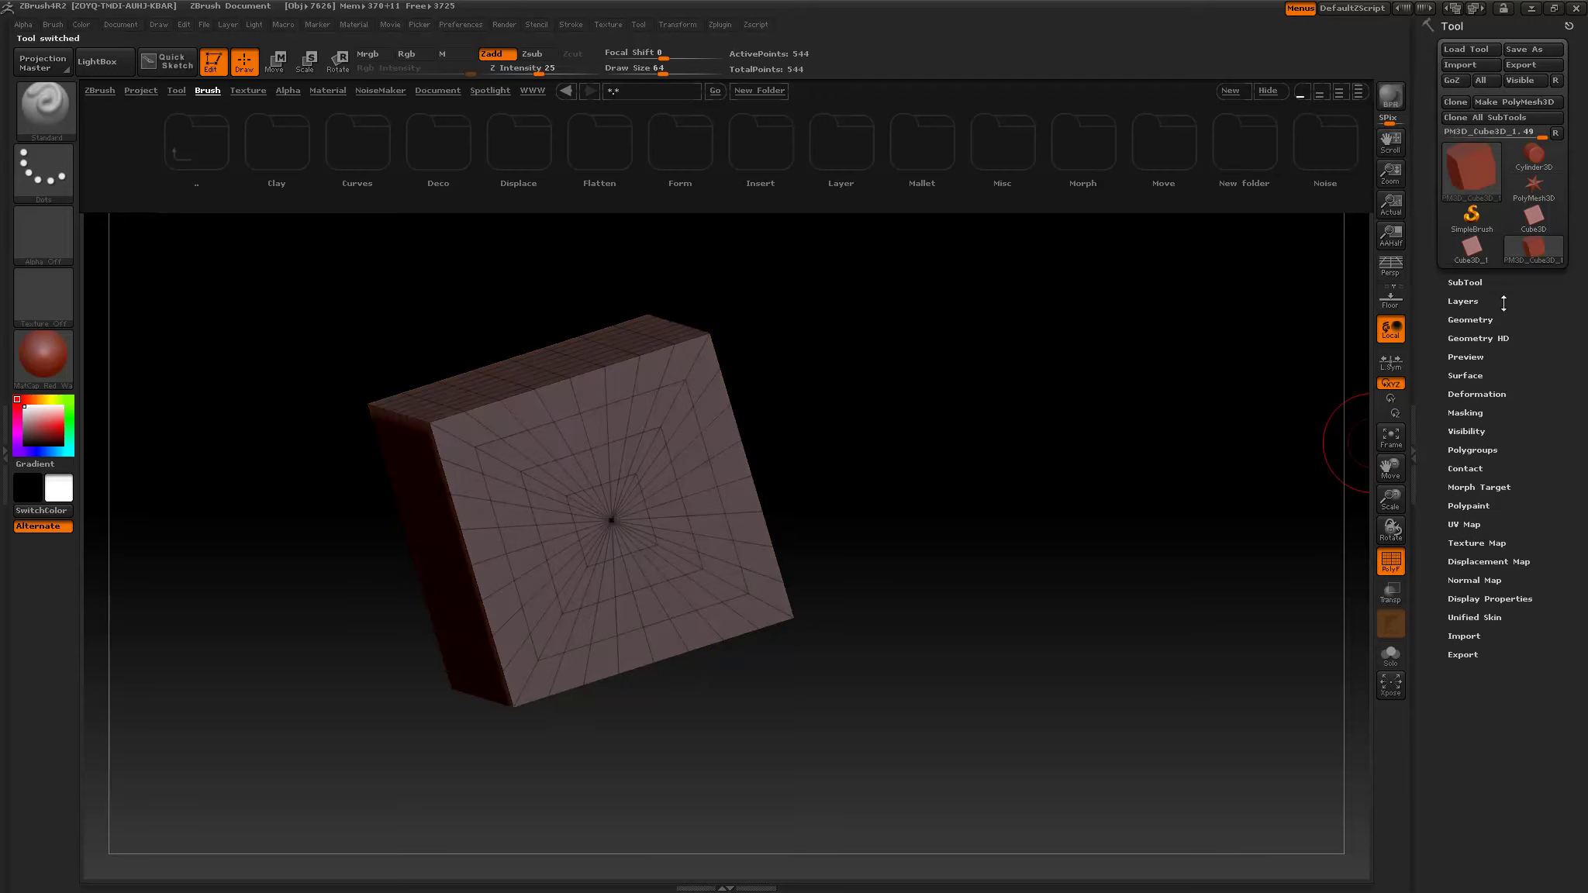
{"action": "left_click_drag", "start_coordinate": [1140, 409], "coordinate": [1099, 415]}
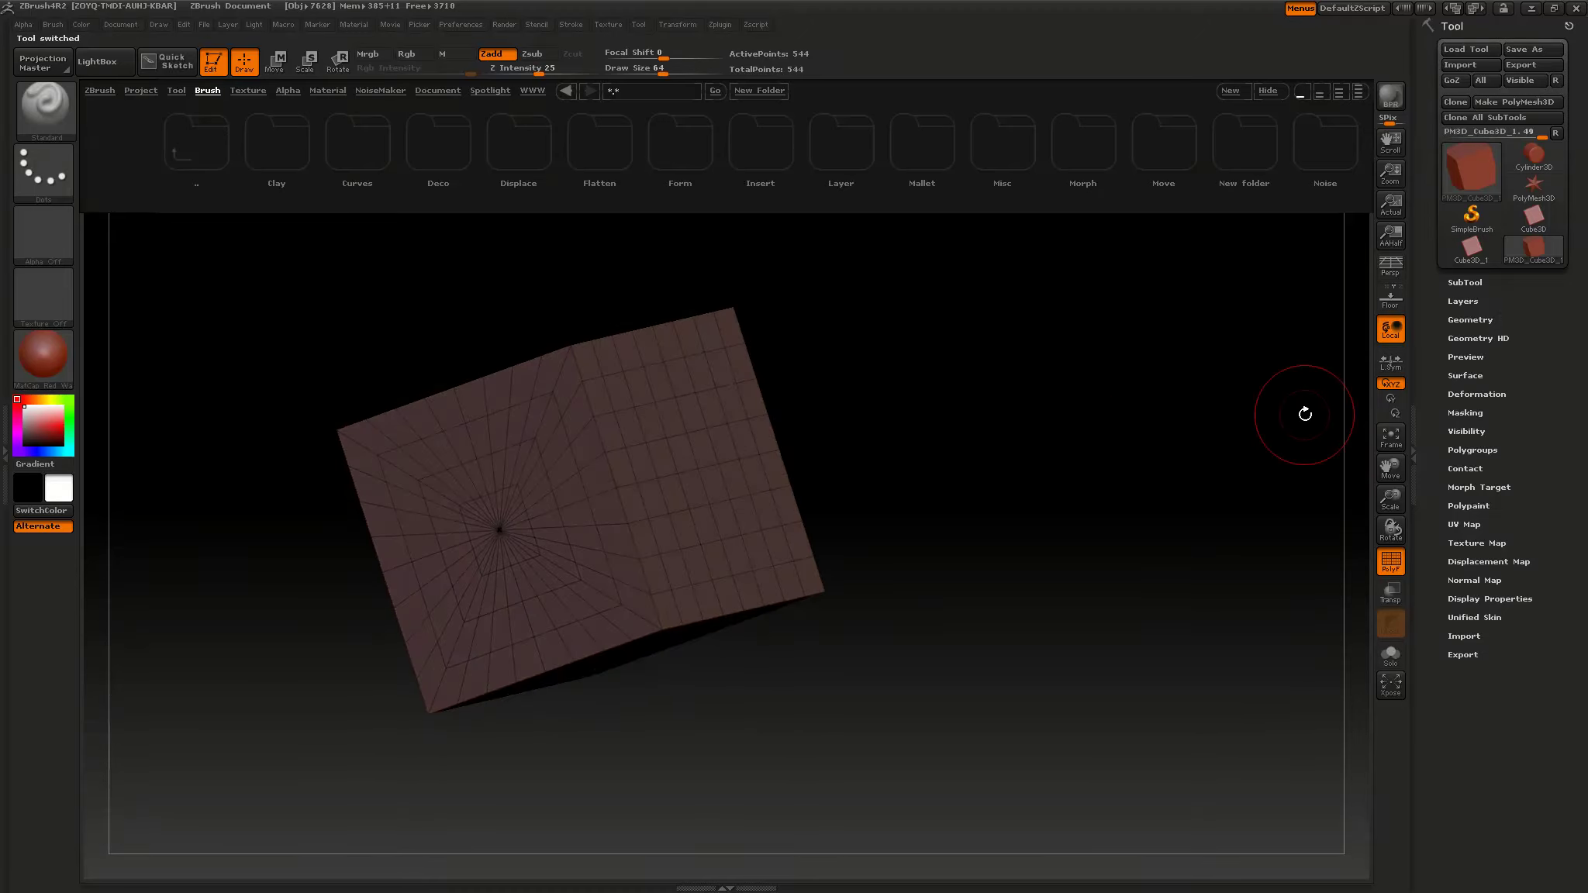
{"action": "left_click", "coordinate": [1466, 319]}
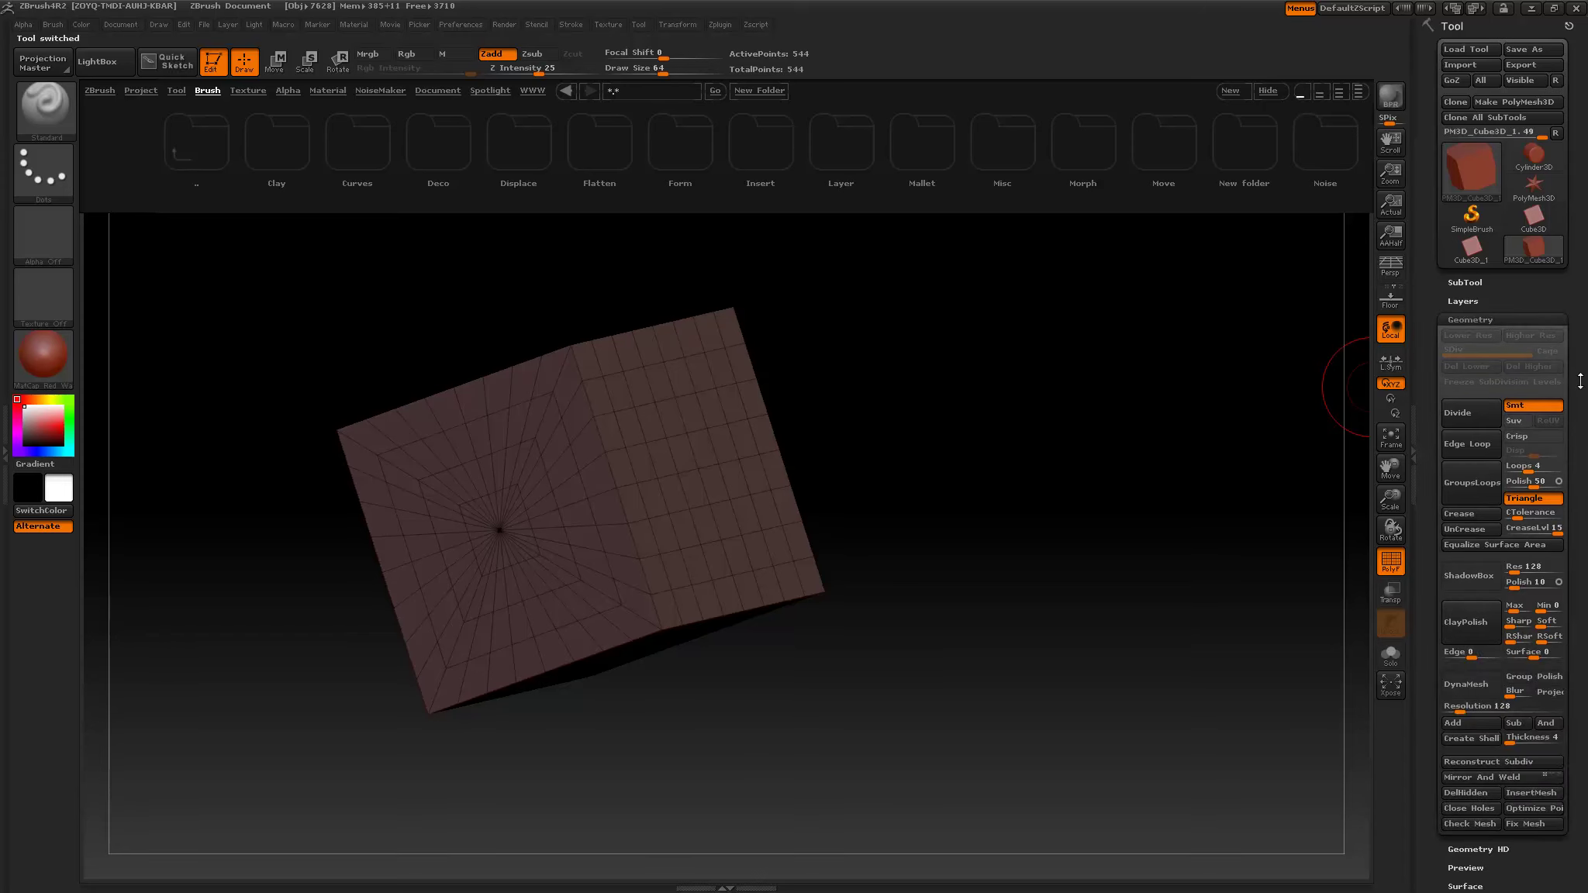
{"action": "left_click_drag", "start_coordinate": [1579, 381], "coordinate": [1572, 272]}
{"action": "left_click", "coordinate": [1462, 429]}
{"action": "mouse_move", "coordinate": [1005, 456]}
{"action": "left_mouse_down"}
{"action": "mouse_move", "coordinate": [943, 432]}
{"action": "mouse_move", "coordinate": [1095, 425]}
{"action": "mouse_move", "coordinate": [990, 431]}
{"action": "left_mouse_up"}
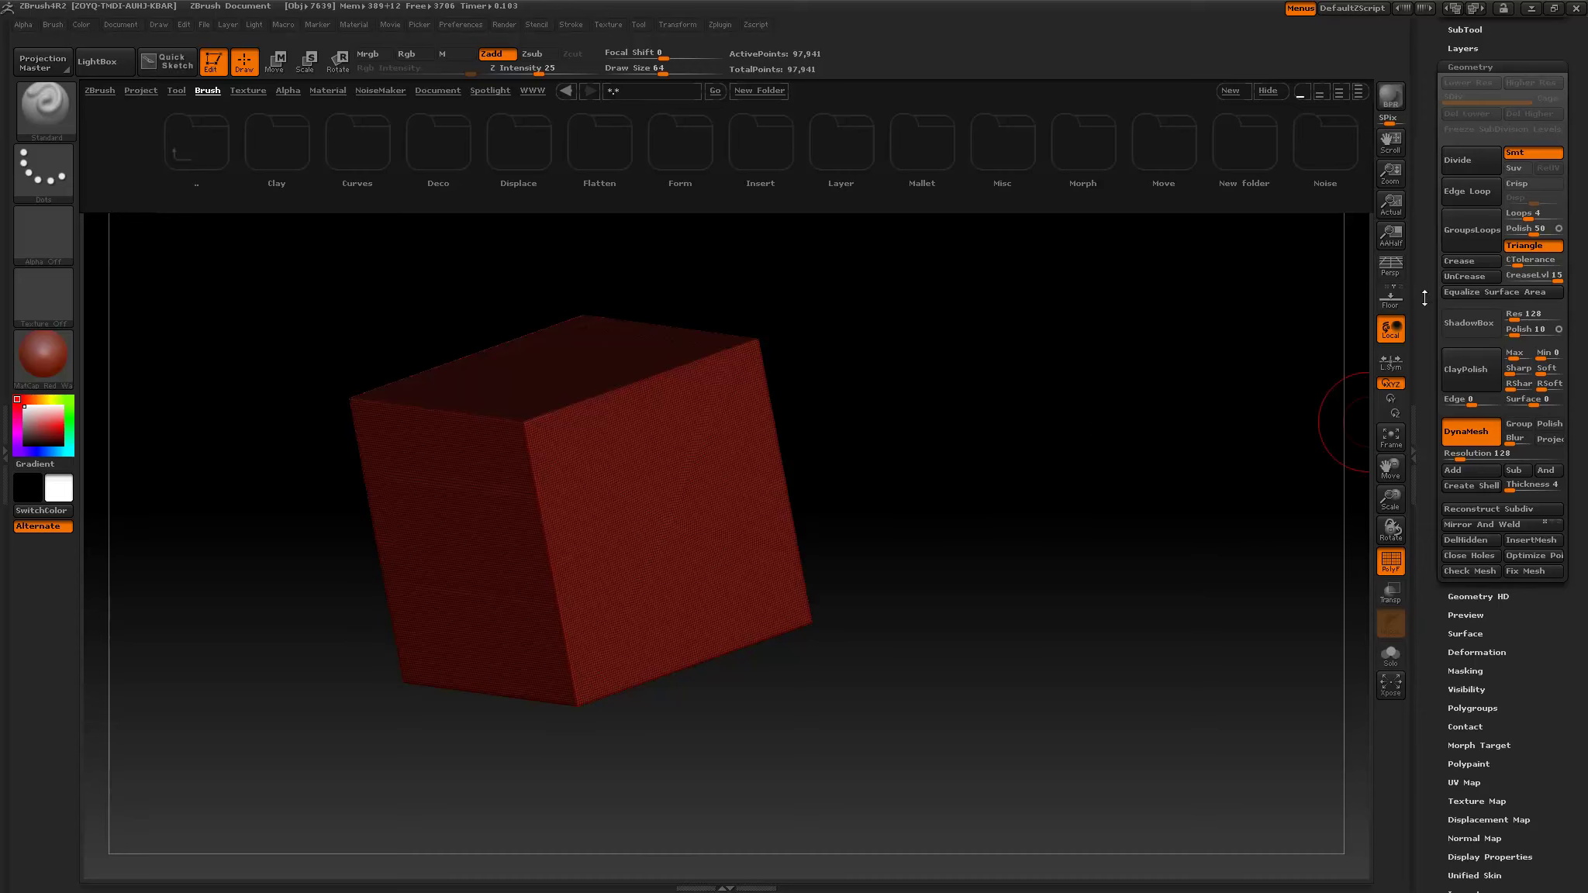
Turn on perspective and pull a long thin spike out of one side face with the SnakeHook brush.
{"action": "left_click", "coordinate": [1399, 277]}
{"action": "left_click_drag", "start_coordinate": [1028, 465], "coordinate": [1045, 471], "text": "shift"}
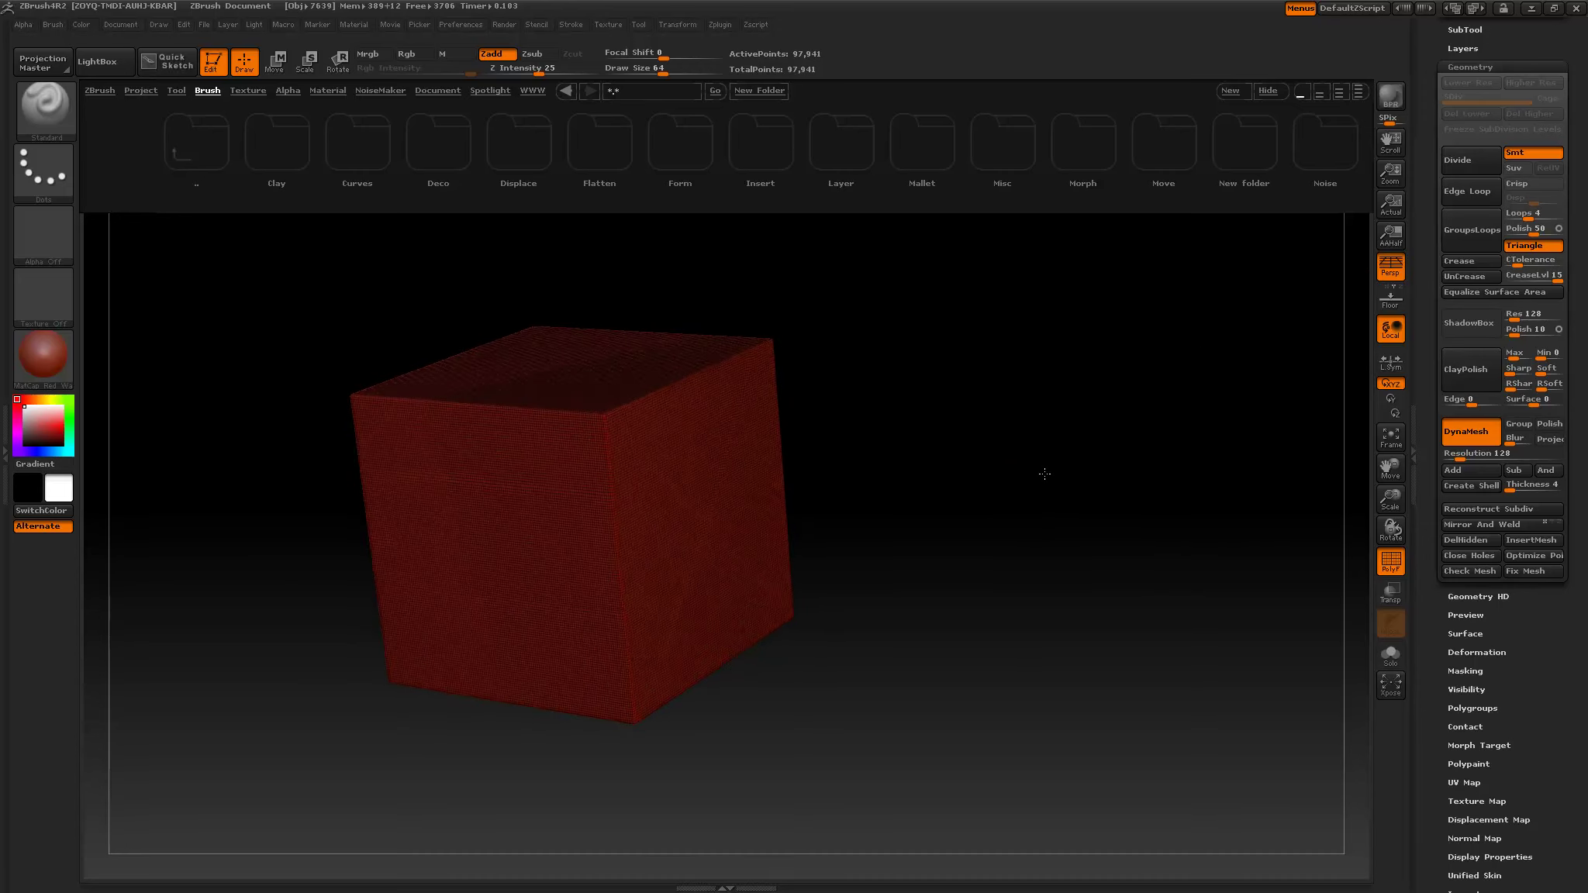
{"action": "left_click", "coordinate": [40, 131]}
{"action": "left_click", "coordinate": [45, 113]}
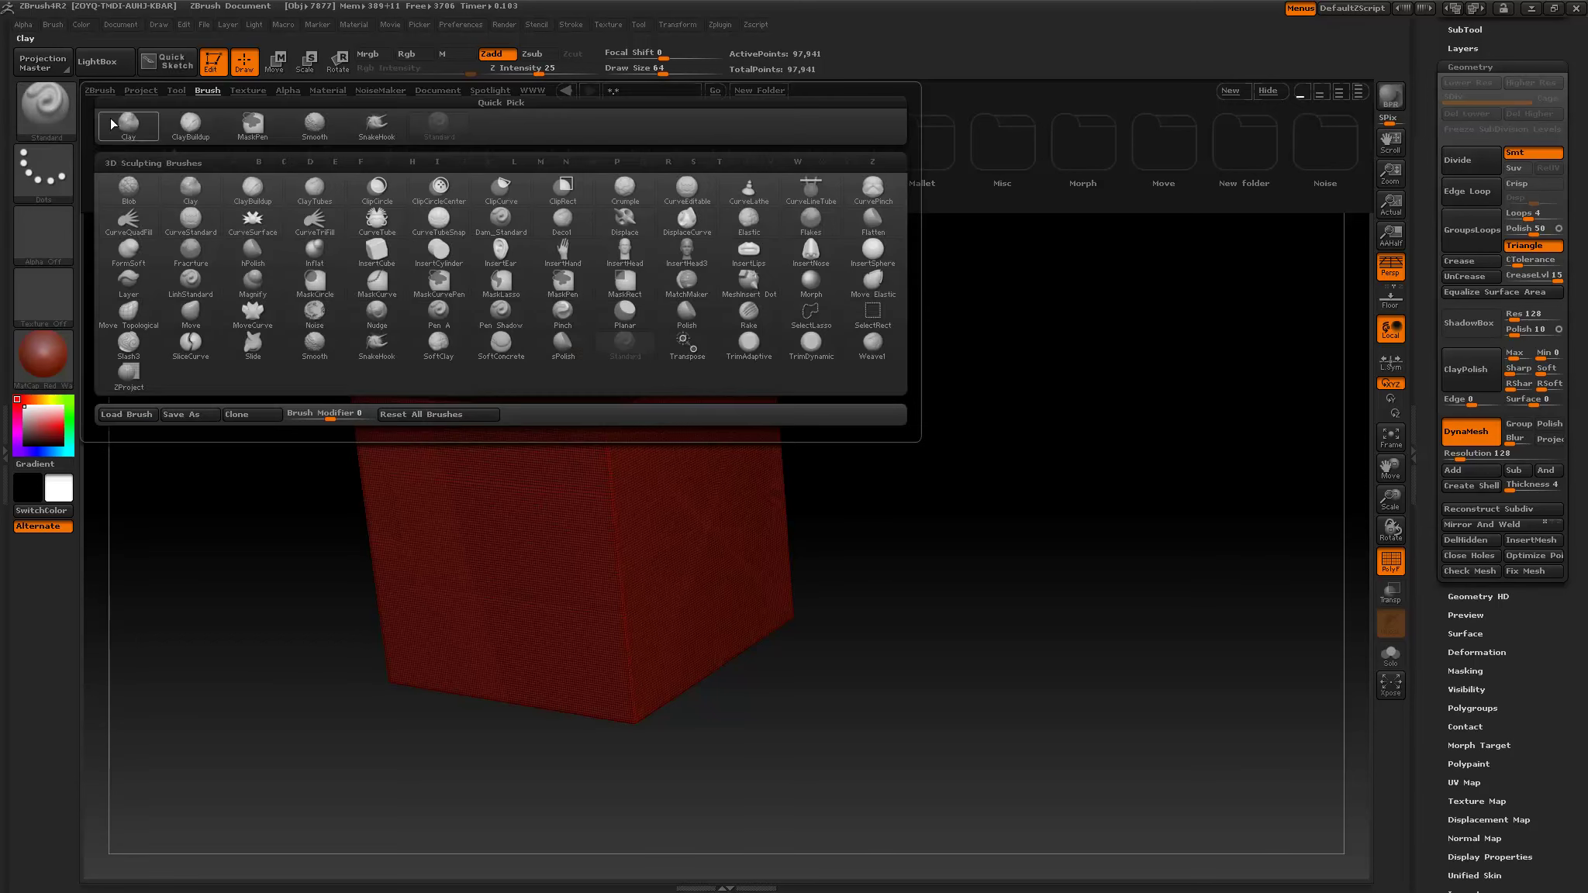
{"action": "left_click", "coordinate": [377, 343]}
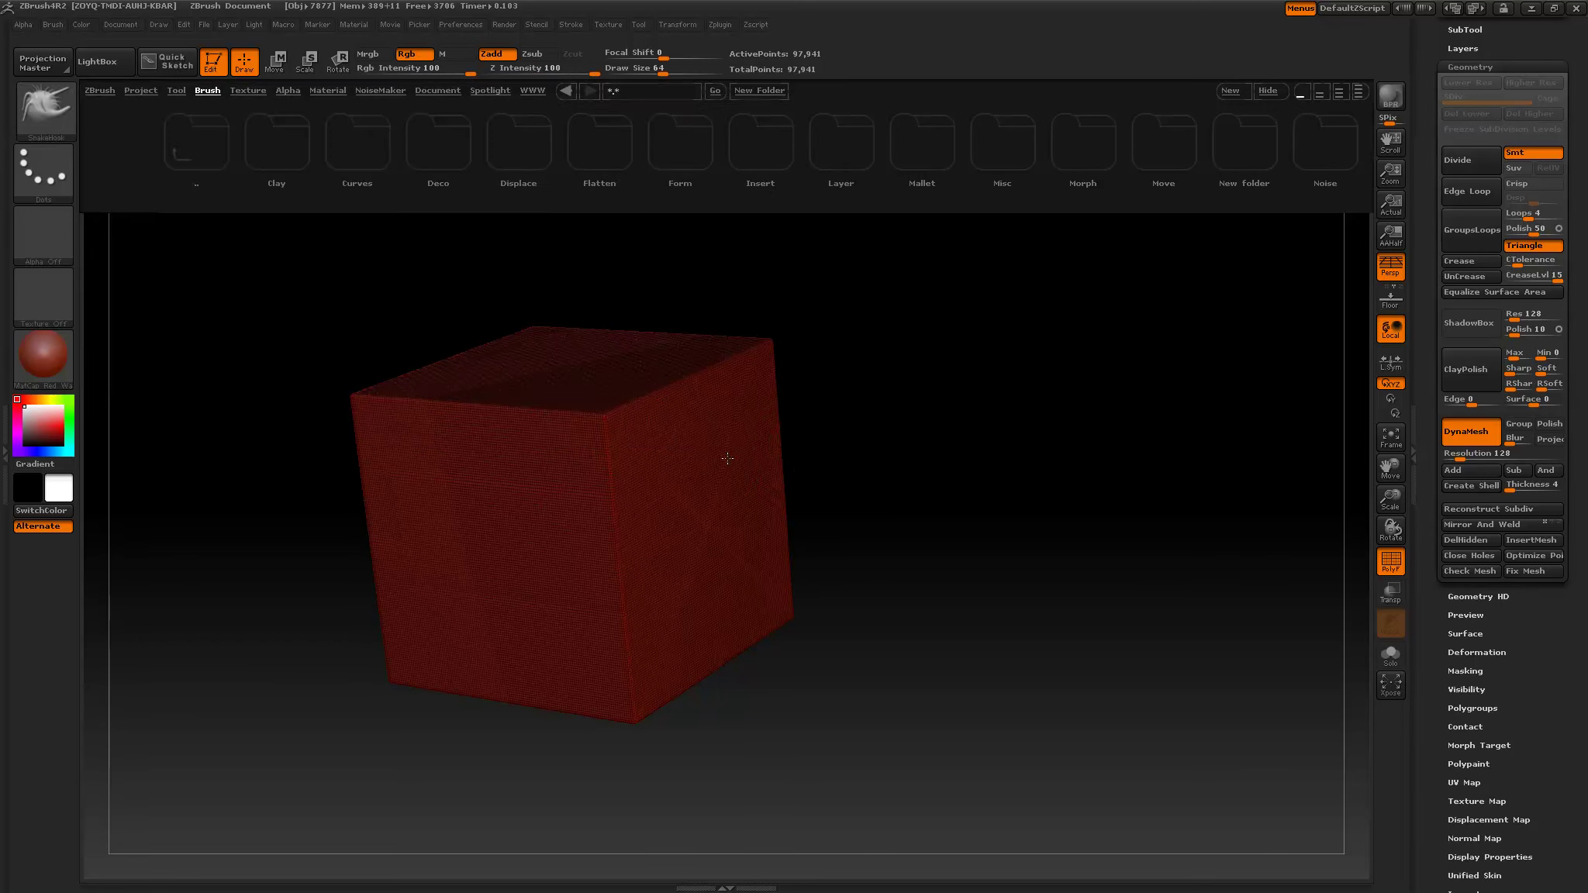
{"action": "mouse_move", "coordinate": [733, 423]}
{"action": "left_mouse_down"}
{"action": "mouse_move", "coordinate": [1172, 428]}
{"action": "mouse_move", "coordinate": [1005, 351]}
{"action": "mouse_move", "coordinate": [1033, 402]}
{"action": "left_mouse_up"}
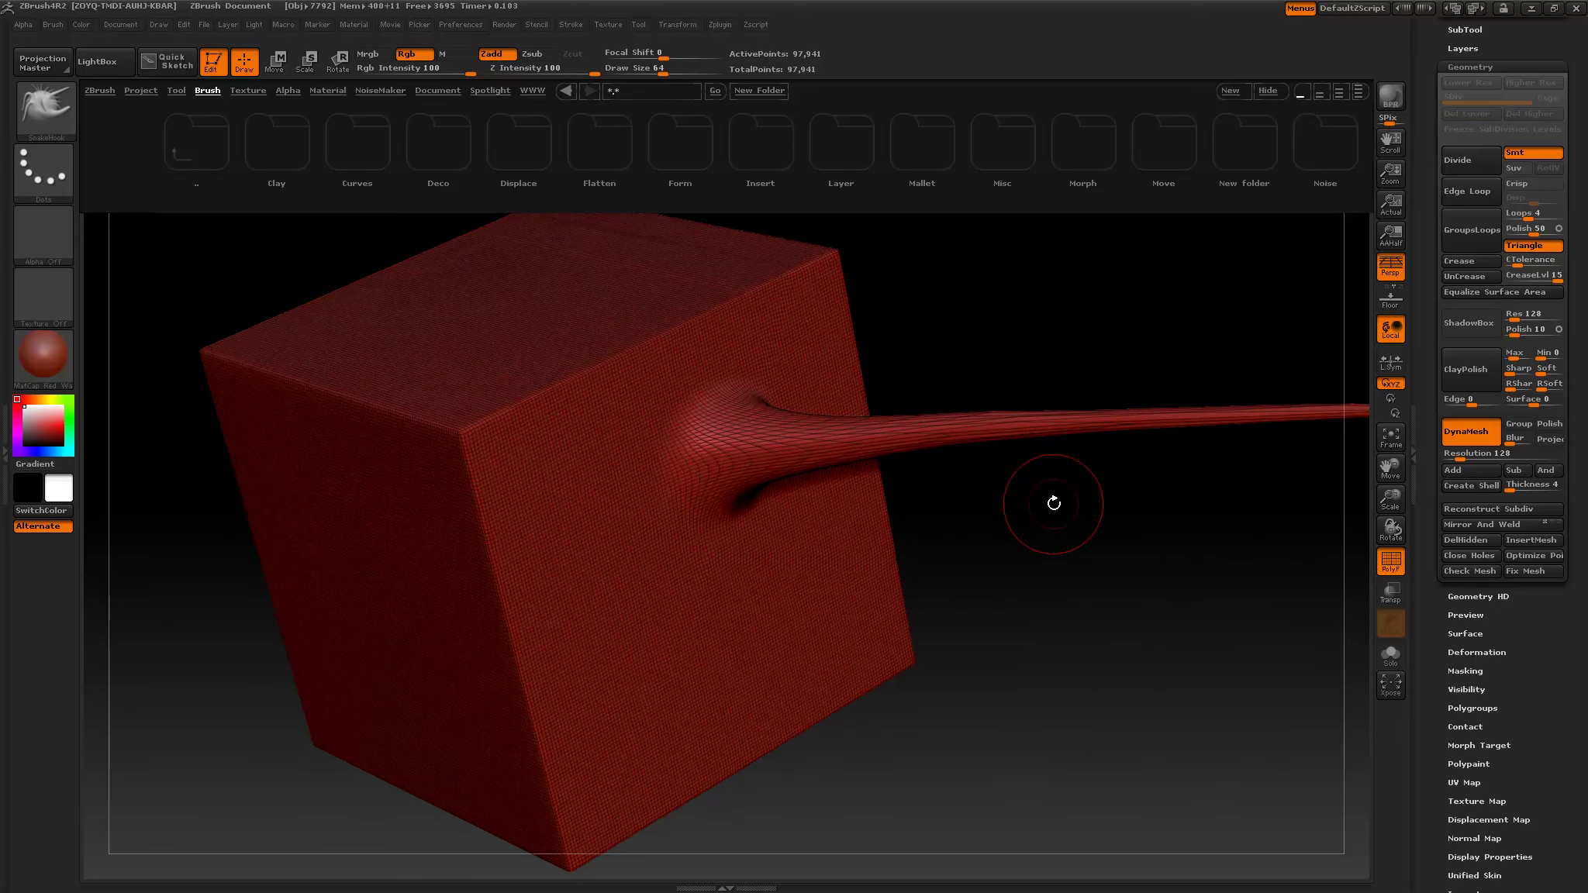
{"action": "left_click_drag", "start_coordinate": [1064, 560], "coordinate": [937, 353], "text": "alt"}
Remesh the cube with DynaMesh to even out the stretched polygons on the spike.
{"action": "key", "text": "ctrl"}
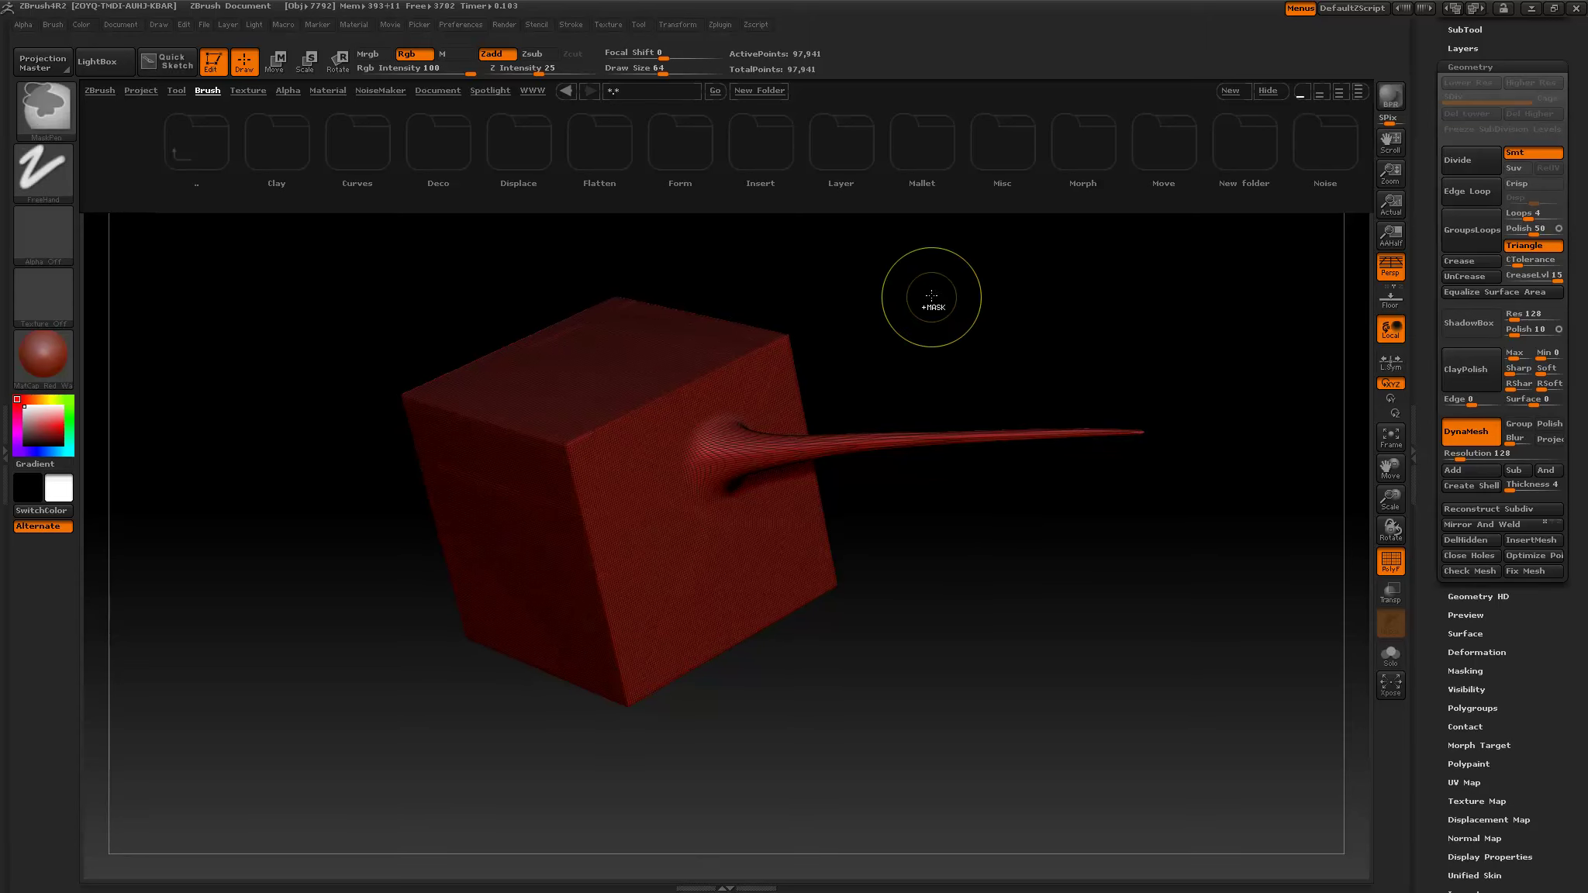
{"action": "mouse_move", "coordinate": [926, 268]}
{"action": "left_mouse_down", "text": "ctrl"}
{"action": "mouse_move", "coordinate": [969, 332]}
{"action": "mouse_move", "coordinate": [1017, 337]}
{"action": "left_mouse_up", "text": "ctrl"}
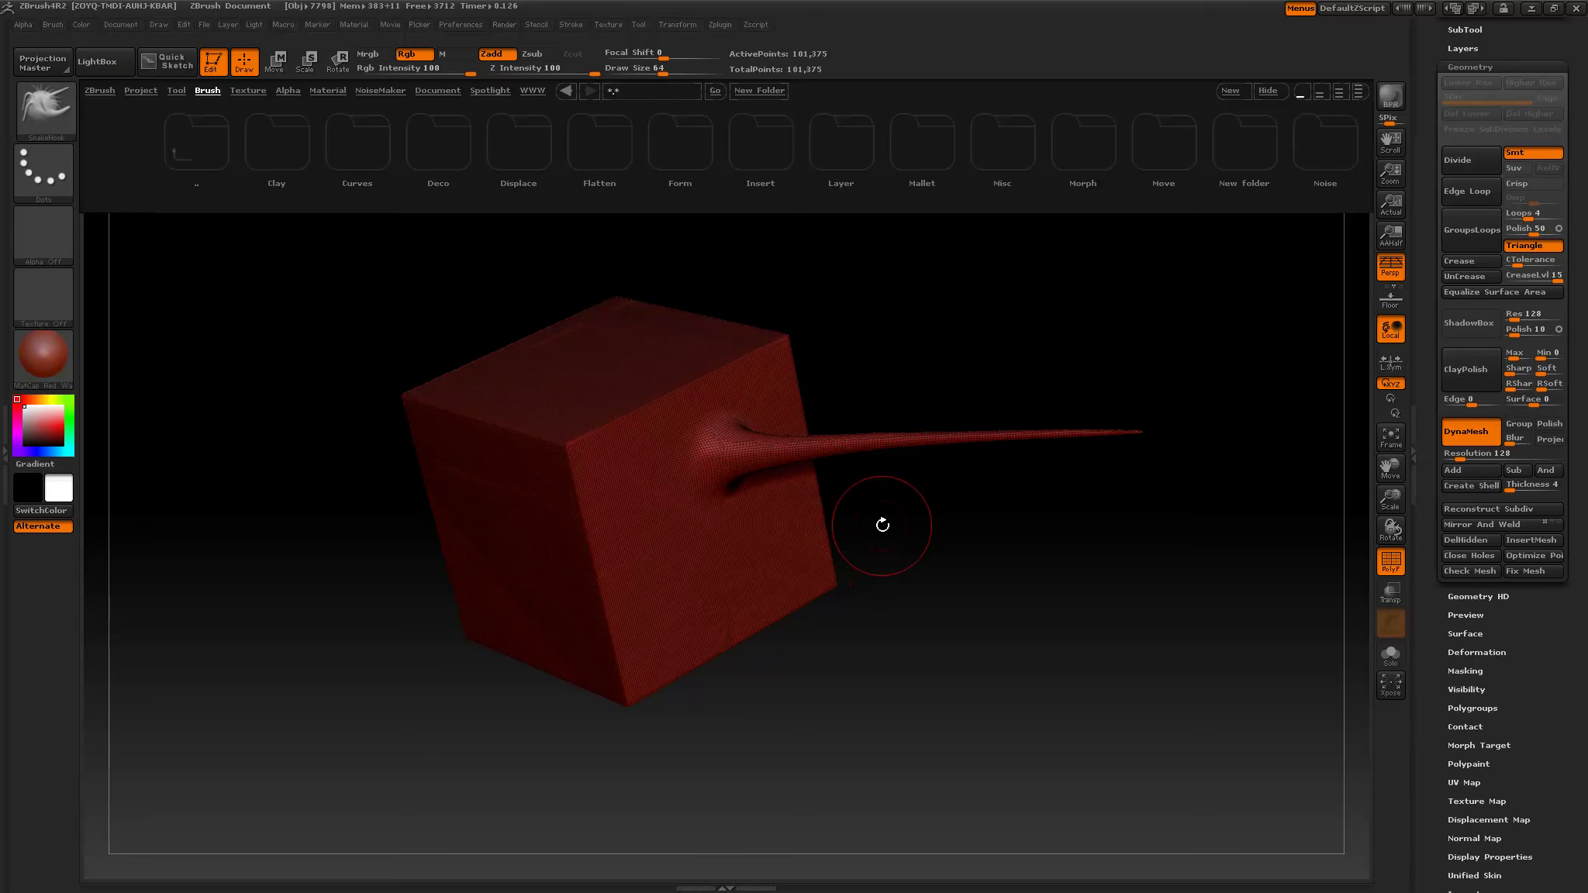
{"action": "mouse_move", "coordinate": [879, 525]}
{"action": "left_mouse_down"}
{"action": "mouse_move", "coordinate": [941, 411]}
{"action": "mouse_move", "coordinate": [897, 348]}
{"action": "mouse_move", "coordinate": [971, 322]}
{"action": "left_mouse_up"}
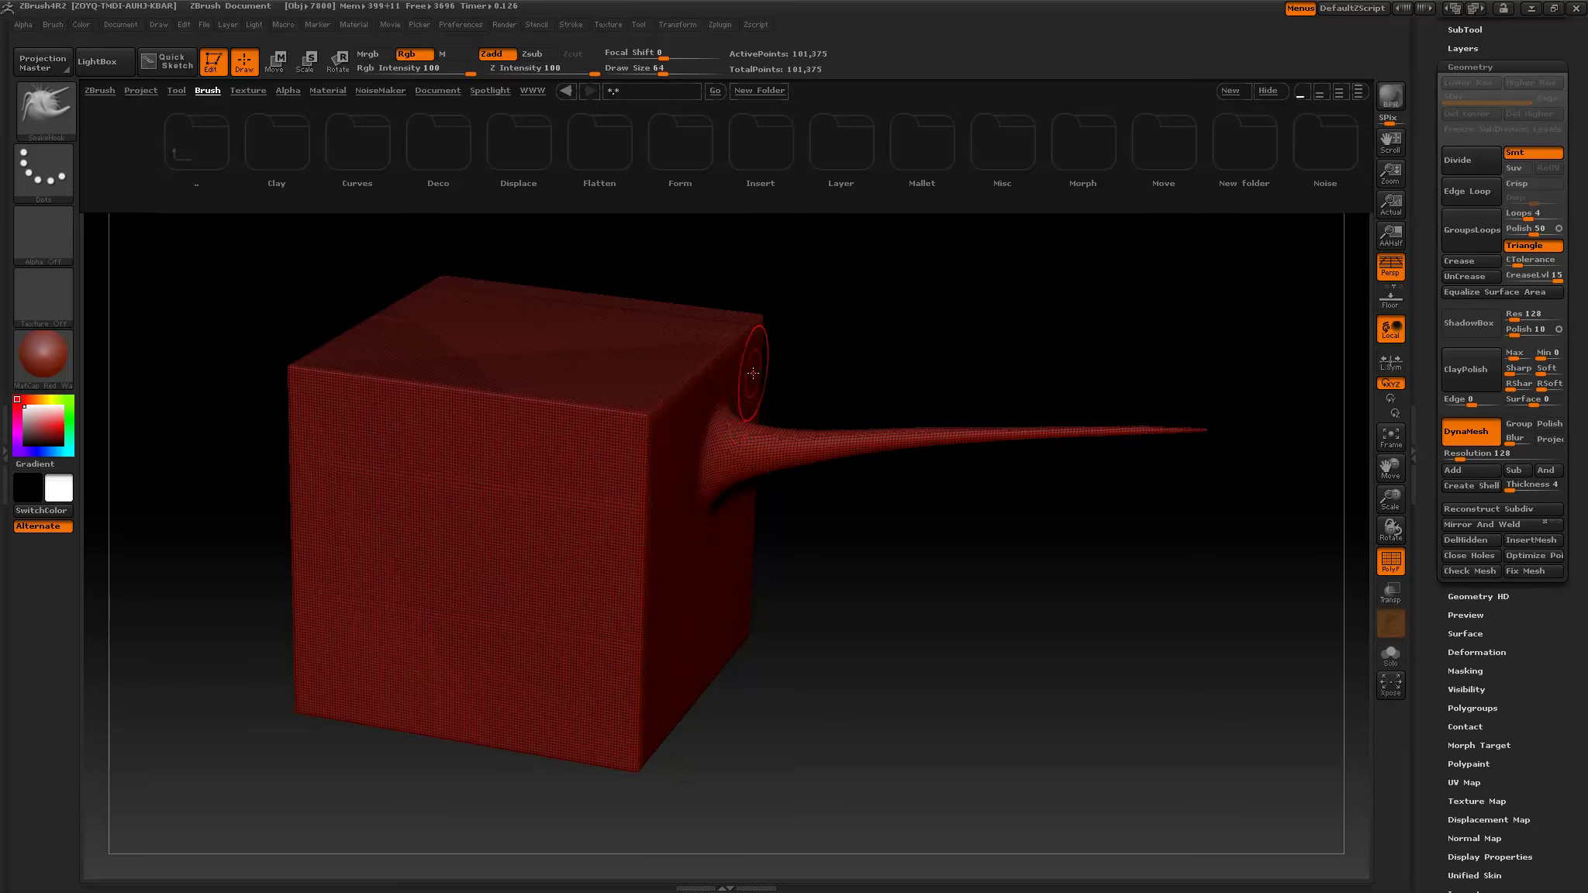
Pull a second long spike below the first with SnakeHook and remesh the model with DynaMesh.
{"action": "mouse_move", "coordinate": [752, 572]}
{"action": "left_mouse_down"}
{"action": "mouse_move", "coordinate": [733, 570]}
{"action": "mouse_move", "coordinate": [1227, 588]}
{"action": "left_mouse_up"}
{"action": "key", "text": "ctrl"}
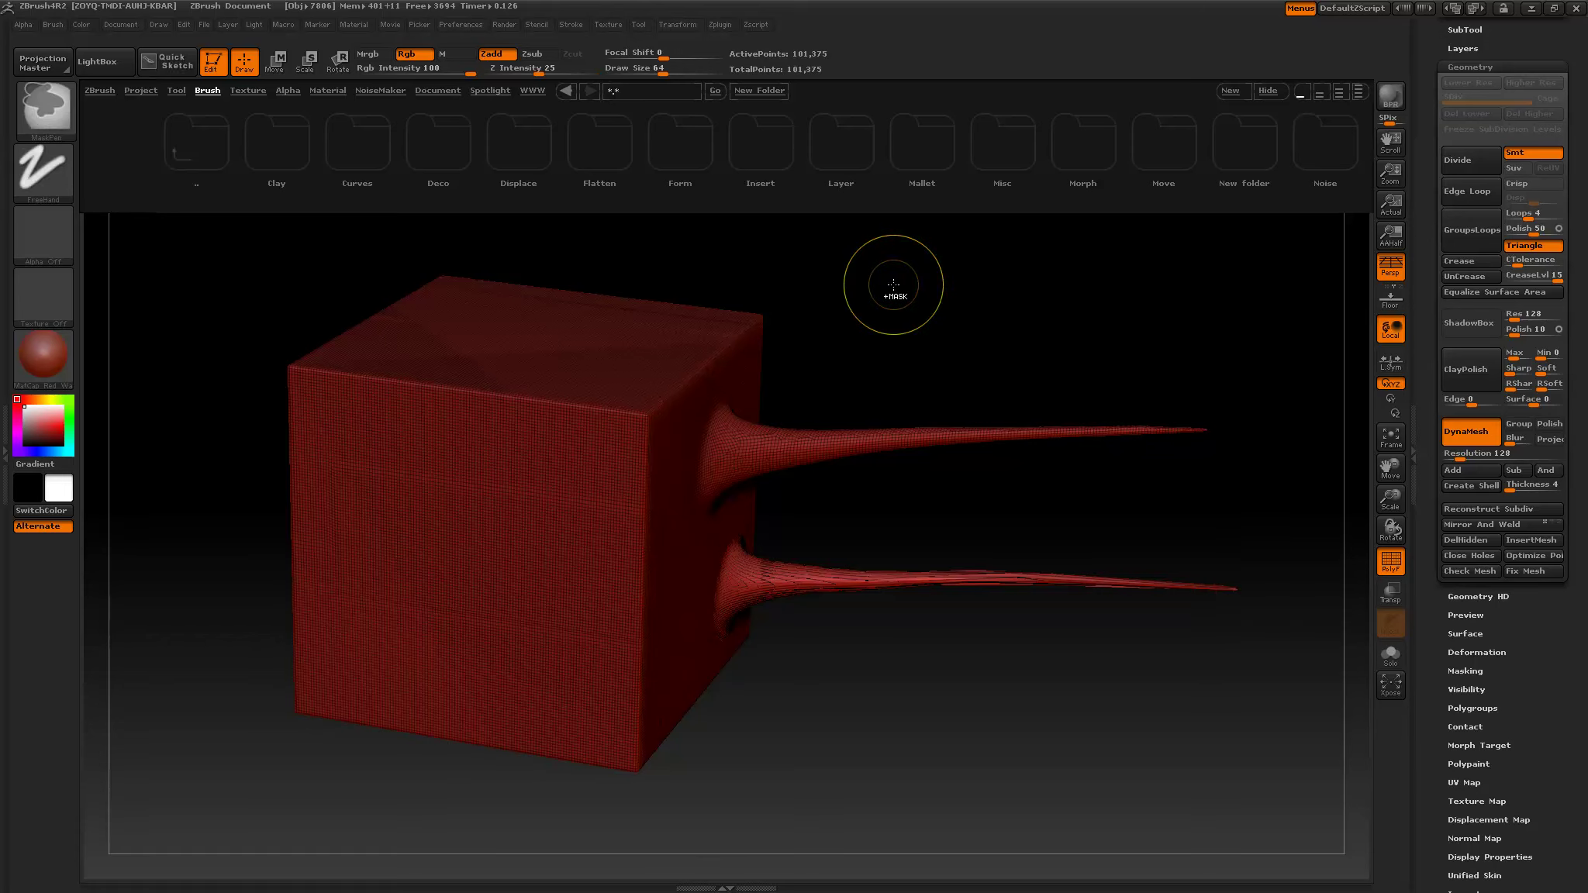
{"action": "mouse_move", "coordinate": [879, 264]}
{"action": "left_mouse_down", "text": "ctrl"}
{"action": "mouse_move", "coordinate": [915, 318]}
{"action": "mouse_move", "coordinate": [969, 348]}
{"action": "left_mouse_up", "text": "ctrl"}
{"action": "left_click_drag", "start_coordinate": [982, 472], "coordinate": [1000, 501]}
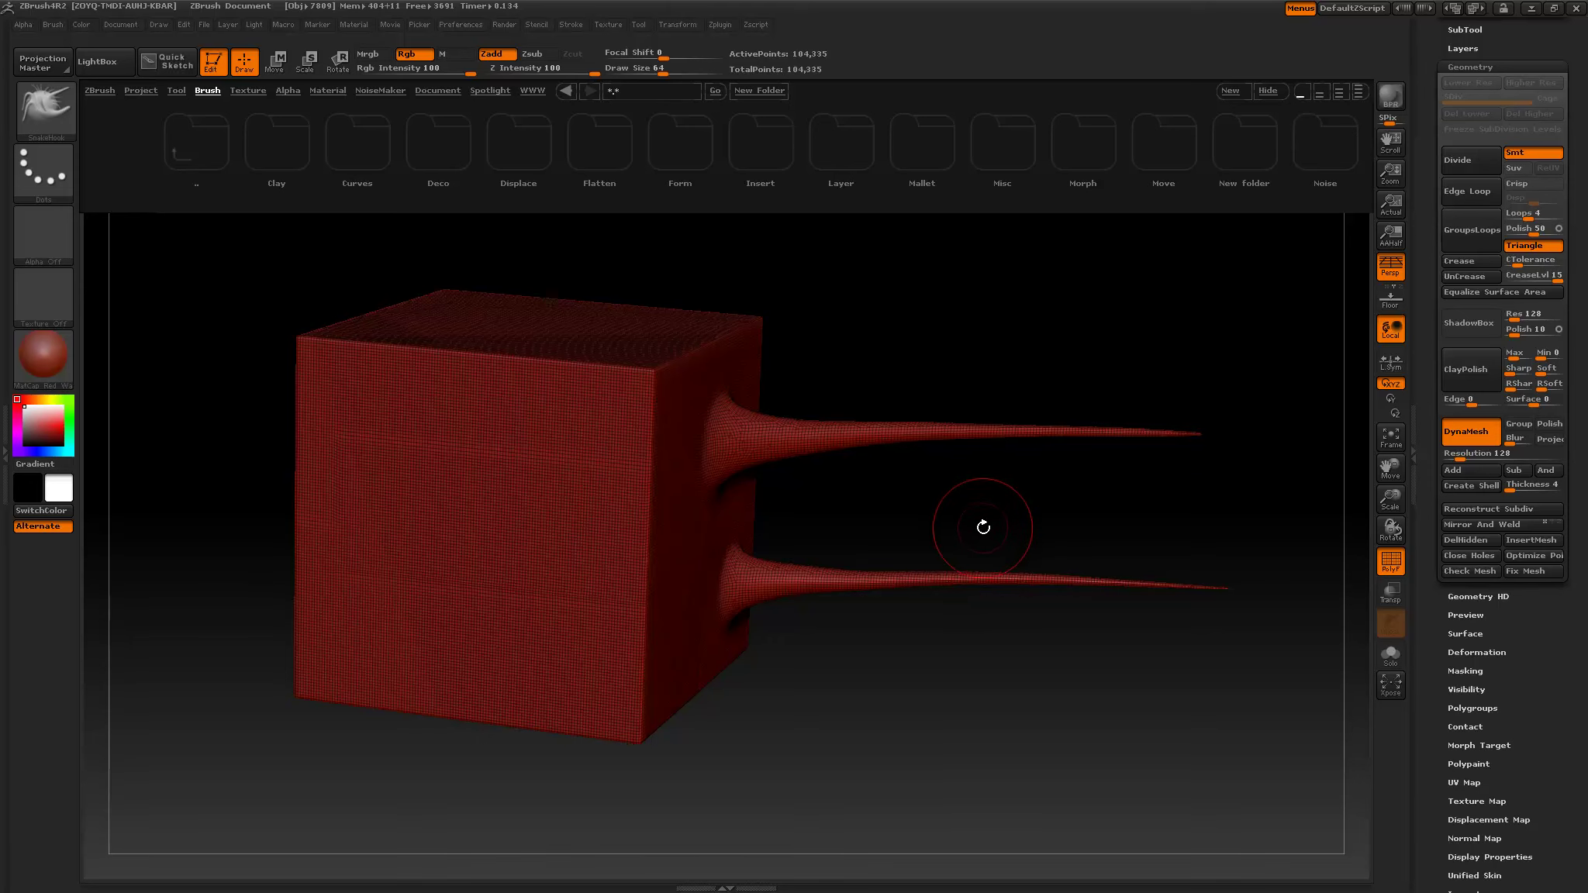
{"action": "left_click_drag", "start_coordinate": [987, 520], "coordinate": [1039, 503]}
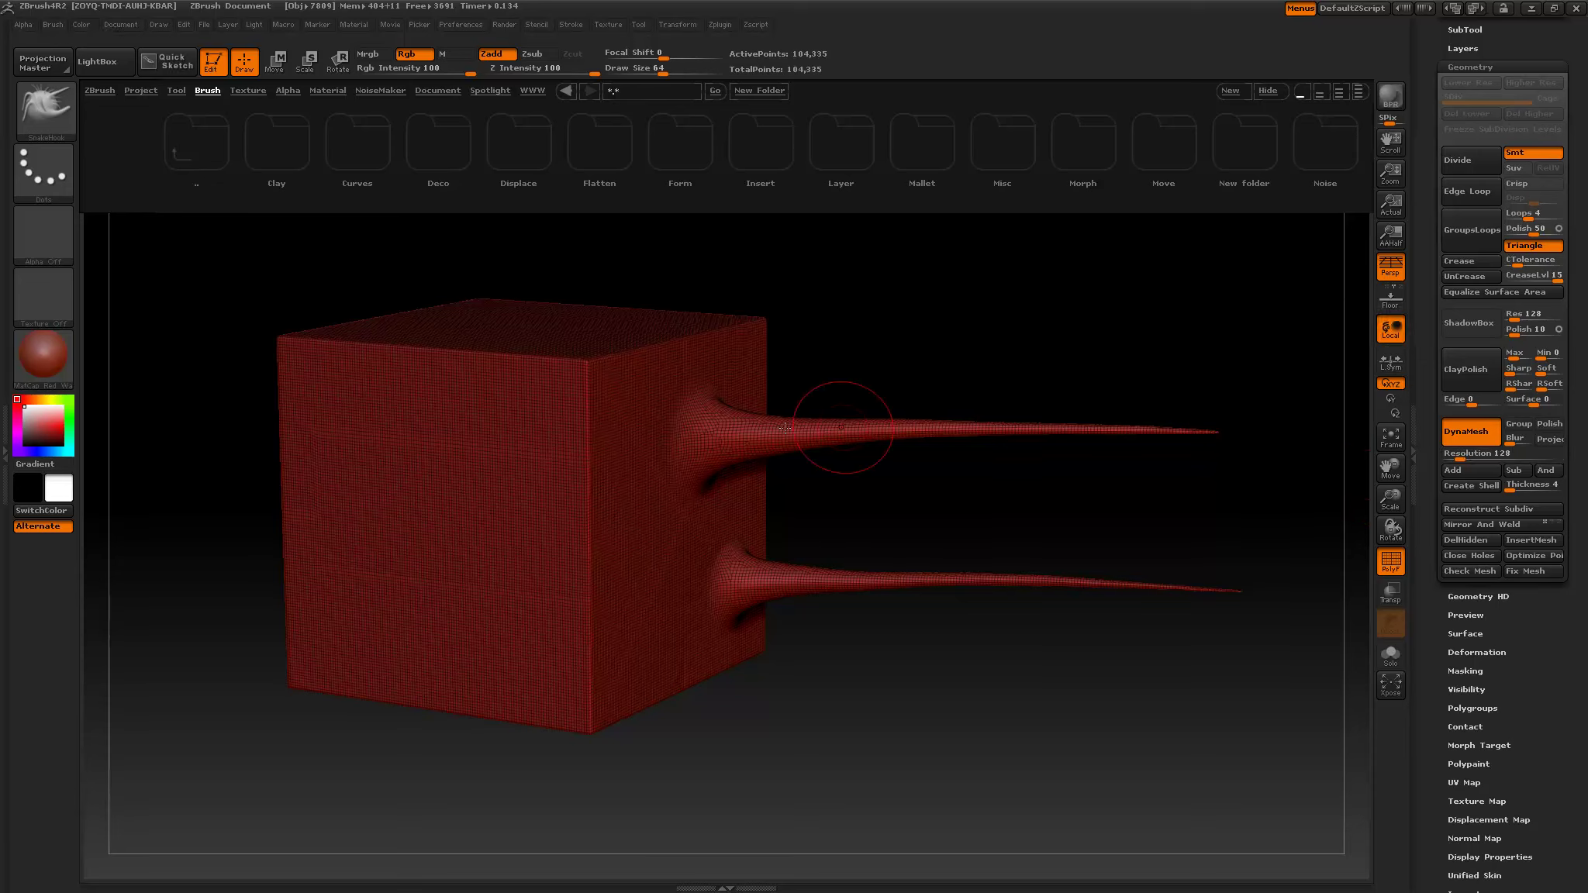
Set the DynaMesh resolution to 256, pull a spike from the adjacent face and remesh the model.
{"action": "left_click", "coordinate": [1468, 458]}
{"action": "type", "text": "256"}
{"action": "key", "text": "Return"}
{"action": "left_click_drag", "start_coordinate": [325, 489], "coordinate": [128, 518]}
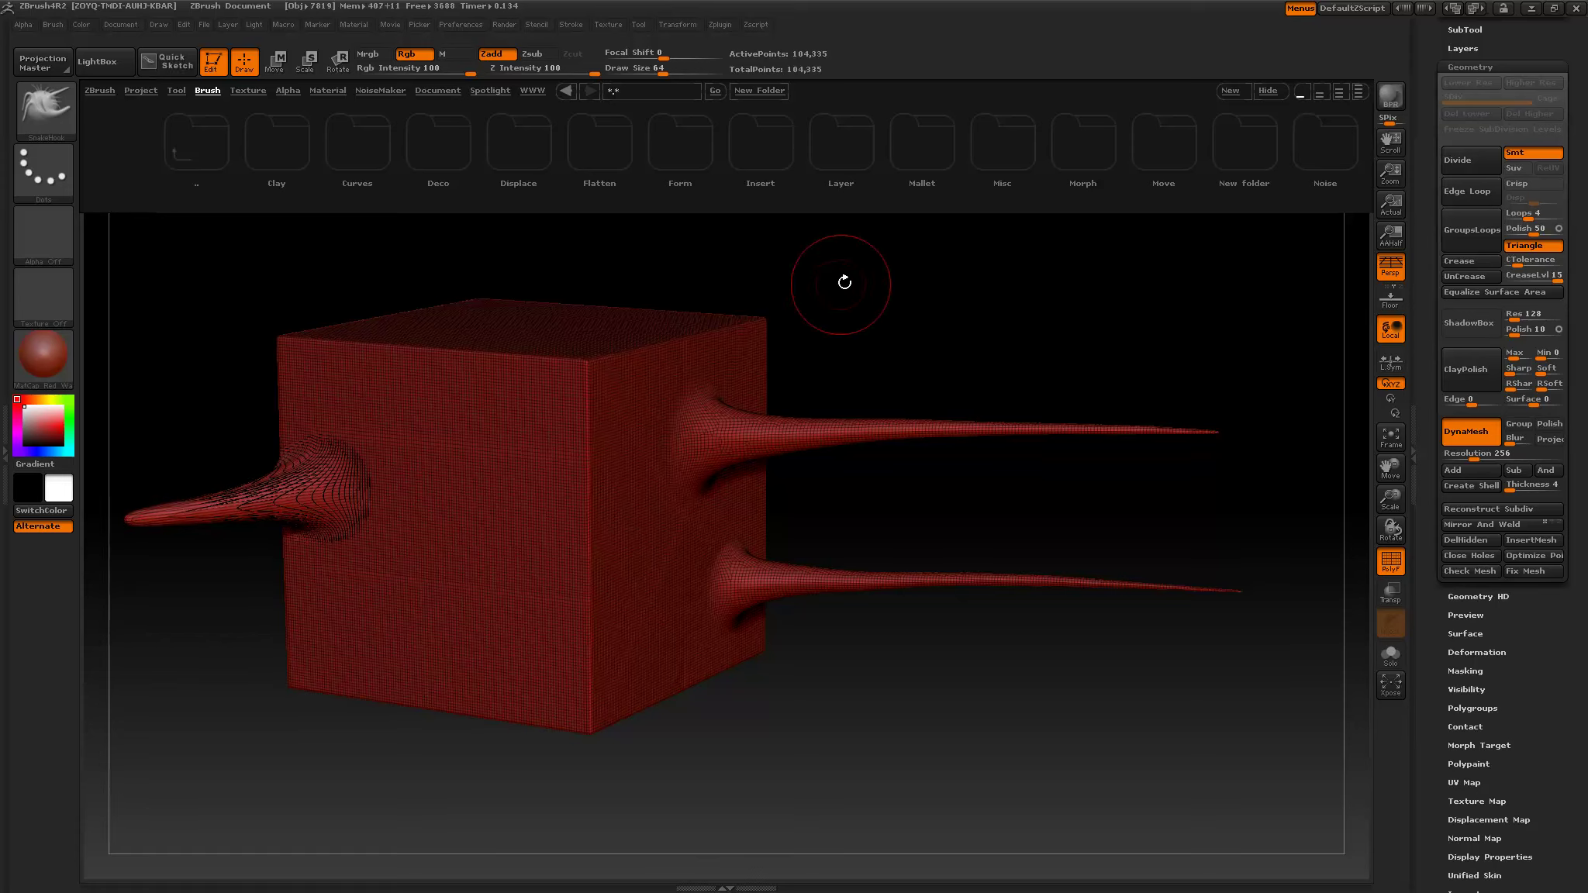
{"action": "left_click_drag", "start_coordinate": [867, 281], "coordinate": [899, 326], "text": "ctrl"}
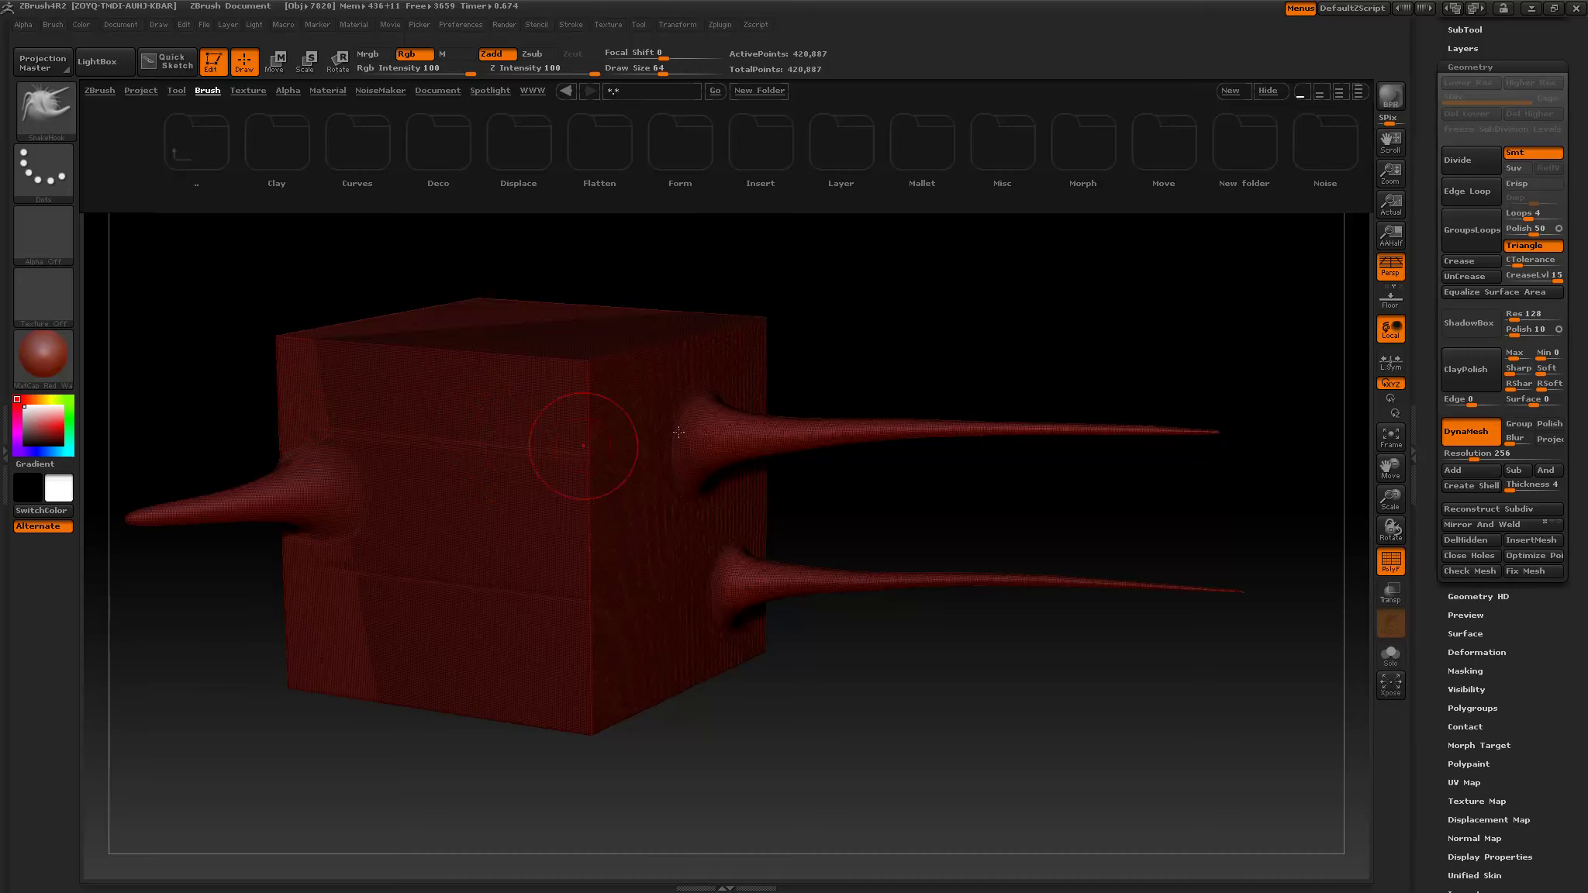
{"action": "left_click_drag", "start_coordinate": [862, 337], "coordinate": [1059, 332], "text": "alt"}
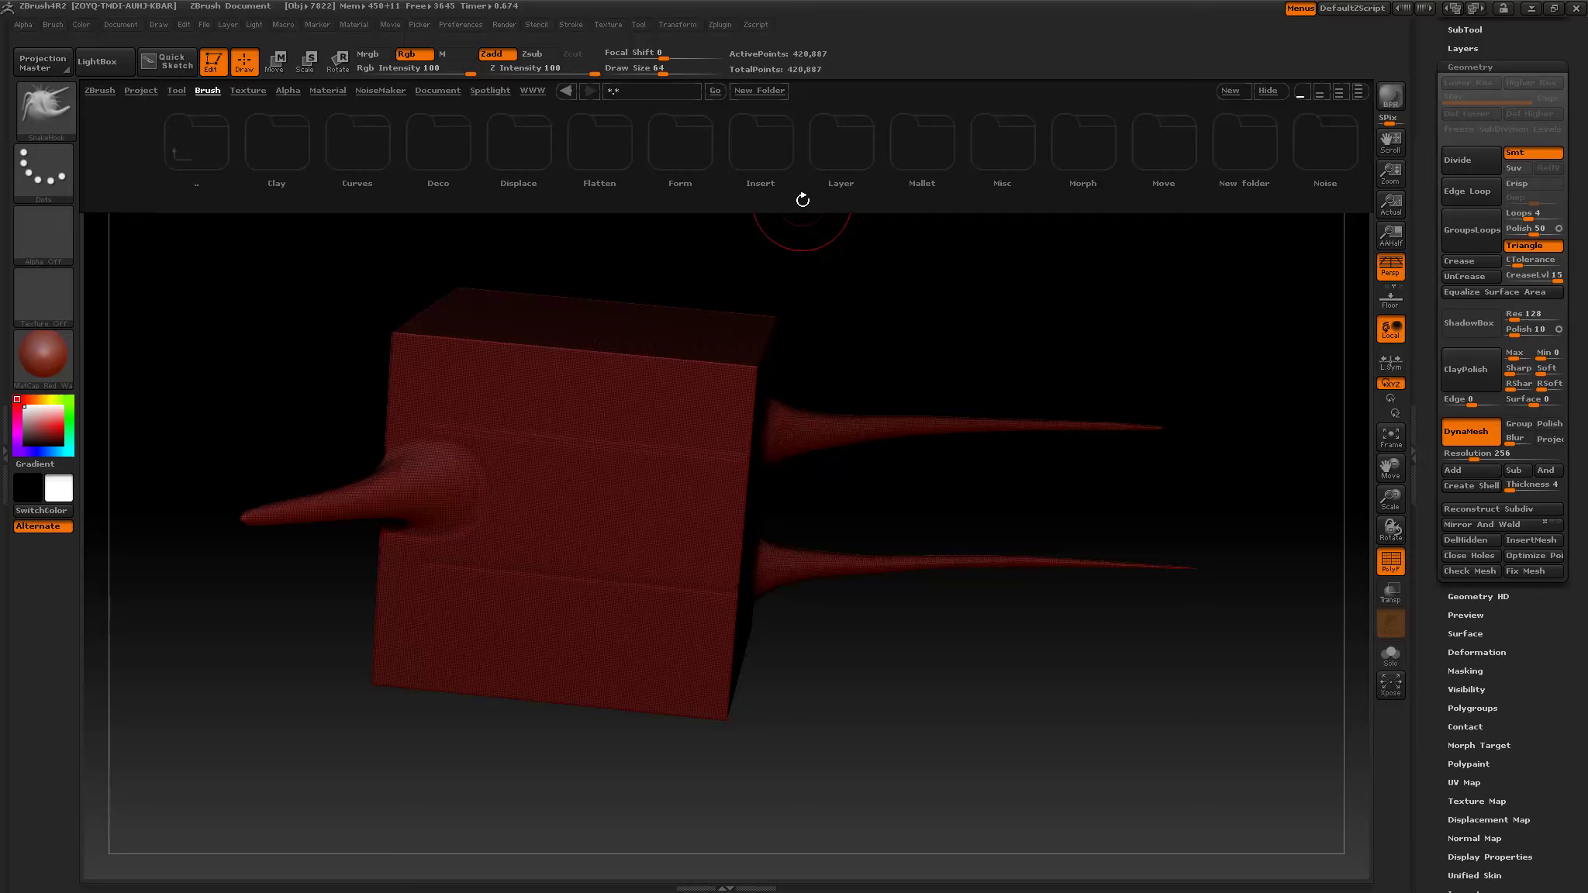
Turn off the PolyFrame display and raise the DynaMesh resolution to 1024.
{"action": "left_click", "coordinate": [1391, 560]}
{"action": "left_click_drag", "start_coordinate": [1500, 456], "coordinate": [1574, 456]}
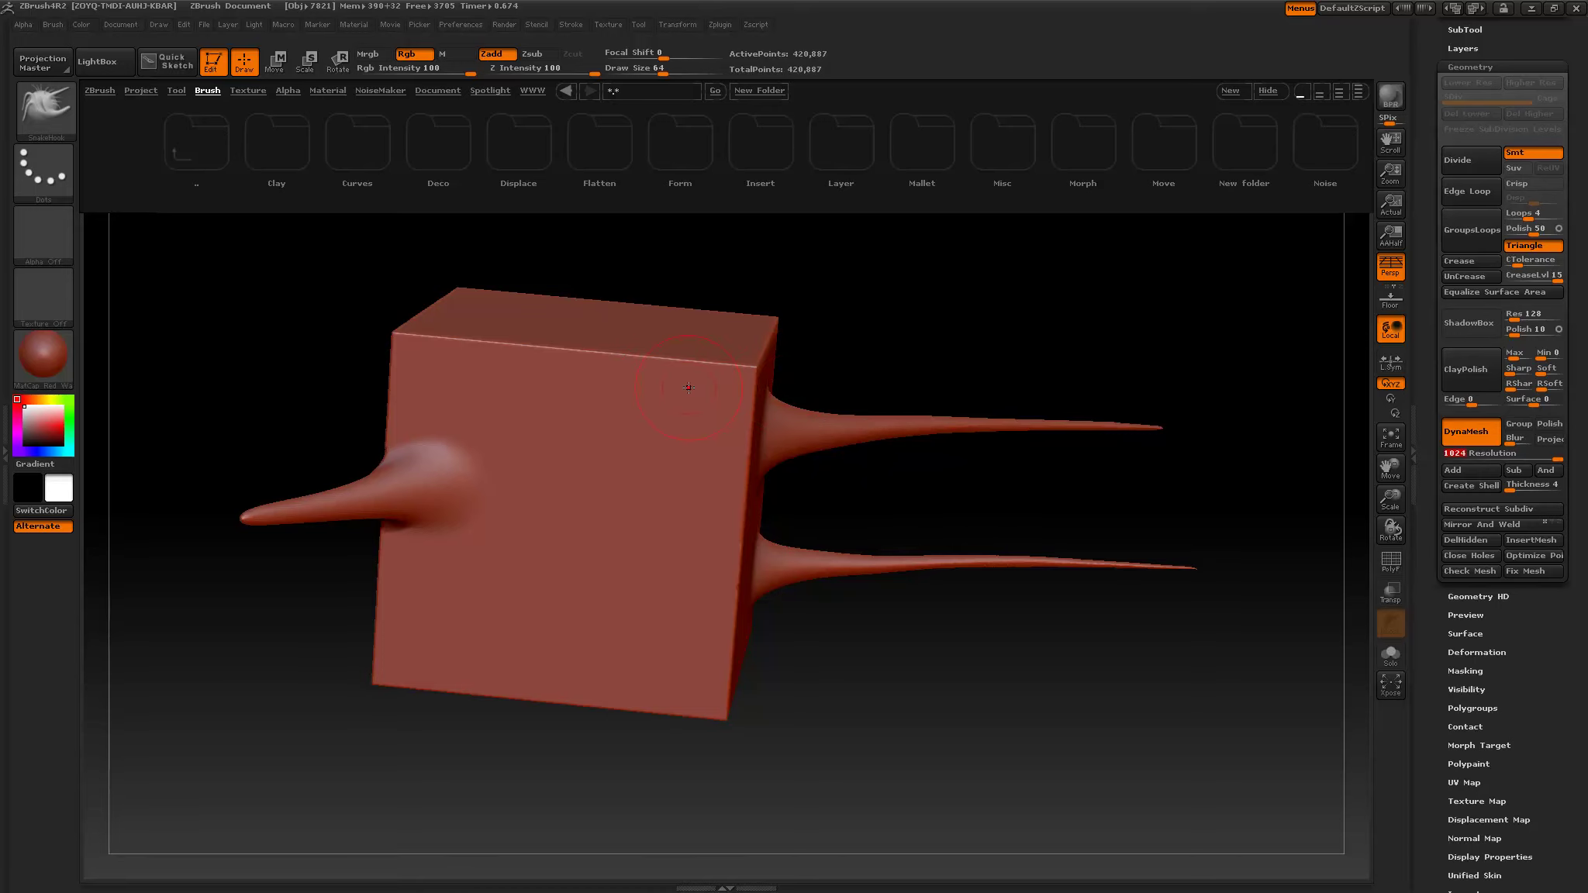
{"action": "mouse_move", "coordinate": [902, 295]}
{"action": "left_mouse_down"}
{"action": "mouse_move", "coordinate": [883, 294]}
{"action": "mouse_move", "coordinate": [901, 295]}
{"action": "mouse_move", "coordinate": [904, 333]}
{"action": "mouse_move", "coordinate": [959, 333]}
{"action": "mouse_move", "coordinate": [897, 311]}
{"action": "mouse_move", "coordinate": [903, 300]}
{"action": "left_mouse_up"}
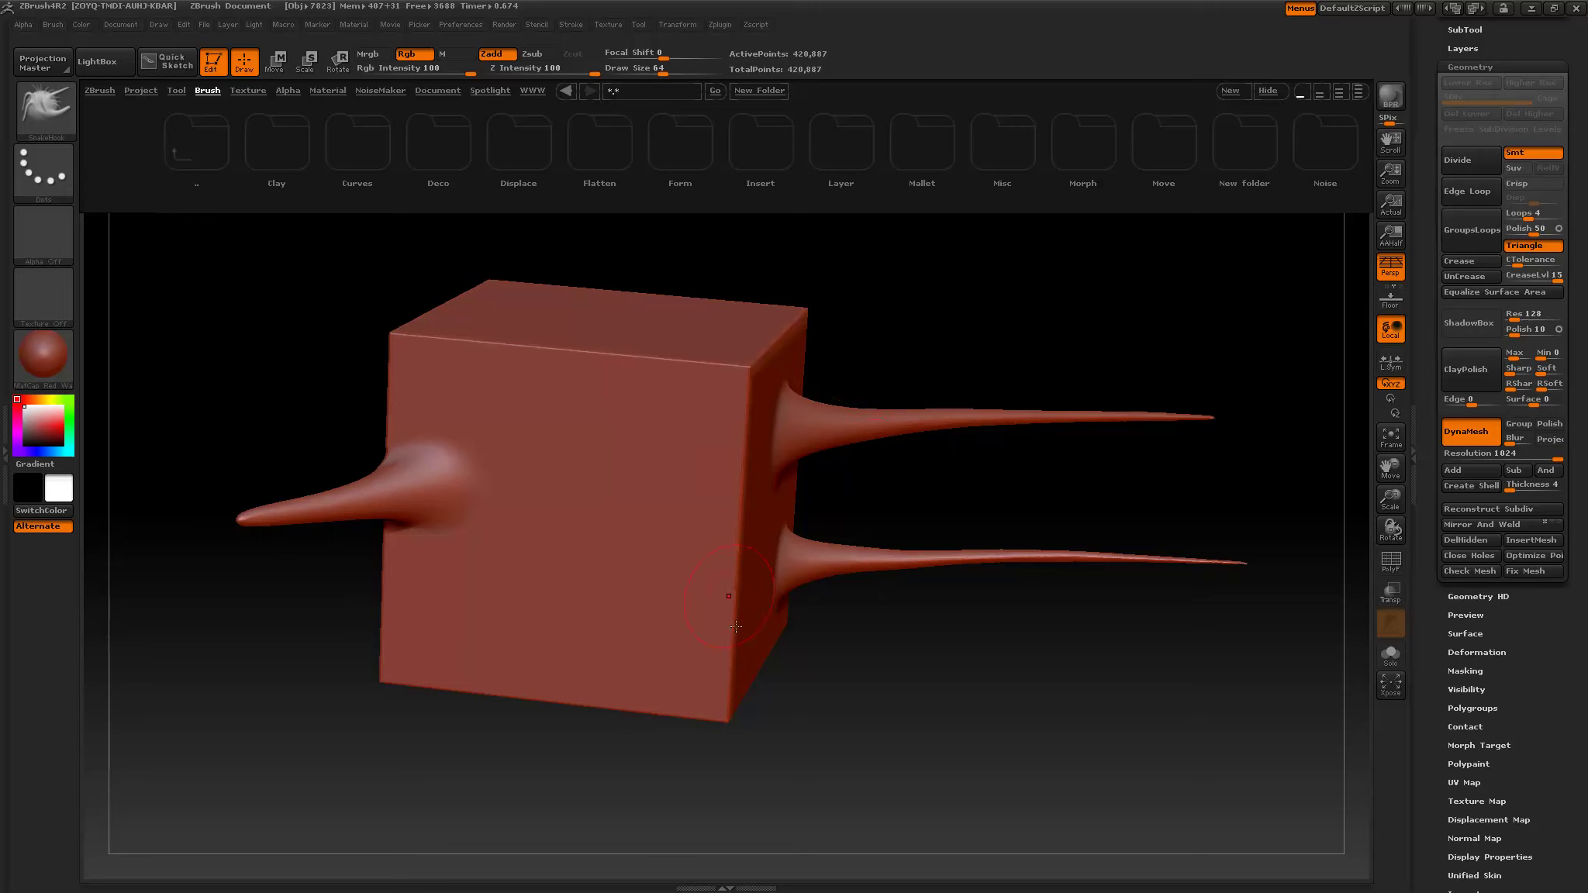
{"action": "left_click_drag", "start_coordinate": [845, 704], "coordinate": [826, 672]}
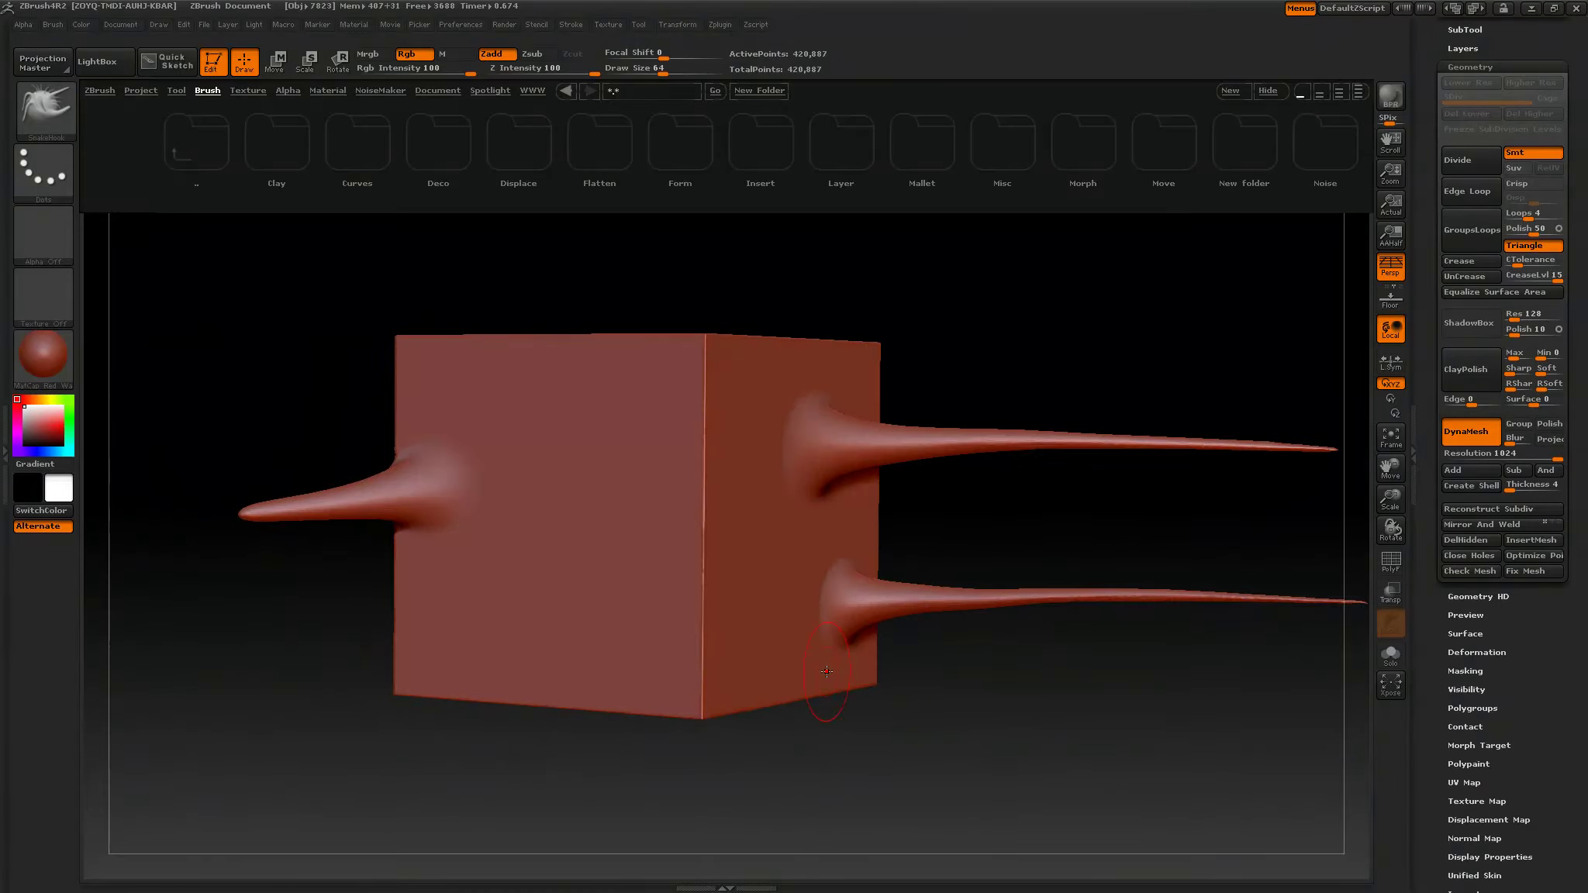
{"action": "left_click_drag", "start_coordinate": [955, 544], "coordinate": [952, 580]}
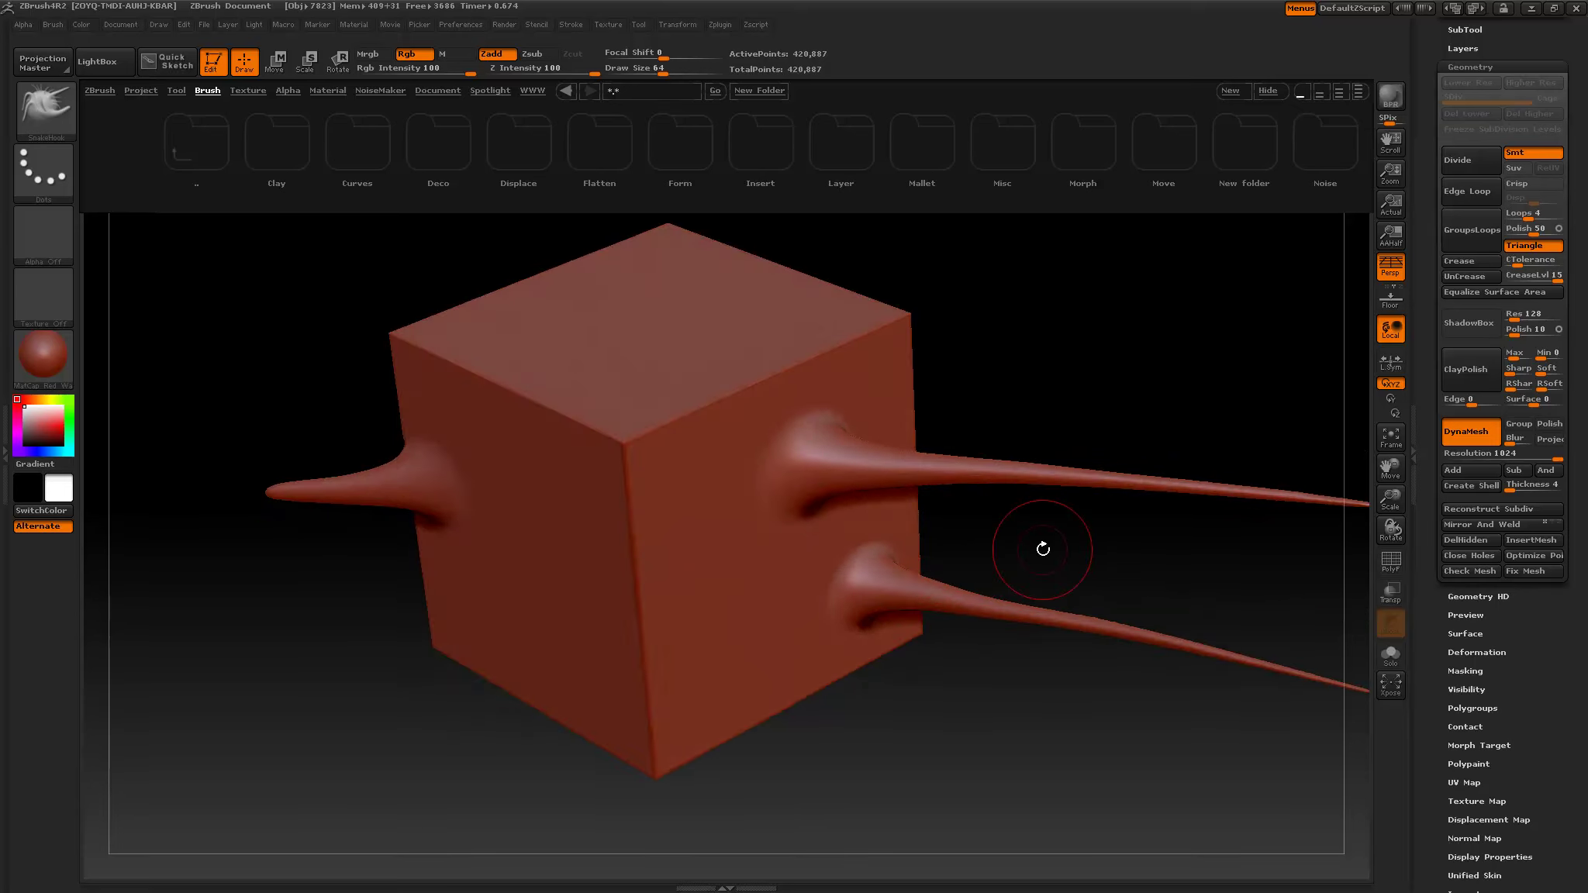
Hide LightBox and choose the InsertCylinder brush.
{"action": "left_click", "coordinate": [99, 65]}
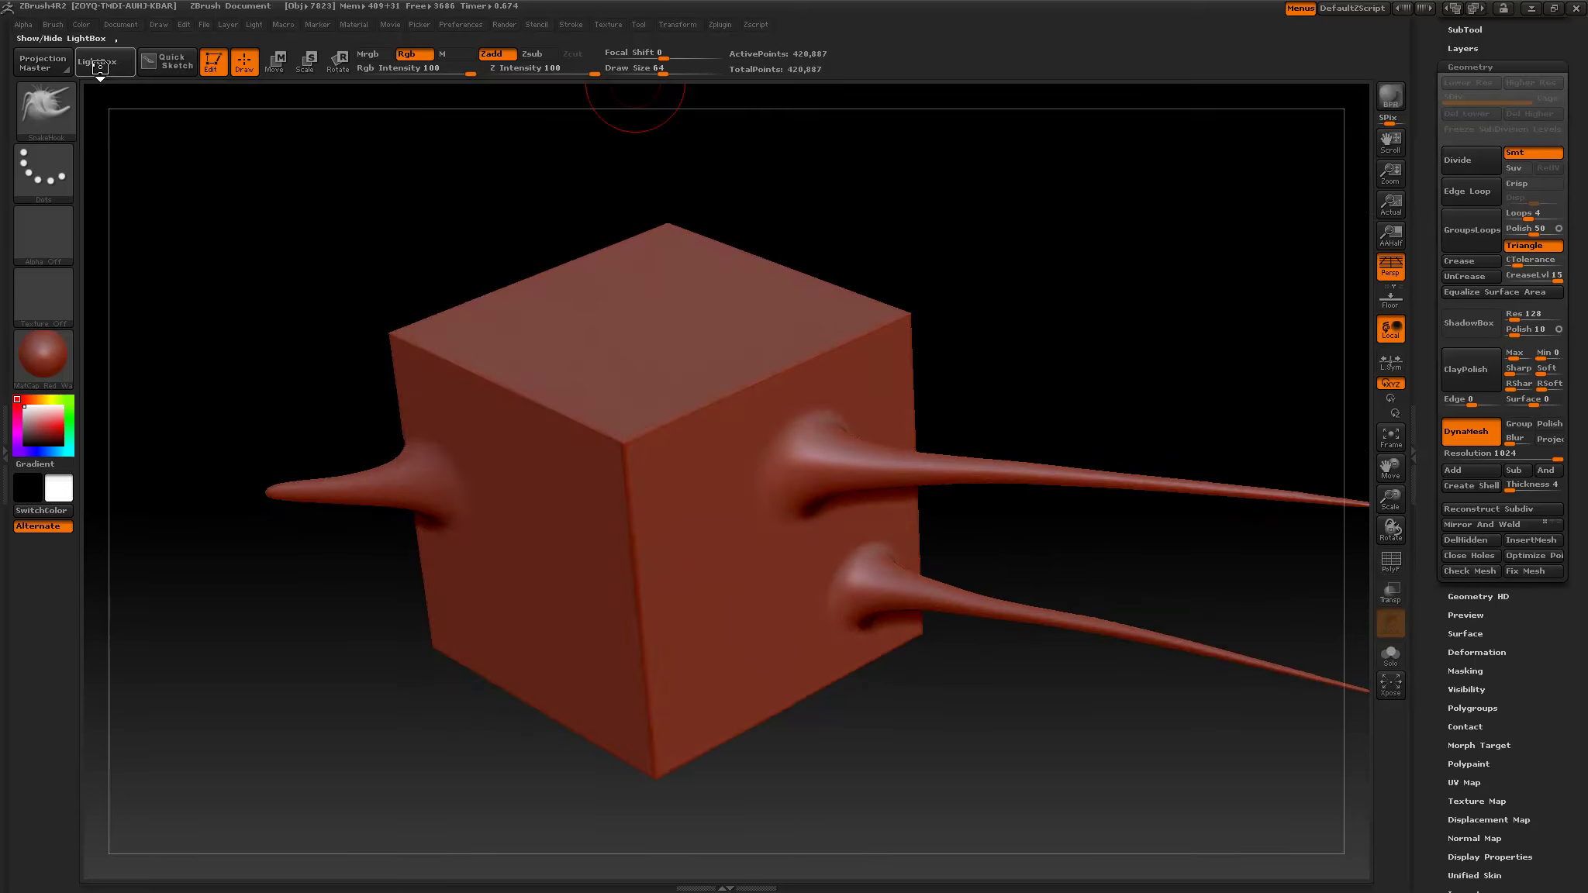
{"action": "left_click", "coordinate": [45, 108]}
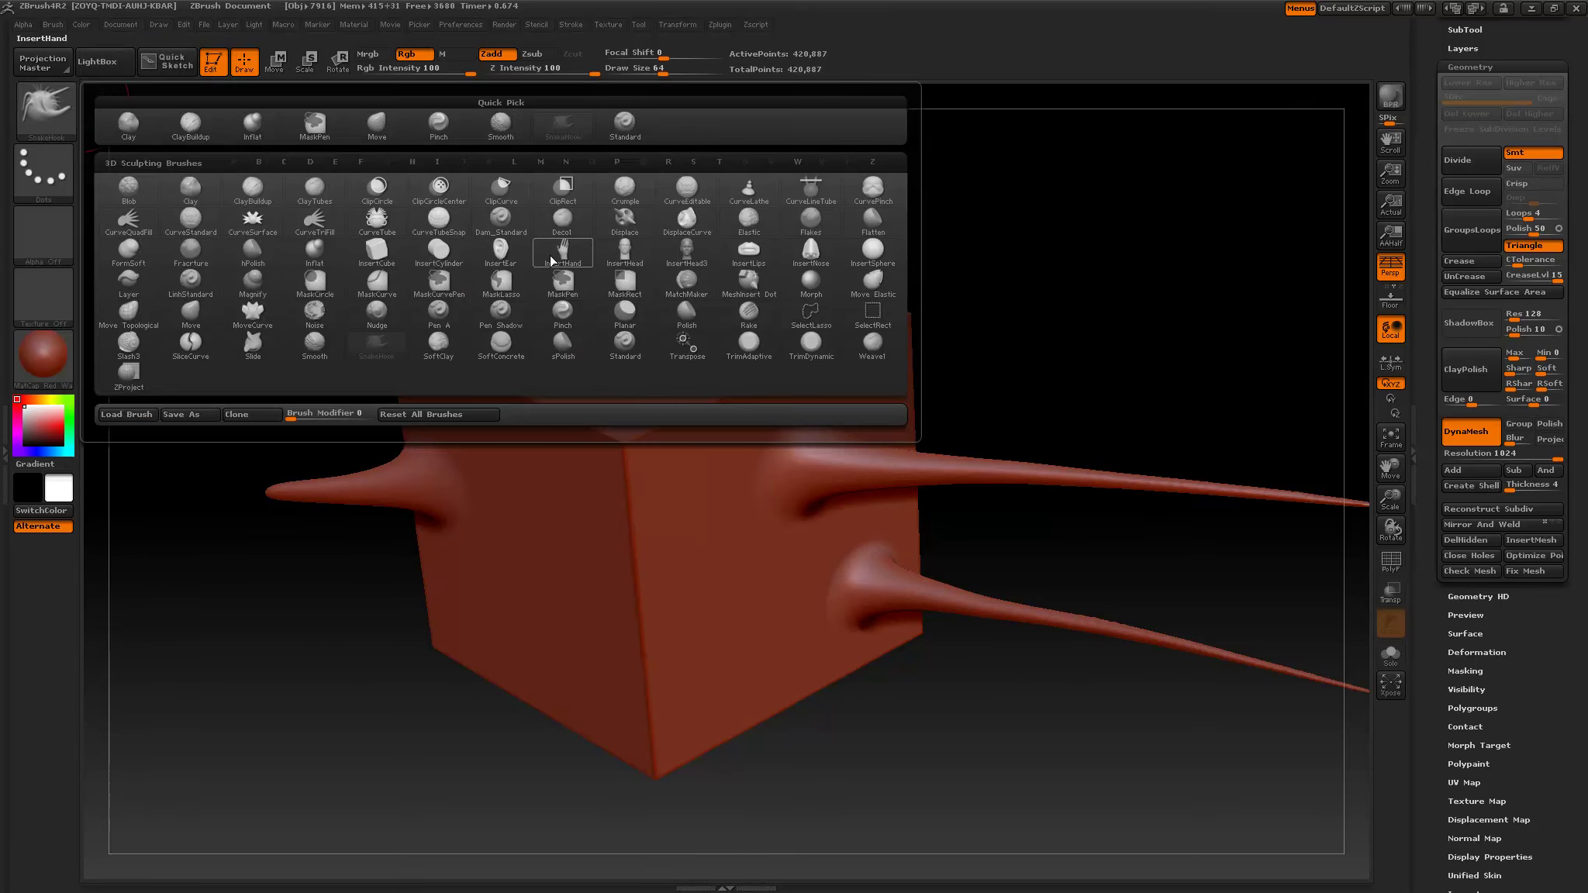
{"action": "mouse_move", "coordinate": [550, 258]}
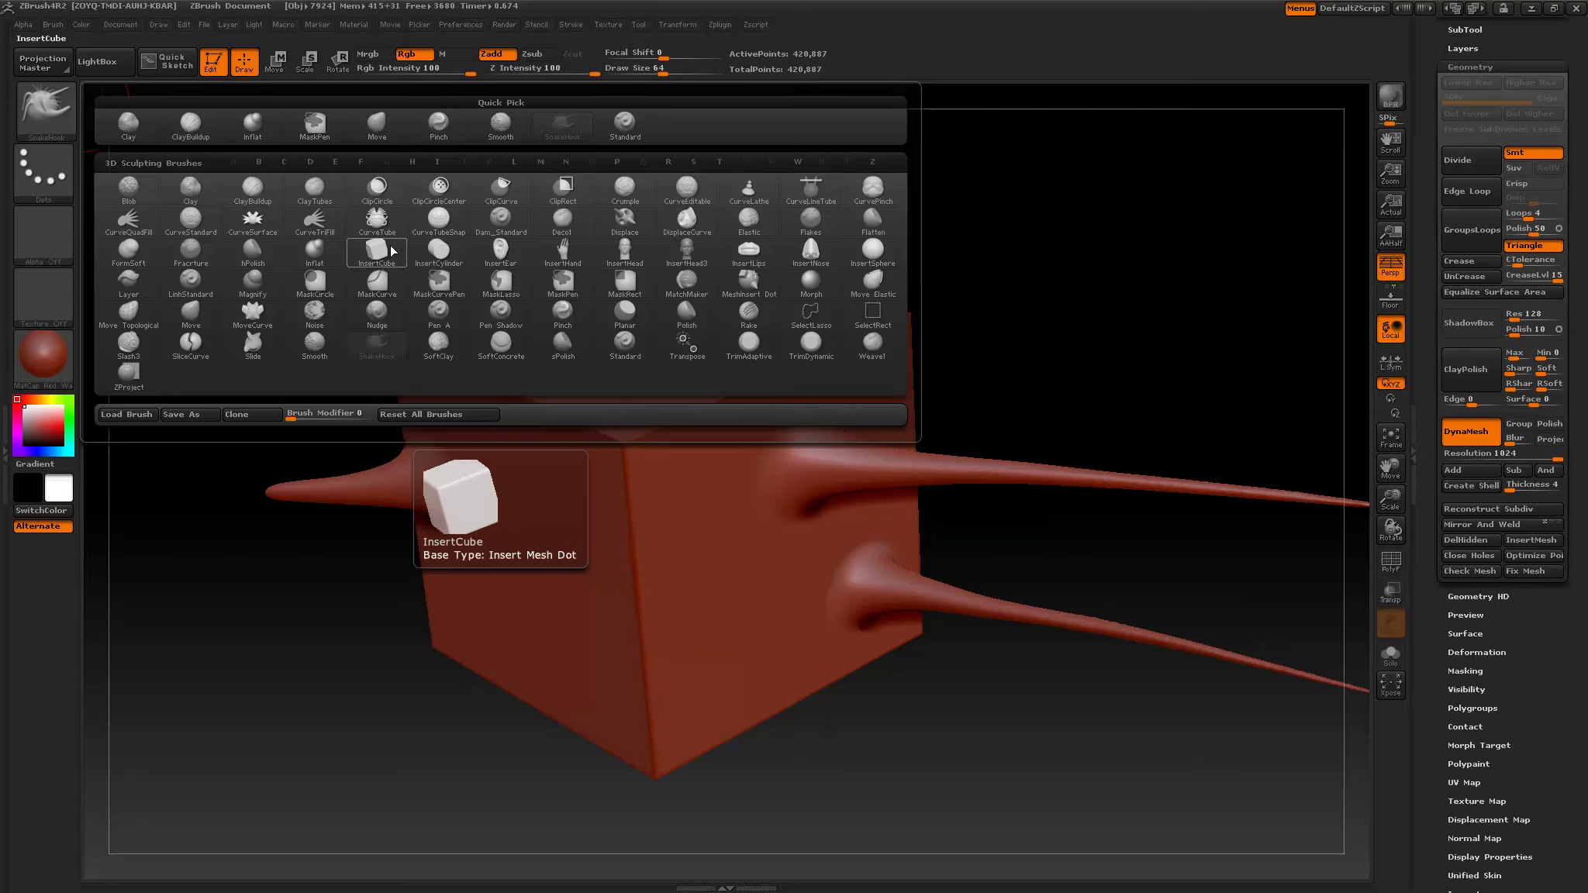
{"action": "left_click", "coordinate": [446, 257]}
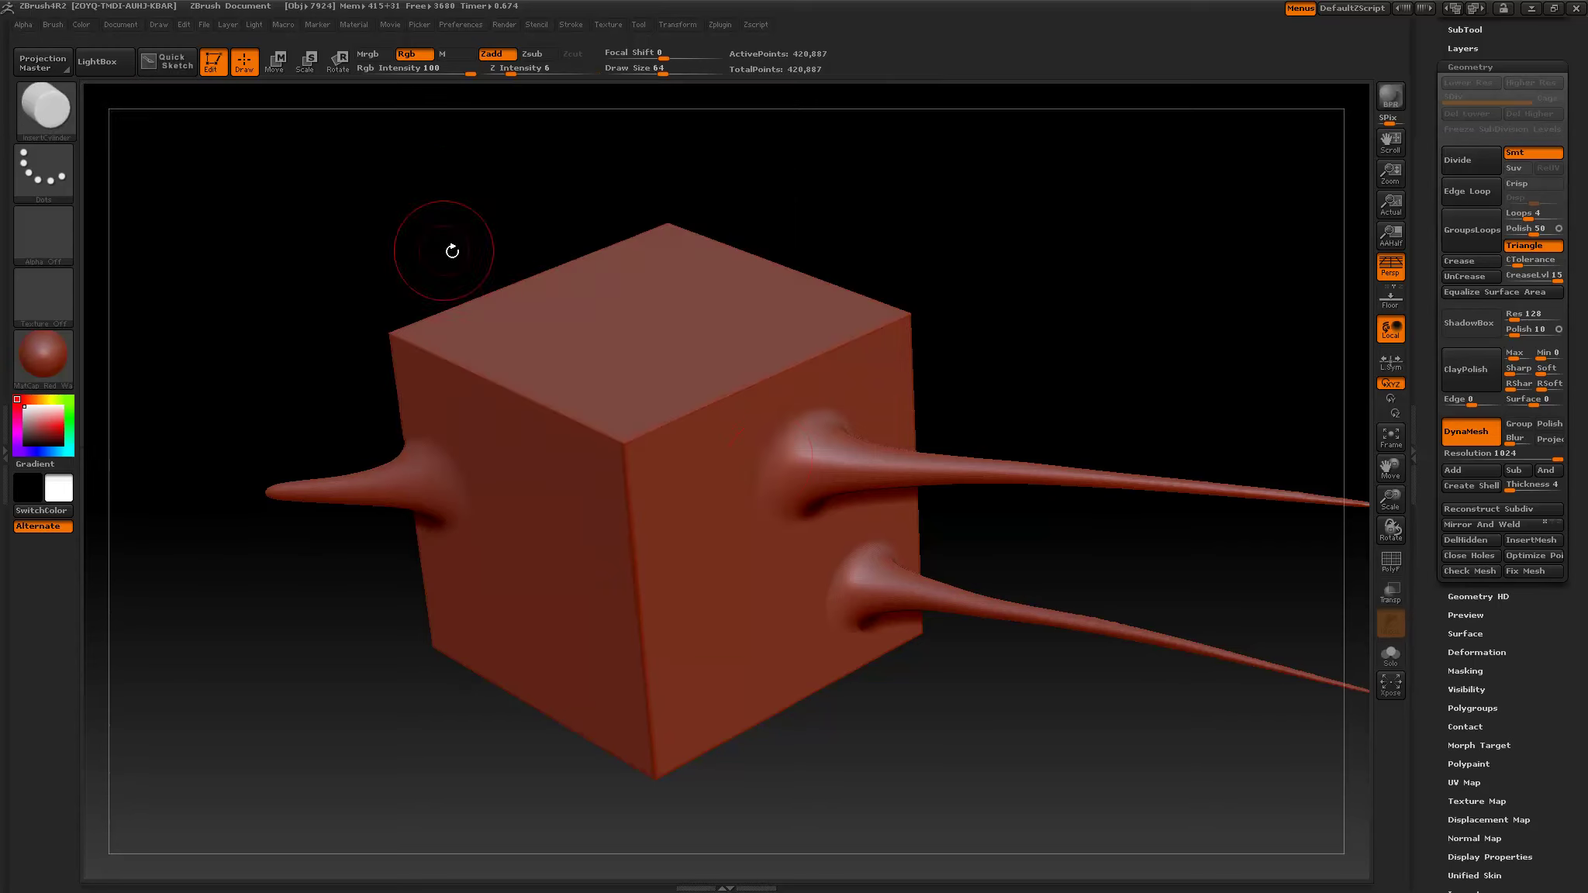
Insert a cylinder on the cube's top face and move it to the middle with a Transpose line.
{"action": "mouse_move", "coordinate": [632, 342]}
{"action": "left_mouse_down"}
{"action": "mouse_move", "coordinate": [919, 319]}
{"action": "mouse_move", "coordinate": [993, 262]}
{"action": "mouse_move", "coordinate": [944, 259]}
{"action": "mouse_move", "coordinate": [858, 365]}
{"action": "left_mouse_up"}
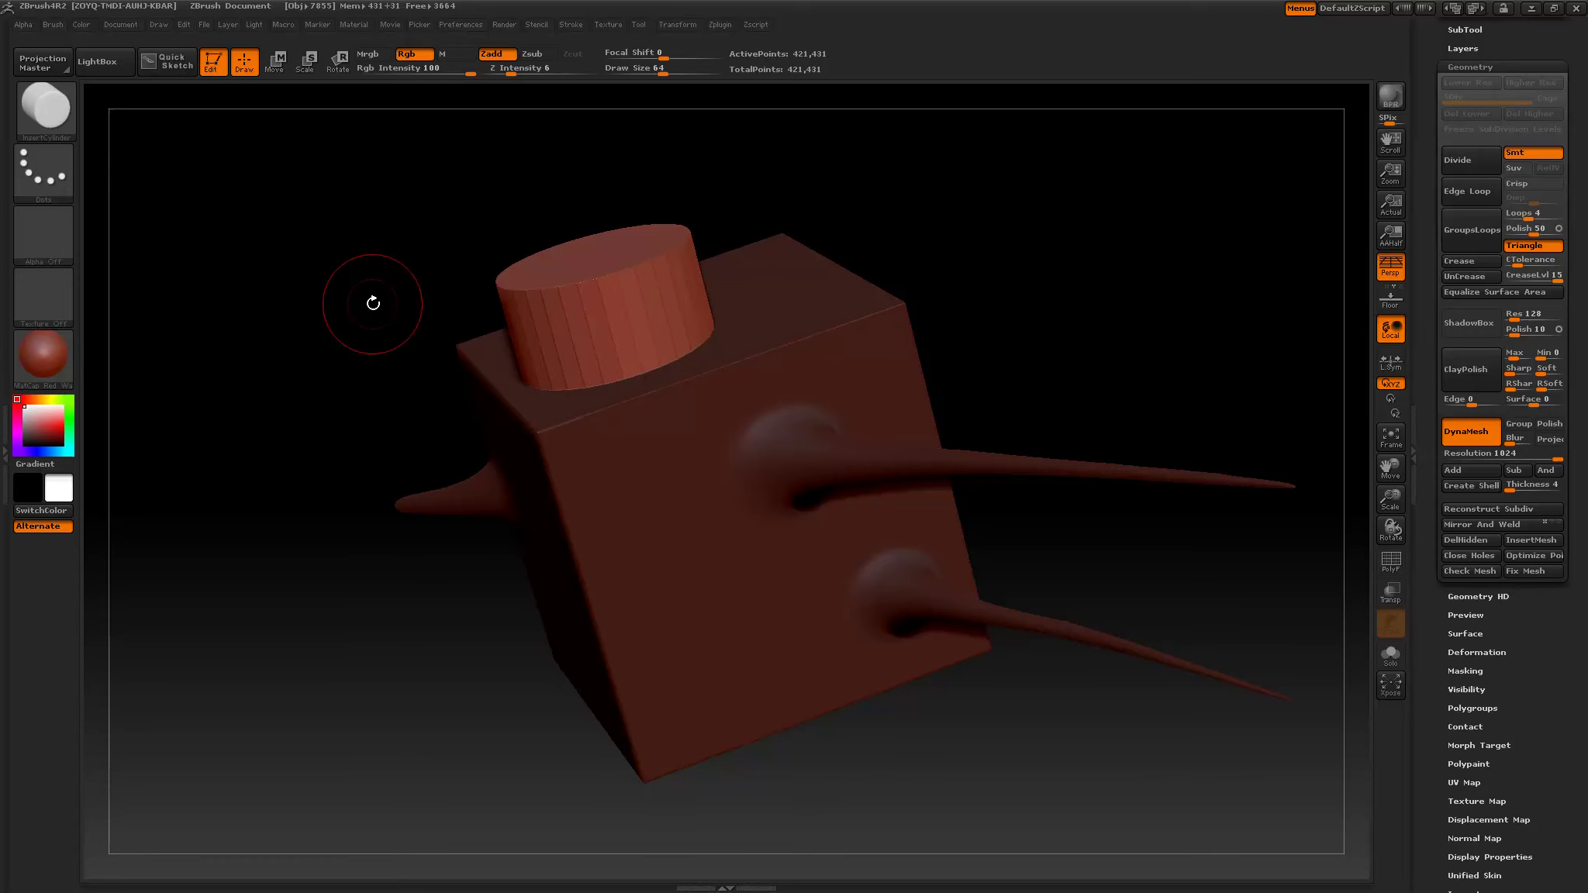
{"action": "left_click_drag", "start_coordinate": [315, 365], "coordinate": [302, 241]}
{"action": "left_click", "coordinate": [277, 70]}
{"action": "left_click_drag", "start_coordinate": [613, 244], "coordinate": [591, 413]}
{"action": "left_click_drag", "start_coordinate": [607, 327], "coordinate": [678, 335]}
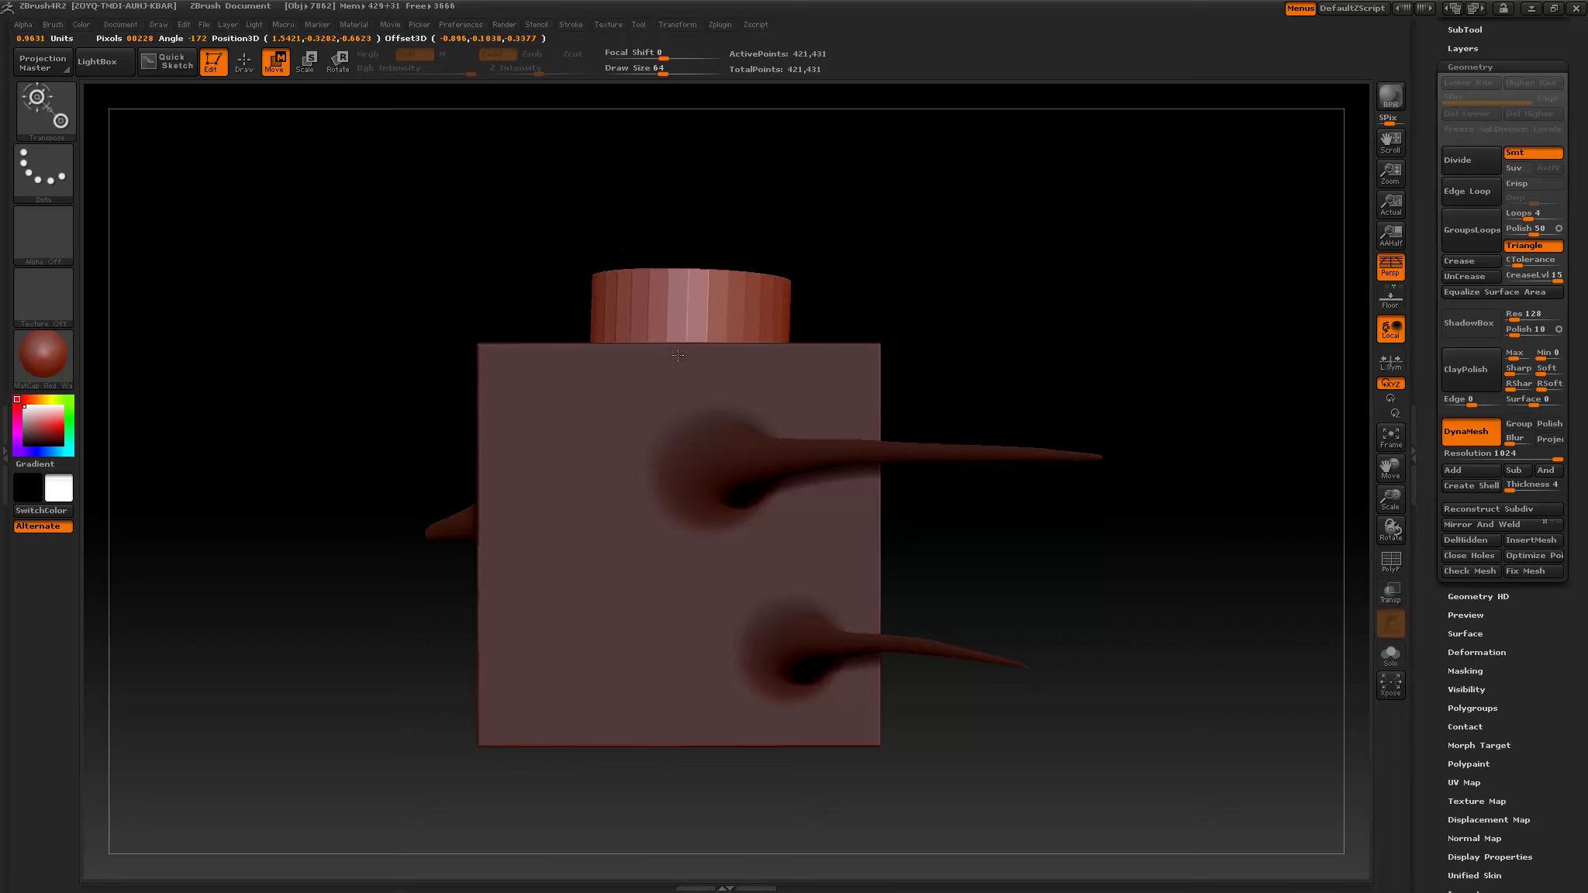
Rotate the inserted cylinder slightly with a Transpose line drawn down through it.
{"action": "left_click_drag", "start_coordinate": [539, 284], "coordinate": [331, 92]}
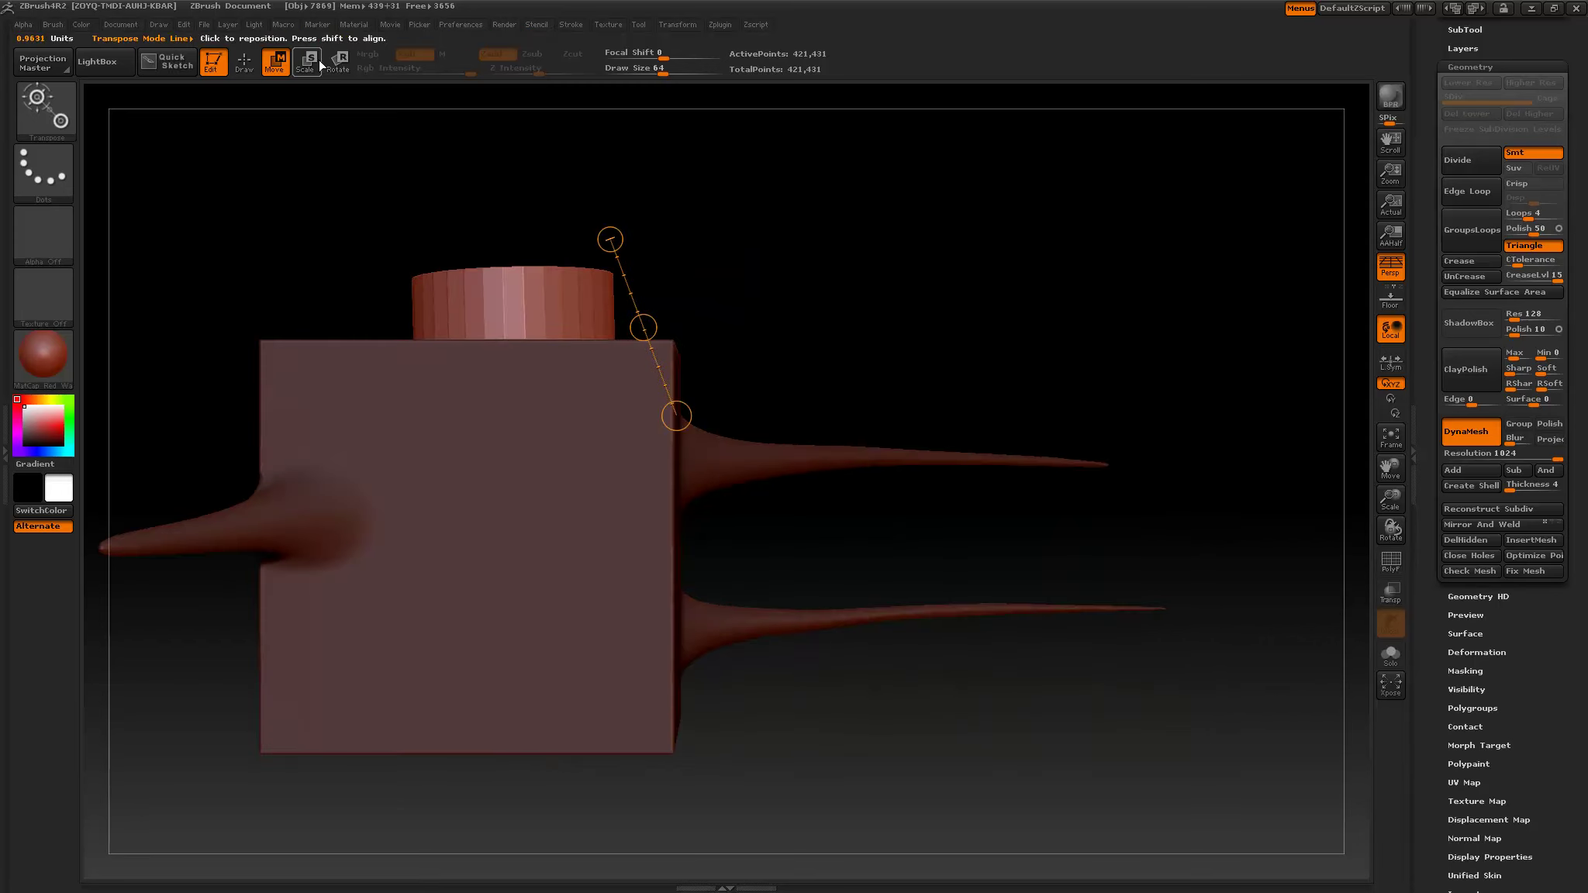
{"action": "left_click", "coordinate": [338, 60]}
{"action": "left_click_drag", "start_coordinate": [503, 279], "coordinate": [507, 443]}
{"action": "left_click_drag", "start_coordinate": [505, 284], "coordinate": [515, 283]}
{"action": "left_click_drag", "start_coordinate": [505, 363], "coordinate": [498, 359]}
{"action": "left_click_drag", "start_coordinate": [698, 248], "coordinate": [667, 275]}
{"action": "left_click_drag", "start_coordinate": [853, 281], "coordinate": [718, 319]}
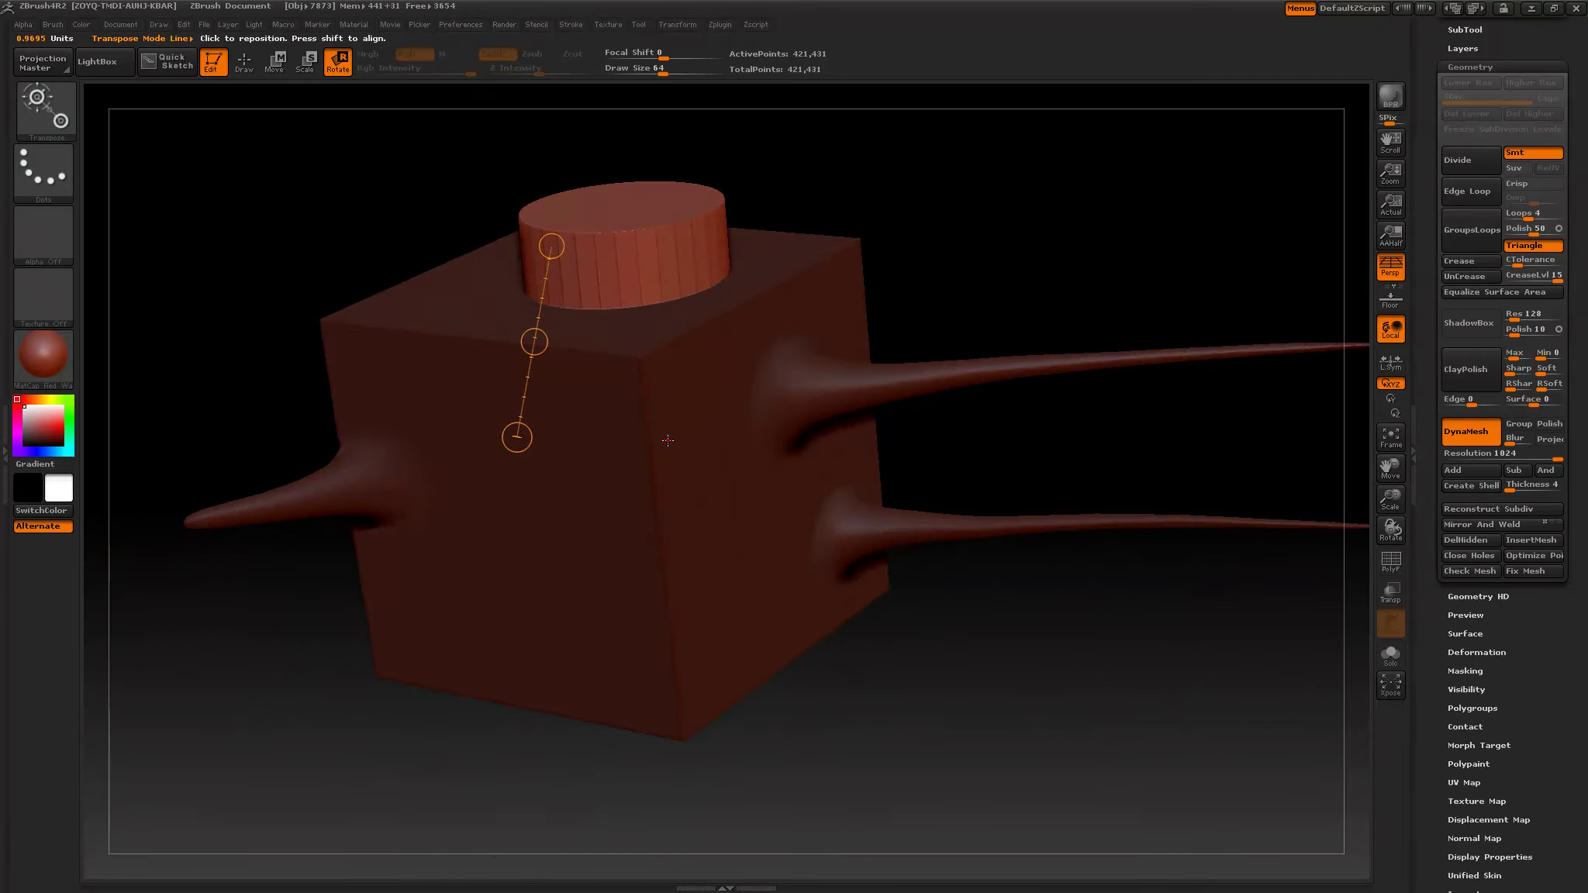
Clear the mask and remesh to fuse the cylinder into the DynaMesh, with the PolyFrame display turned on.
{"action": "key", "text": "ctrl"}
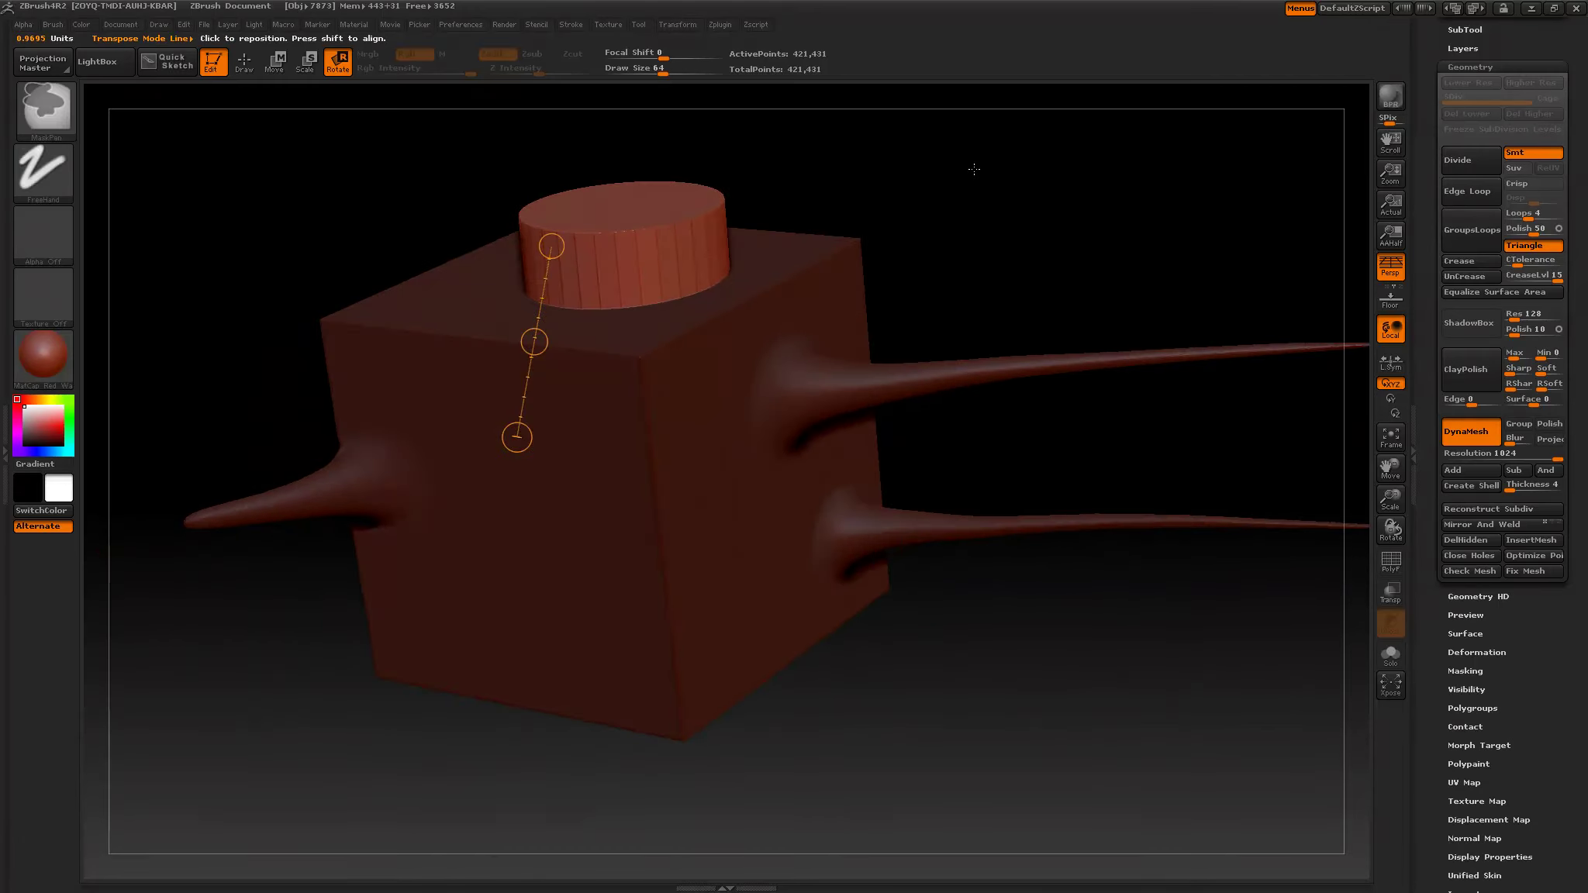
{"action": "left_click_drag", "start_coordinate": [974, 154], "coordinate": [1028, 267], "text": "ctrl"}
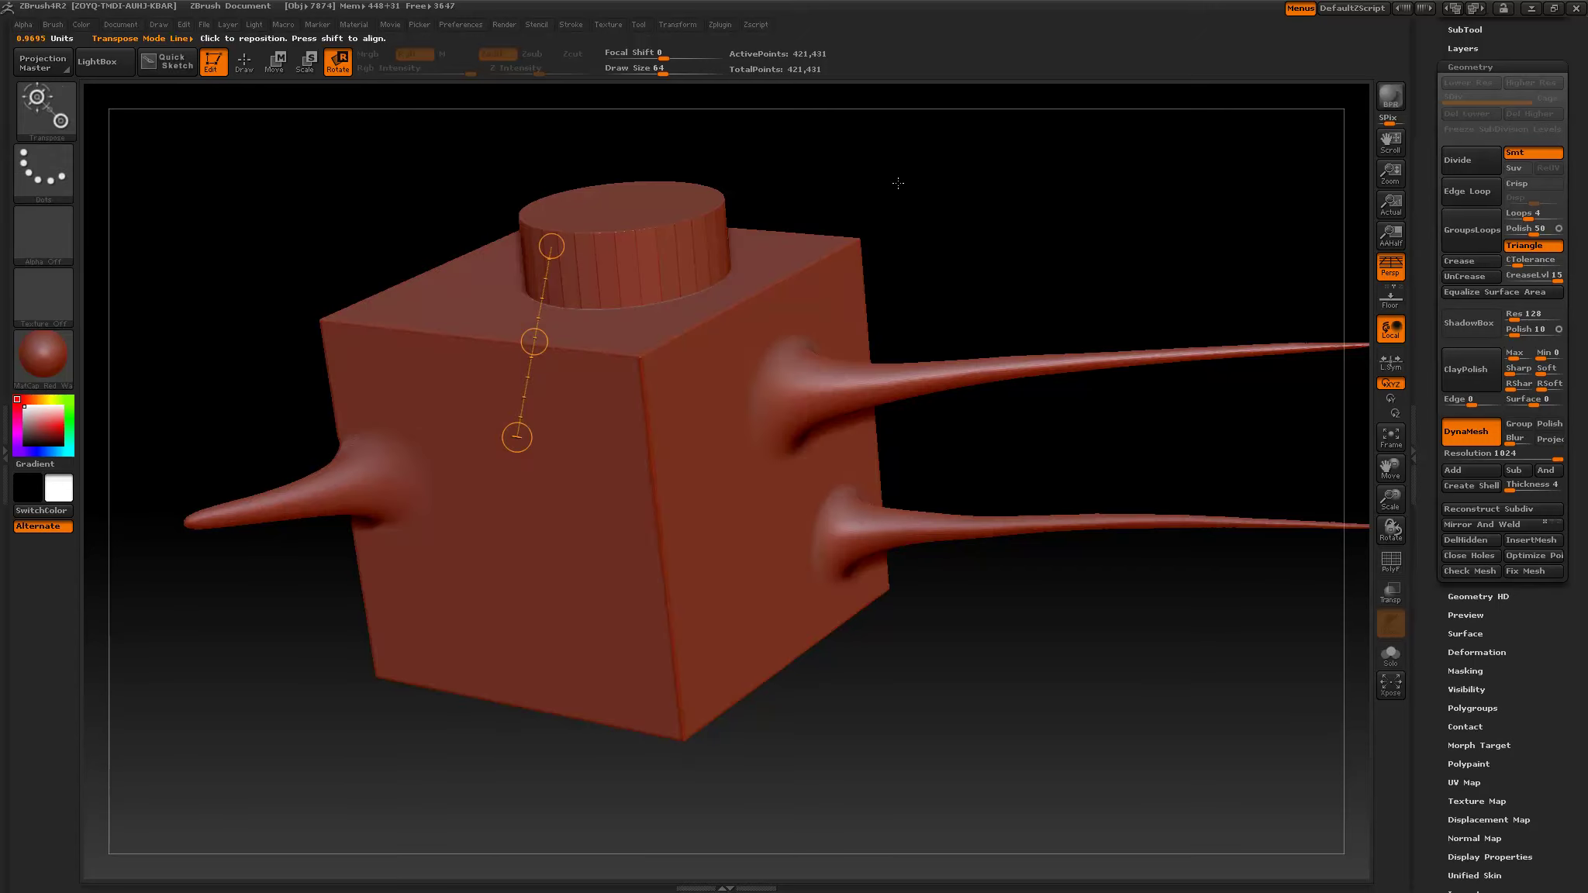
{"action": "key", "text": "ctrl"}
{"action": "left_click_drag", "start_coordinate": [984, 179], "coordinate": [1095, 270], "text": "ctrl"}
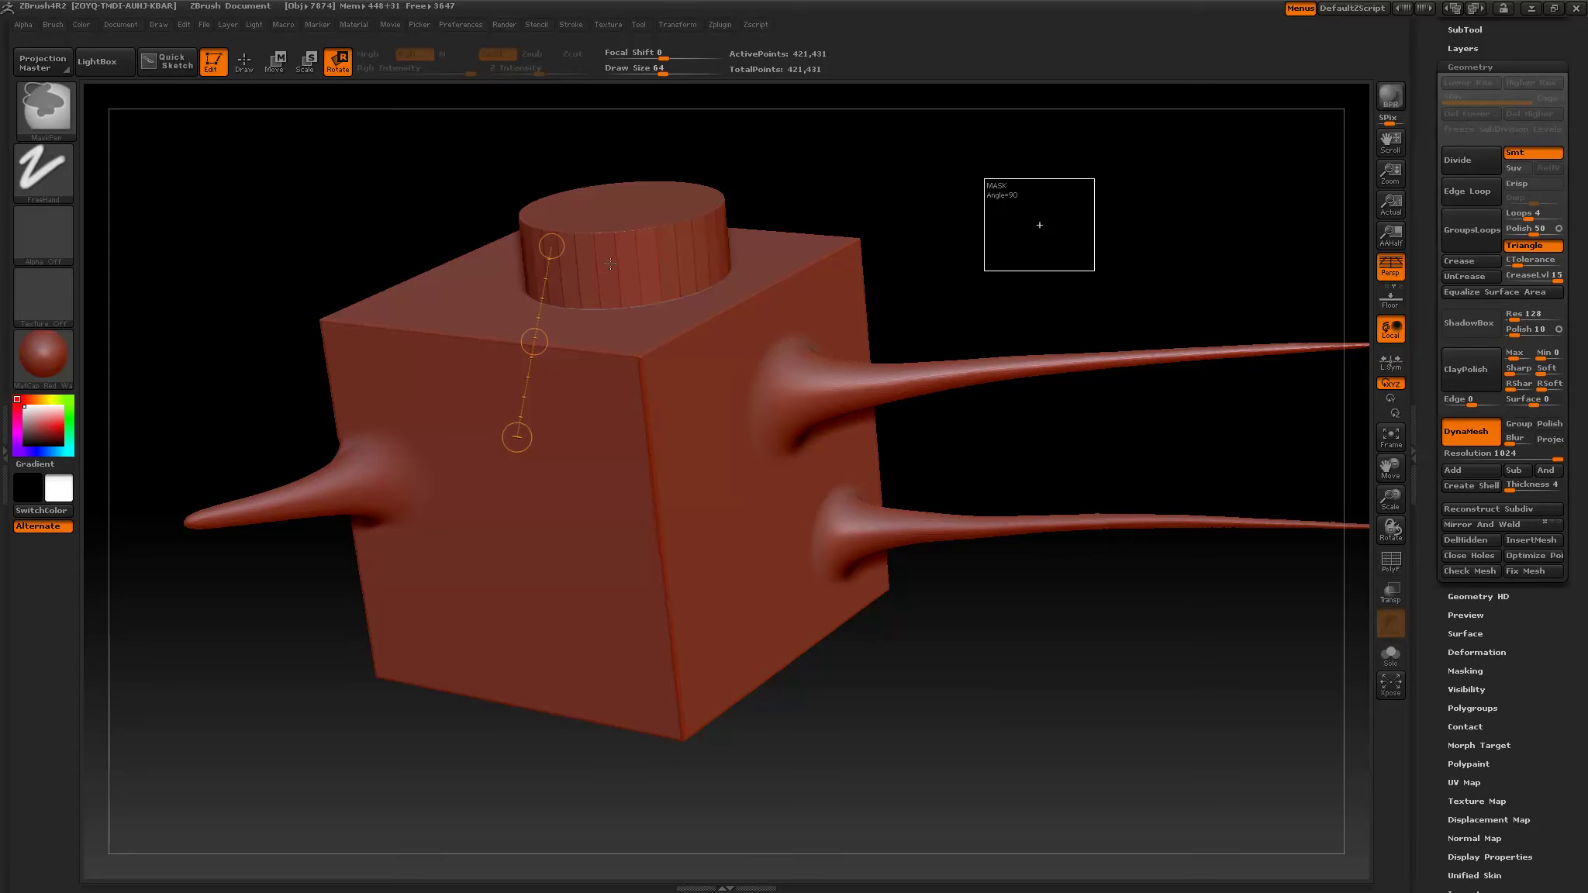
{"action": "left_click_drag", "start_coordinate": [813, 221], "coordinate": [1238, 453]}
{"action": "left_click", "coordinate": [1391, 562]}
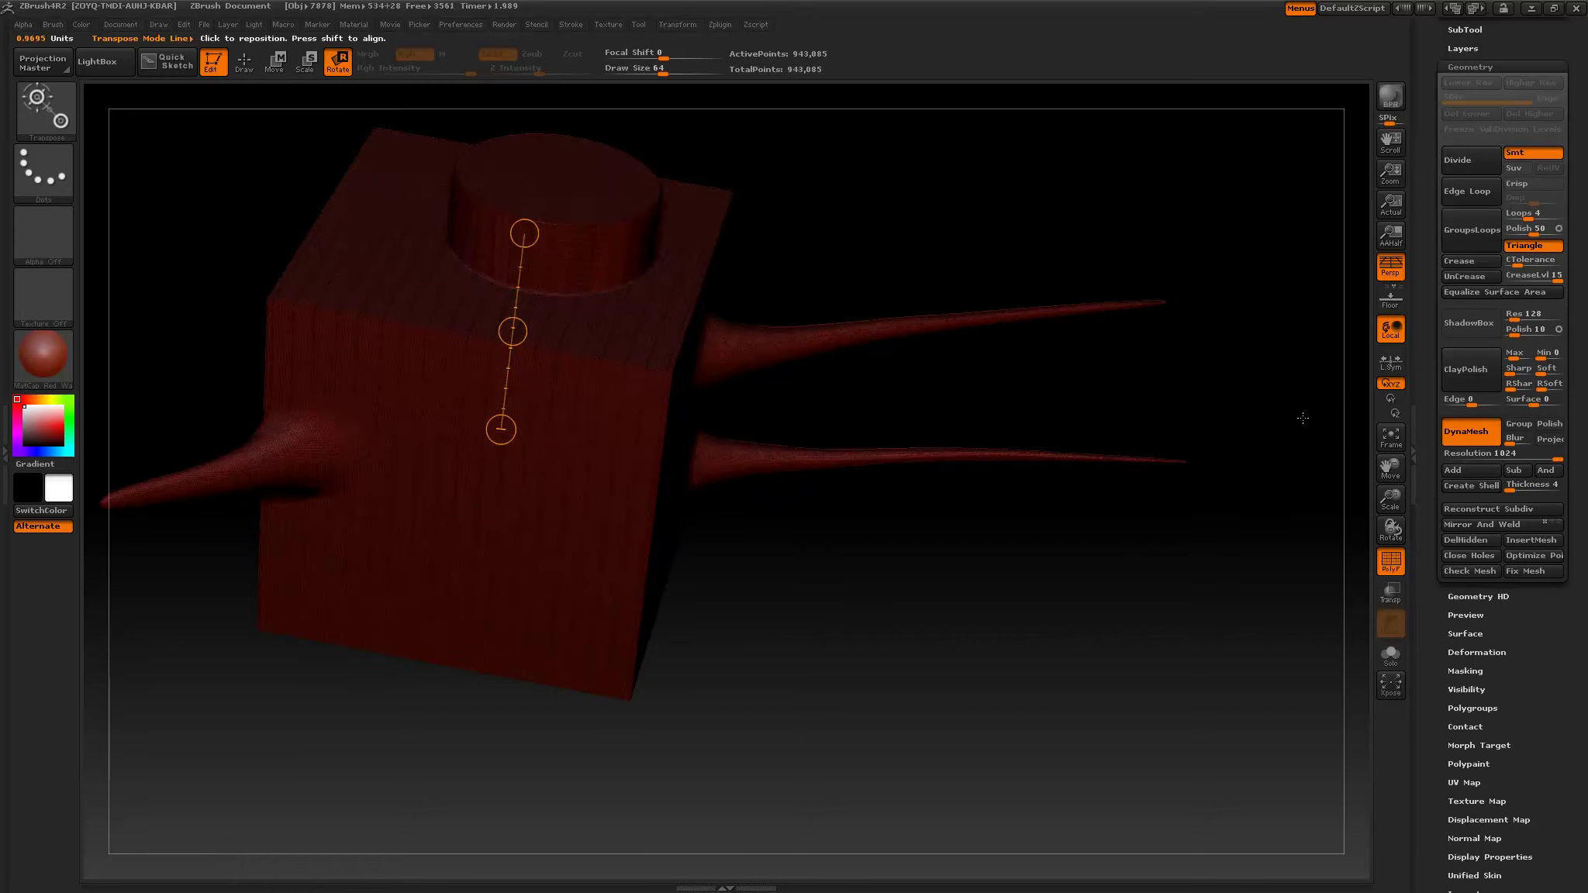
Turn off the PolyFrame display and lower the DynaMesh resolution to 128.
{"action": "left_click", "coordinate": [1390, 561]}
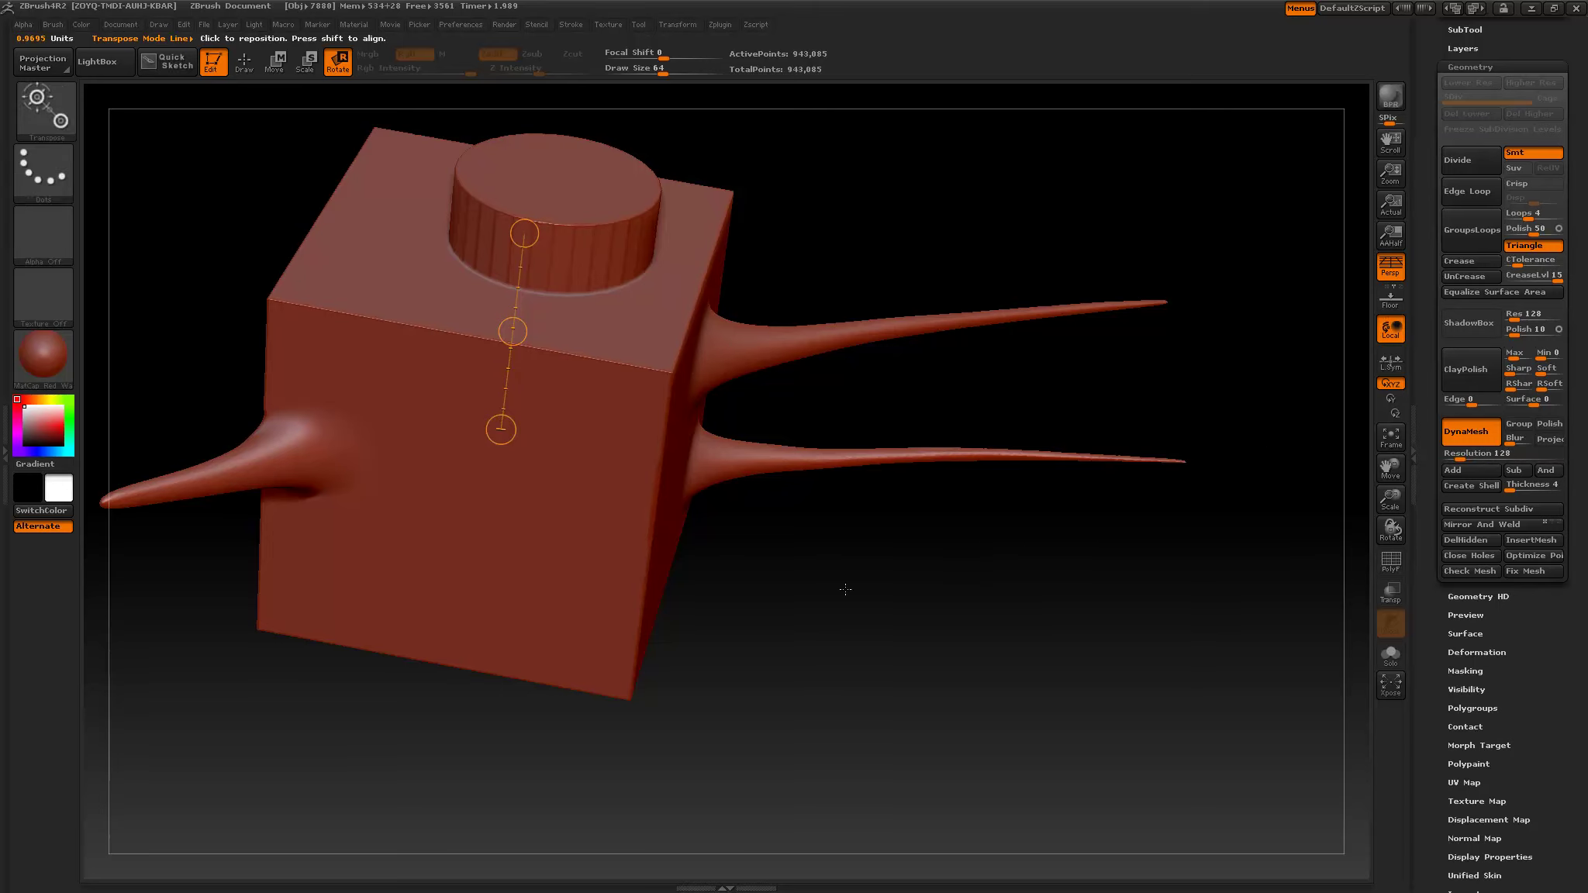
{"action": "left_click_drag", "start_coordinate": [846, 589], "coordinate": [1032, 373]}
Choose the InsertCube brush and view the model straight onto the flat face without spikes.
{"action": "left_click", "coordinate": [47, 108]}
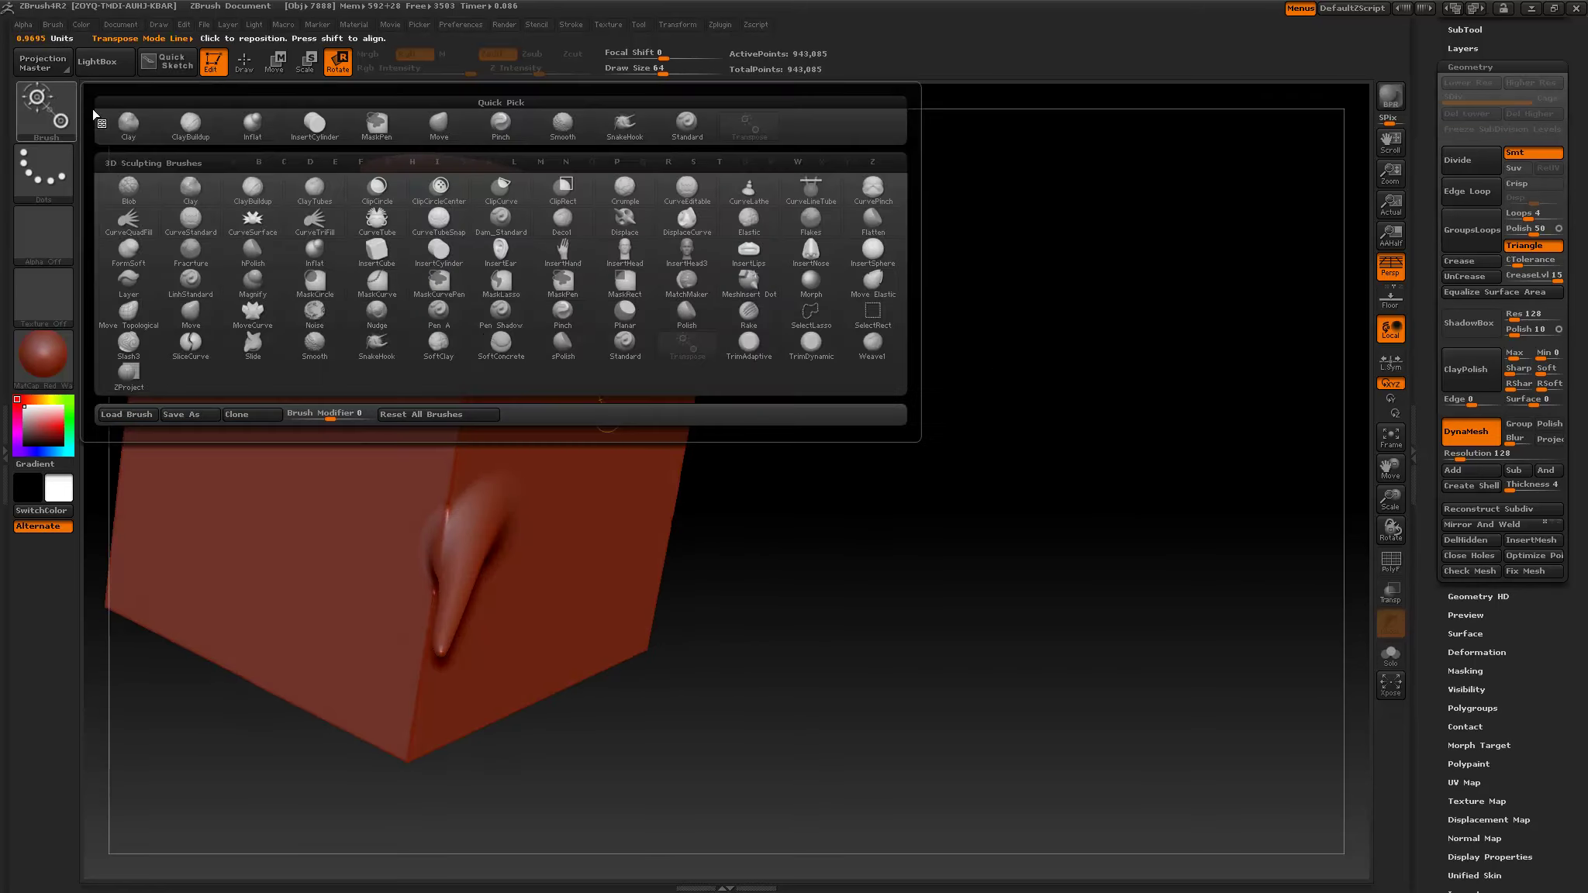
{"action": "left_click", "coordinate": [376, 253]}
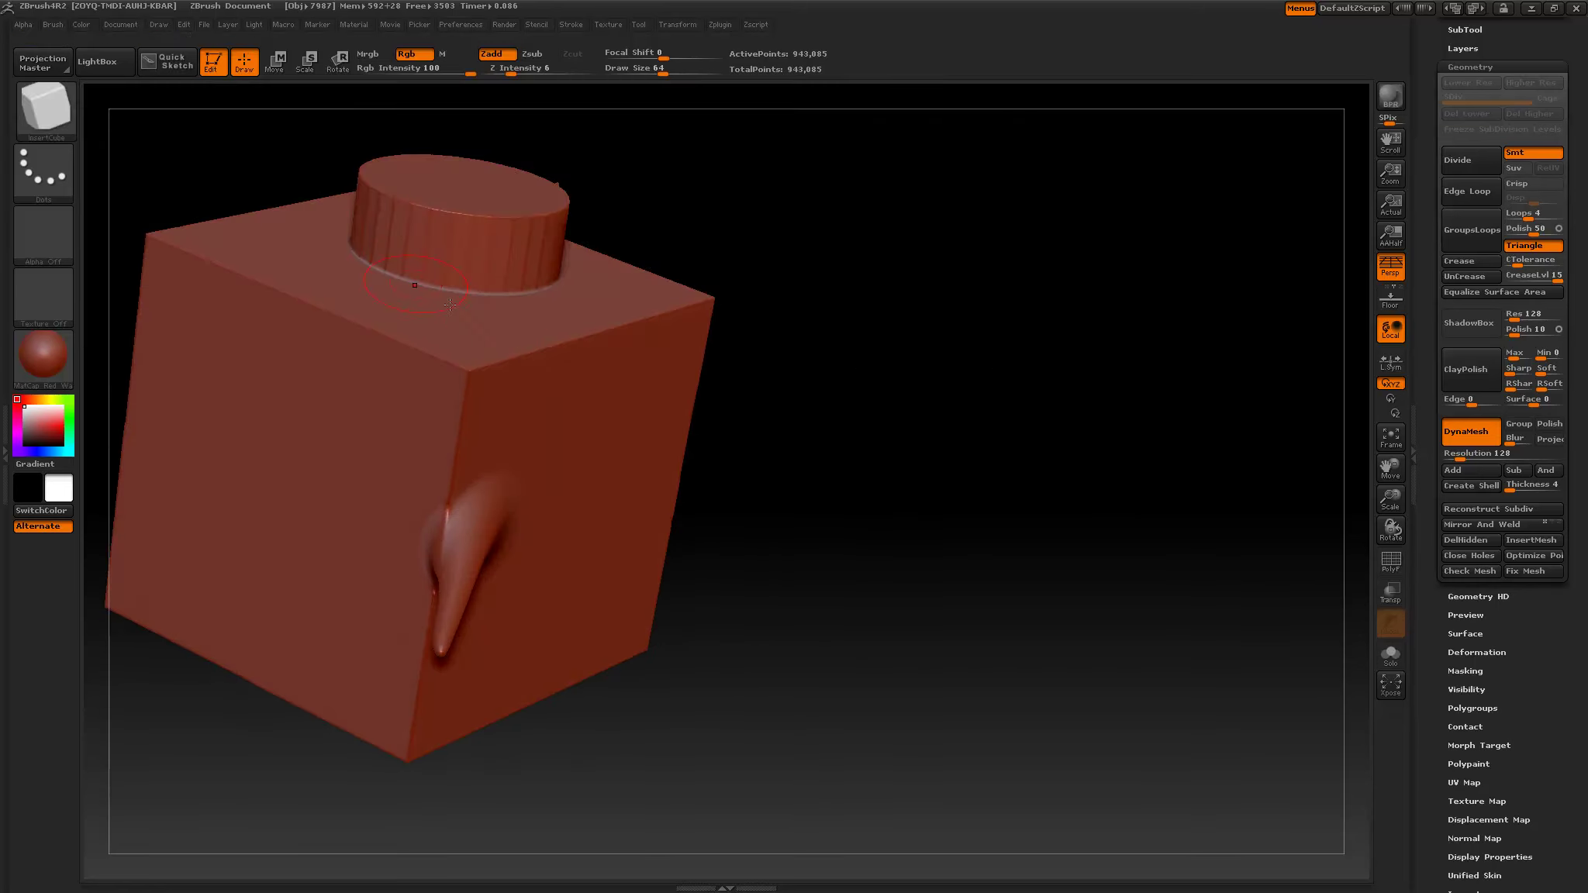
{"action": "left_click_drag", "start_coordinate": [882, 465], "coordinate": [539, 479], "text": "shift"}
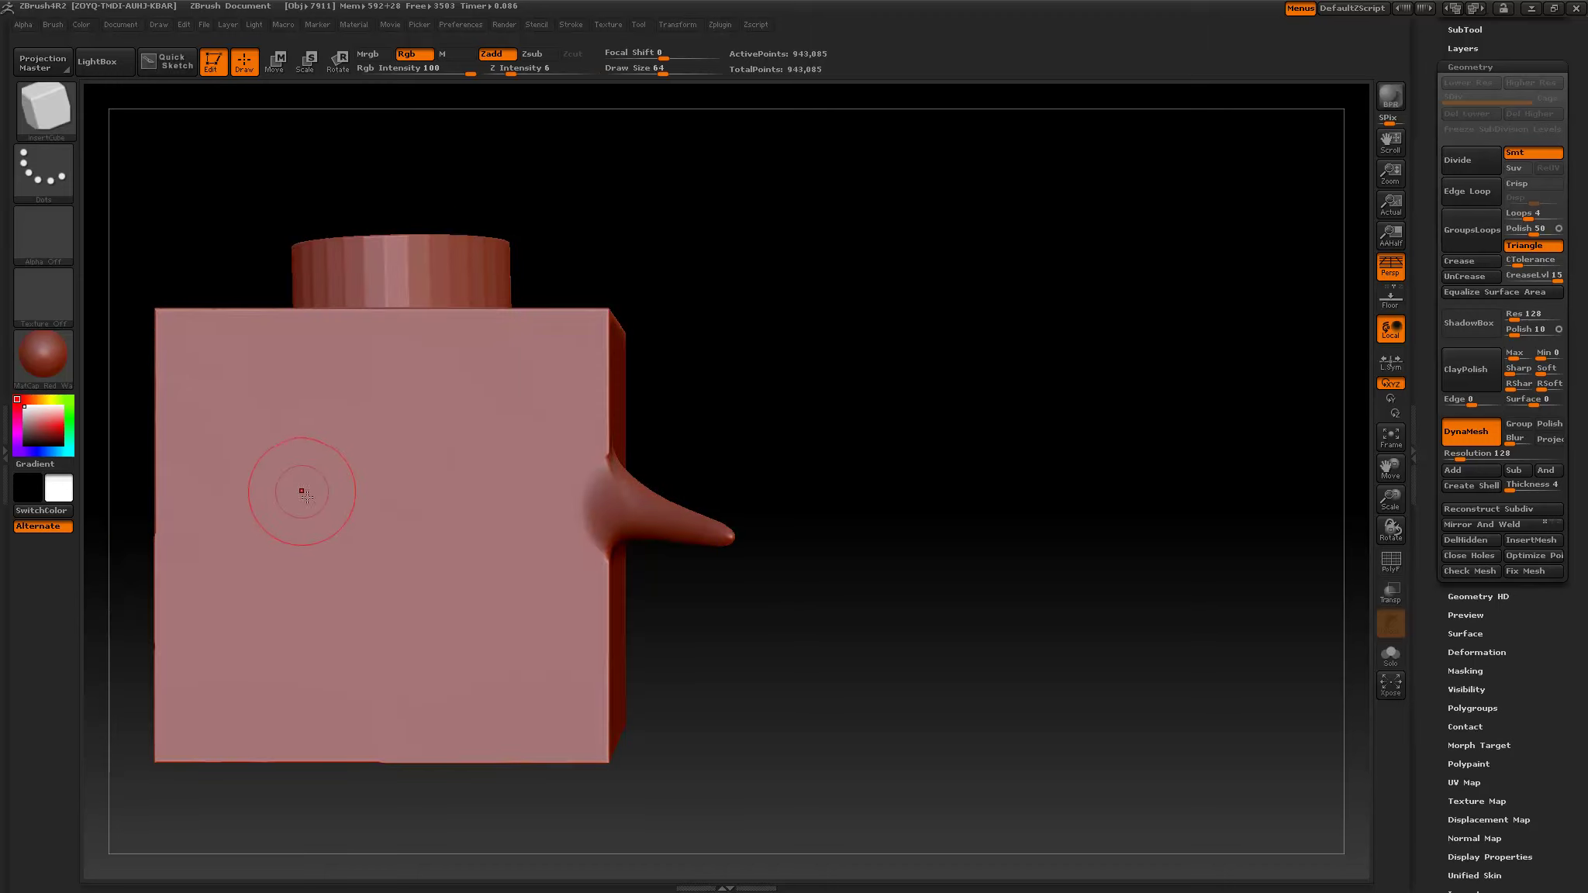
{"action": "mouse_move", "coordinate": [302, 493]}
{"action": "left_mouse_down"}
{"action": "mouse_move", "coordinate": [267, 616]}
{"action": "mouse_move", "coordinate": [223, 584]}
{"action": "mouse_move", "coordinate": [319, 621]}
{"action": "left_mouse_up"}
{"action": "key", "text": "ctrl"}
{"action": "key", "text": "ctrl+z"}
Insert a subtractive cube in the middle of the flat face and remesh to cut a square pocket.
{"action": "mouse_move", "coordinate": [375, 518]}
{"action": "left_mouse_down"}
{"action": "mouse_move", "coordinate": [404, 568]}
{"action": "mouse_move", "coordinate": [362, 625]}
{"action": "left_mouse_up"}
{"action": "left_click_drag", "start_coordinate": [826, 447], "coordinate": [771, 468]}
{"action": "mouse_move", "coordinate": [259, 355]}
{"action": "left_mouse_down"}
{"action": "mouse_move", "coordinate": [422, 373]}
{"action": "mouse_move", "coordinate": [365, 373]}
{"action": "left_mouse_up"}
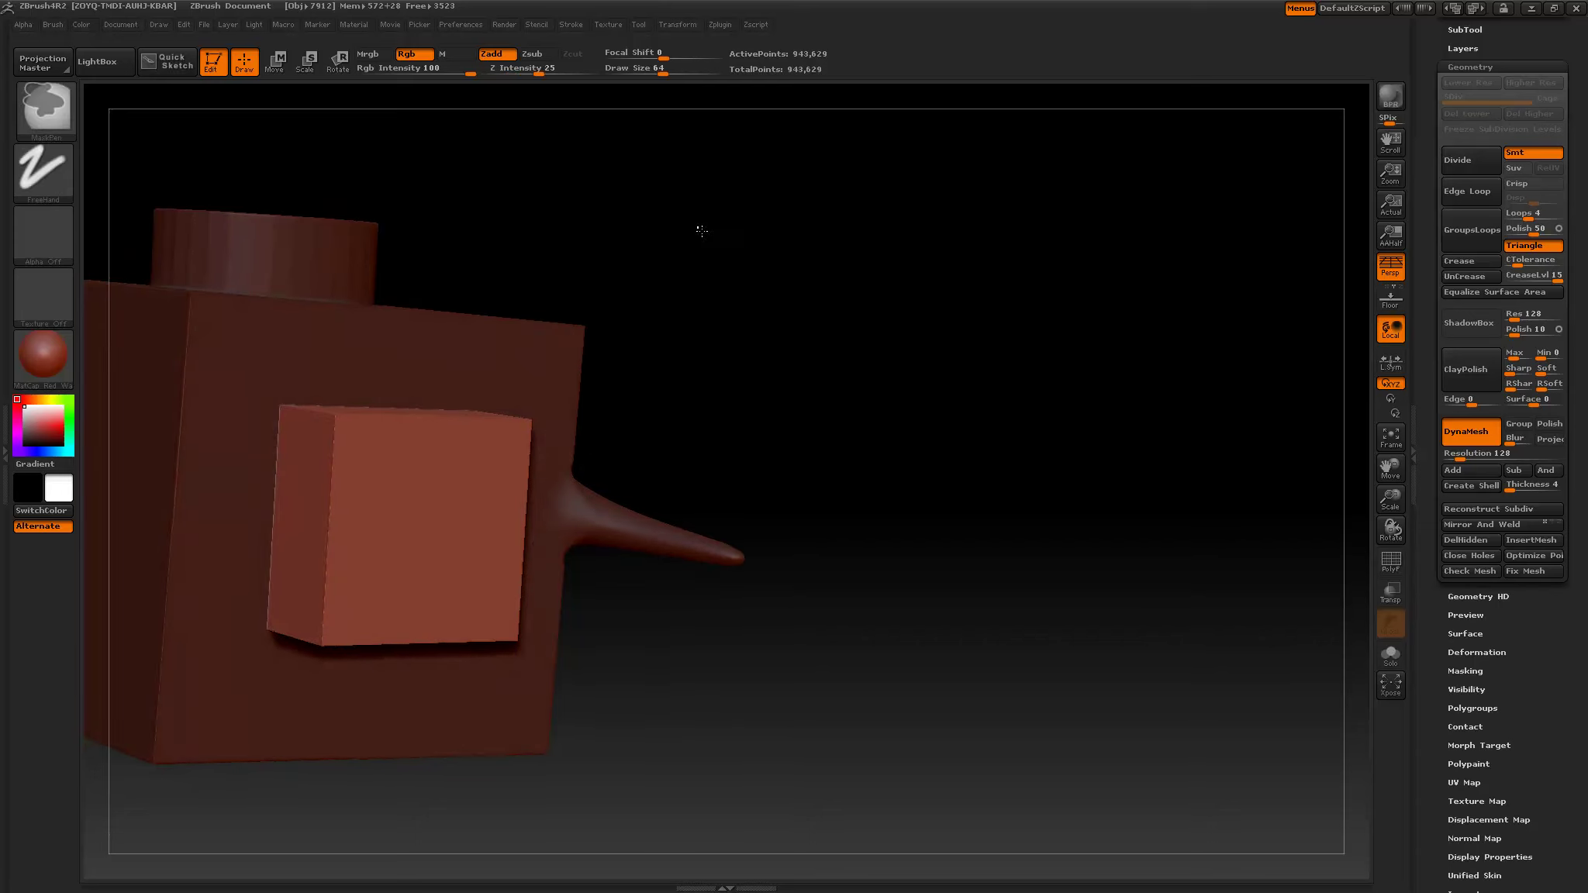
{"action": "left_click_drag", "start_coordinate": [698, 231], "coordinate": [743, 310], "text": "ctrl"}
{"action": "left_click_drag", "start_coordinate": [684, 226], "coordinate": [723, 343], "text": "ctrl"}
{"action": "left_click_drag", "start_coordinate": [797, 306], "coordinate": [565, 438]}
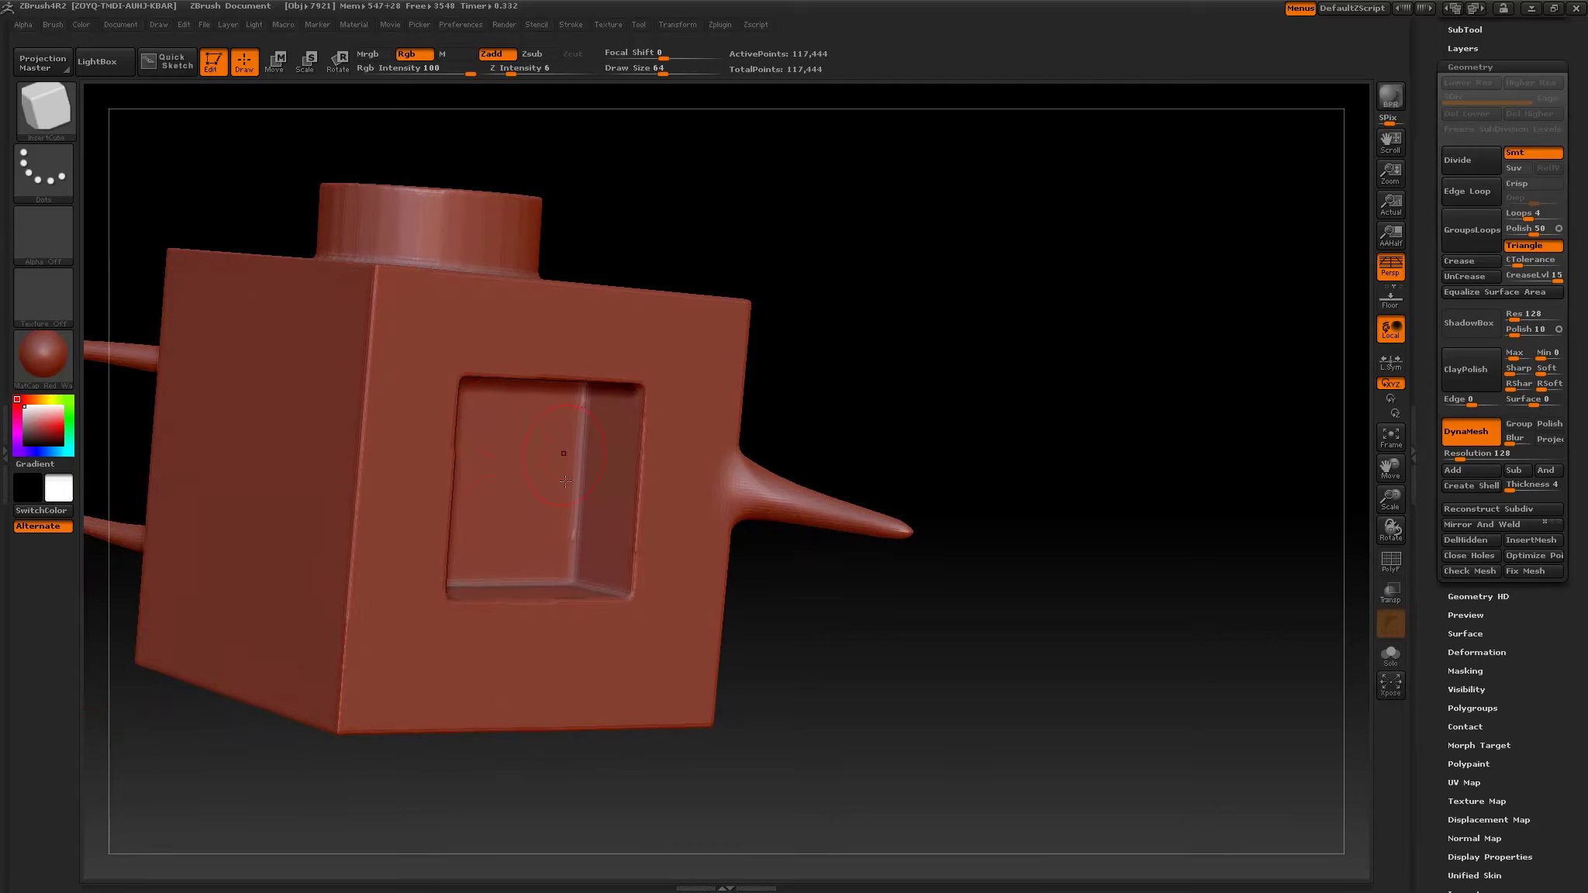
Switch to Zsub, insert a cube at the face's upper edge near the short spike and remesh to cut a notch.
{"action": "left_click_drag", "start_coordinate": [876, 269], "coordinate": [861, 284], "text": "shift"}
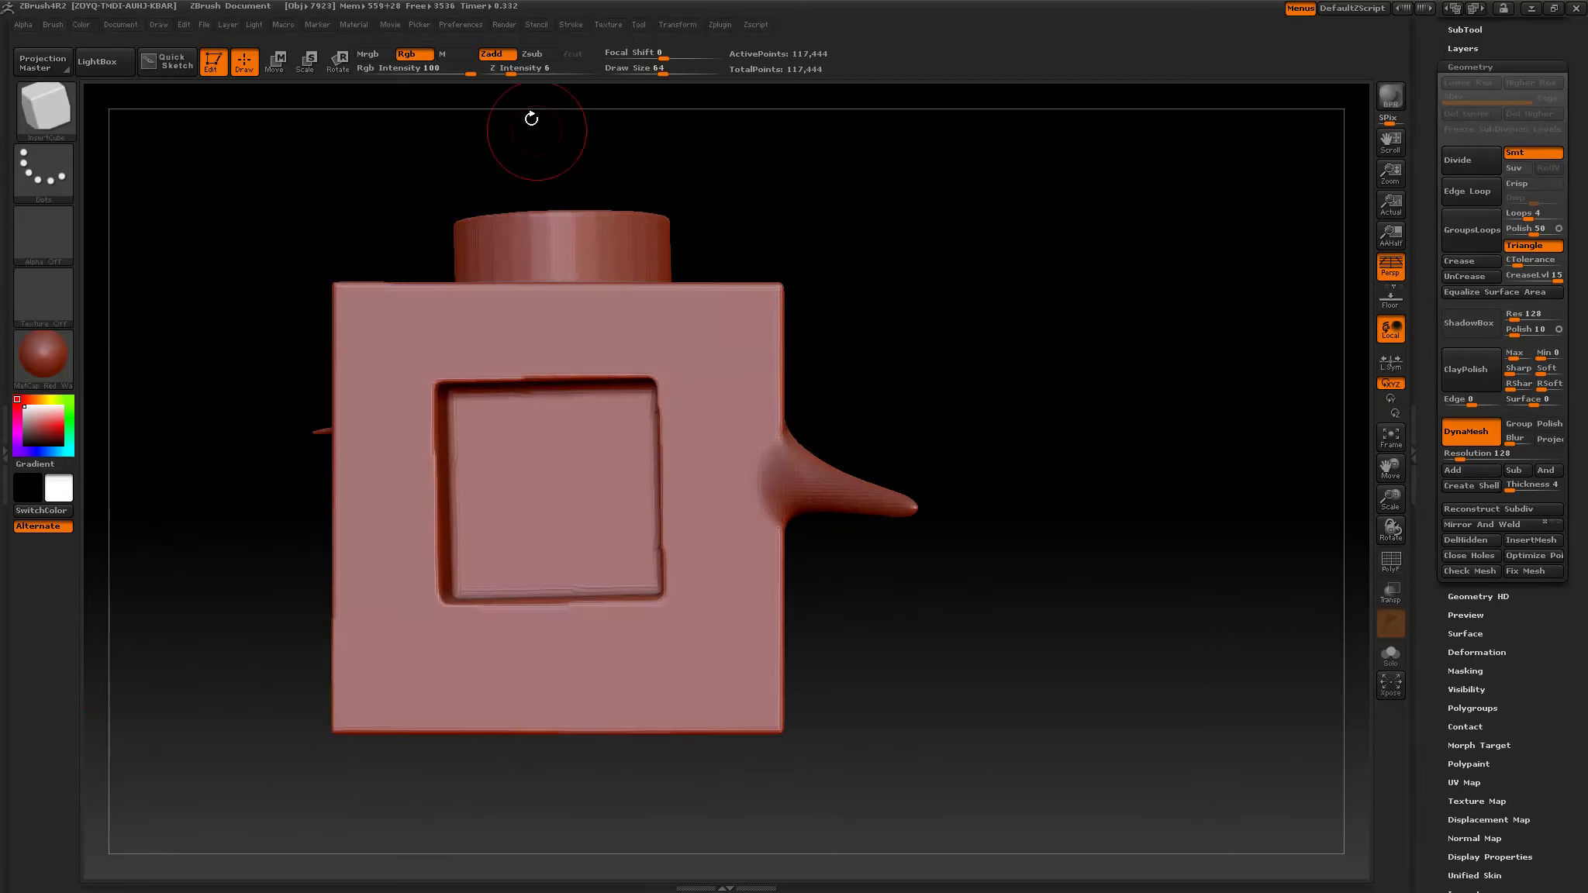
{"action": "left_click", "coordinate": [546, 62]}
{"action": "left_click_drag", "start_coordinate": [729, 310], "coordinate": [854, 317]}
{"action": "mouse_move", "coordinate": [989, 319]}
{"action": "left_mouse_down"}
{"action": "mouse_move", "coordinate": [895, 317]}
{"action": "mouse_move", "coordinate": [1010, 336]}
{"action": "mouse_move", "coordinate": [1032, 297]}
{"action": "left_mouse_up"}
{"action": "key", "text": "ctrl"}
{"action": "left_click_drag", "start_coordinate": [1001, 232], "coordinate": [1016, 310], "text": "ctrl"}
{"action": "left_click_drag", "start_coordinate": [1010, 228], "coordinate": [1170, 490], "text": "ctrl"}
Examine the topology around the pocket and notch with the PolyFrame display.
{"action": "left_click", "coordinate": [1391, 560]}
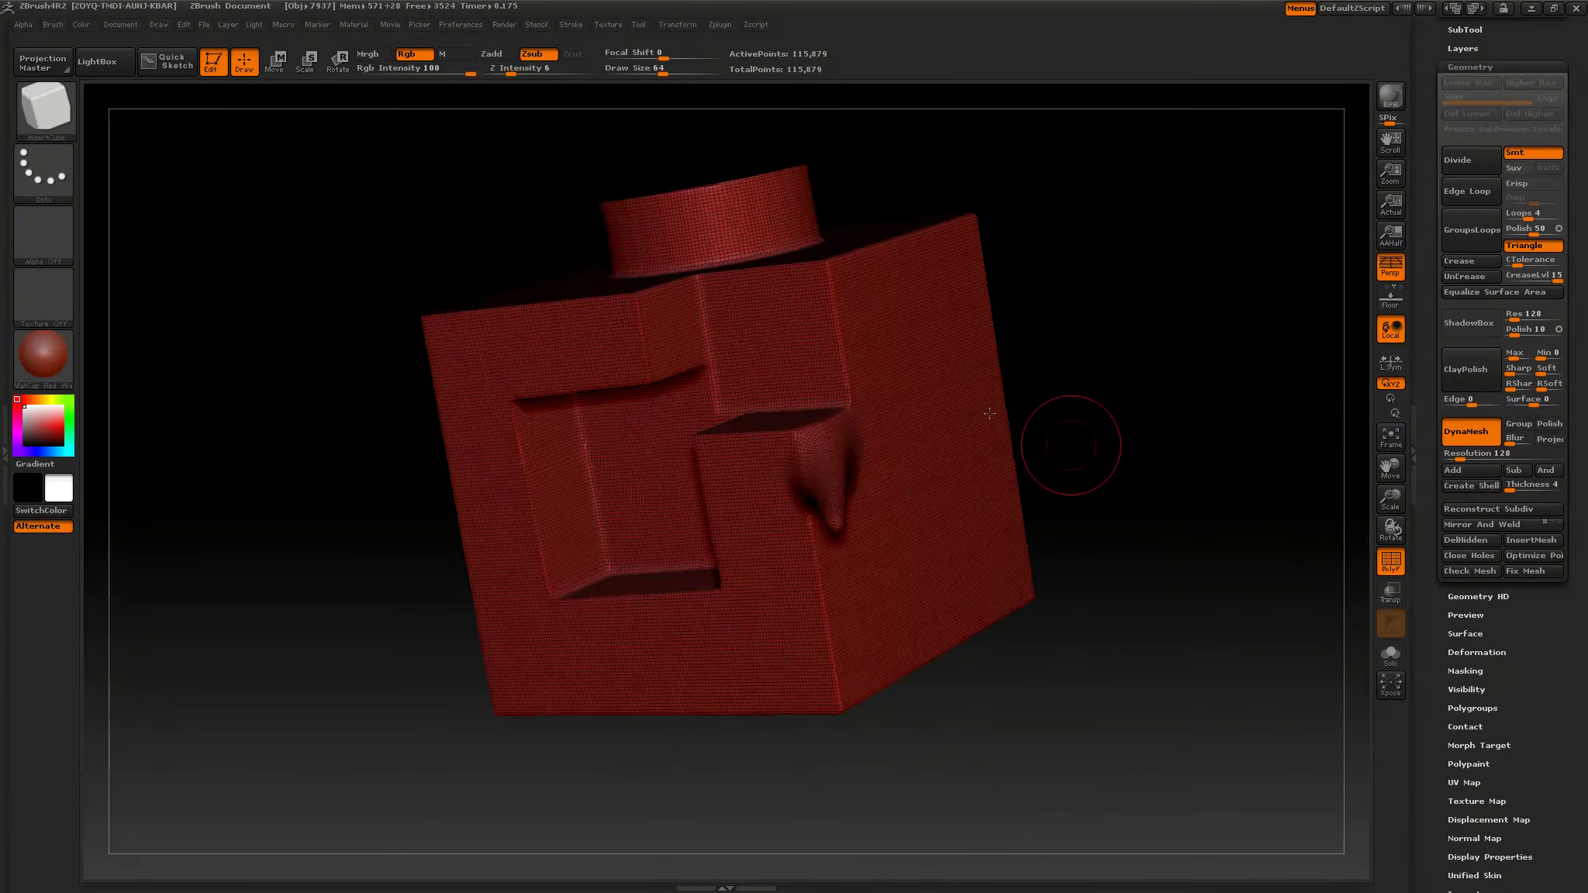
{"action": "left_click", "coordinate": [1391, 560]}
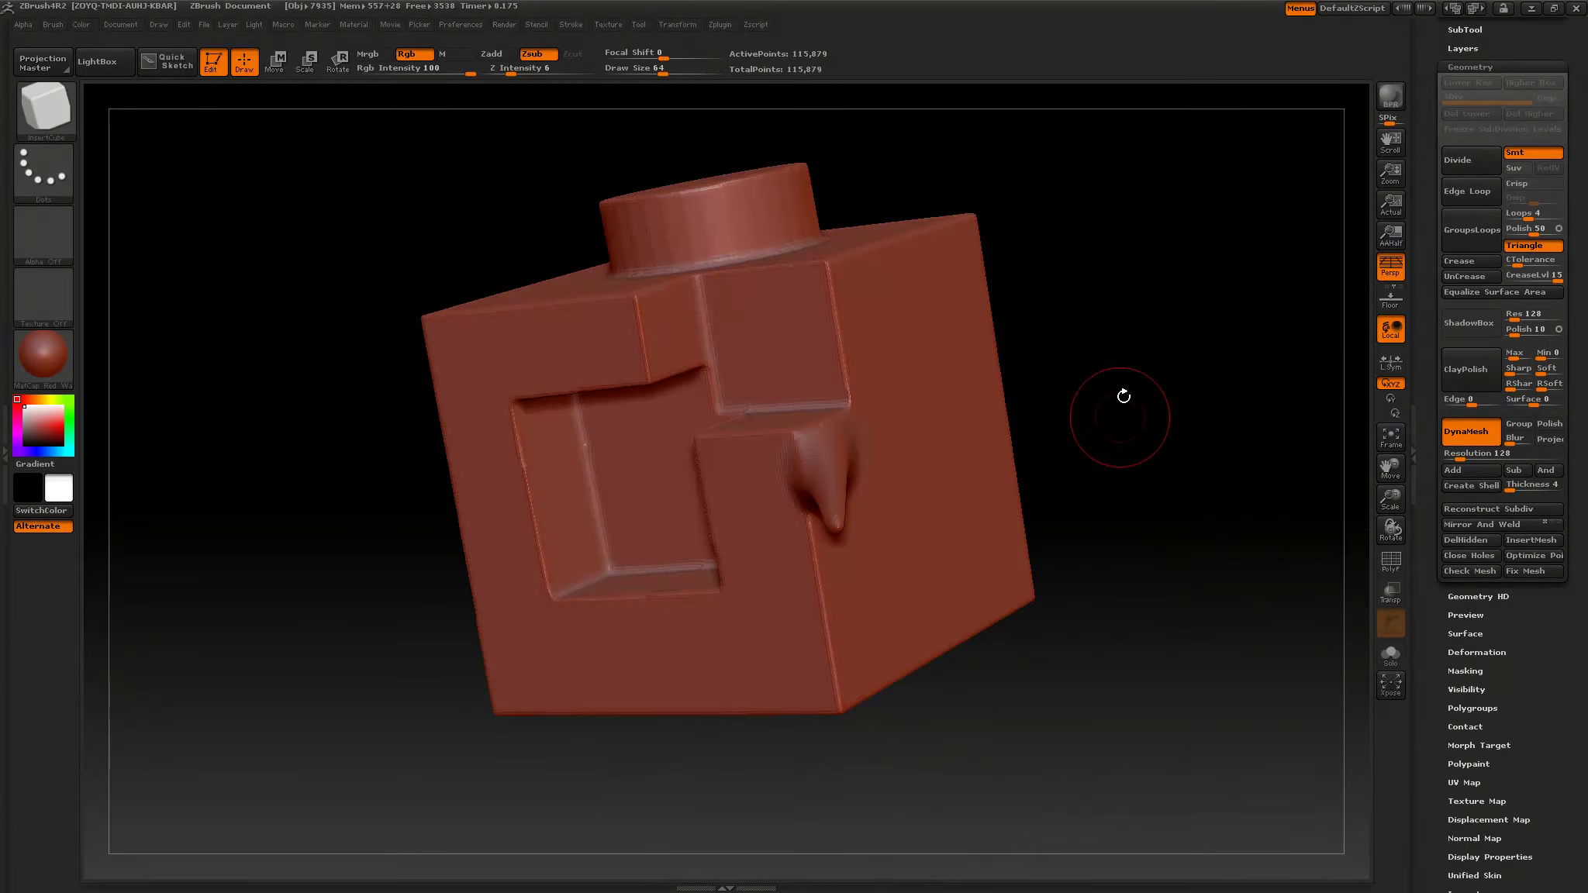
{"action": "mouse_move", "coordinate": [1128, 386]}
{"action": "left_mouse_down"}
{"action": "mouse_move", "coordinate": [1141, 376]}
{"action": "mouse_move", "coordinate": [1117, 391]}
{"action": "left_mouse_up"}
Isolate the upper corner around the notch with a rectangular selection and restore the whole model.
{"action": "mouse_move", "coordinate": [868, 372]}
{"action": "left_mouse_down"}
{"action": "mouse_move", "coordinate": [1099, 347]}
{"action": "mouse_move", "coordinate": [1113, 329]}
{"action": "mouse_move", "coordinate": [1095, 343]}
{"action": "mouse_move", "coordinate": [1127, 347]}
{"action": "mouse_move", "coordinate": [1142, 329]}
{"action": "mouse_move", "coordinate": [1063, 329]}
{"action": "mouse_move", "coordinate": [1074, 336]}
{"action": "mouse_move", "coordinate": [1117, 341]}
{"action": "mouse_move", "coordinate": [943, 302]}
{"action": "mouse_move", "coordinate": [790, 381]}
{"action": "left_mouse_up"}
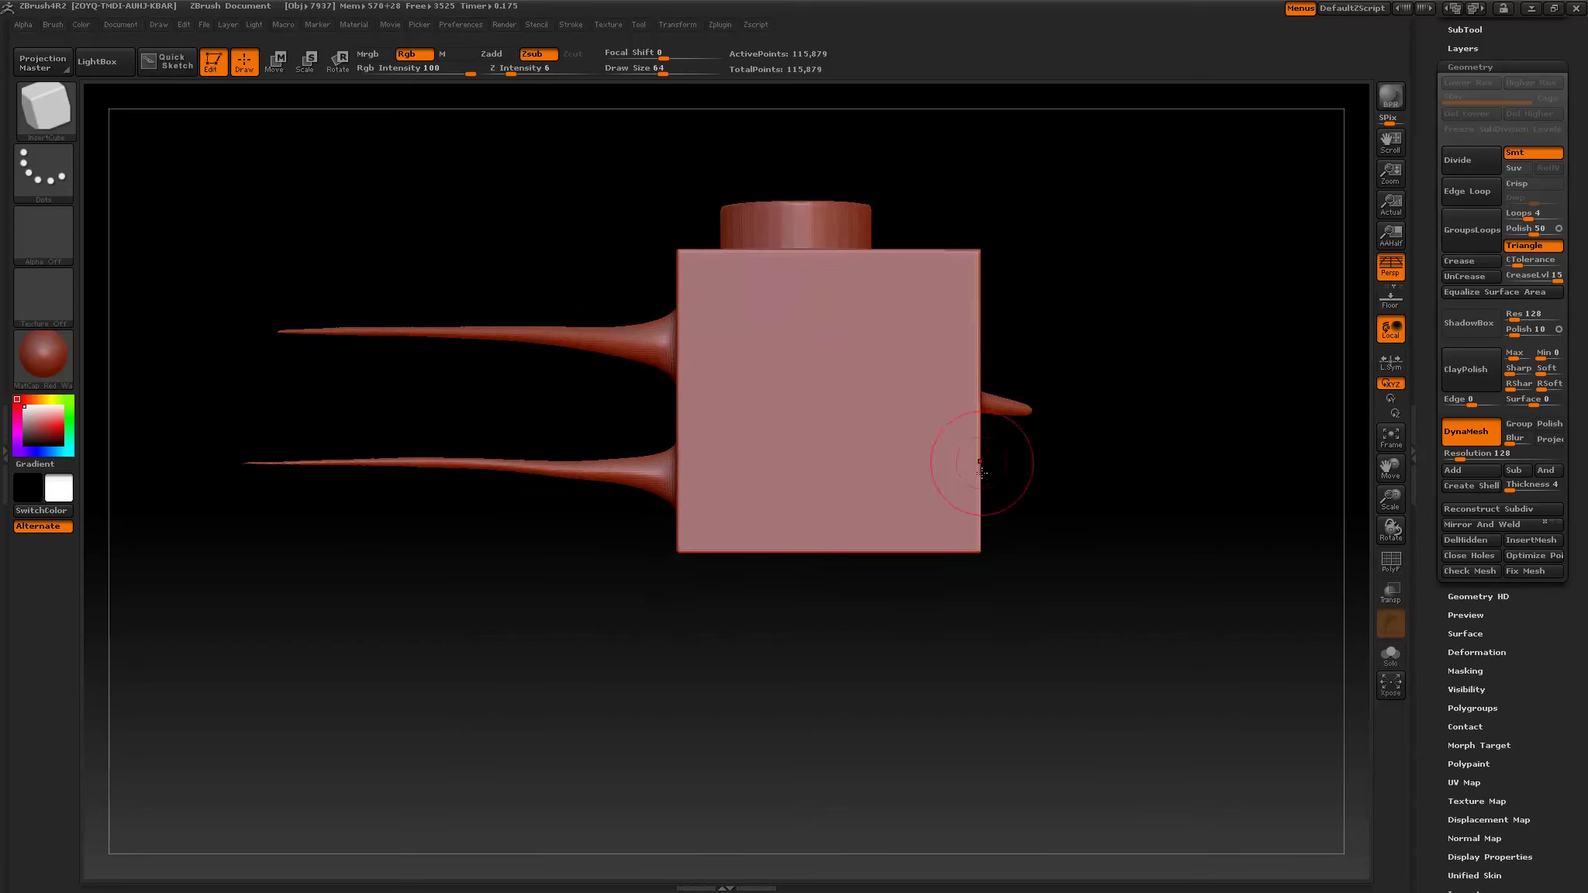
{"action": "left_click_drag", "start_coordinate": [830, 570], "coordinate": [812, 617]}
{"action": "left_click_drag", "start_coordinate": [759, 525], "coordinate": [603, 571], "text": "alt"}
{"action": "key", "text": "ctrl+shift"}
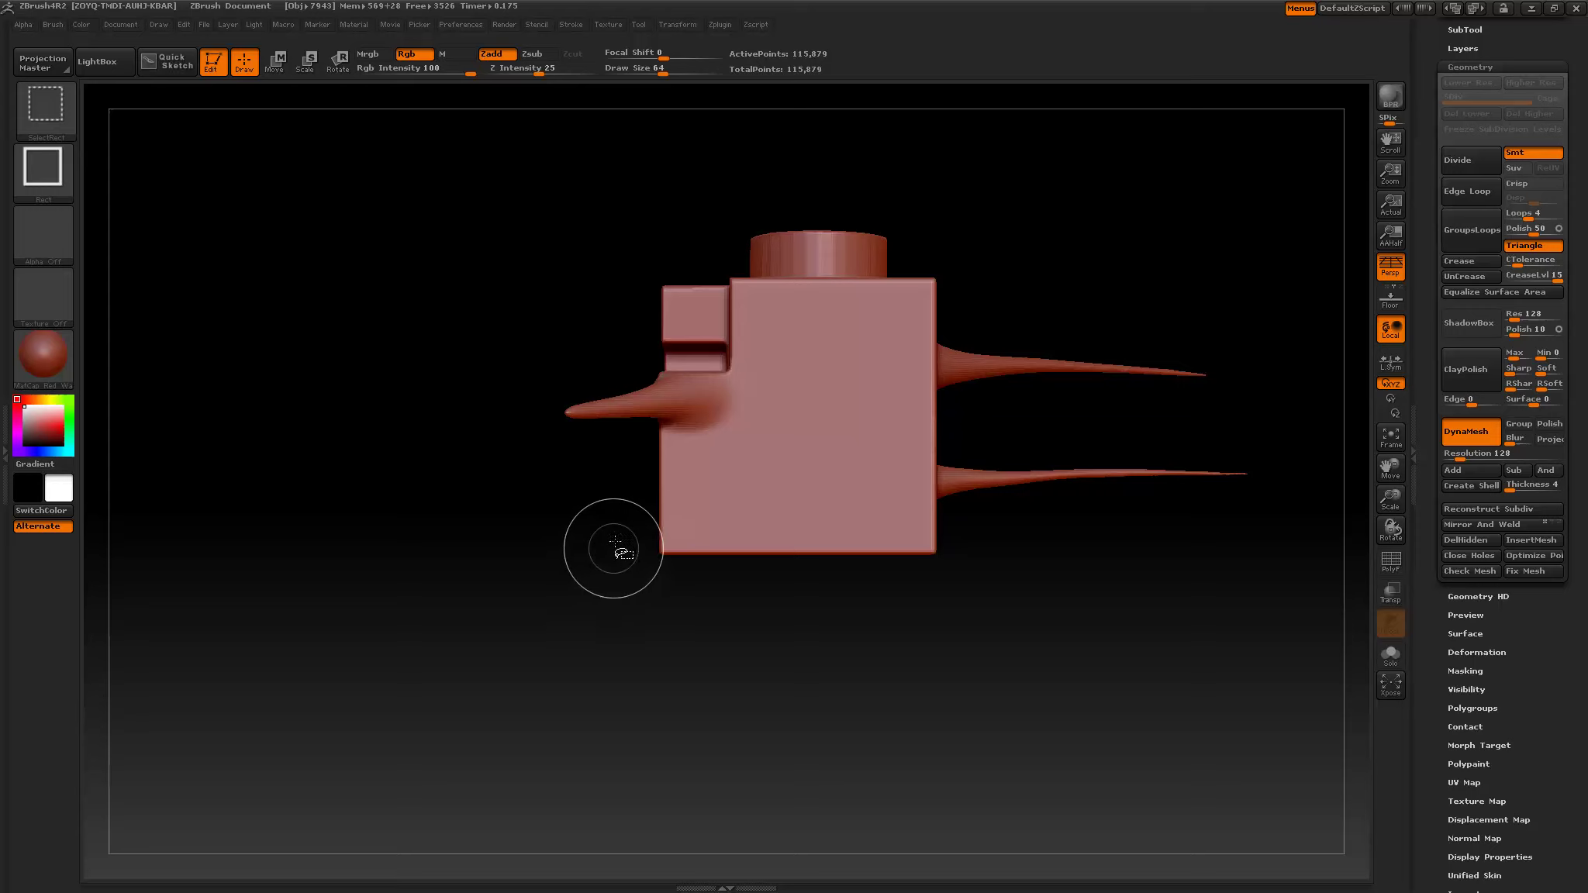
{"action": "left_click_drag", "start_coordinate": [563, 162], "coordinate": [825, 387], "text": "ctrl+shift"}
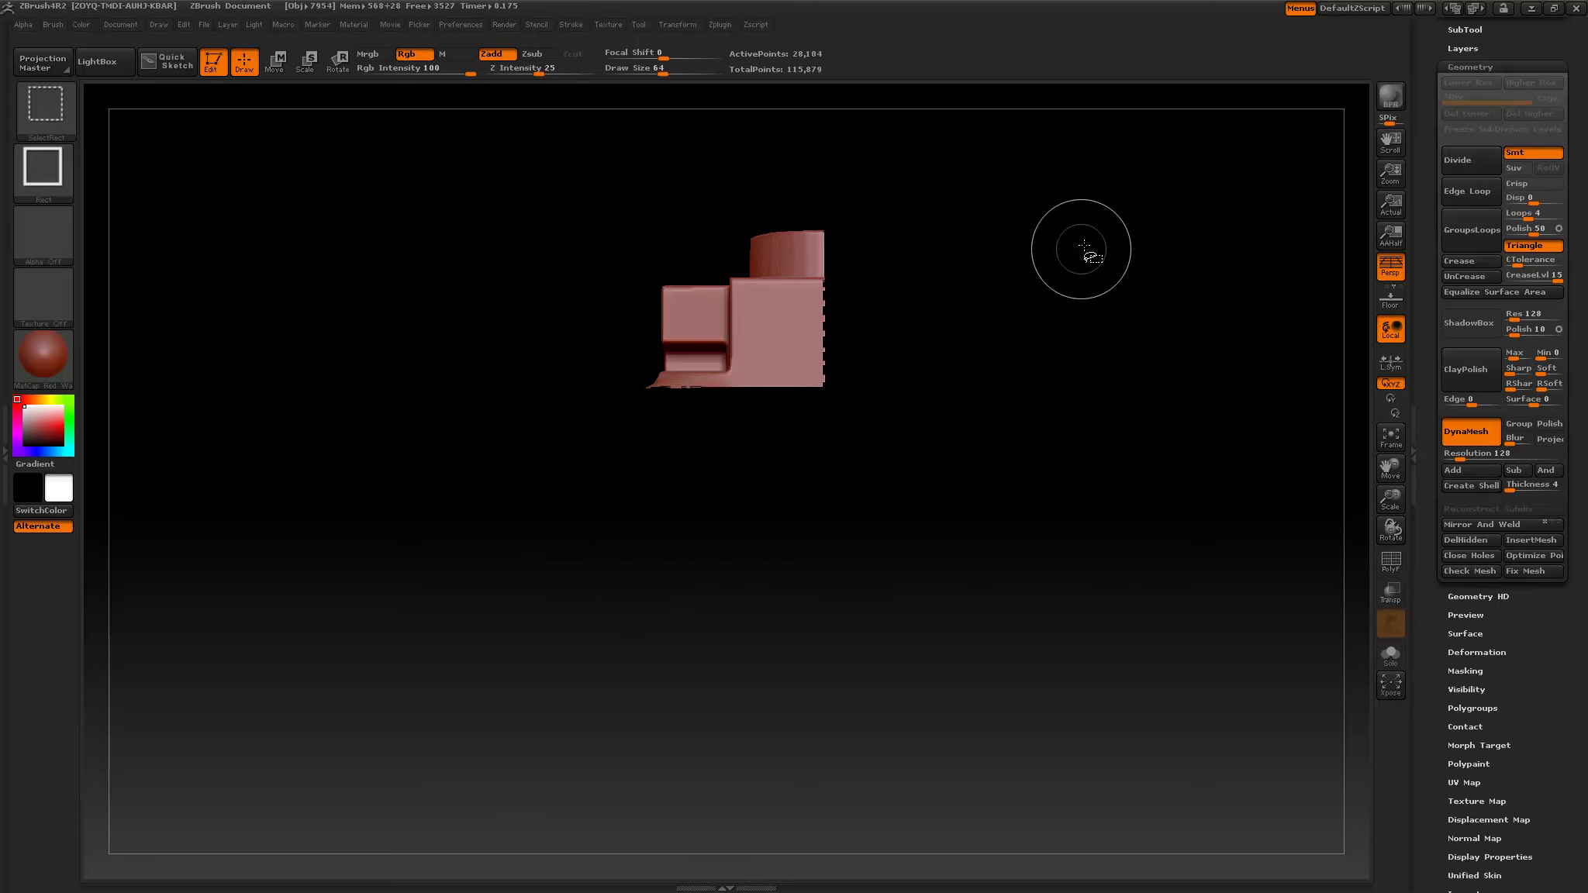
{"action": "left_click", "coordinate": [1089, 252], "text": "ctrl+shift"}
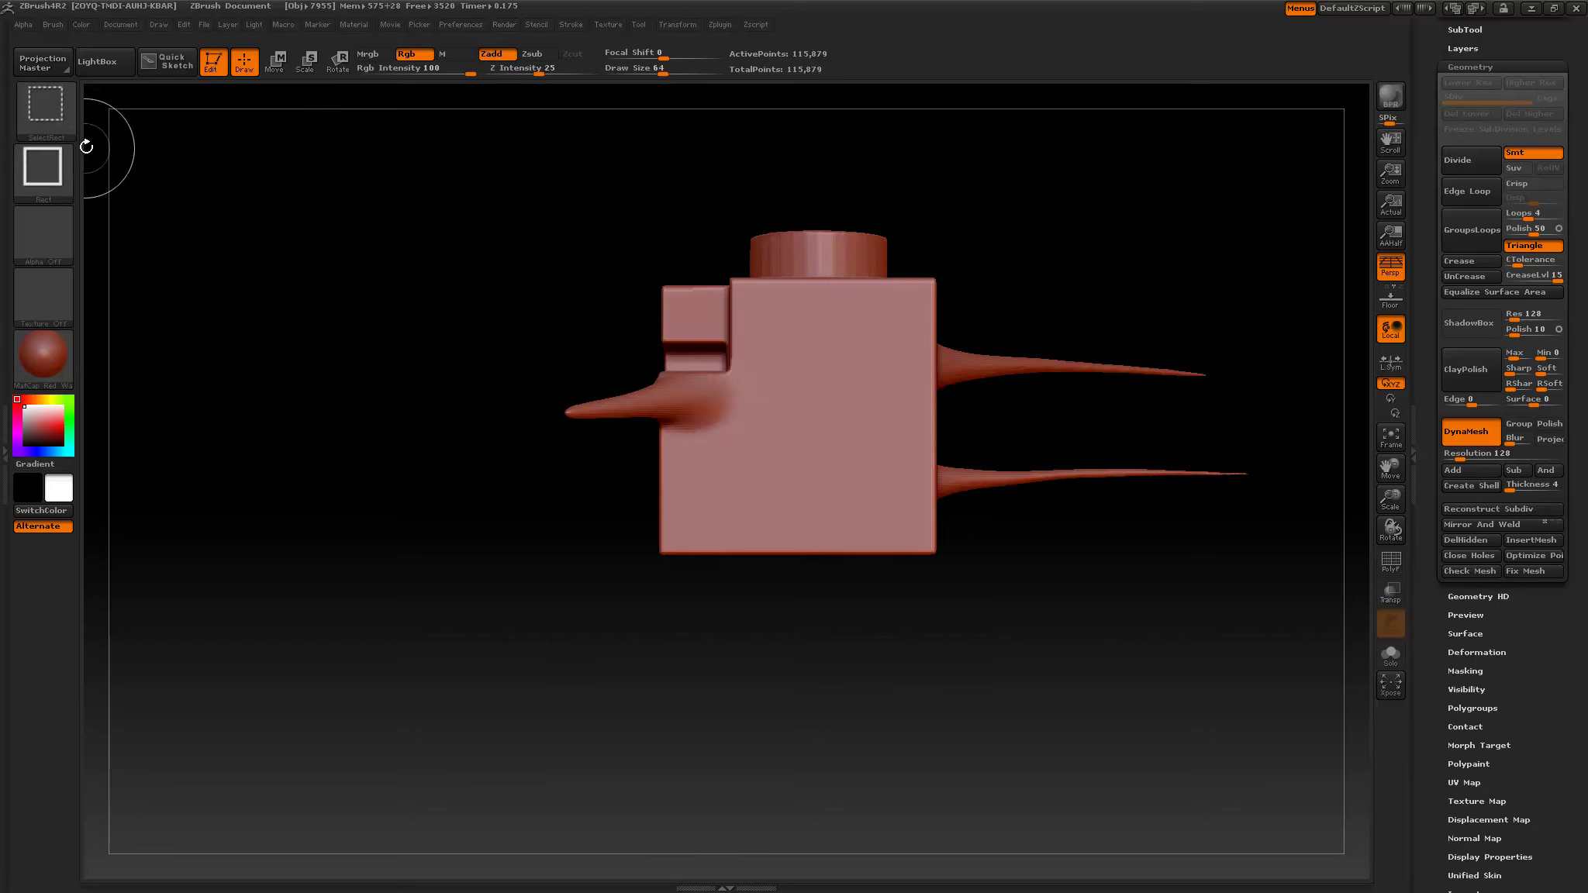
Choose the SliceCurve brush and turn off perspective view.
{"action": "left_click", "coordinate": [53, 115]}
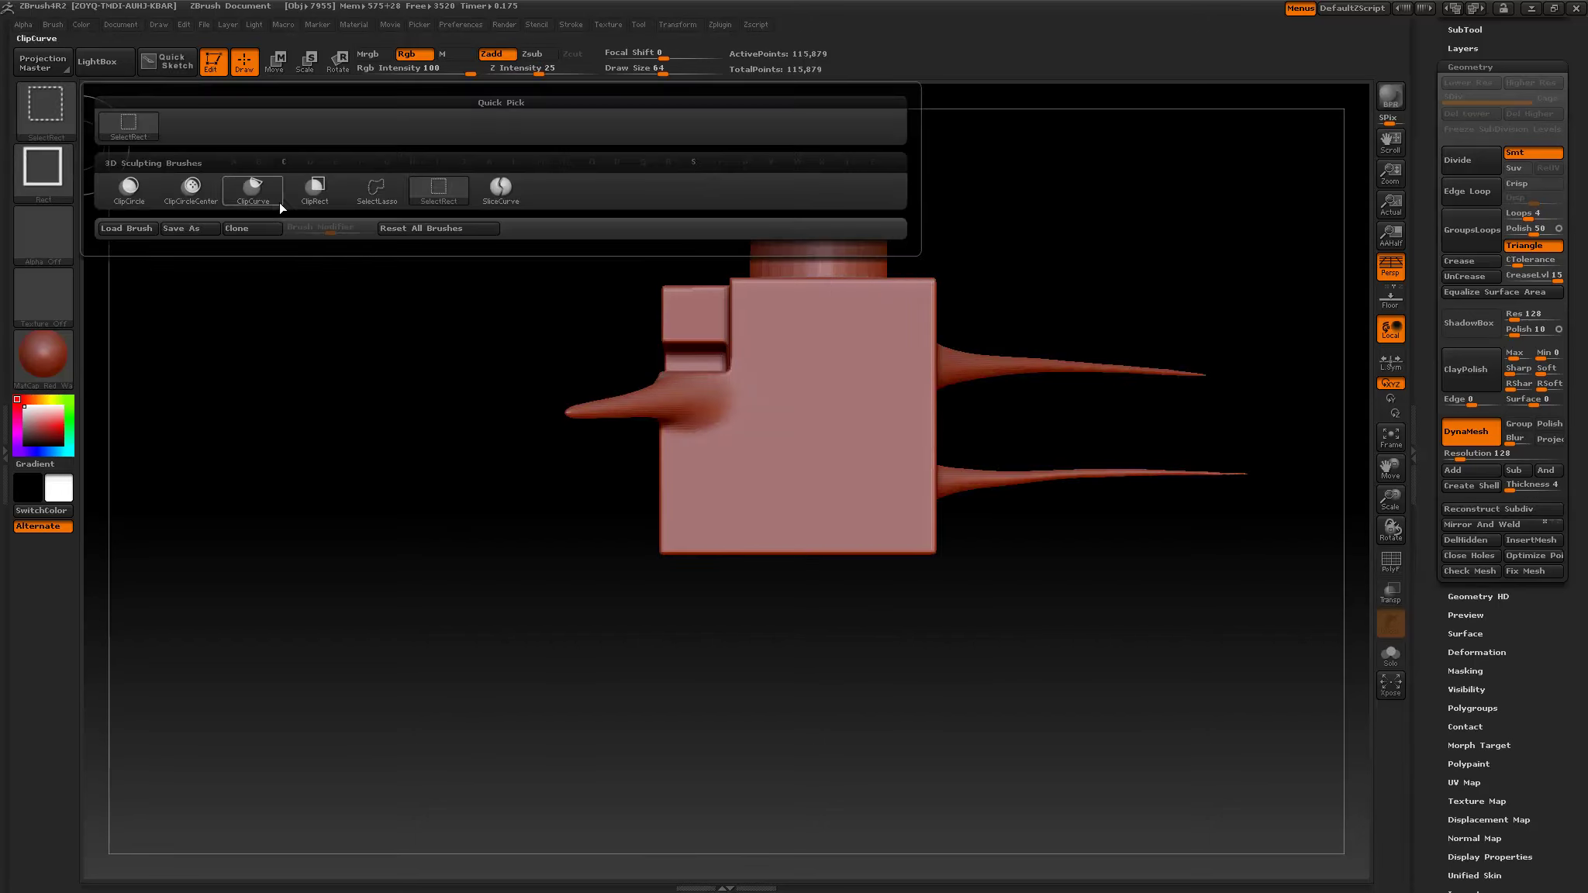
{"action": "mouse_move", "coordinate": [308, 194]}
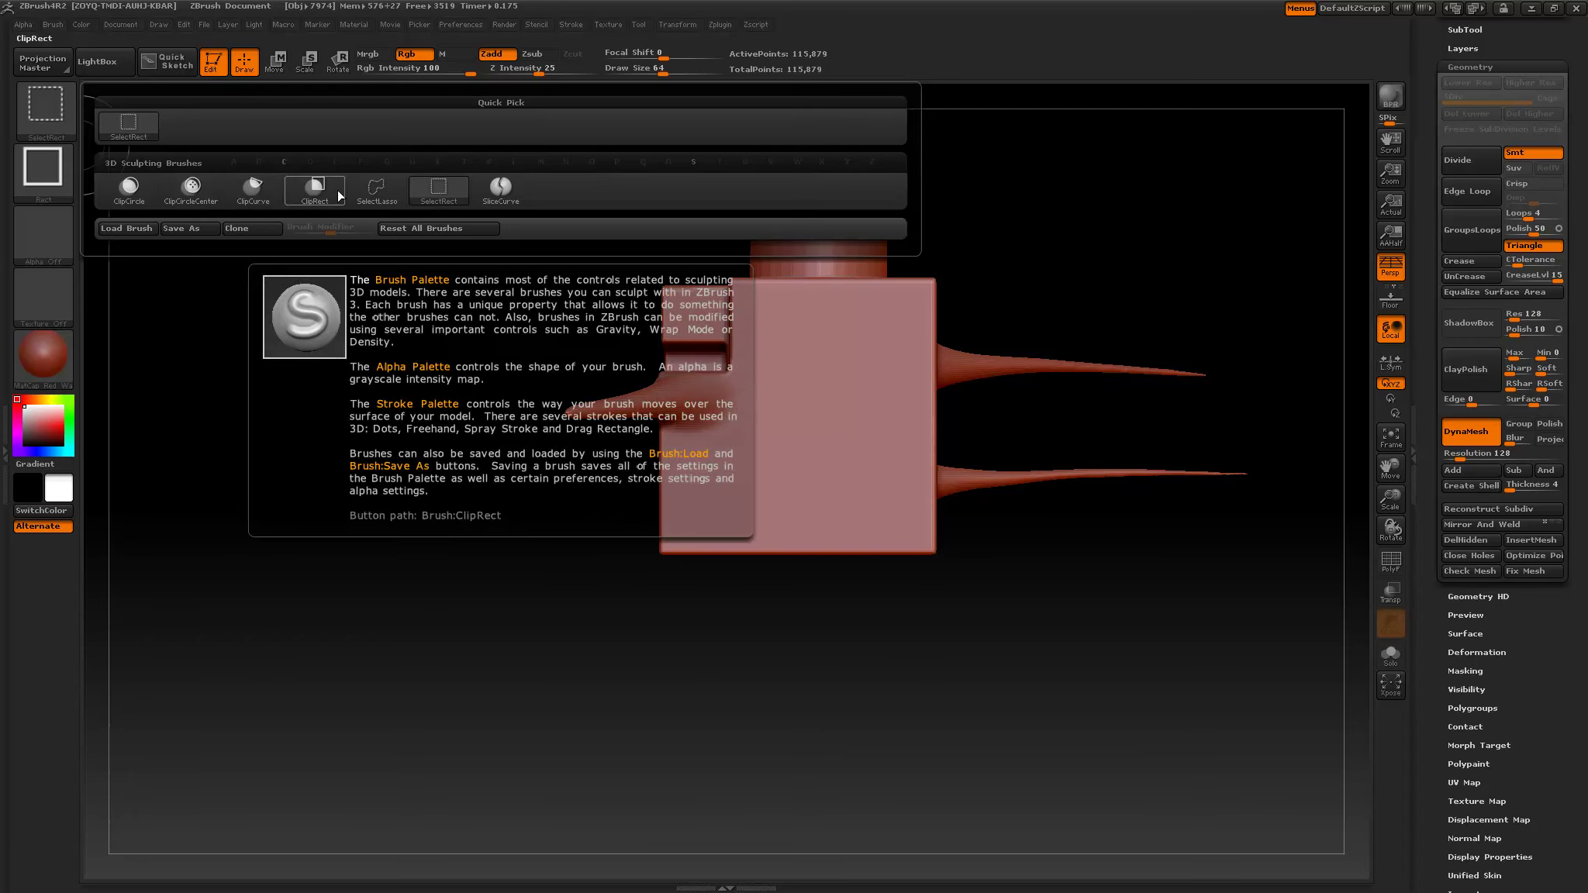
{"action": "left_click", "coordinate": [505, 194]}
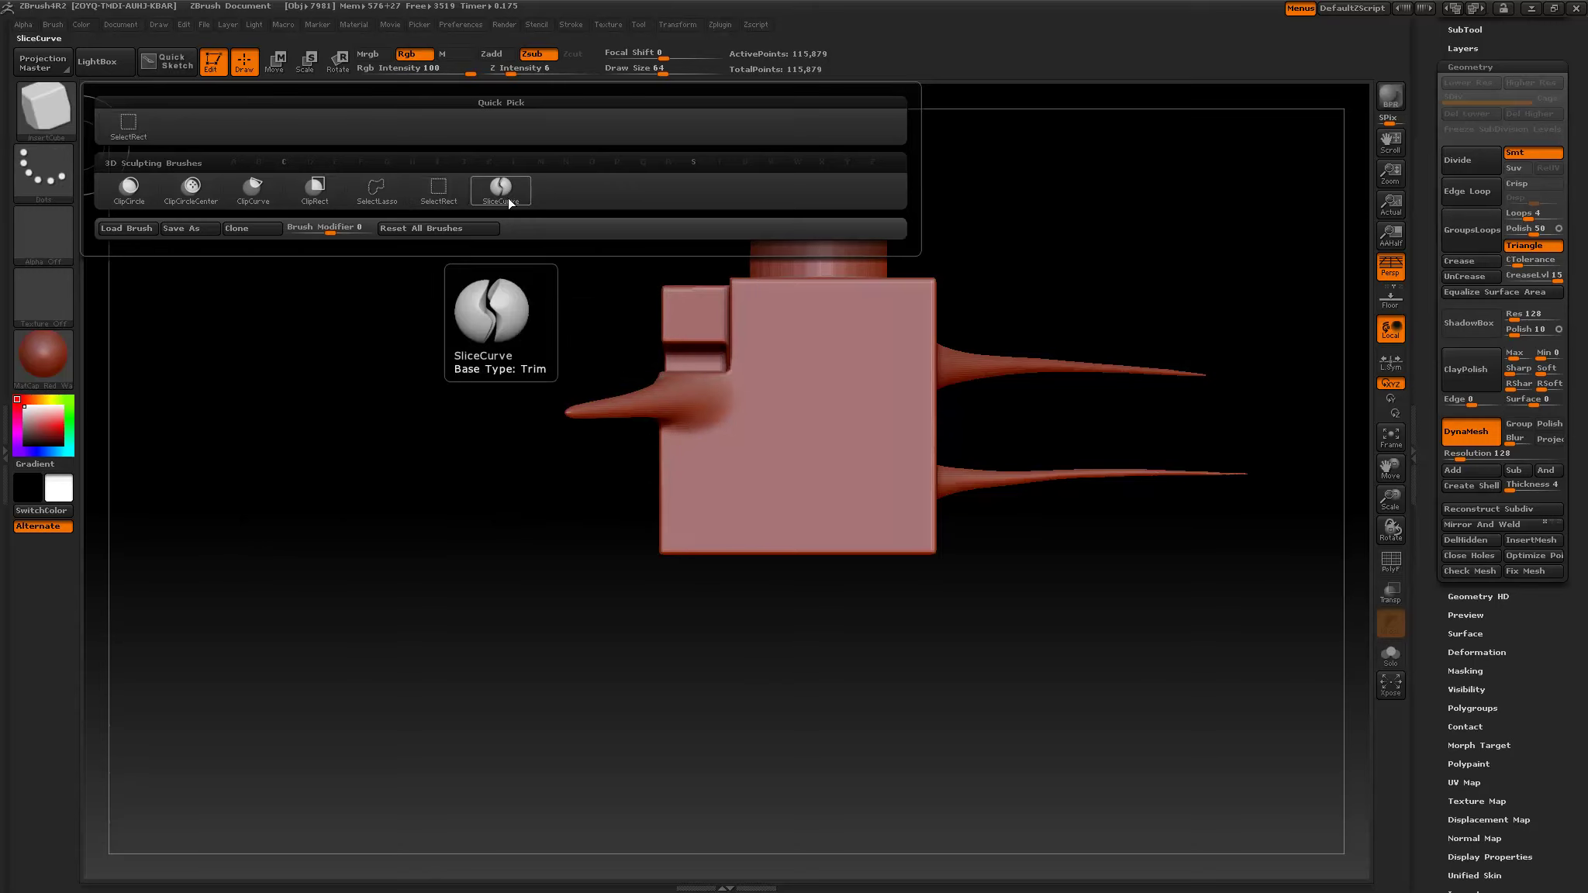
{"action": "left_click", "coordinate": [272, 189]}
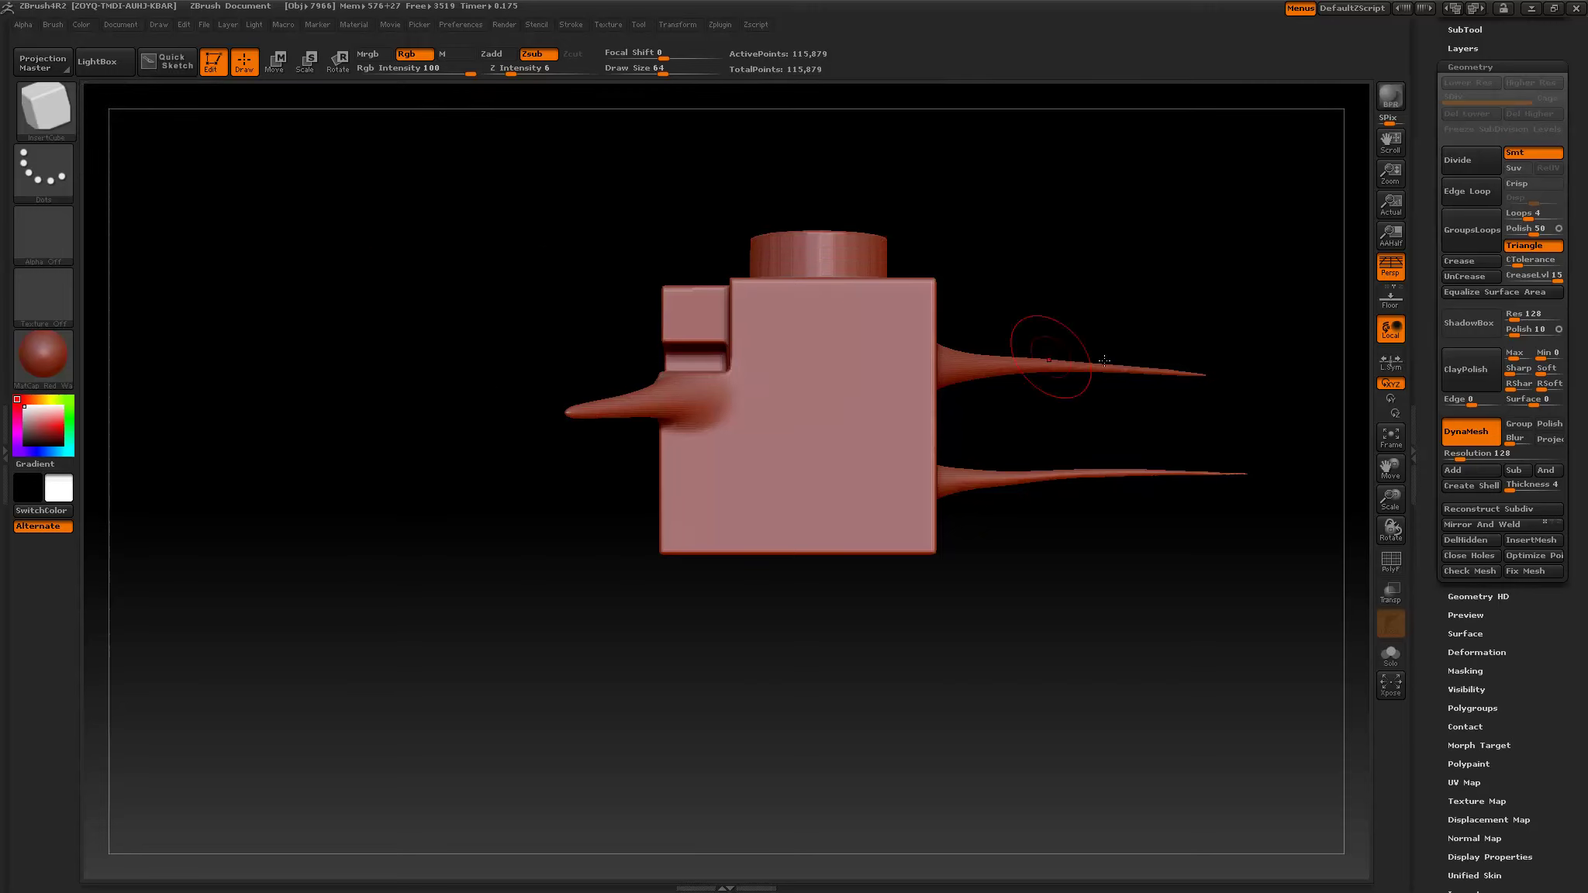
{"action": "left_click", "coordinate": [1391, 266]}
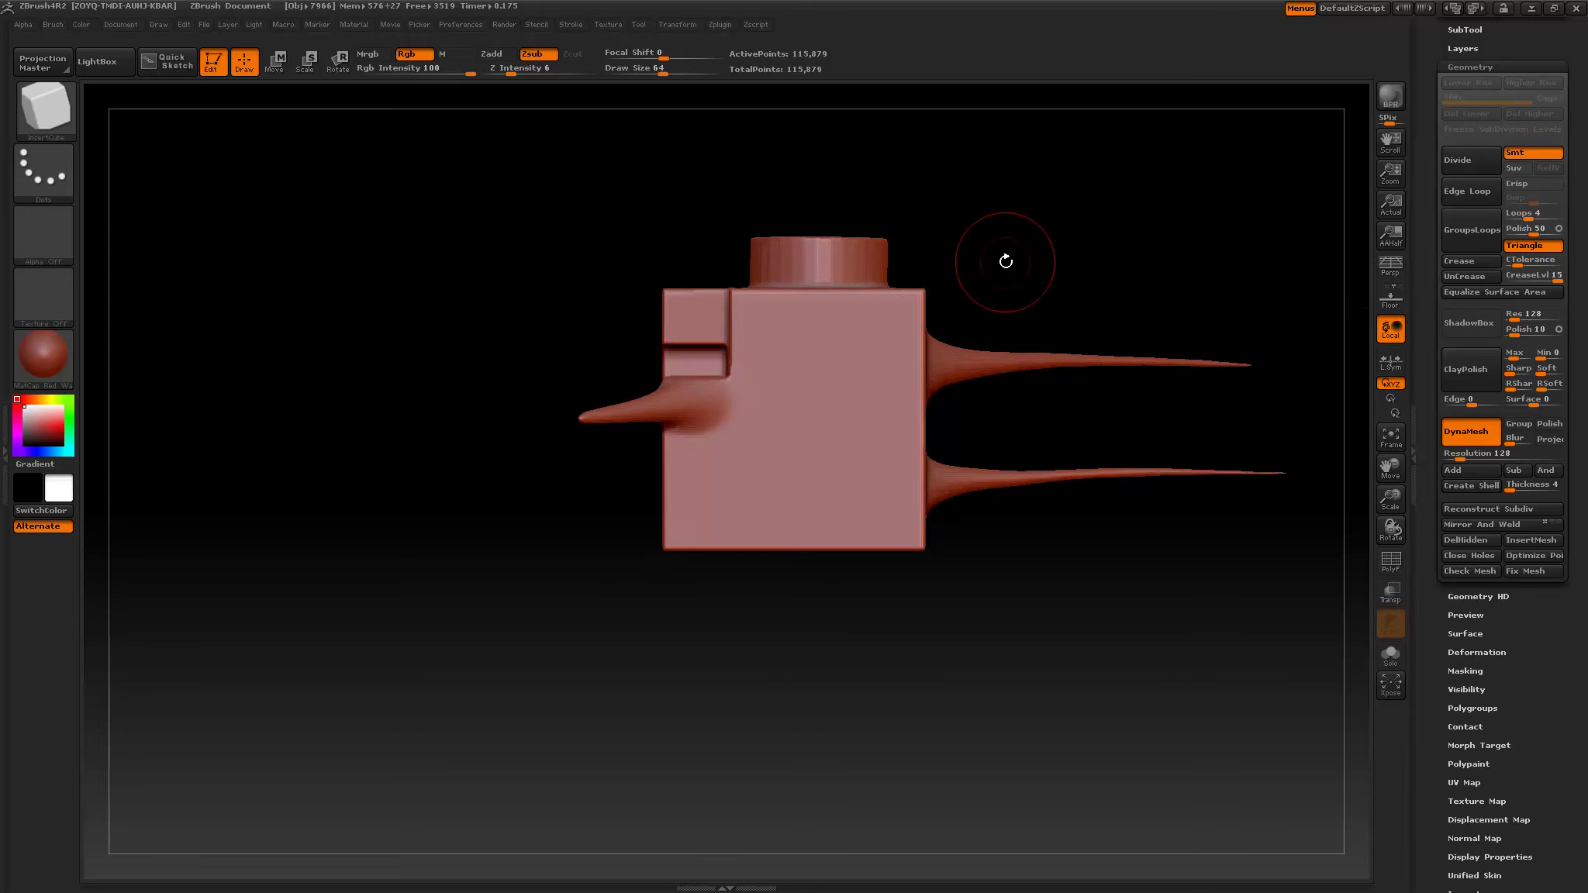
Slice the model diagonally from above the notch to below the cube's lower edge and turn on the PolyFrame display.
{"action": "left_click_drag", "start_coordinate": [1007, 261], "coordinate": [887, 269], "text": "alt"}
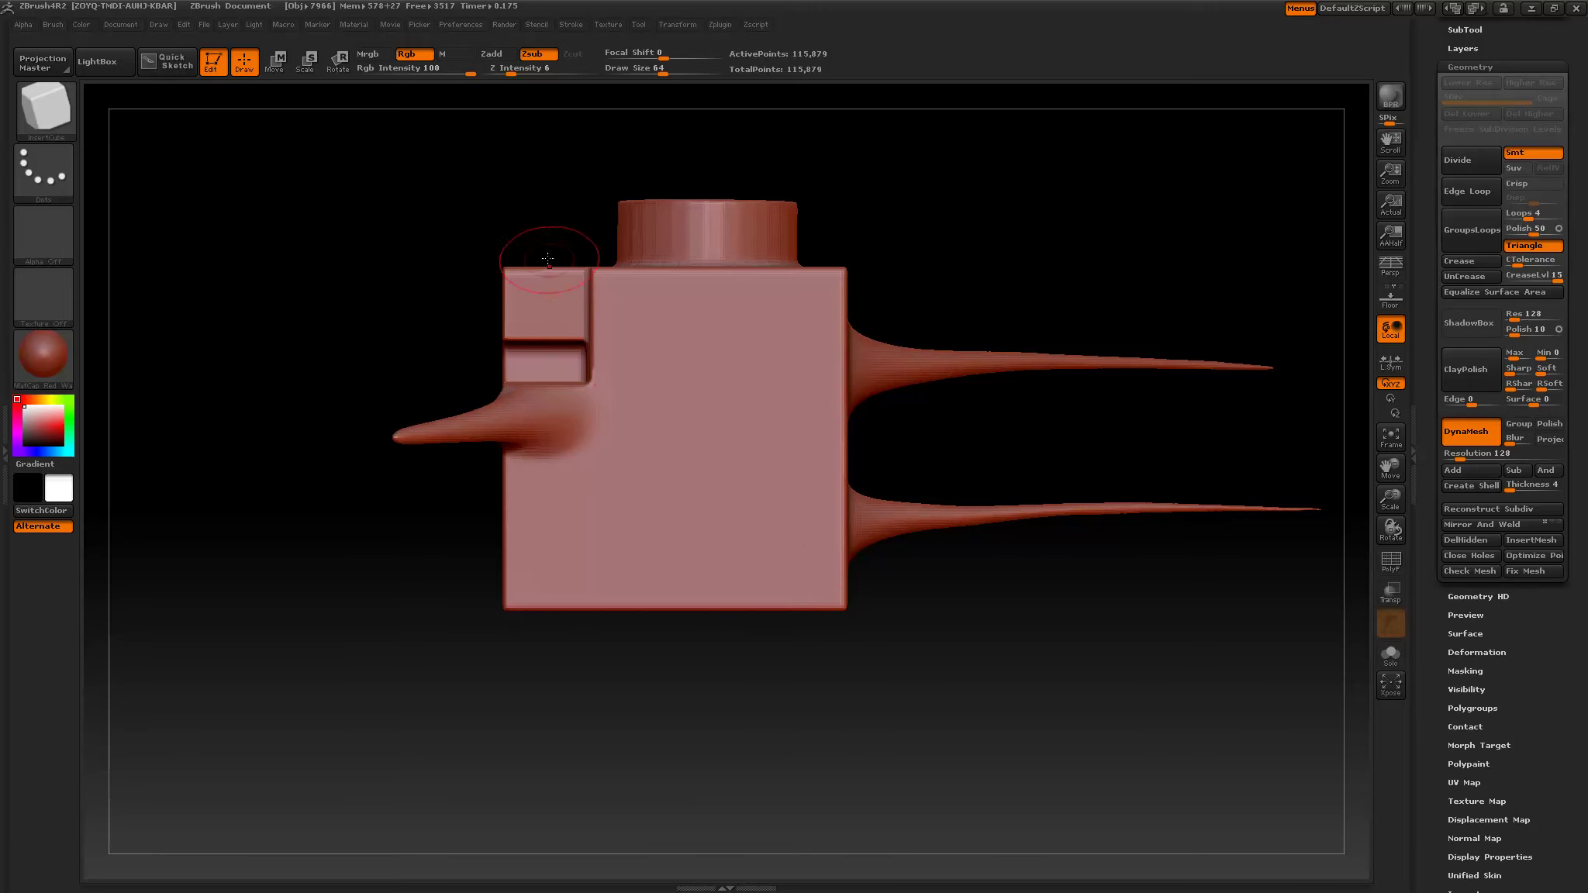
{"action": "left_click_drag", "start_coordinate": [548, 233], "coordinate": [690, 546], "text": "ctrl+shift"}
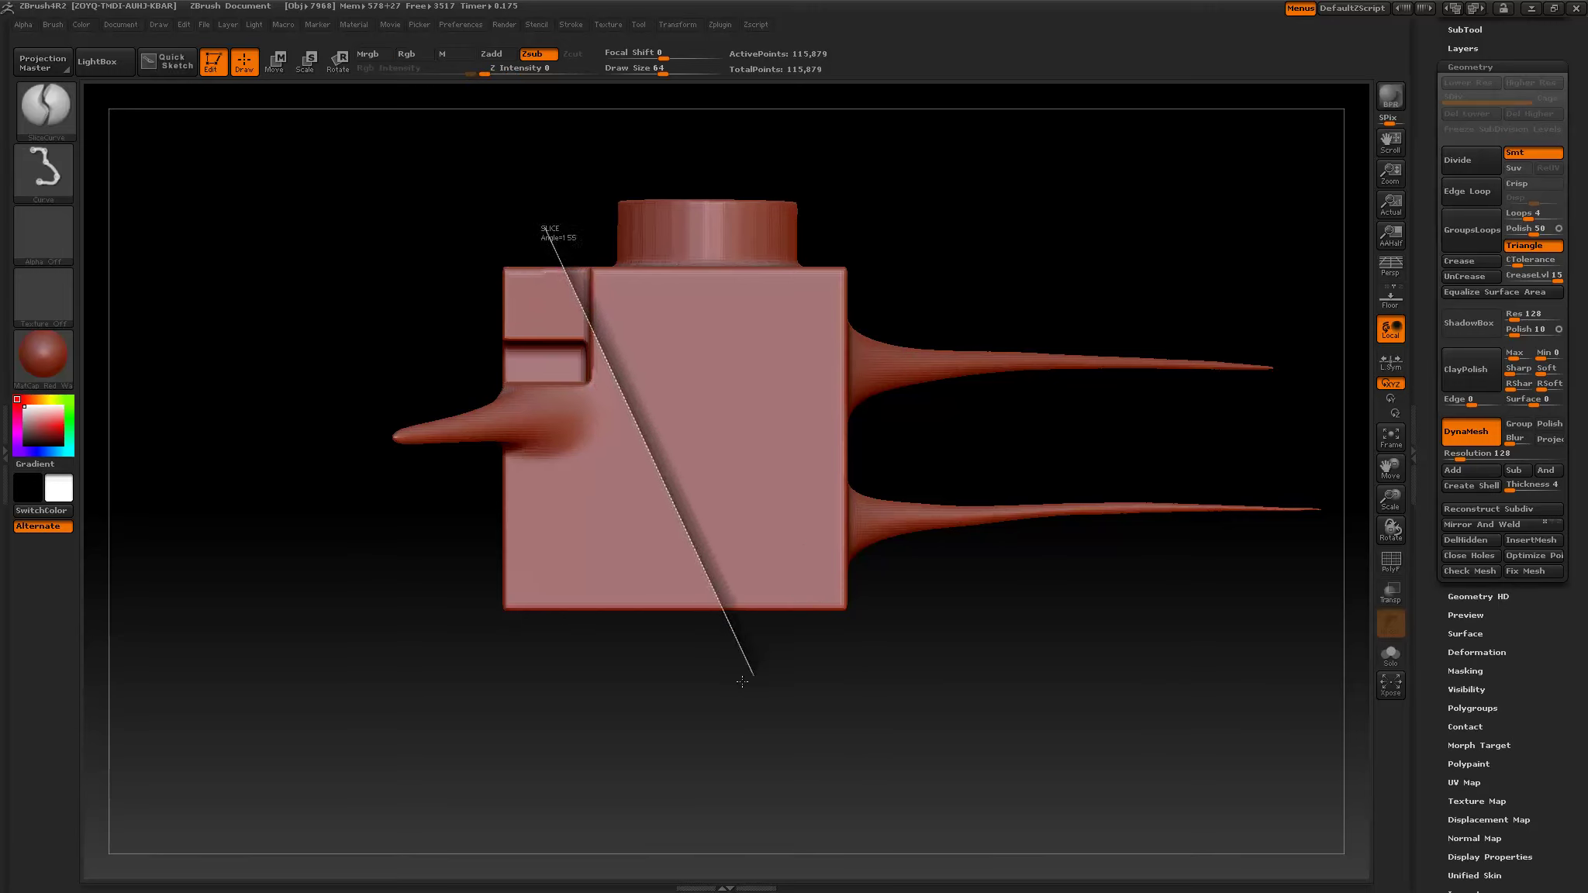
{"action": "left_click_drag", "start_coordinate": [742, 682], "coordinate": [750, 690], "text": "ctrl+shift"}
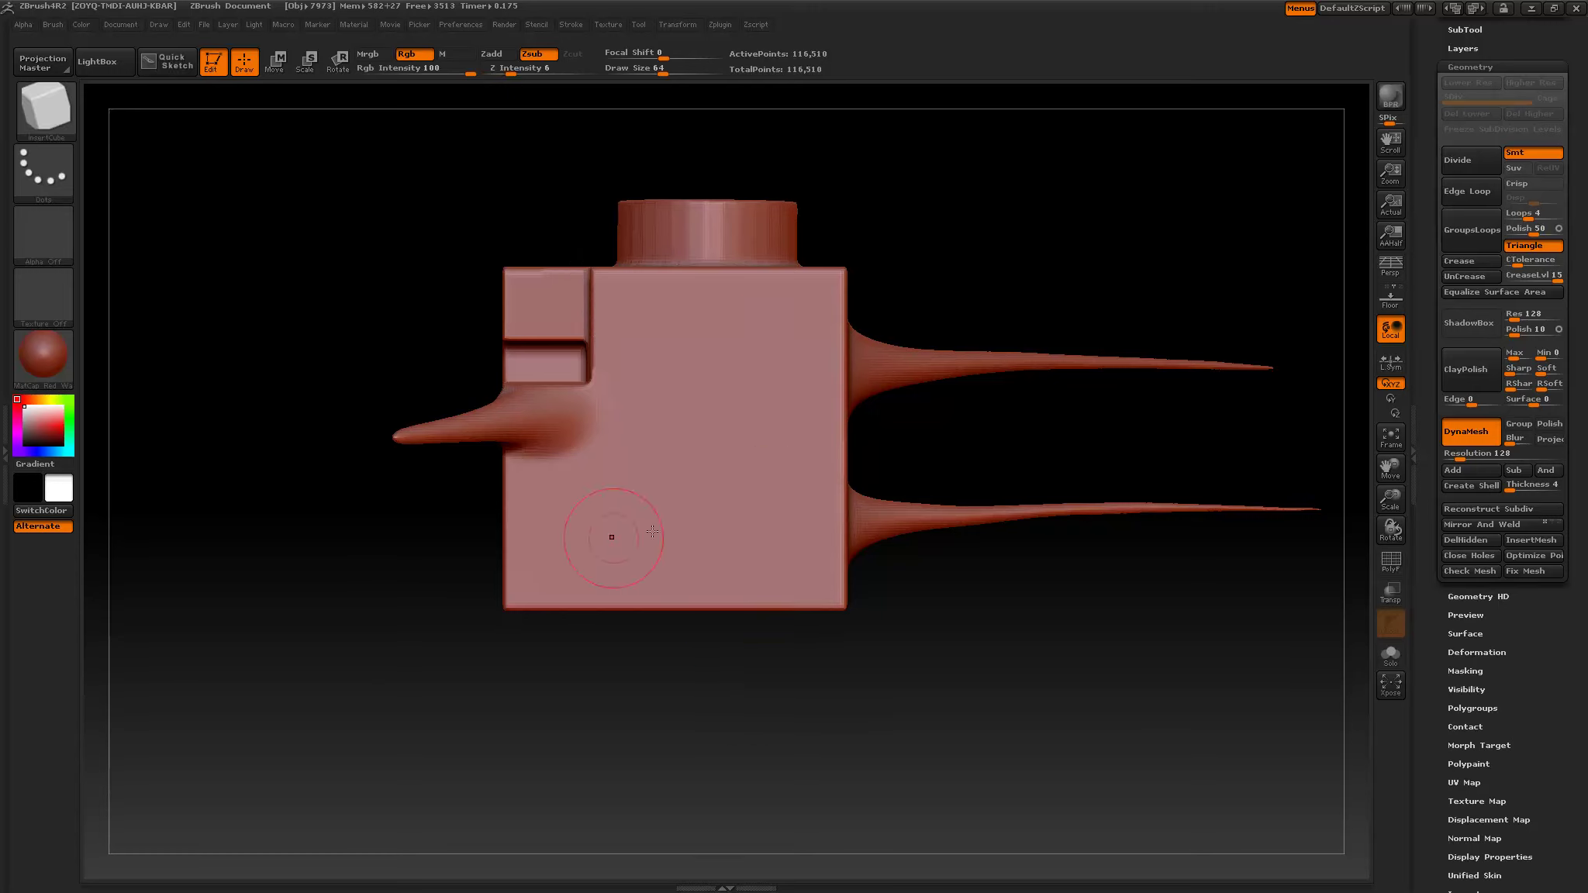
{"action": "left_click", "coordinate": [1392, 560]}
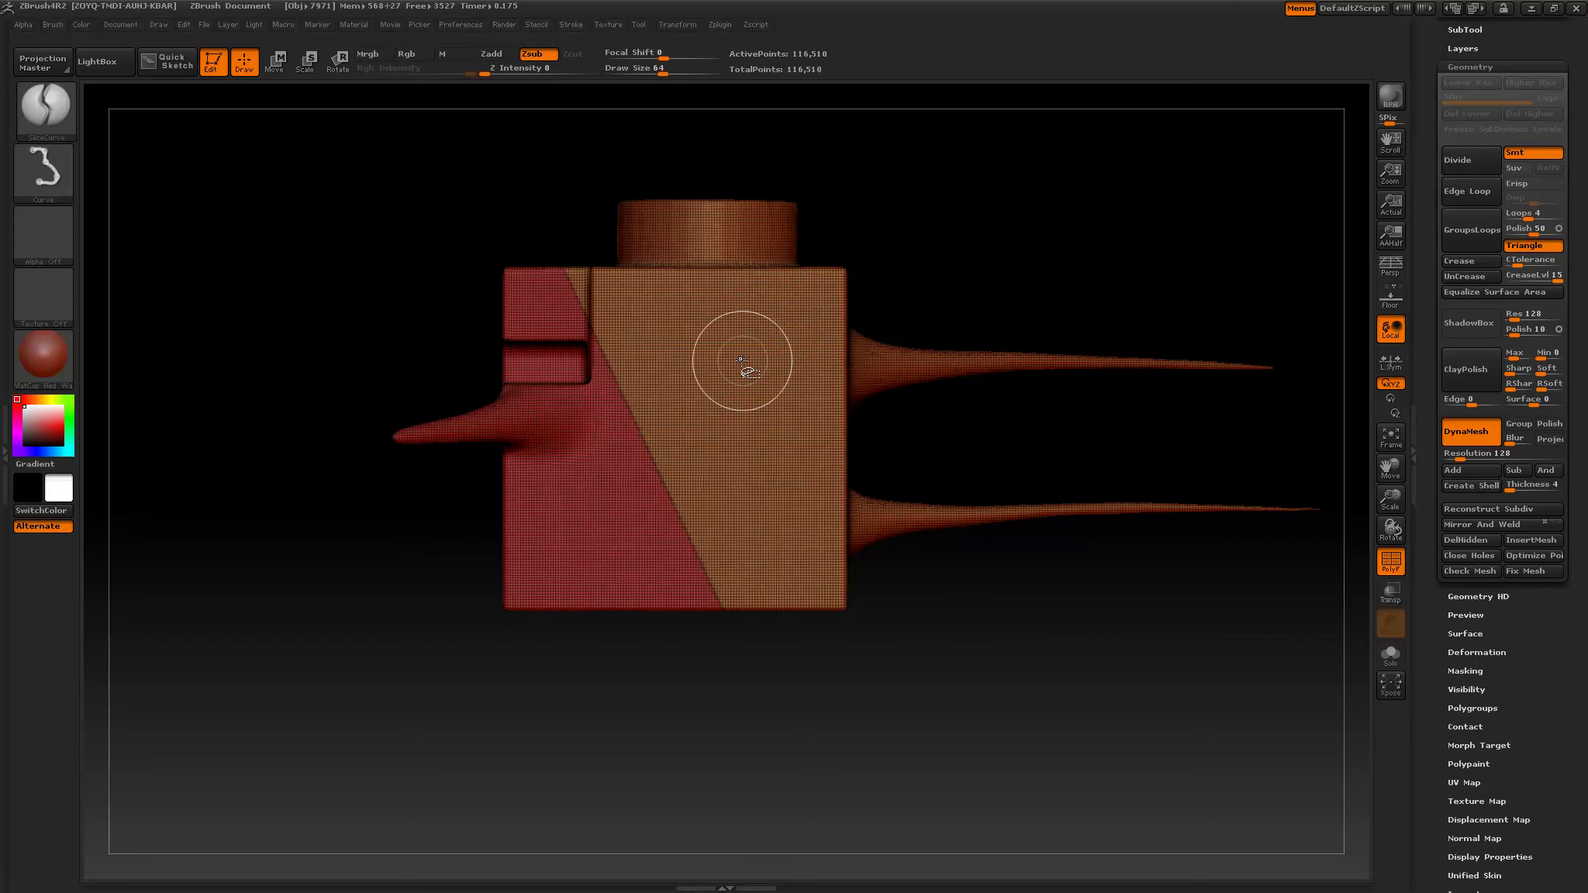
Isolate the larger sliced polygroup briefly and remesh the whole model with DynaMesh.
{"action": "left_click", "coordinate": [746, 353], "text": "ctrl+shift"}
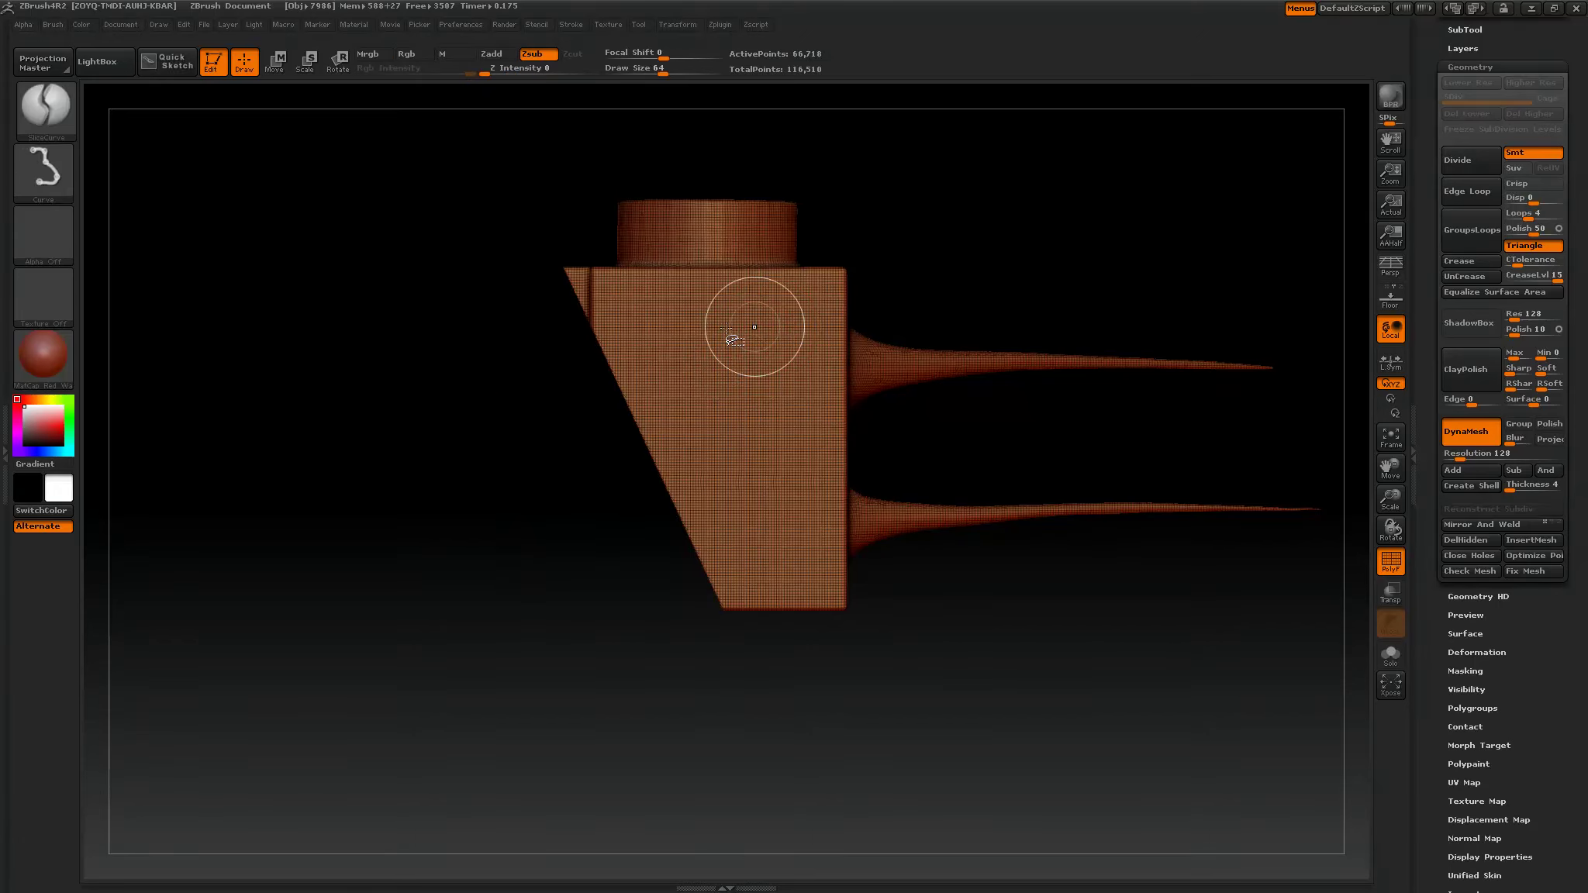
{"action": "left_click", "coordinate": [910, 415], "text": "ctrl+shift"}
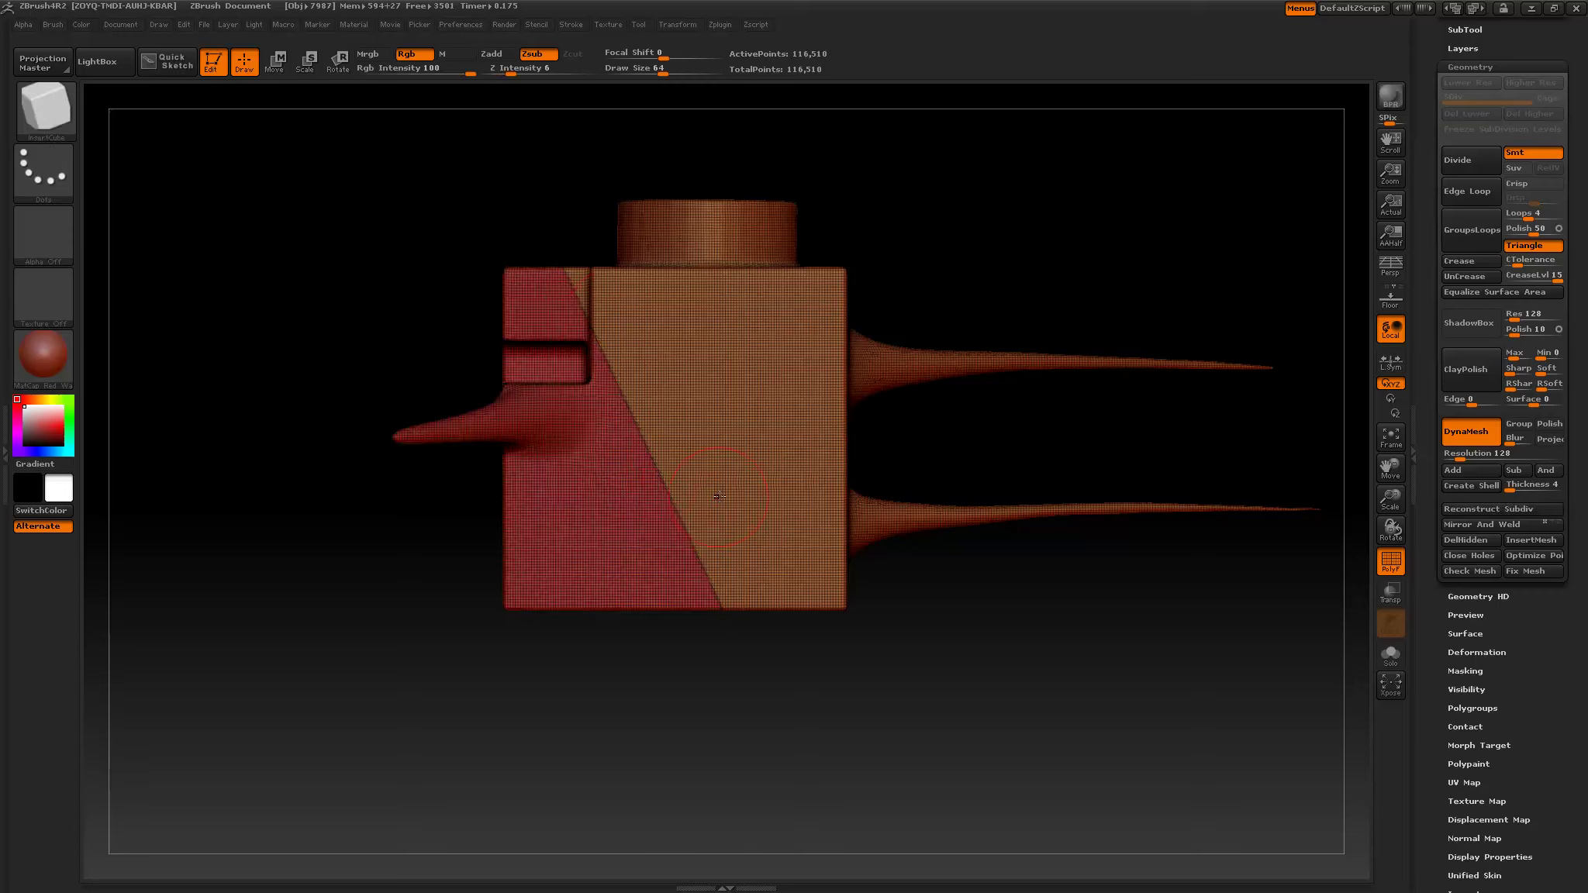
{"action": "key", "text": "ctrl"}
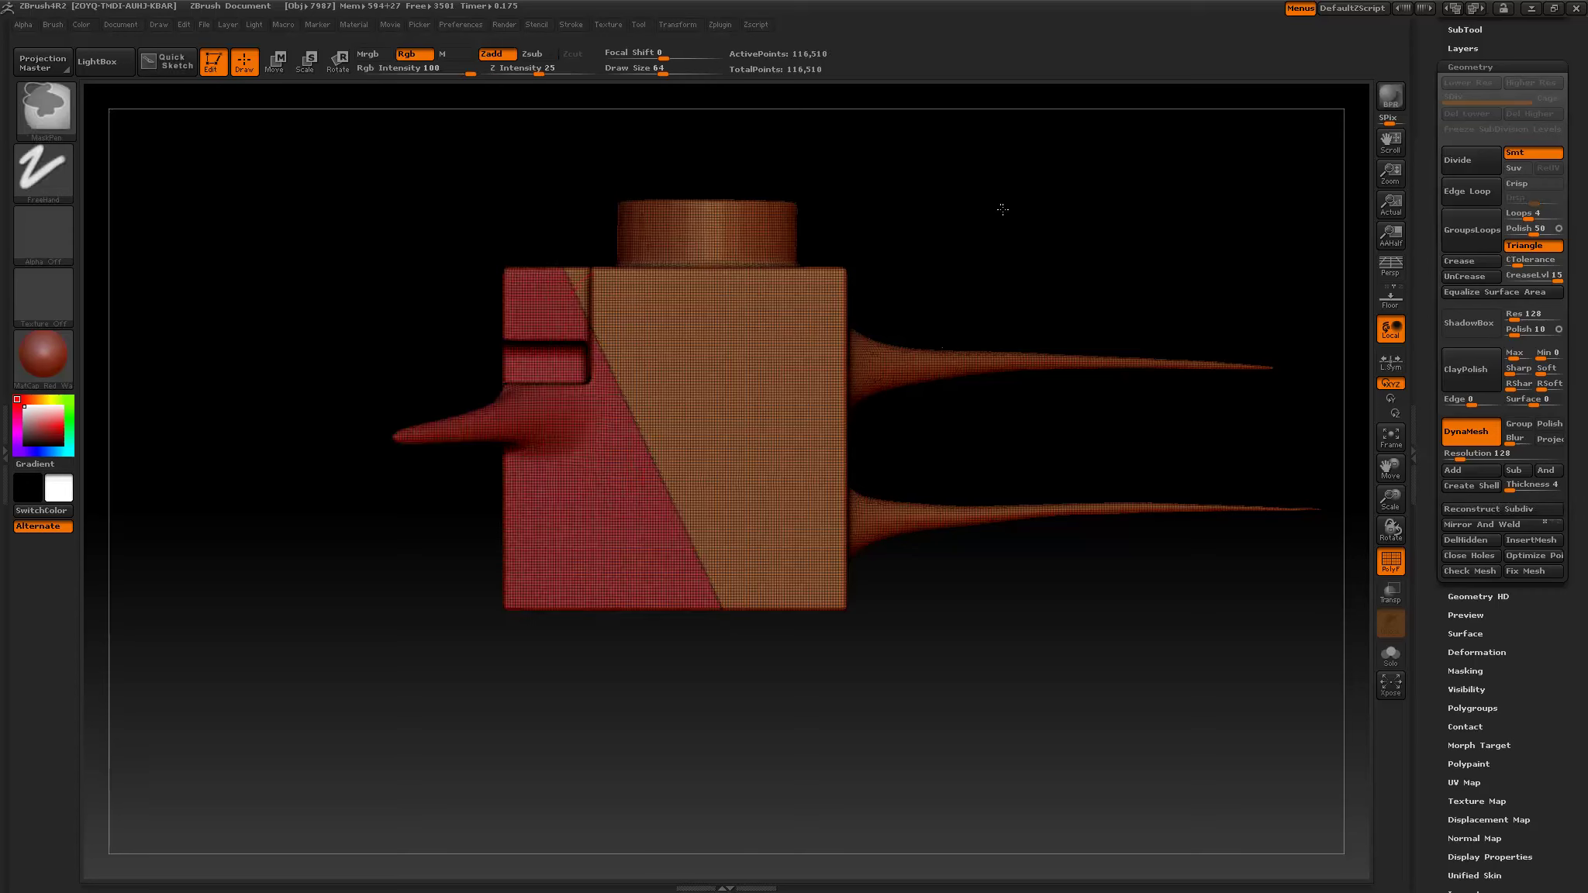
{"action": "left_click_drag", "start_coordinate": [1003, 209], "coordinate": [1070, 287], "text": "ctrl"}
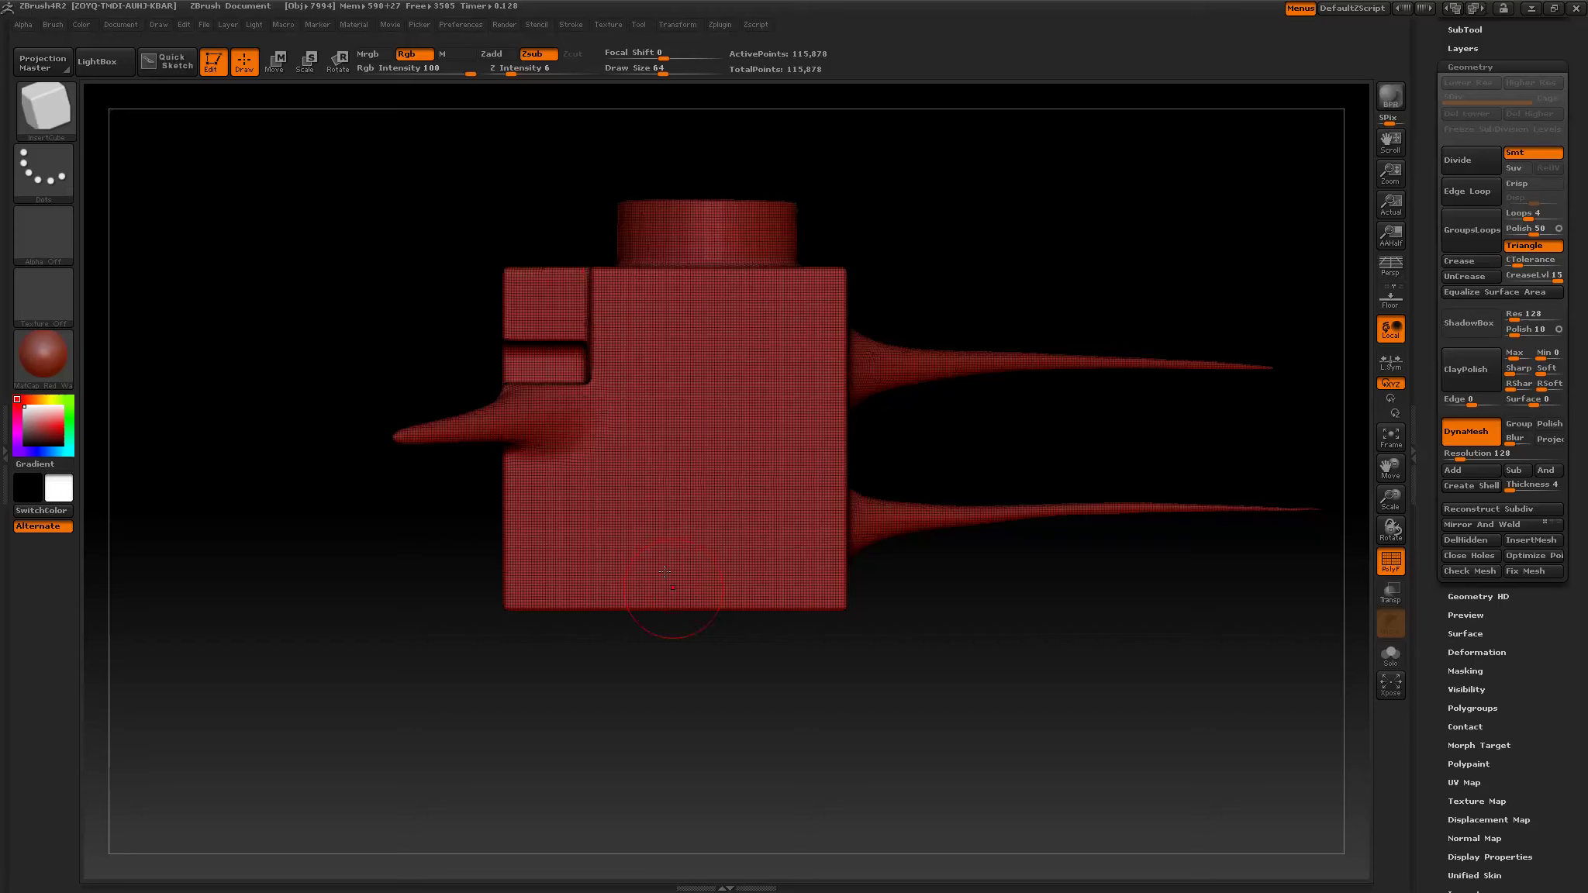
Slice the model from top to bottom along an S-shaped curve and enable the DynaMesh Group option.
{"action": "key", "text": "ctrl+shift"}
{"action": "mouse_move", "coordinate": [581, 220]}
{"action": "left_mouse_down", "text": "ctrl+shift"}
{"action": "mouse_move", "coordinate": [696, 635]}
{"action": "mouse_move", "coordinate": [613, 373]}
{"action": "mouse_move", "coordinate": [676, 429]}
{"action": "left_mouse_up", "text": "ctrl+shift"}
{"action": "mouse_move", "coordinate": [662, 493]}
{"action": "left_mouse_down", "text": "ctrl+shift"}
{"action": "mouse_move", "coordinate": [652, 566]}
{"action": "mouse_move", "coordinate": [682, 681]}
{"action": "left_mouse_up", "text": "ctrl+shift"}
{"action": "left_click", "coordinate": [1519, 425]}
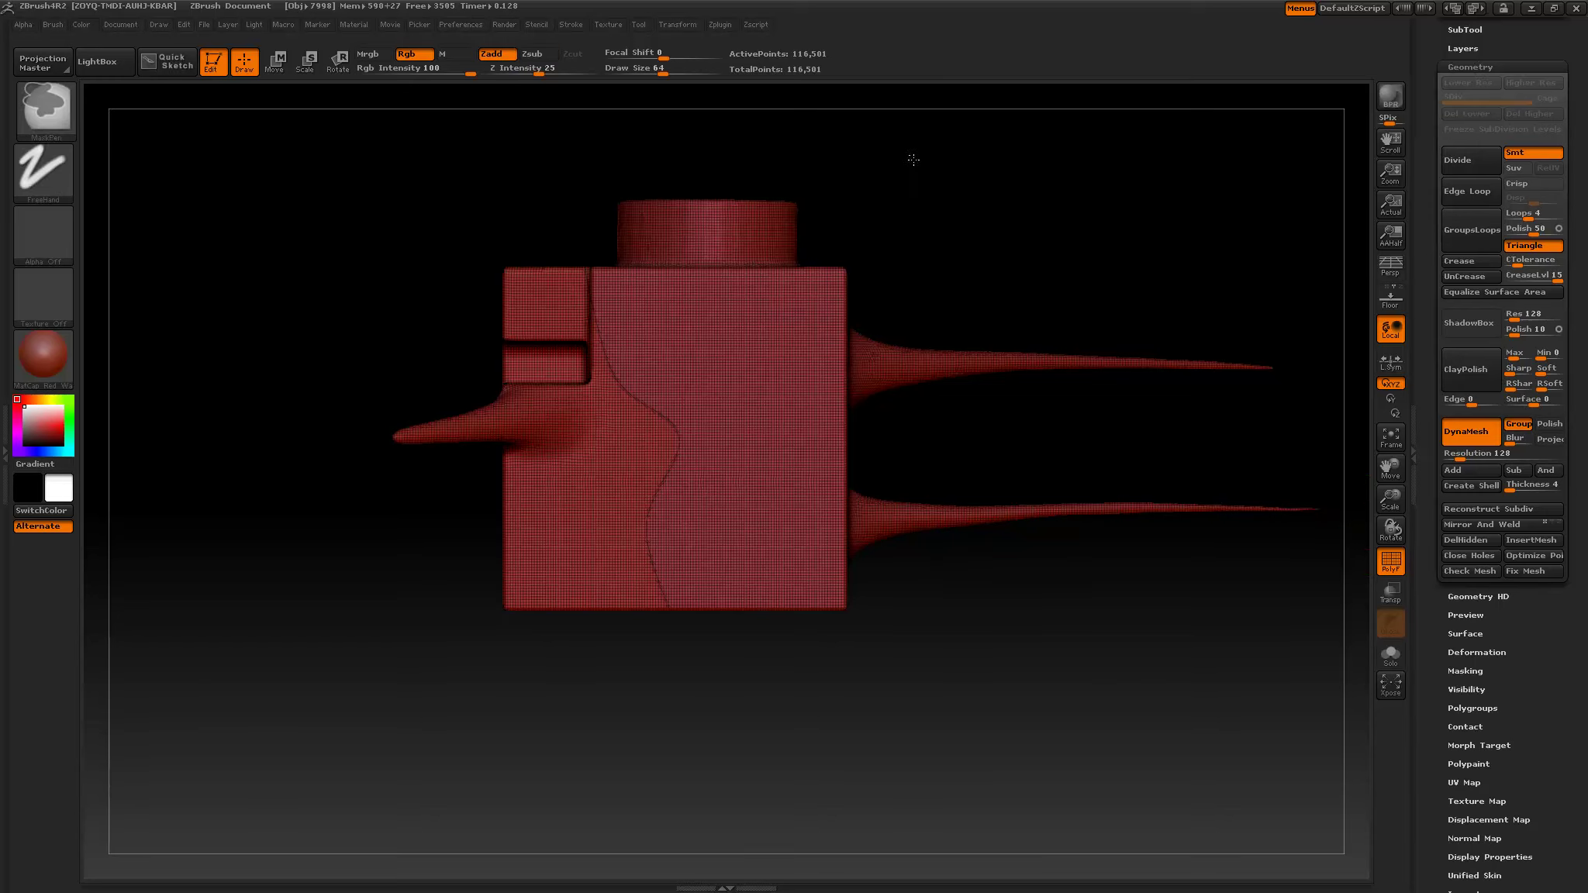
Remesh the sliced model with DynaMesh to split it, mask the larger piece and move the notched piece up and to the right.
{"action": "left_click_drag", "start_coordinate": [908, 153], "coordinate": [1020, 264], "text": "ctrl"}
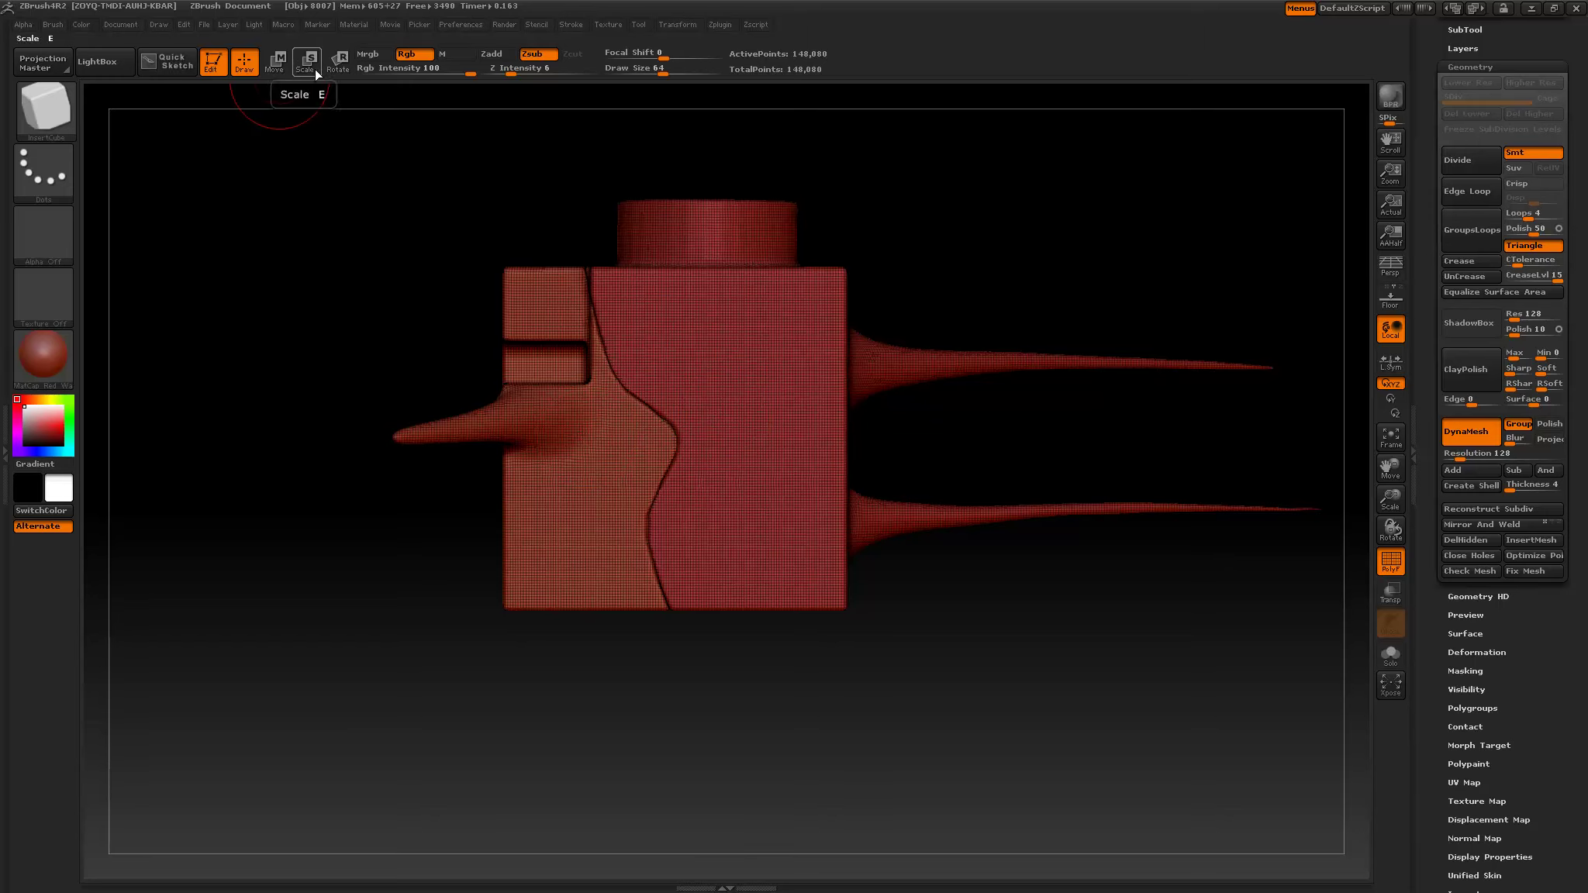
{"action": "left_click", "coordinate": [281, 64]}
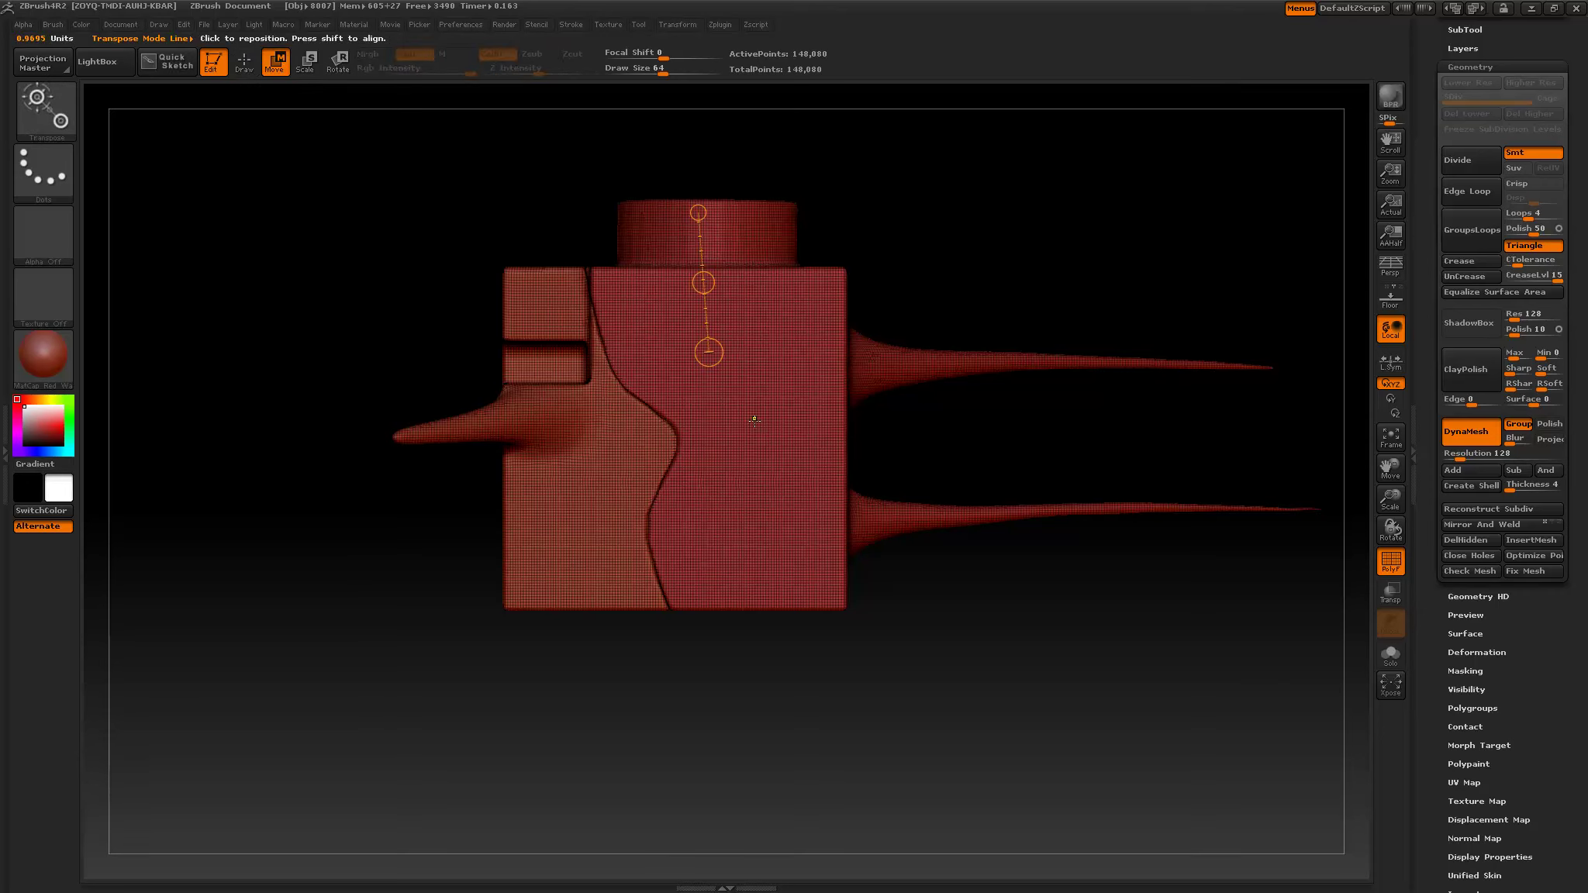
{"action": "left_click_drag", "start_coordinate": [562, 472], "coordinate": [620, 476], "text": "ctrl"}
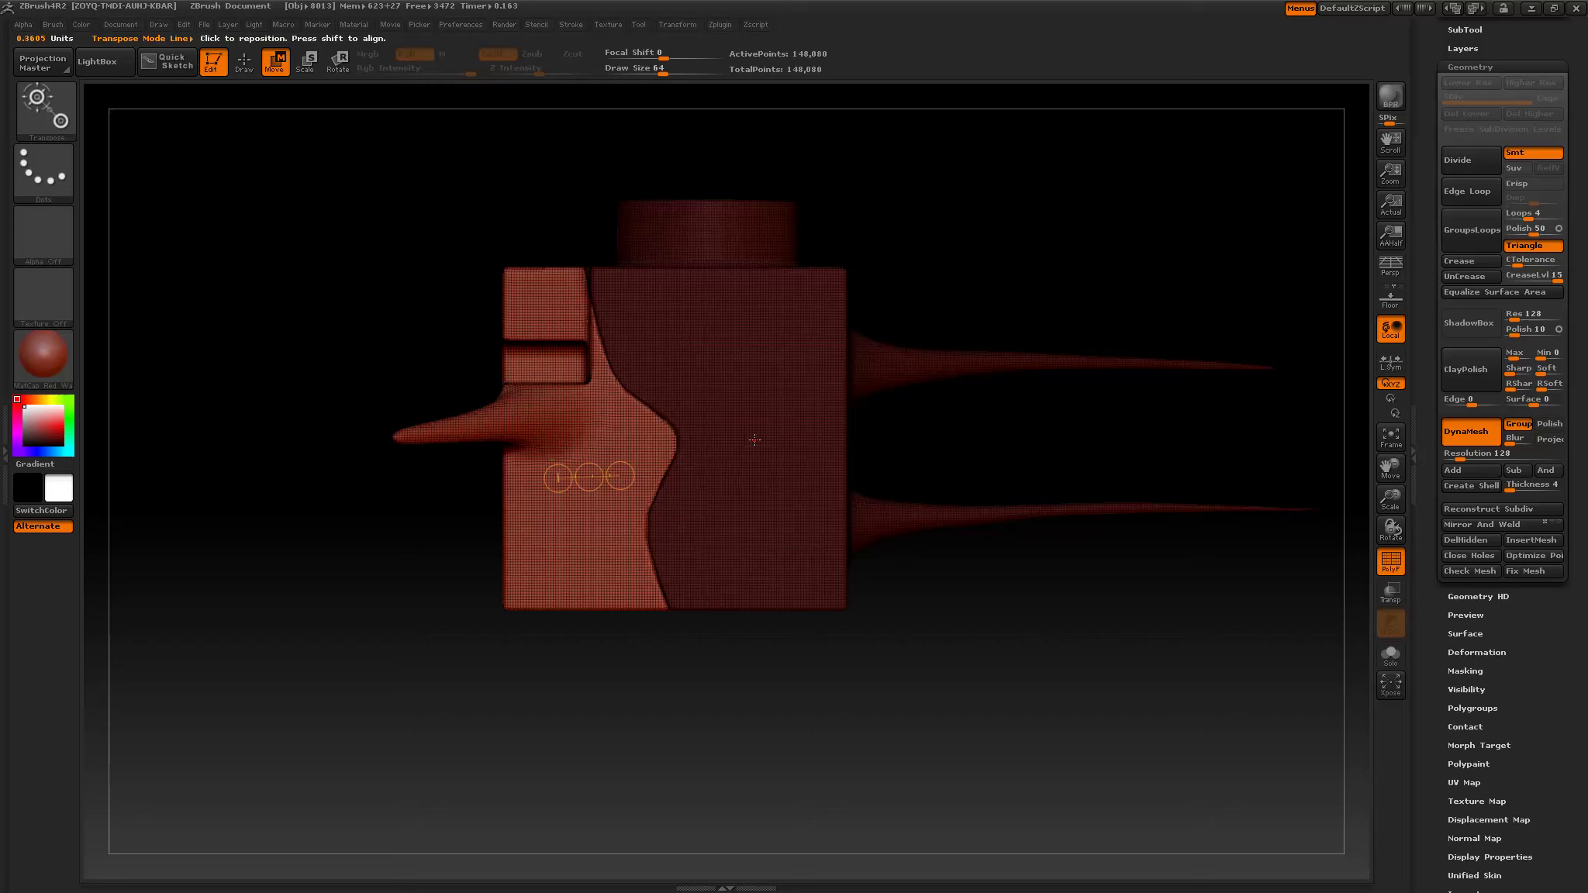
{"action": "left_click_drag", "start_coordinate": [590, 477], "coordinate": [866, 227]}
{"action": "left_click_drag", "start_coordinate": [1032, 283], "coordinate": [903, 464], "text": "alt"}
Rotate the notched piece into a tilted position against the larger piece and remesh with DynaMesh groups still enabled.
{"action": "left_click", "coordinate": [339, 62]}
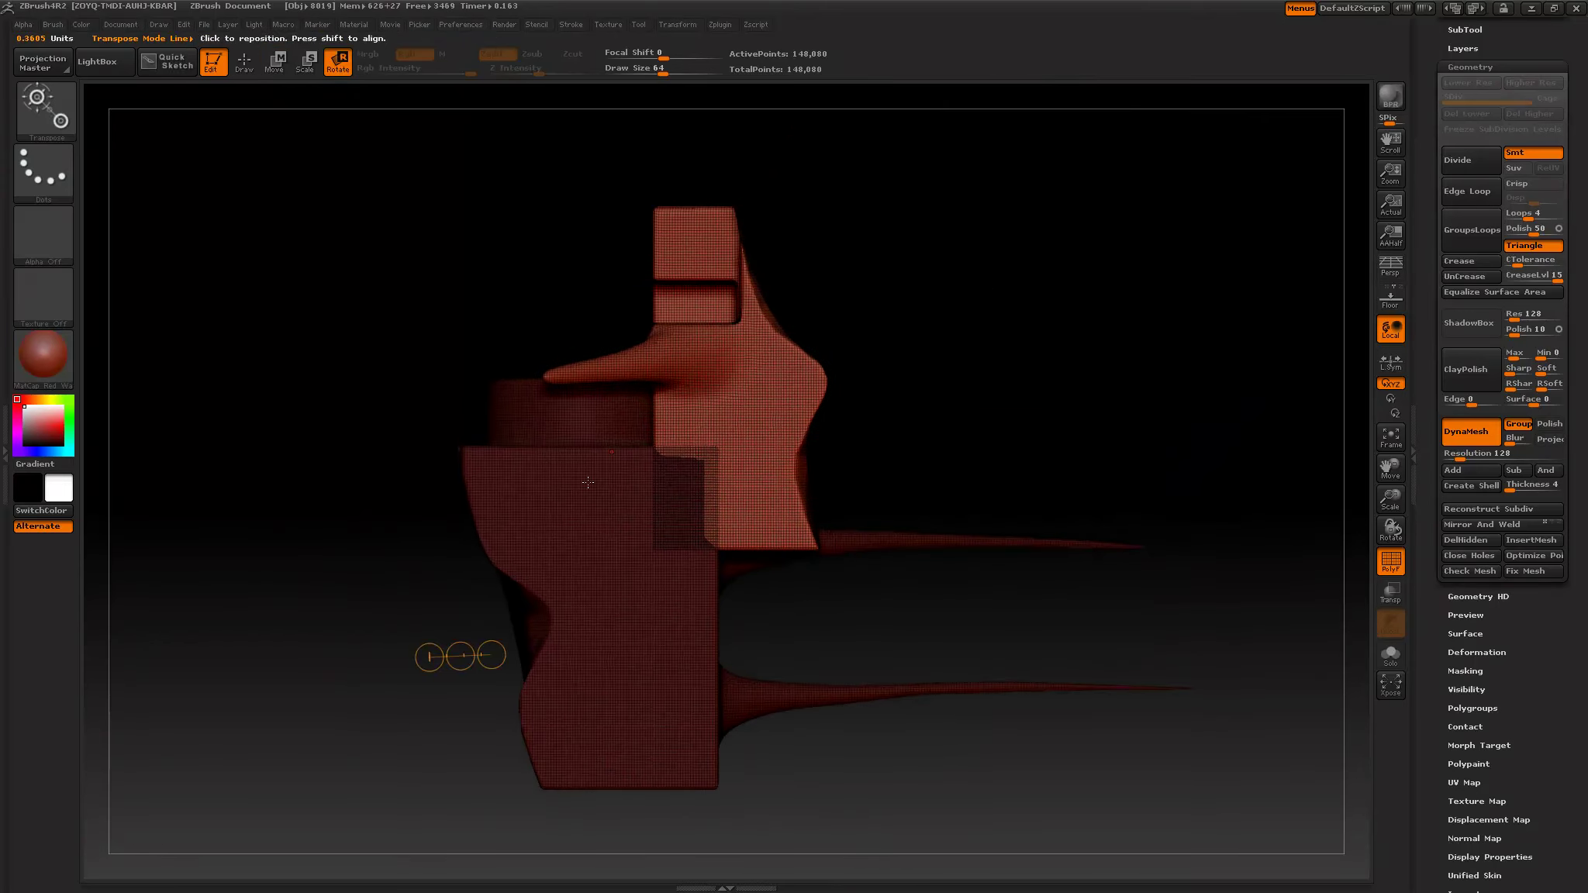
{"action": "left_click_drag", "start_coordinate": [705, 469], "coordinate": [700, 291]}
{"action": "mouse_move", "coordinate": [703, 380]}
{"action": "left_mouse_down"}
{"action": "mouse_move", "coordinate": [843, 352]}
{"action": "mouse_move", "coordinate": [915, 358]}
{"action": "left_mouse_up"}
{"action": "mouse_move", "coordinate": [1100, 354]}
{"action": "left_mouse_down"}
{"action": "mouse_move", "coordinate": [1135, 408]}
{"action": "mouse_move", "coordinate": [1068, 375]}
{"action": "mouse_move", "coordinate": [1024, 255]}
{"action": "mouse_move", "coordinate": [1112, 382]}
{"action": "left_mouse_up"}
{"action": "left_click_drag", "start_coordinate": [994, 237], "coordinate": [1089, 421], "text": "ctrl"}
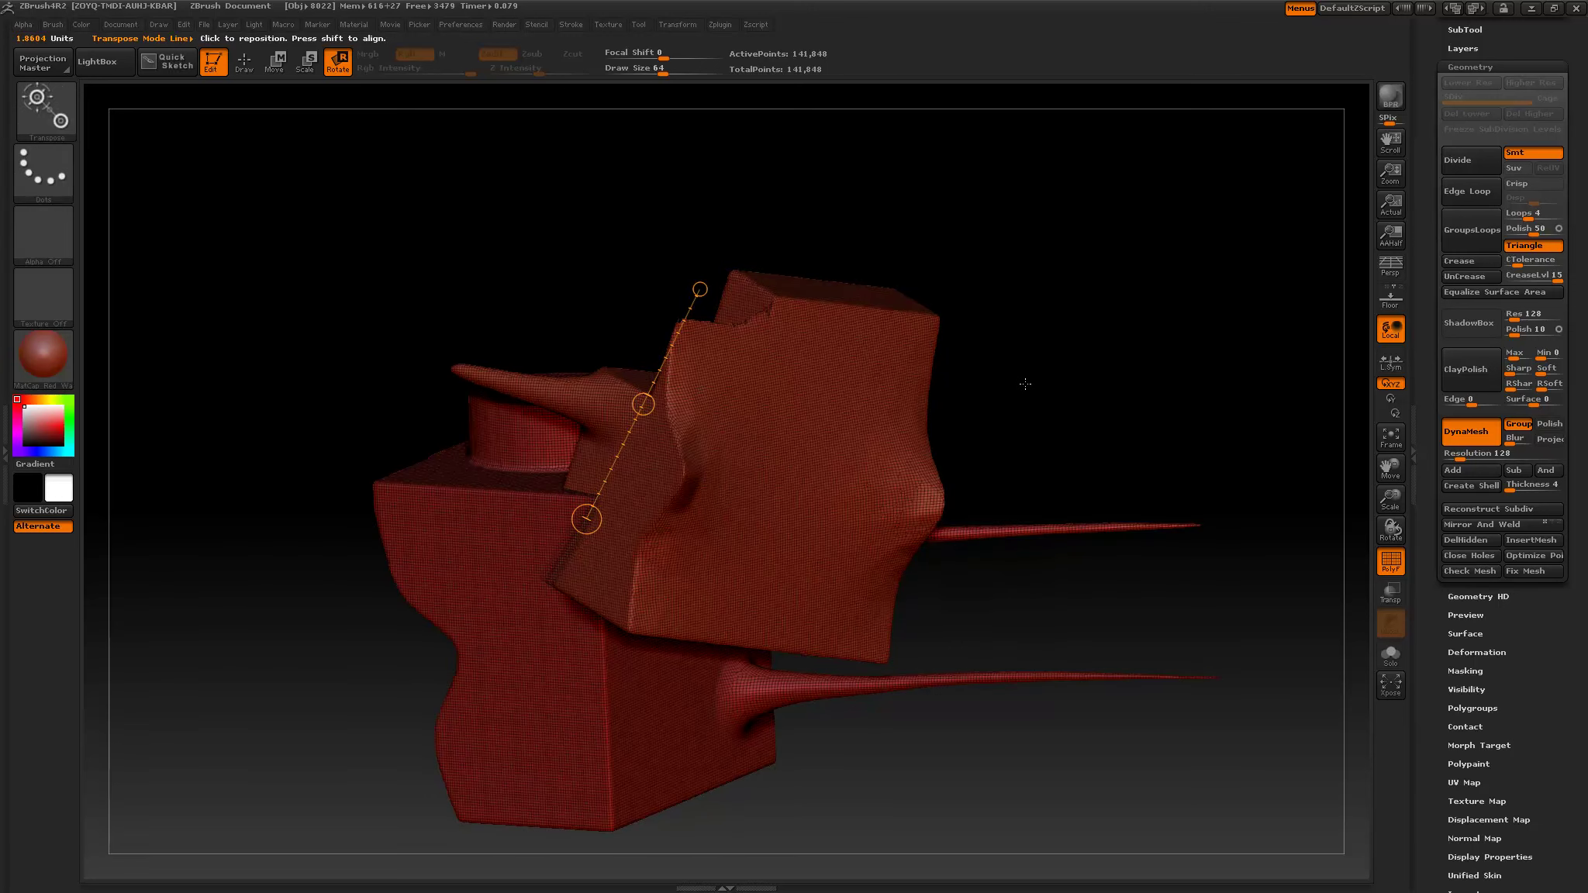
{"action": "left_click_drag", "start_coordinate": [996, 375], "coordinate": [1041, 377]}
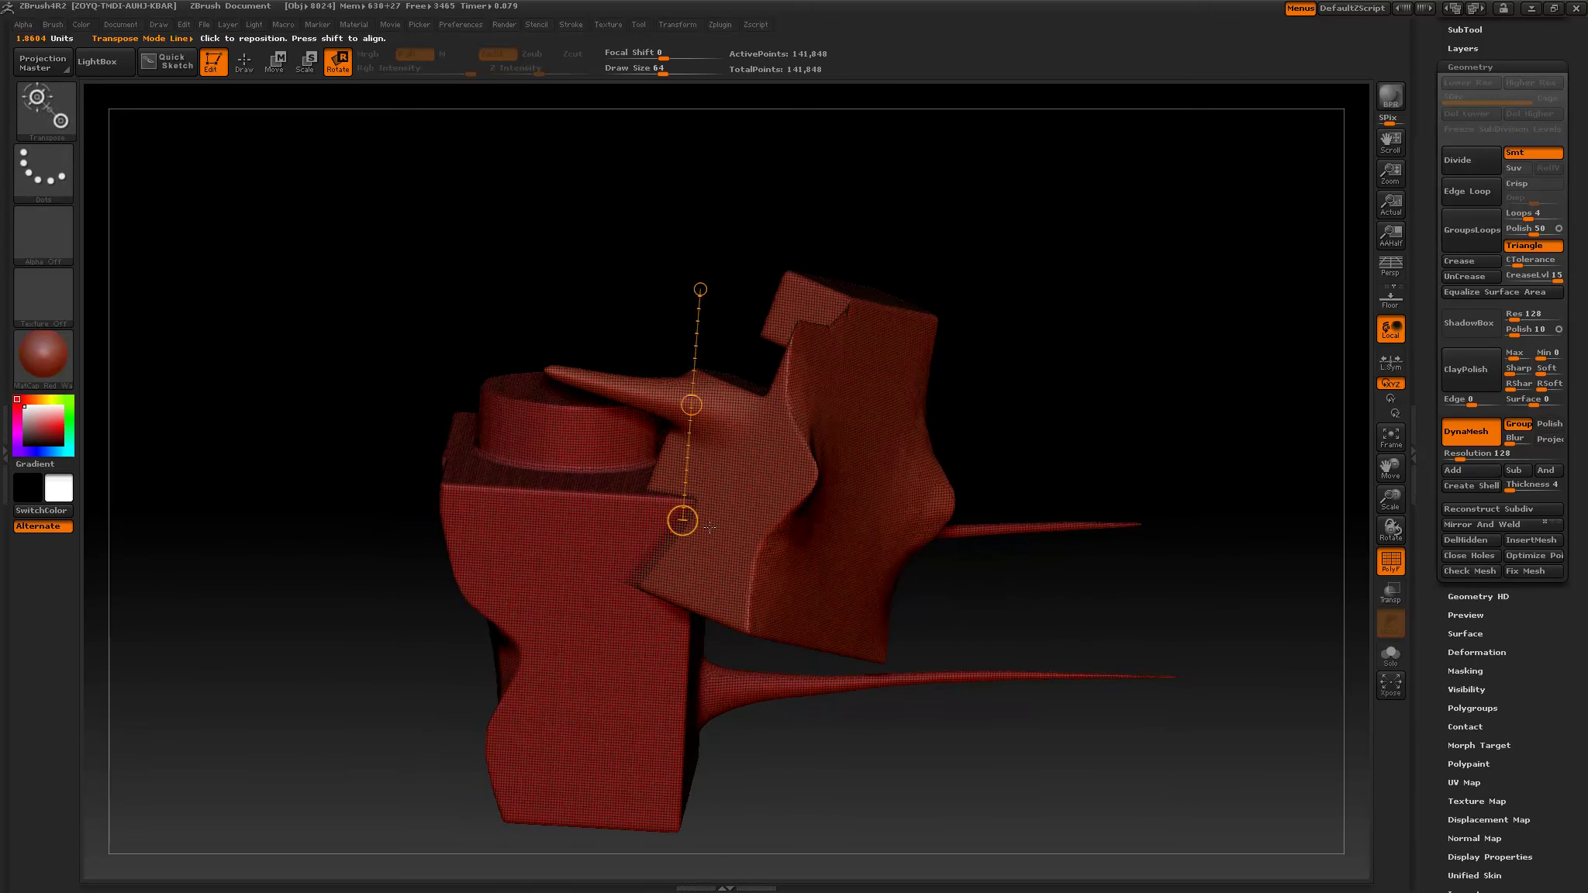
{"action": "left_click_drag", "start_coordinate": [1036, 433], "coordinate": [1032, 364], "text": "alt"}
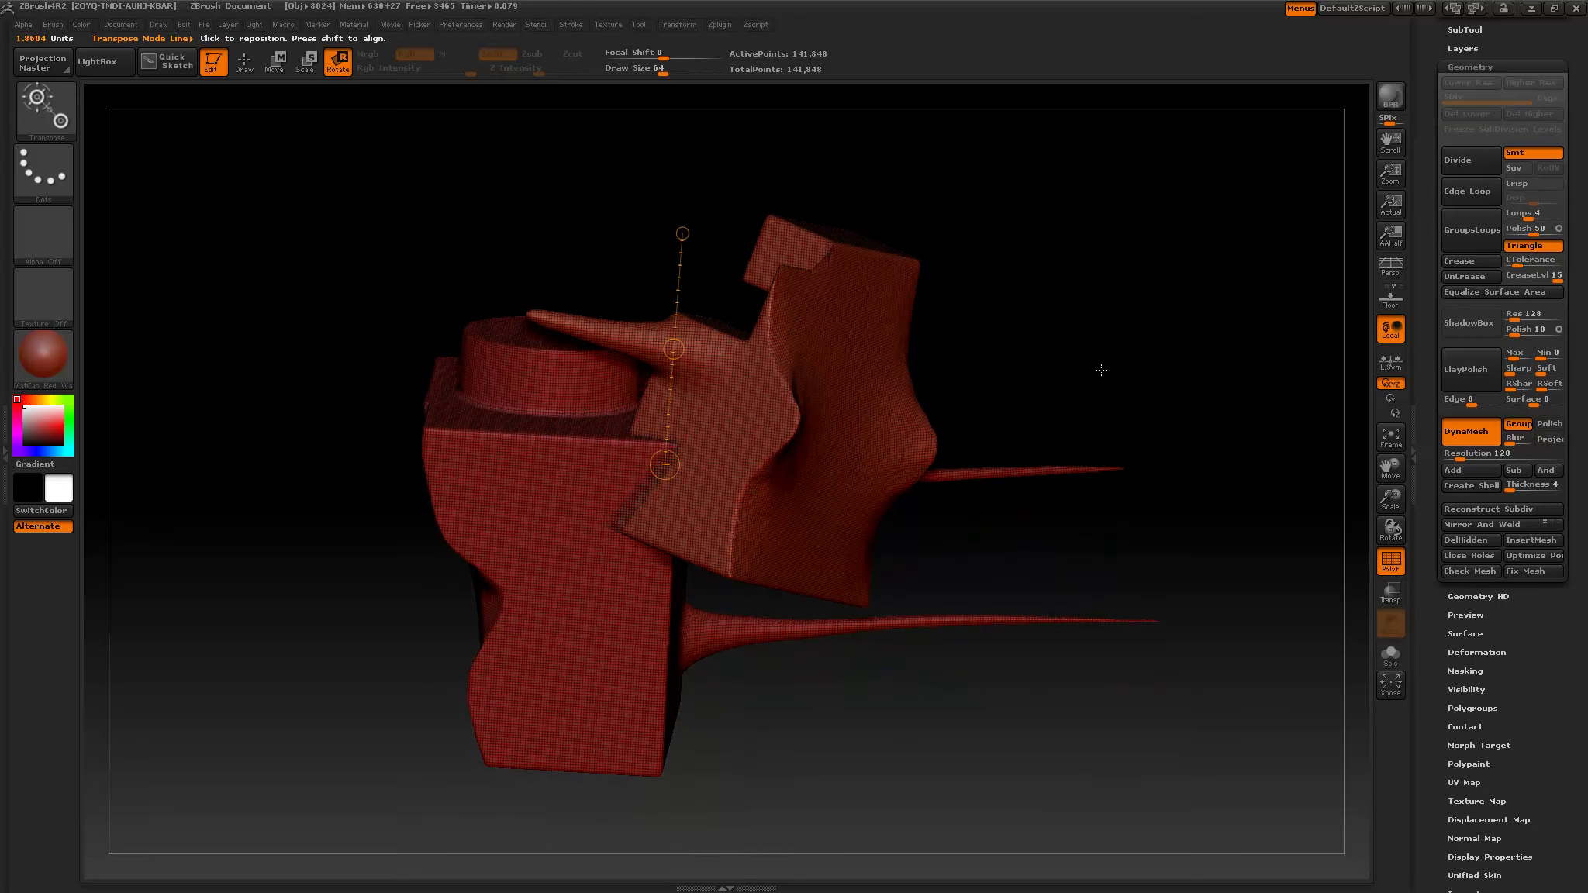
Disable the DynaMesh Group option and remesh to fuse both pieces into one mesh.
{"action": "left_click", "coordinate": [1519, 424]}
{"action": "left_click", "coordinate": [1519, 425]}
{"action": "mouse_move", "coordinate": [995, 237]}
{"action": "left_mouse_down", "text": "ctrl"}
{"action": "mouse_move", "coordinate": [1079, 384]}
{"action": "mouse_move", "coordinate": [1115, 405]}
{"action": "left_mouse_up", "text": "ctrl"}
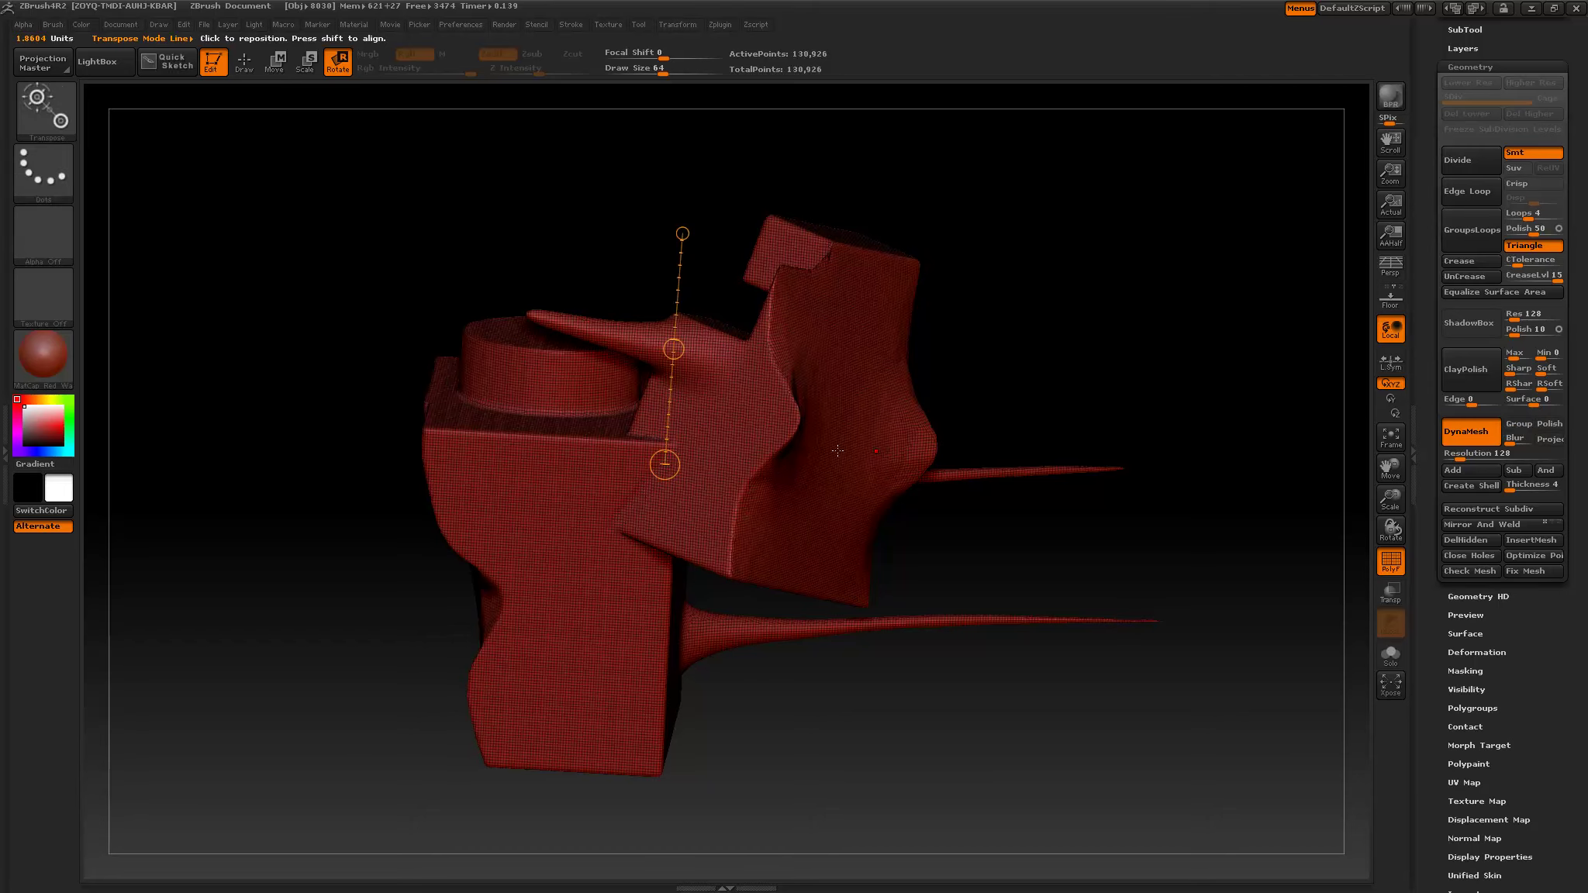
{"action": "left_click_drag", "start_coordinate": [1026, 370], "coordinate": [1010, 411]}
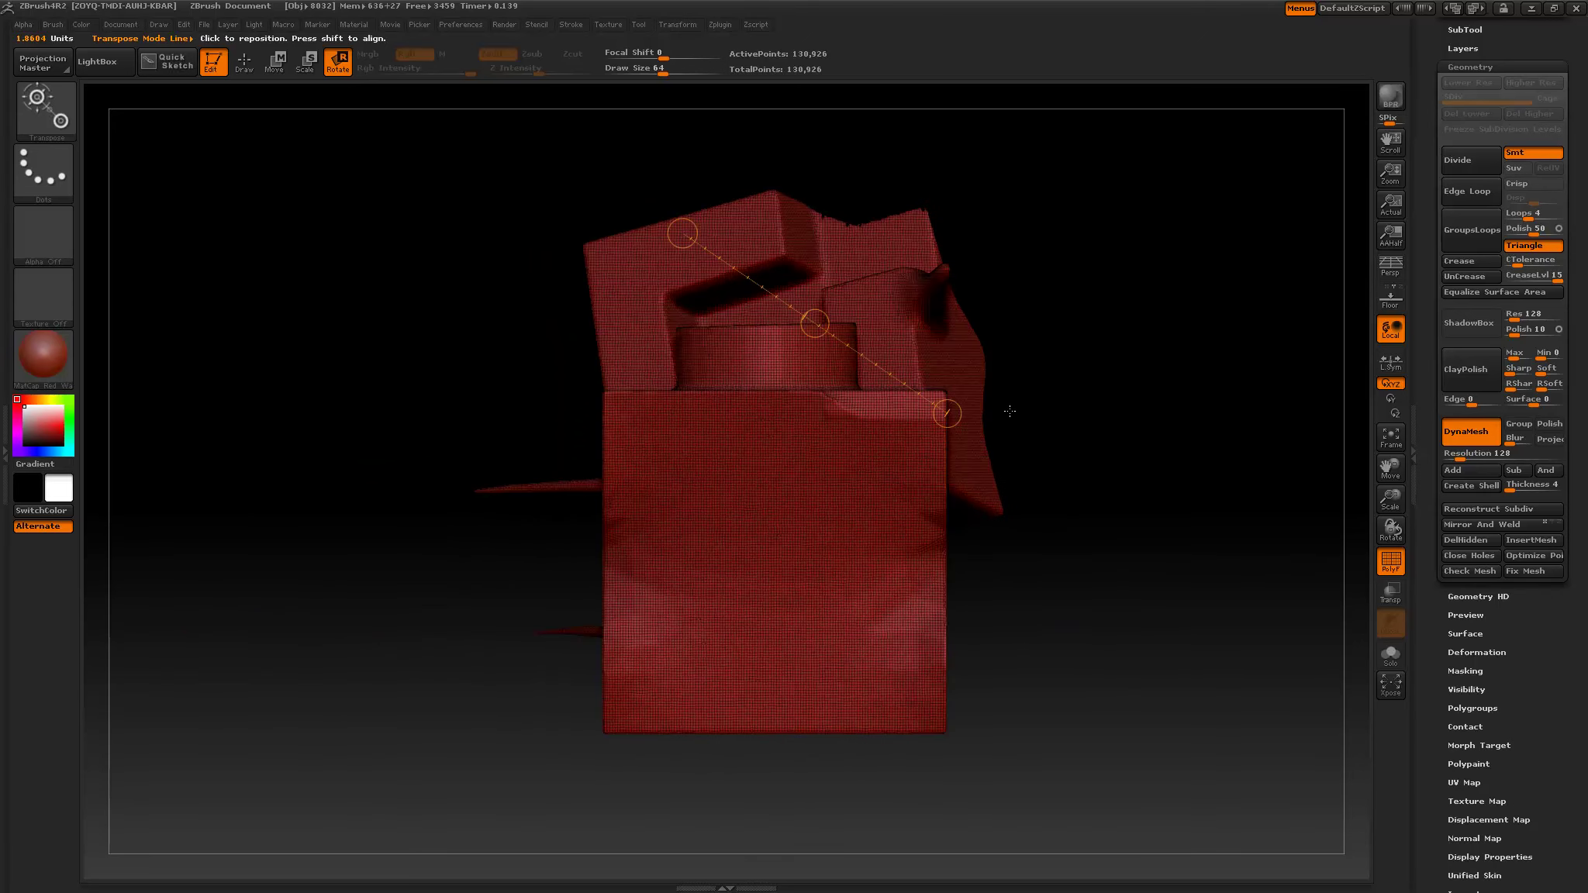
Insert an ear on the front face with the InsertEar brush and fuse it into the model with DynaMesh.
{"action": "left_click", "coordinate": [51, 131]}
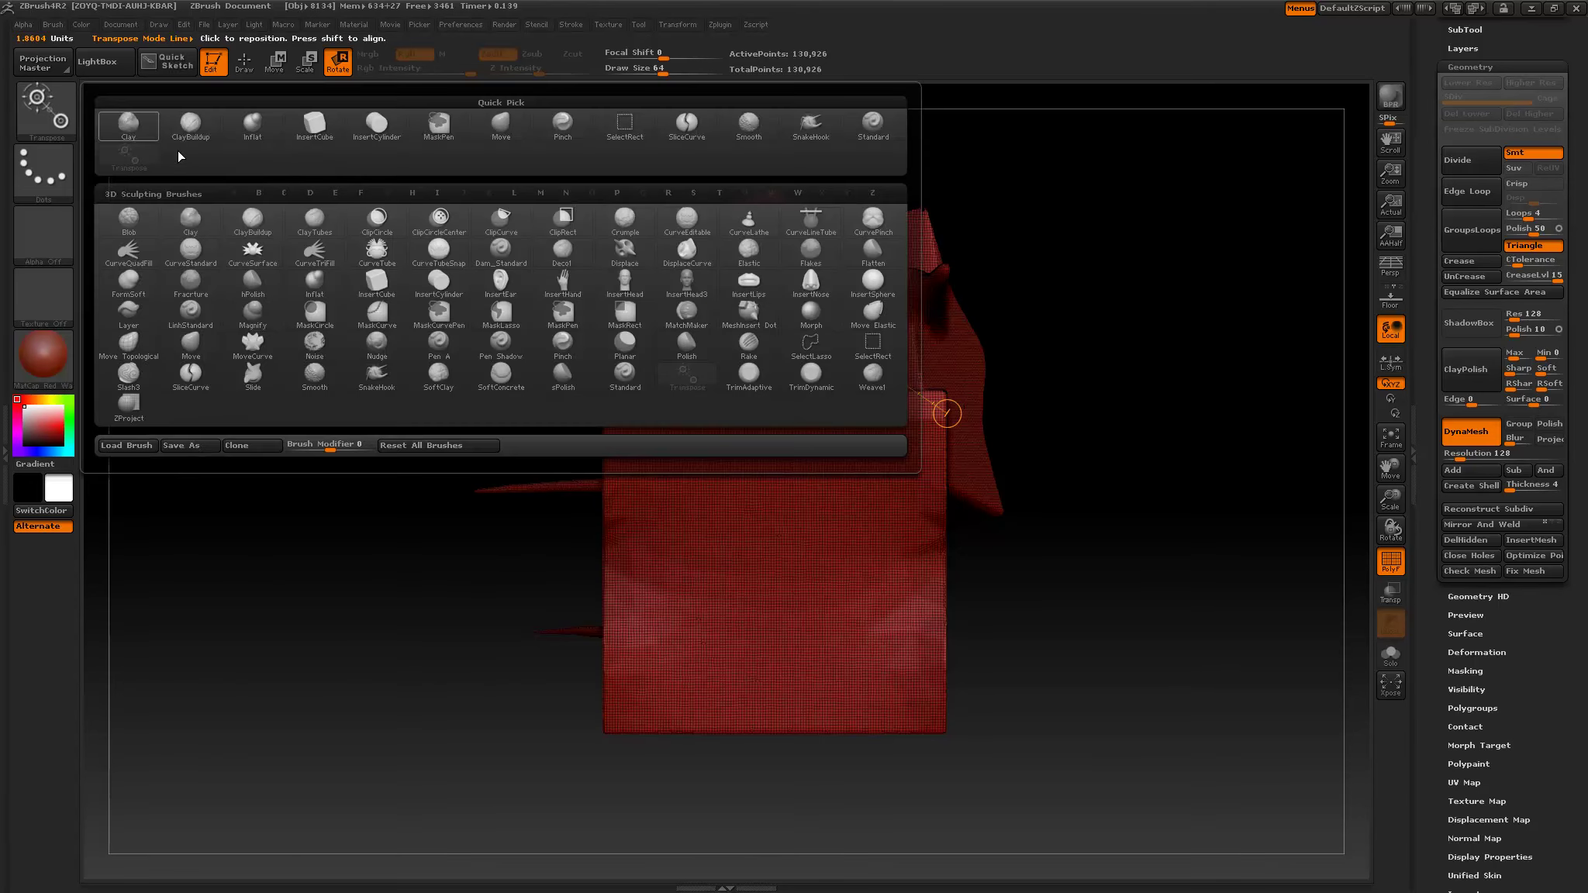
{"action": "left_click", "coordinate": [509, 286]}
{"action": "mouse_move", "coordinate": [743, 543]}
{"action": "left_mouse_down"}
{"action": "mouse_move", "coordinate": [1008, 572]}
{"action": "mouse_move", "coordinate": [1081, 648]}
{"action": "left_mouse_up"}
{"action": "left_click_drag", "start_coordinate": [1042, 584], "coordinate": [1036, 620], "text": "ctrl"}
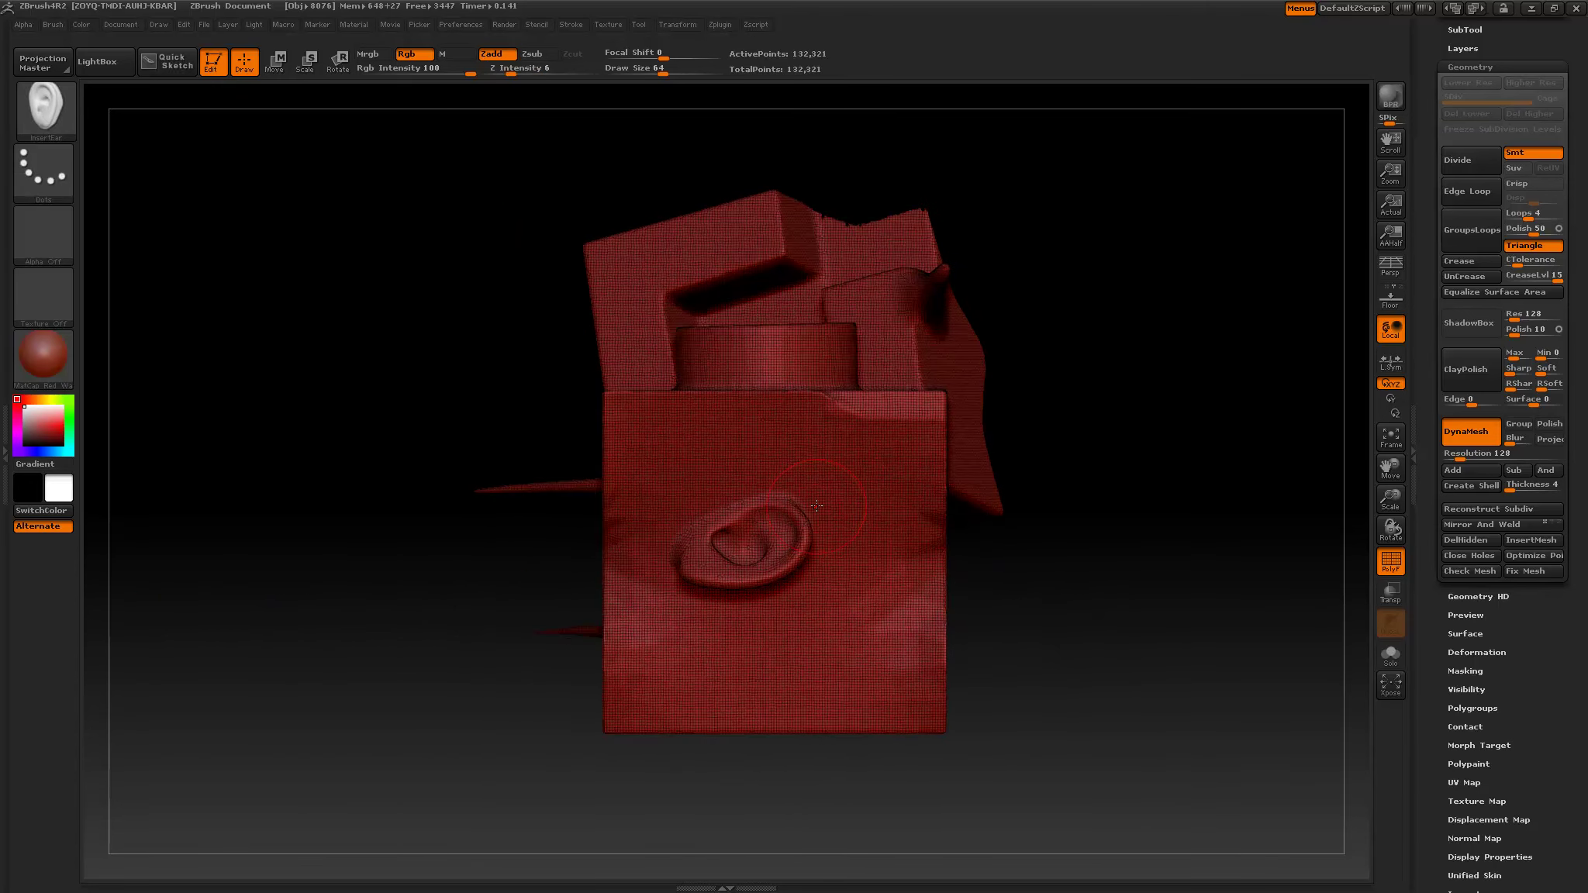
{"action": "left_click", "coordinate": [40, 108]}
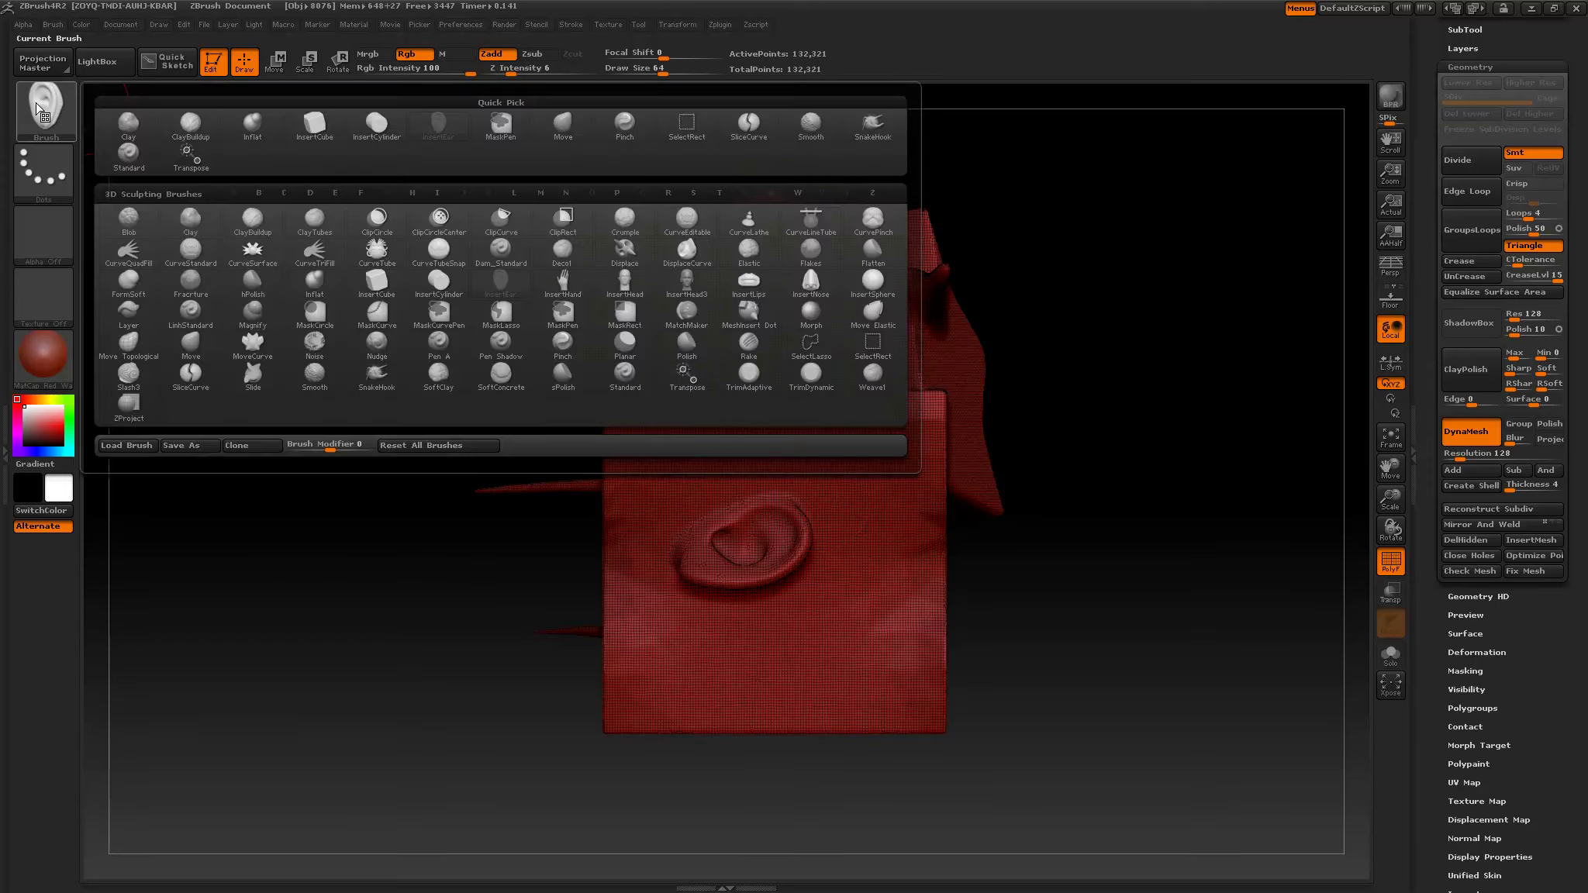
{"action": "left_click_drag", "start_coordinate": [468, 545], "coordinate": [536, 553]}
{"action": "left_click_drag", "start_coordinate": [922, 365], "coordinate": [1063, 358], "text": "alt"}
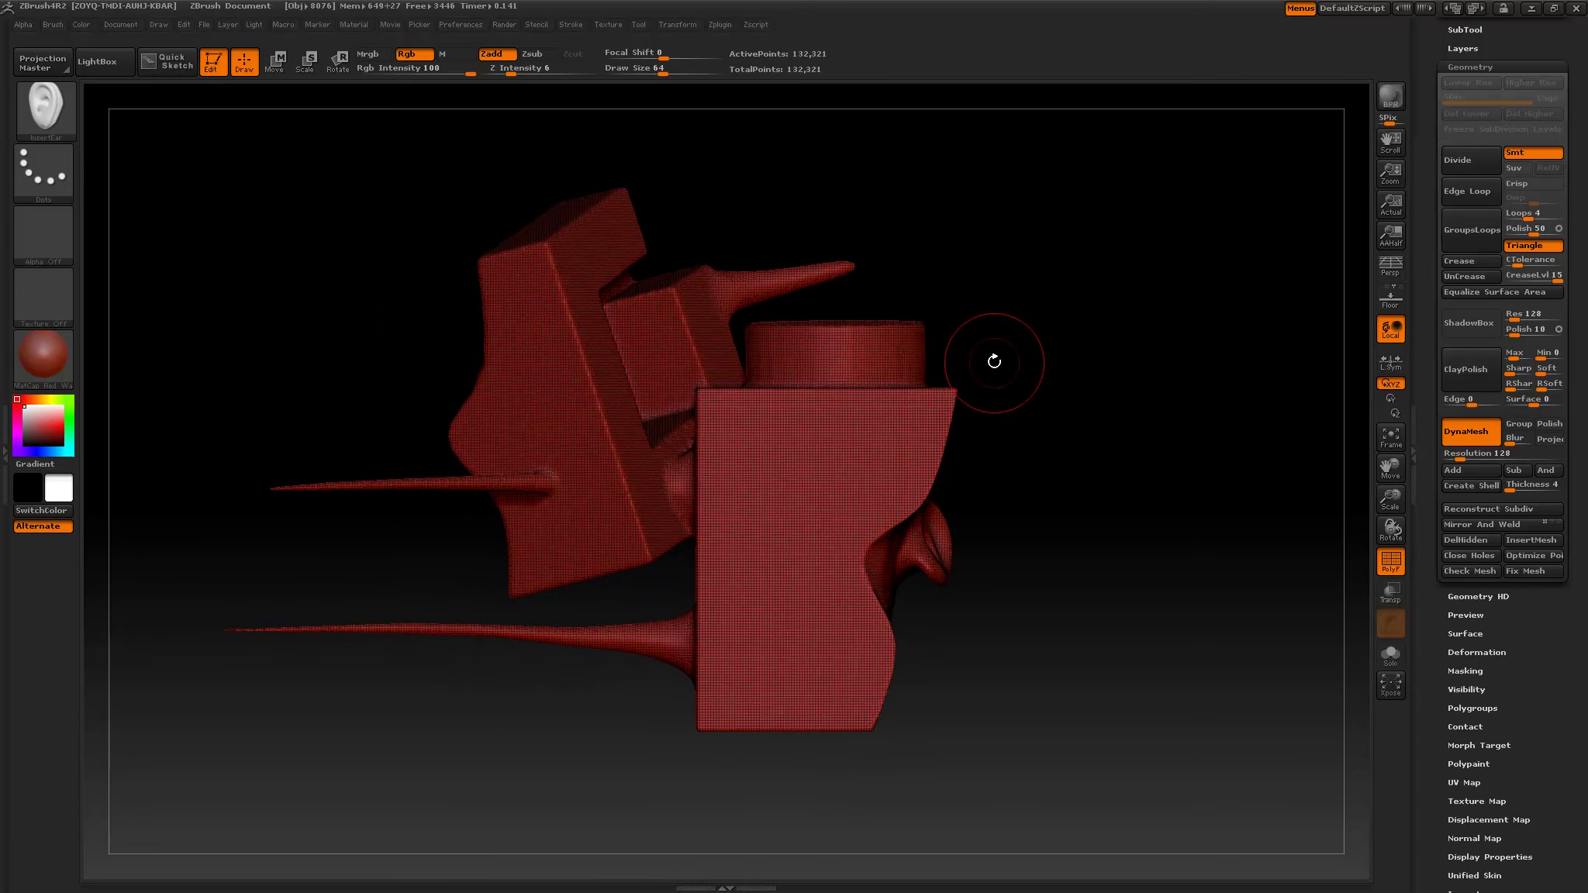
Choose the MeshInsert Dot brush and set its inserted mesh to the current model, PM3D_Cube3D_1.
{"action": "left_click", "coordinate": [47, 109]}
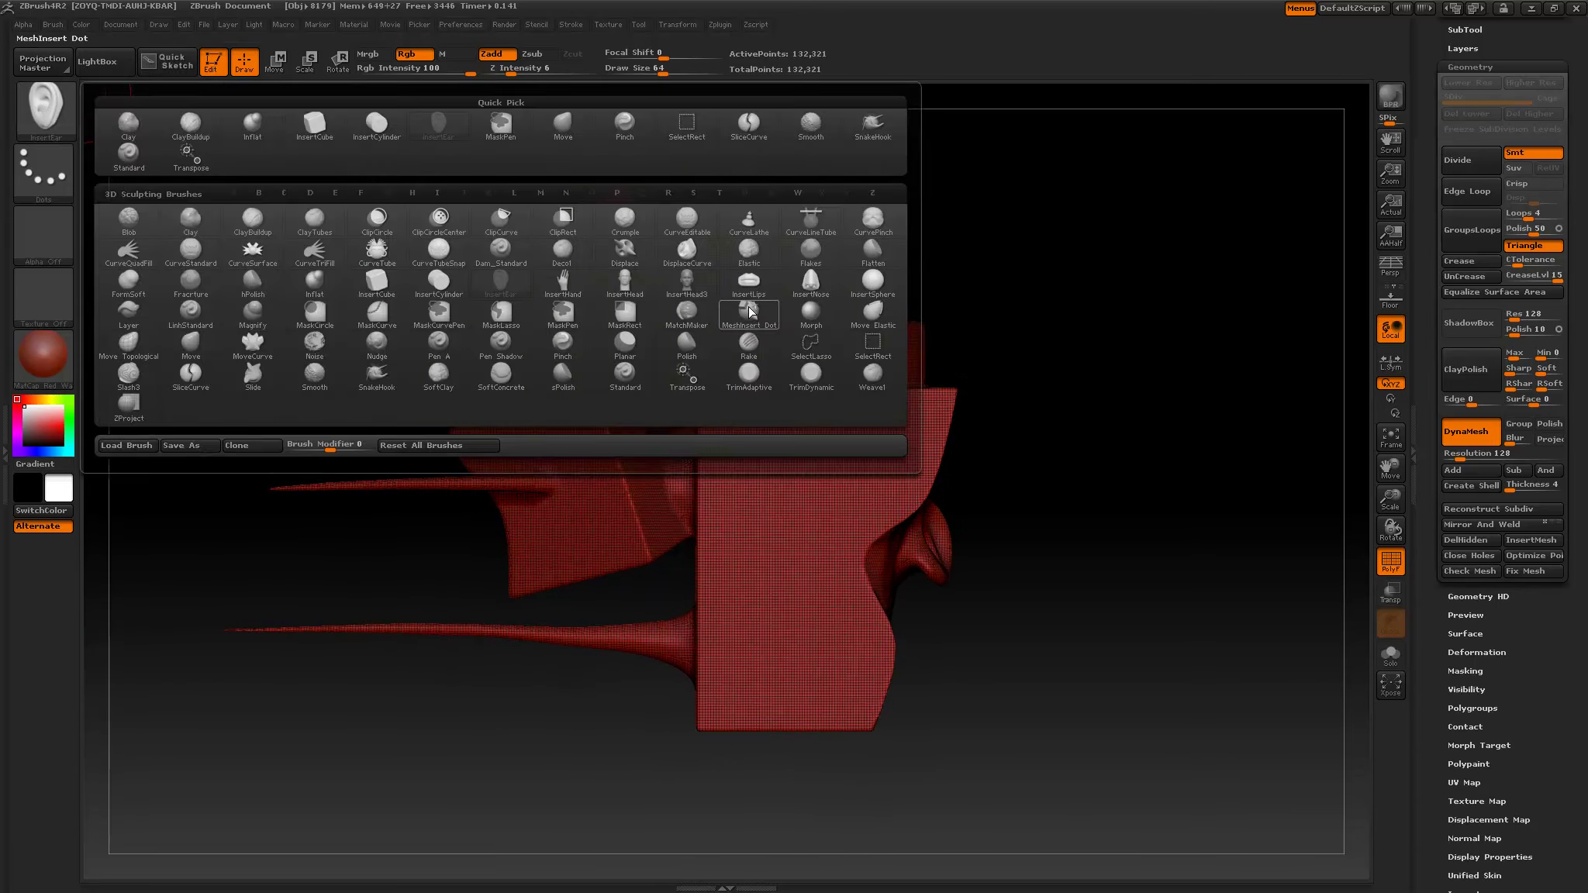
{"action": "mouse_move", "coordinate": [752, 309]}
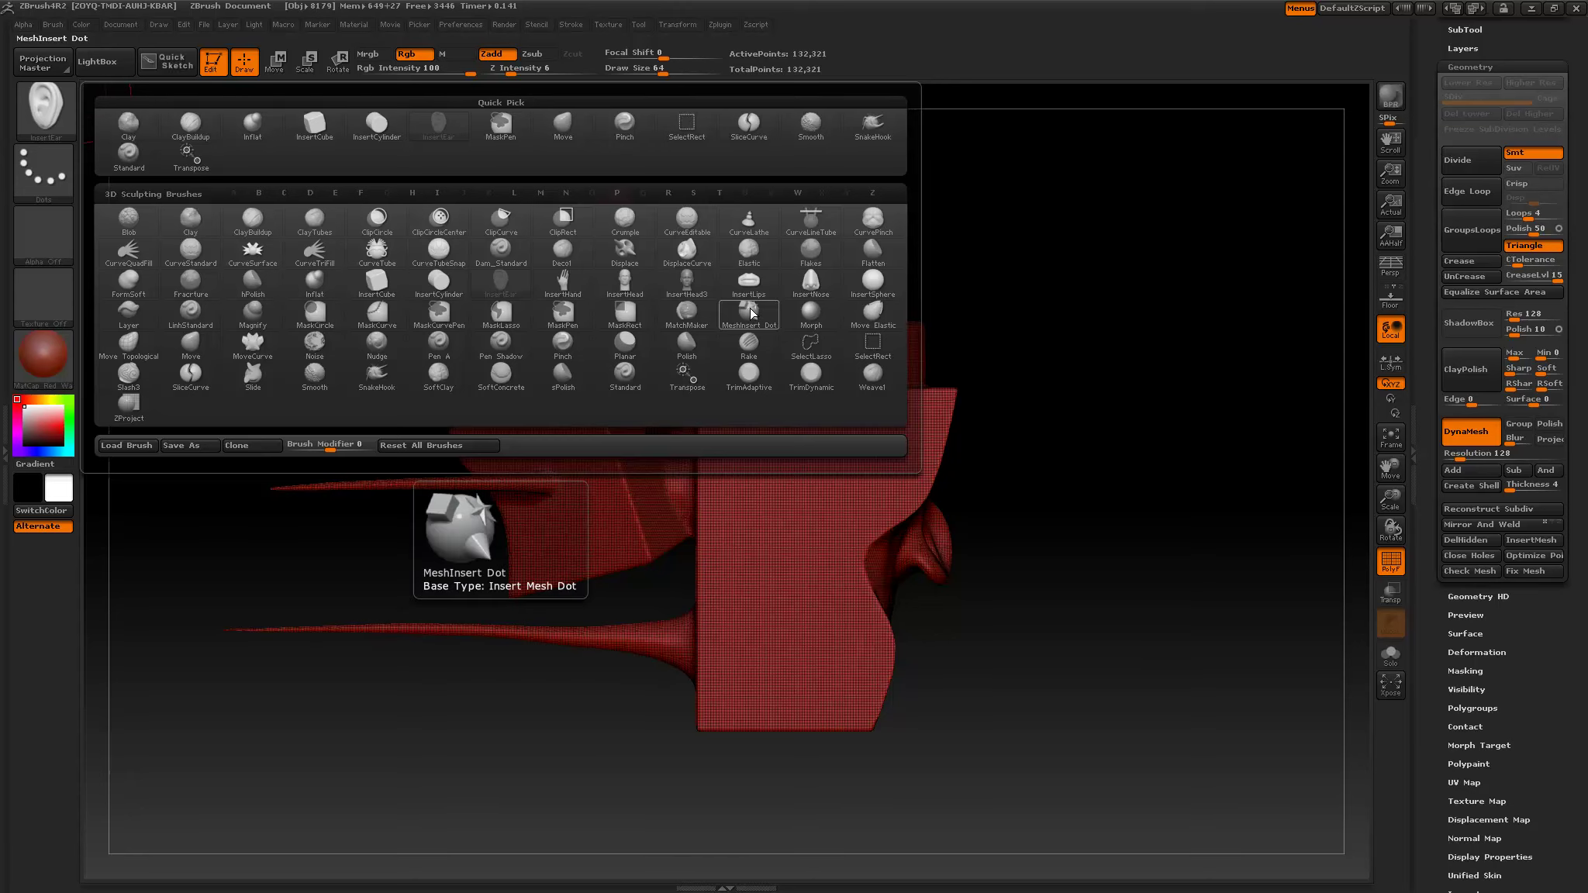
{"action": "left_click", "coordinate": [750, 312]}
{"action": "left_click_drag", "start_coordinate": [1057, 312], "coordinate": [1008, 326]}
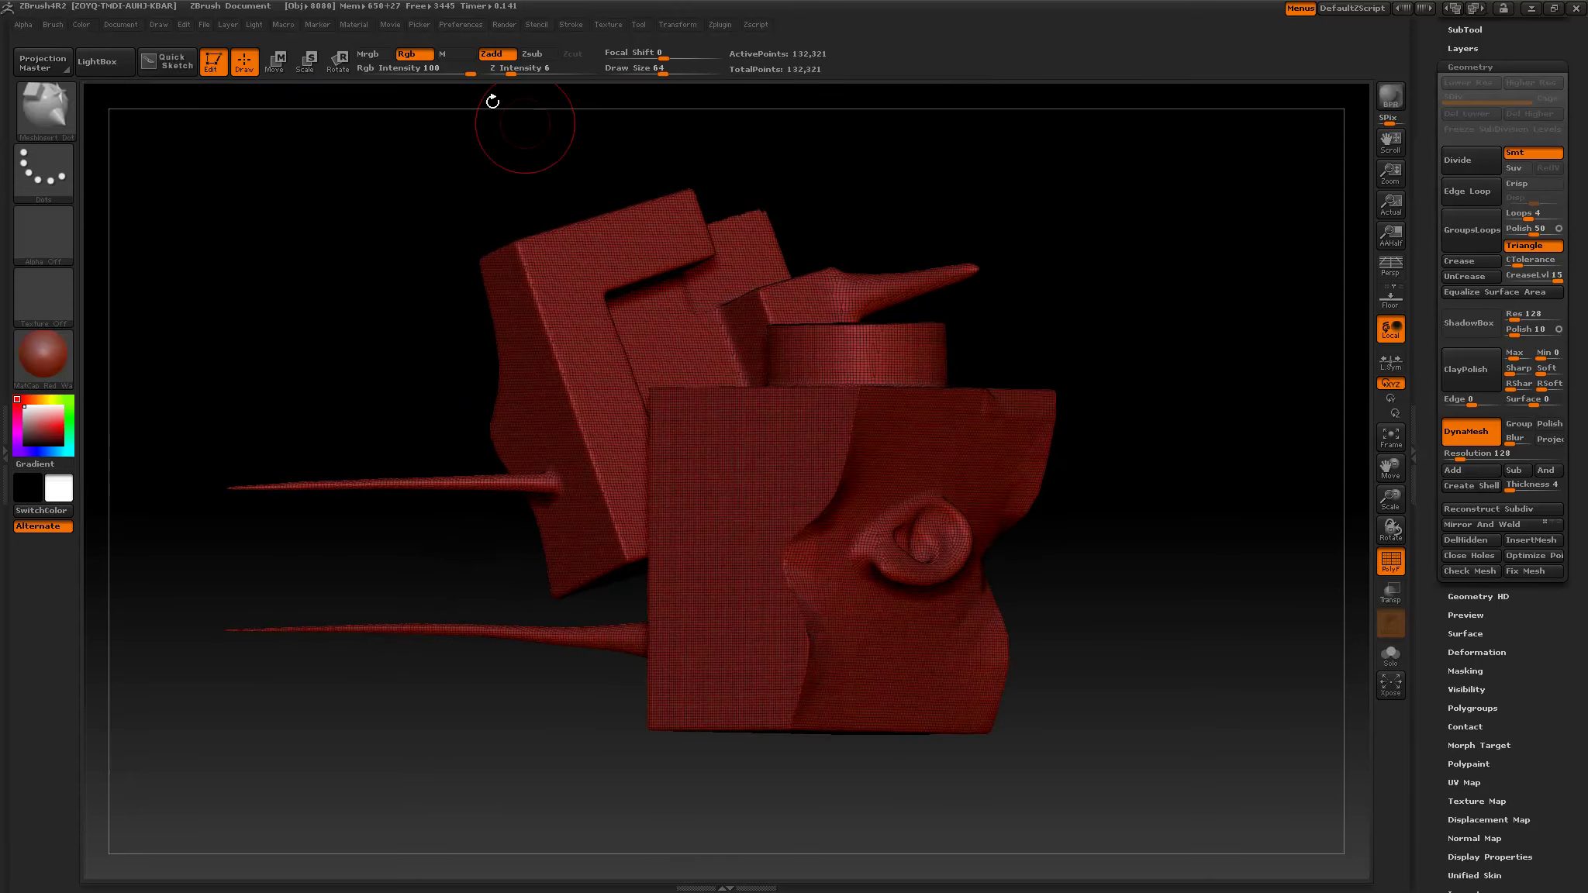
{"action": "left_click", "coordinate": [56, 27]}
{"action": "left_click", "coordinate": [93, 499]}
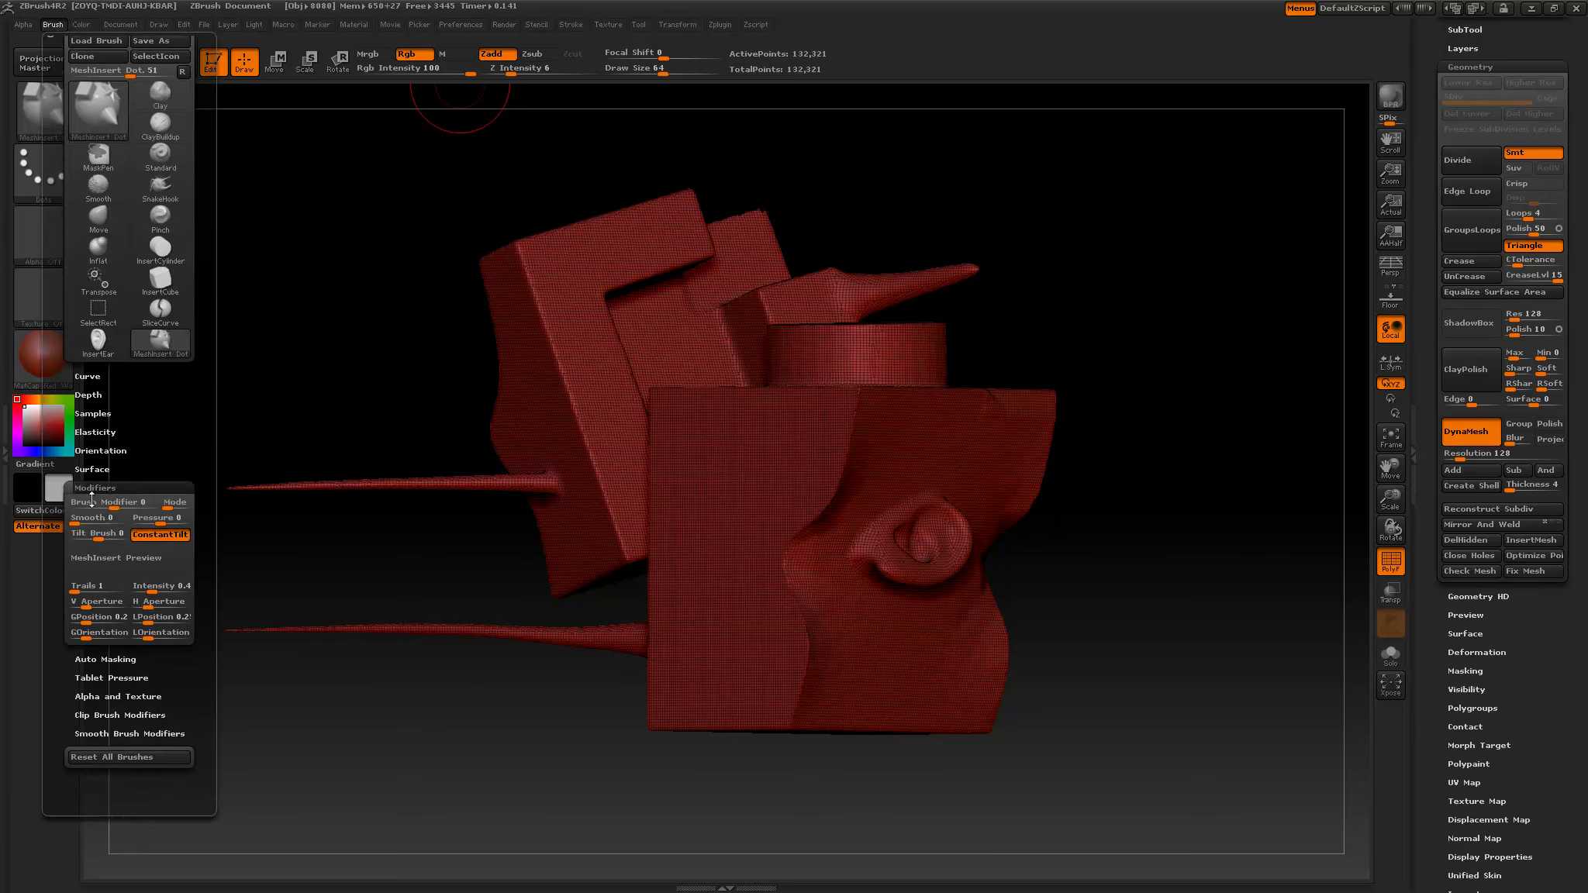
{"action": "left_click", "coordinate": [118, 543]}
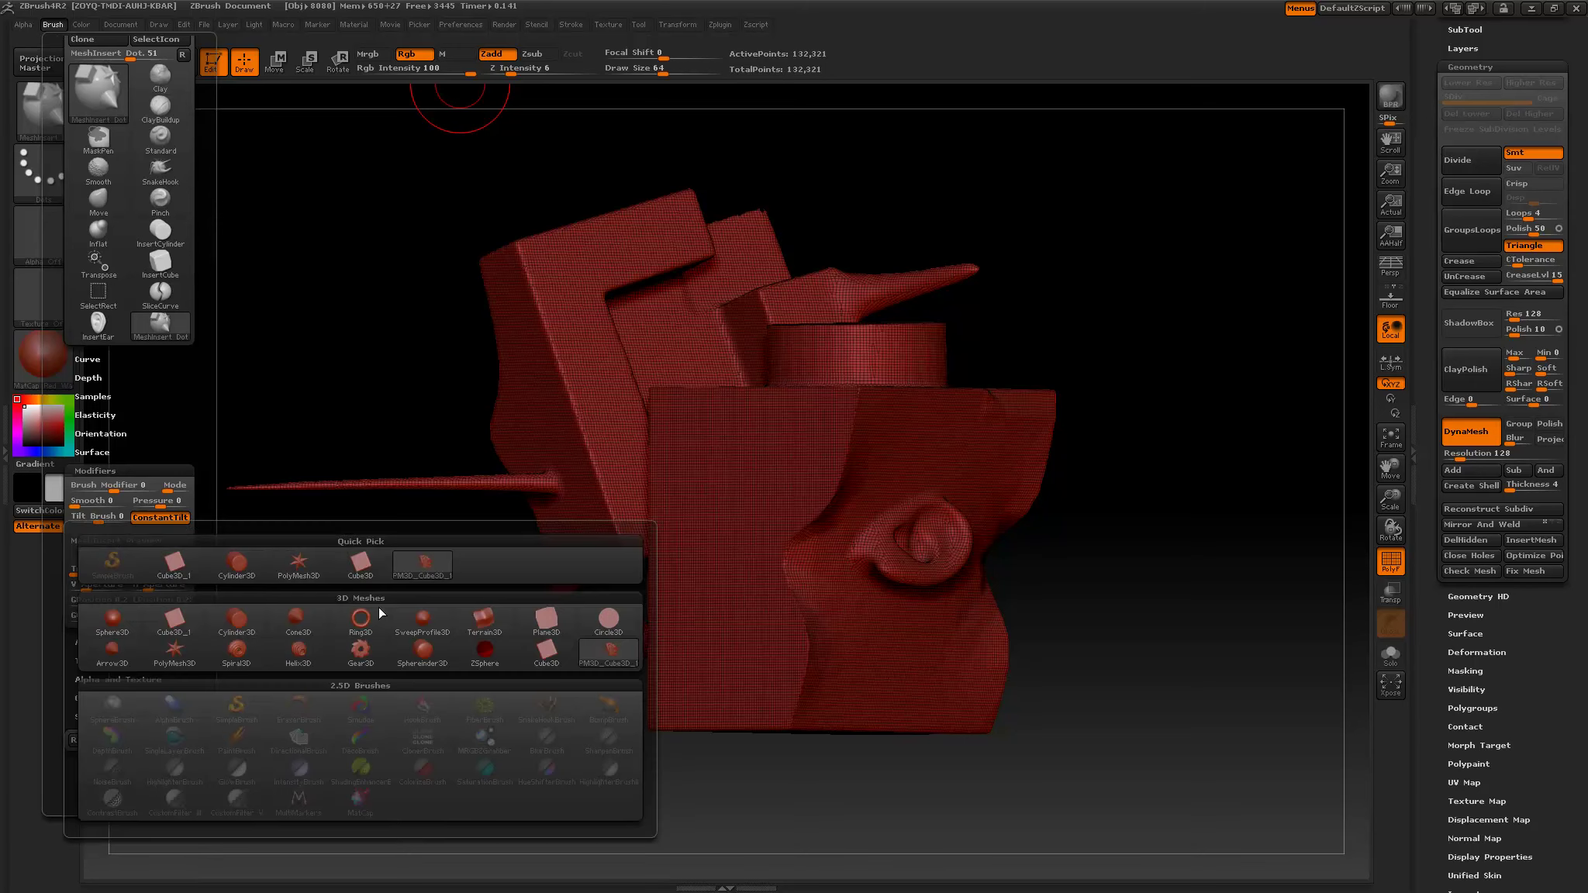
{"action": "left_click", "coordinate": [424, 565]}
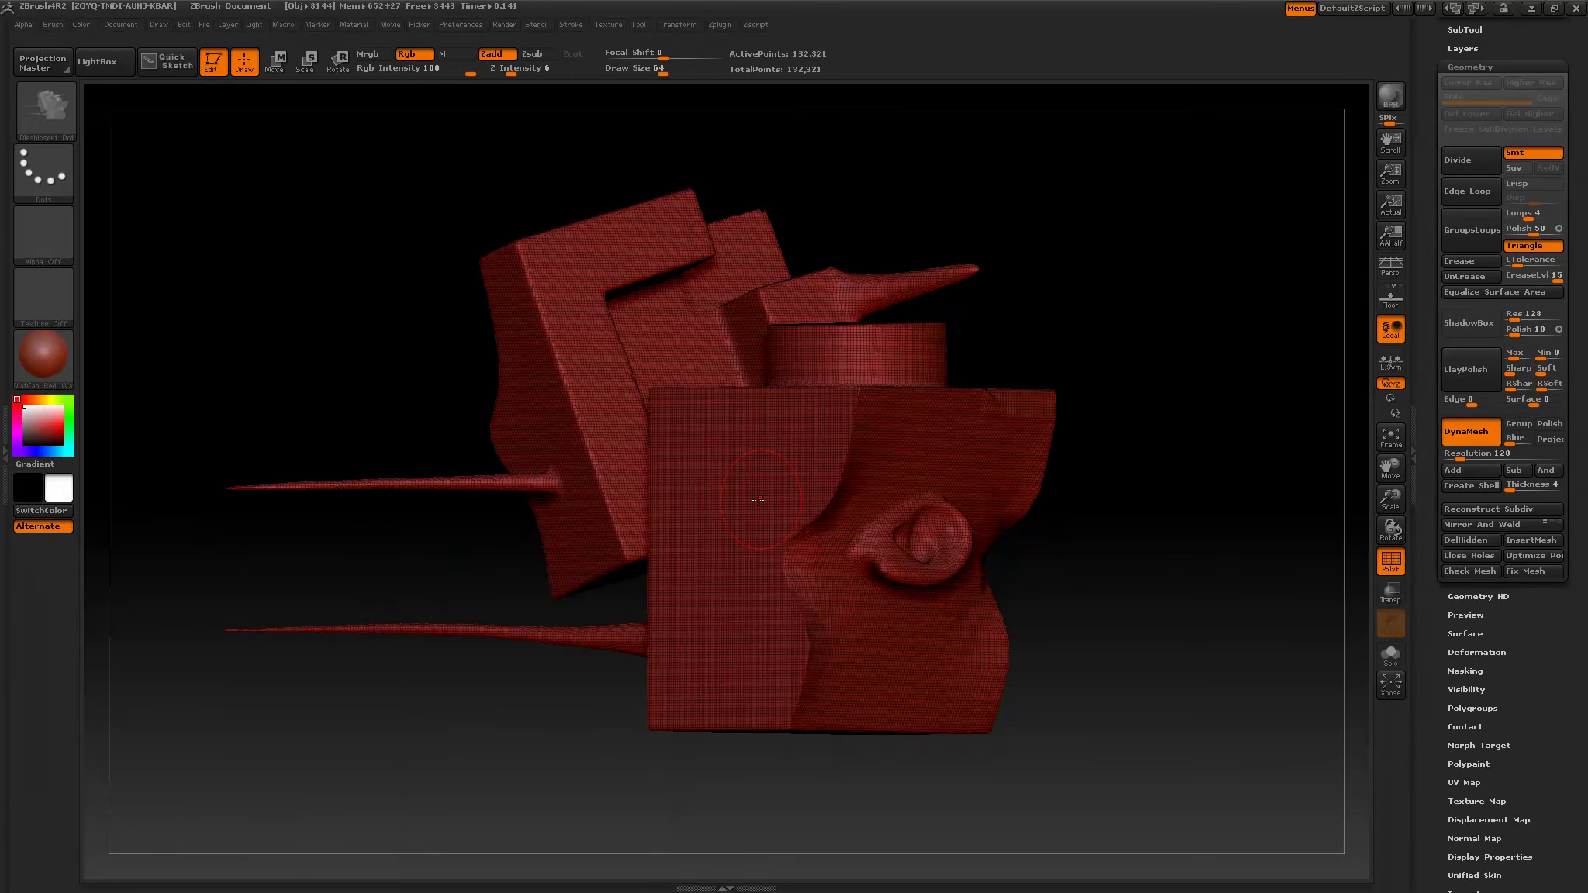
Insert three smaller copies of the model around its sides and turn on ghost transparency.
{"action": "left_click_drag", "start_coordinate": [702, 485], "coordinate": [1105, 299]}
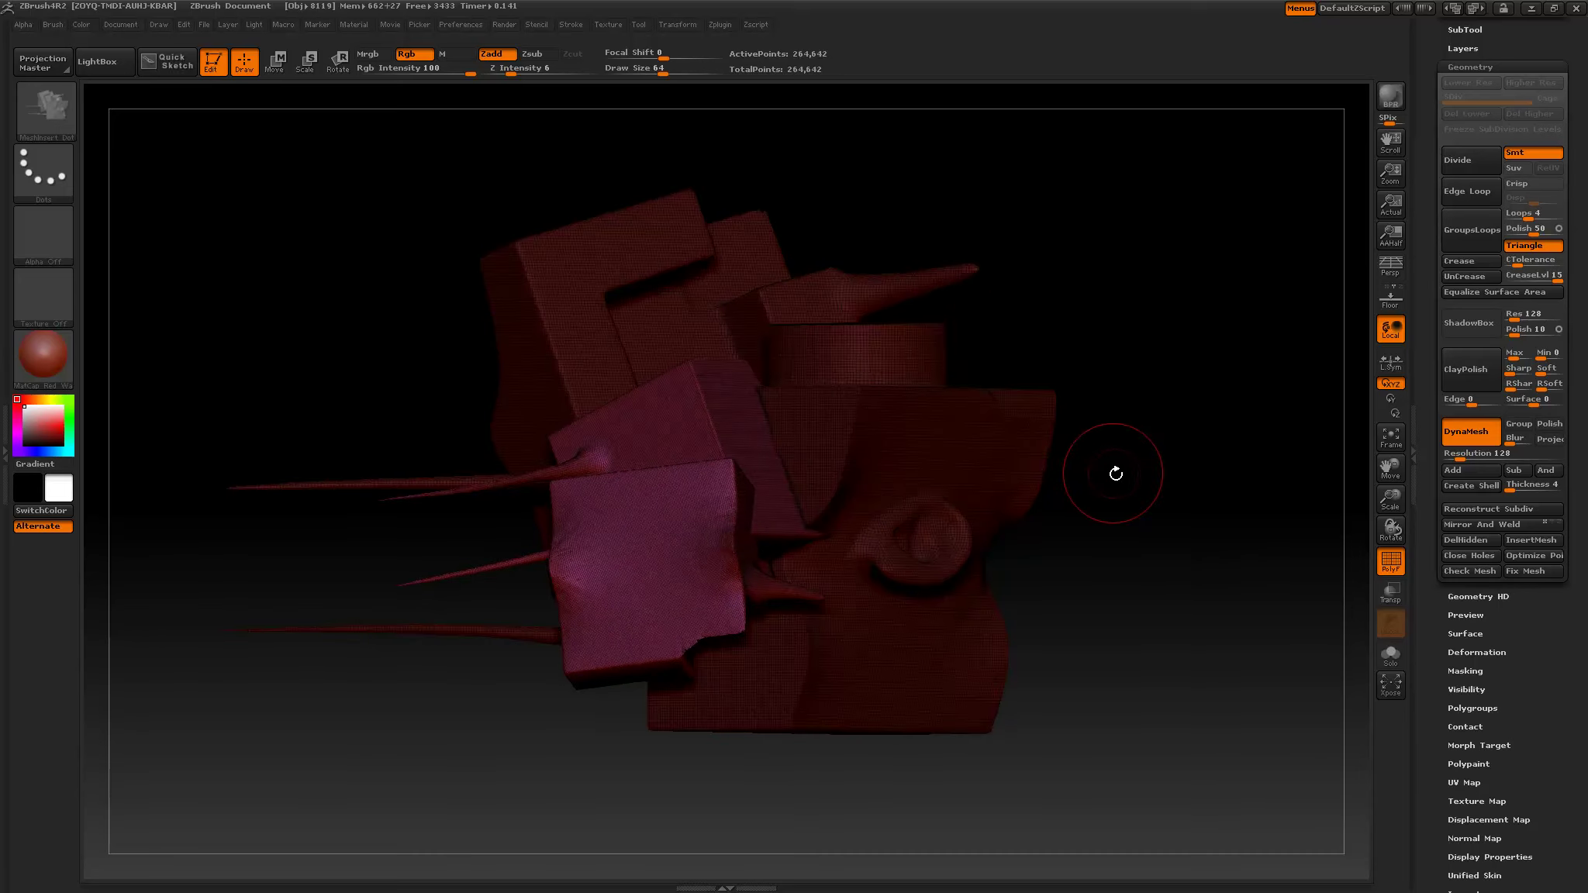
{"action": "mouse_move", "coordinate": [1124, 481]}
{"action": "left_mouse_down"}
{"action": "mouse_move", "coordinate": [1112, 487]}
{"action": "mouse_move", "coordinate": [1173, 482]}
{"action": "mouse_move", "coordinate": [1104, 493]}
{"action": "left_mouse_up"}
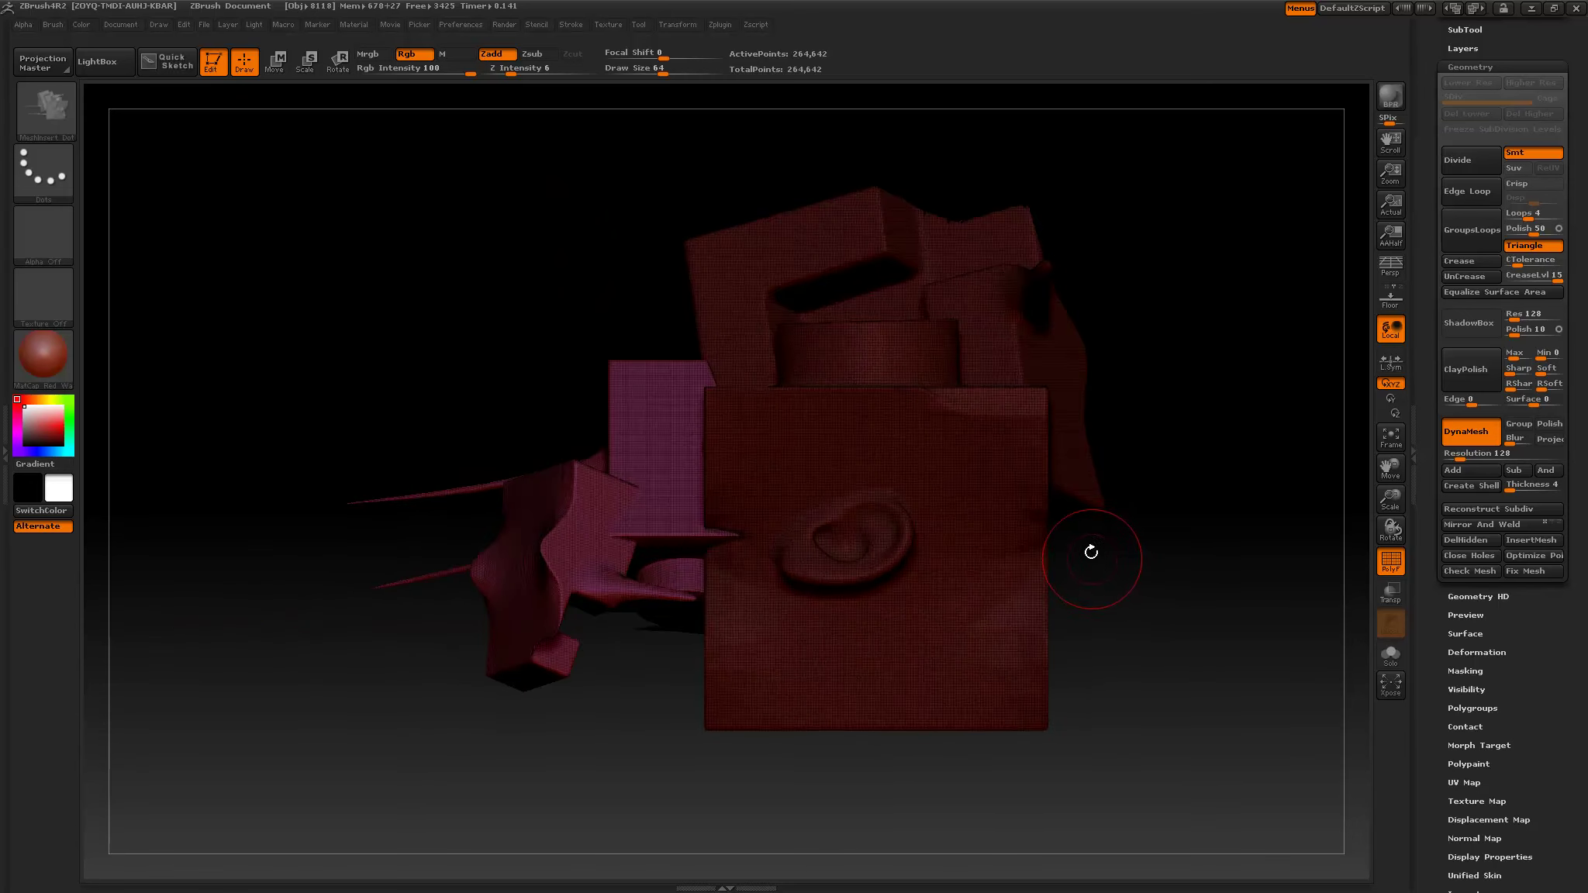
{"action": "left_click_drag", "start_coordinate": [1053, 460], "coordinate": [1293, 356]}
{"action": "left_click_drag", "start_coordinate": [1181, 396], "coordinate": [1193, 383]}
{"action": "left_click", "coordinate": [1391, 593]}
{"action": "left_click_drag", "start_coordinate": [1102, 601], "coordinate": [1095, 652]}
{"action": "left_click_drag", "start_coordinate": [591, 359], "coordinate": [811, 280]}
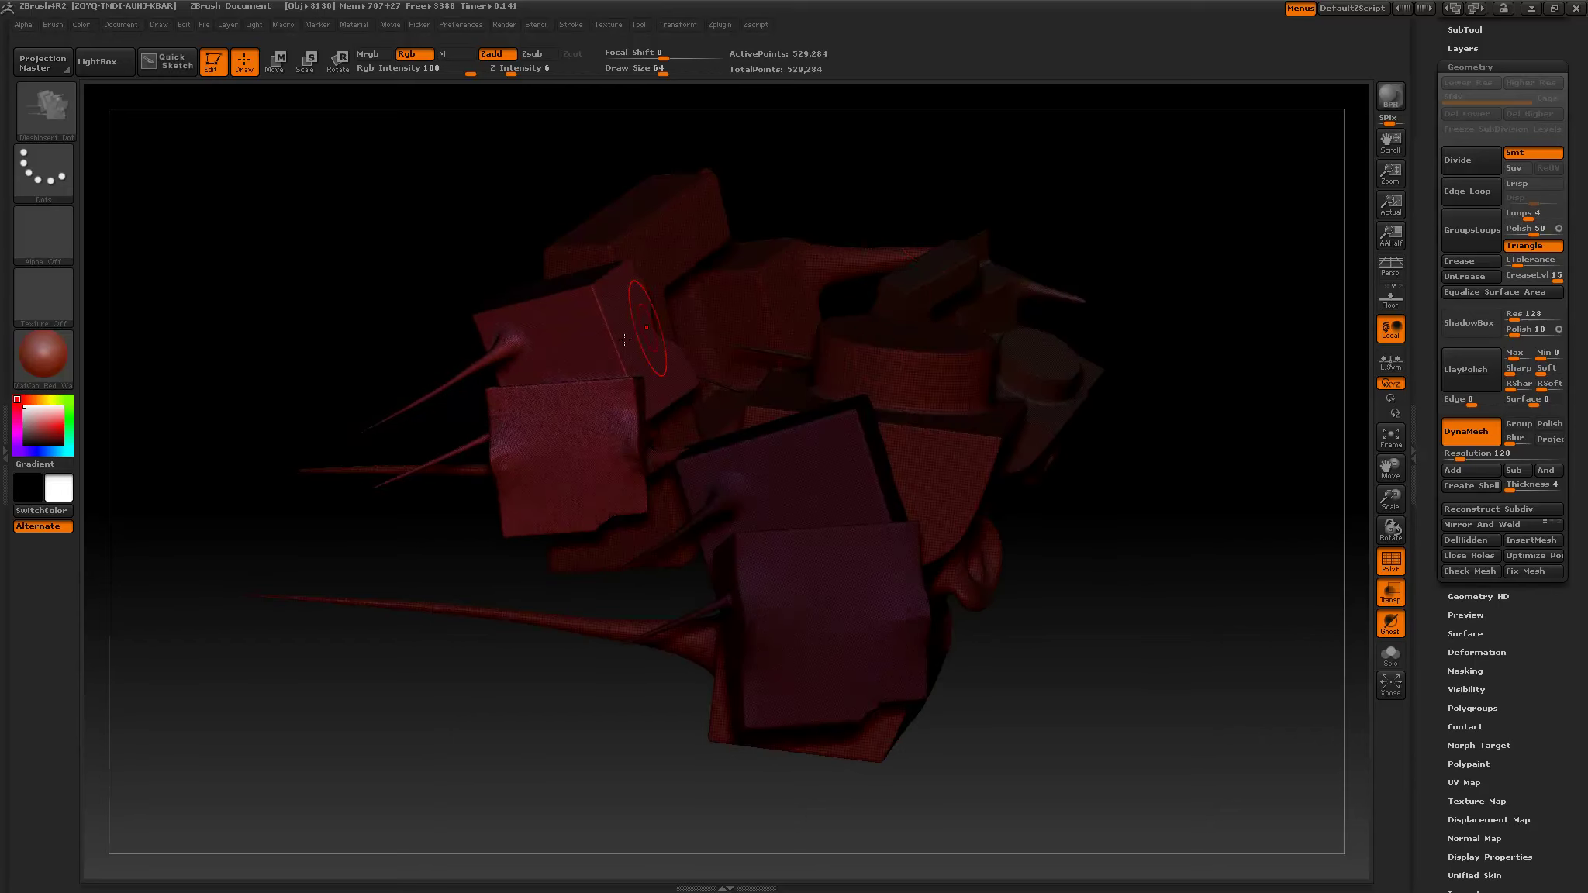
{"action": "mouse_move", "coordinate": [822, 198]}
{"action": "left_mouse_down"}
{"action": "mouse_move", "coordinate": [876, 209]}
{"action": "mouse_move", "coordinate": [807, 198]}
{"action": "left_mouse_up"}
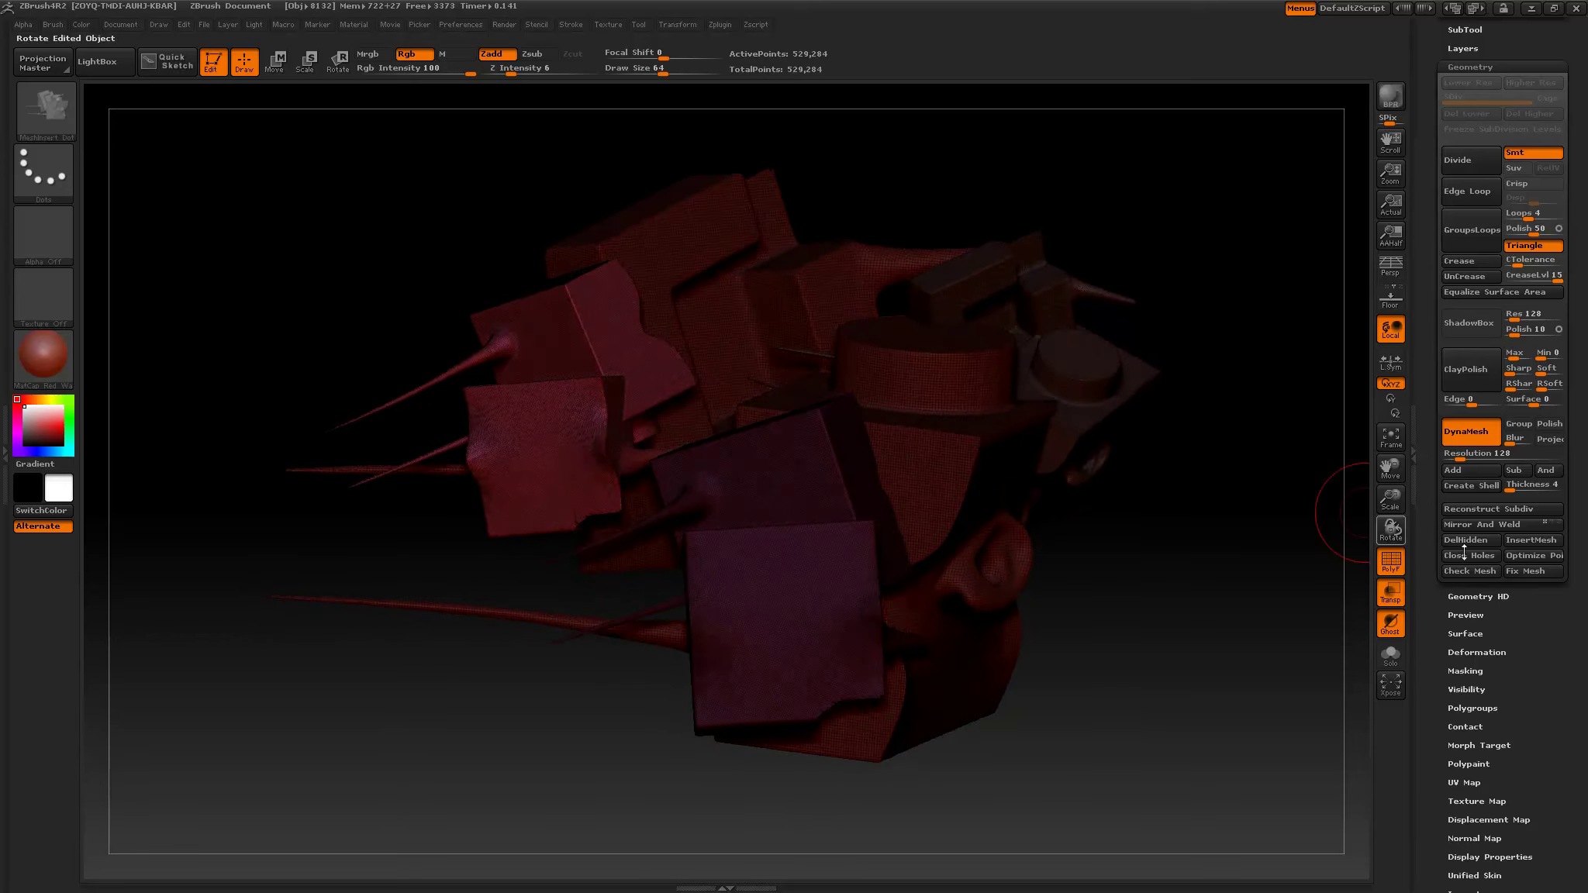
Turn off the PolyFrame display and fuse the inserted copies into the model with DynaMesh.
{"action": "left_click", "coordinate": [1392, 562]}
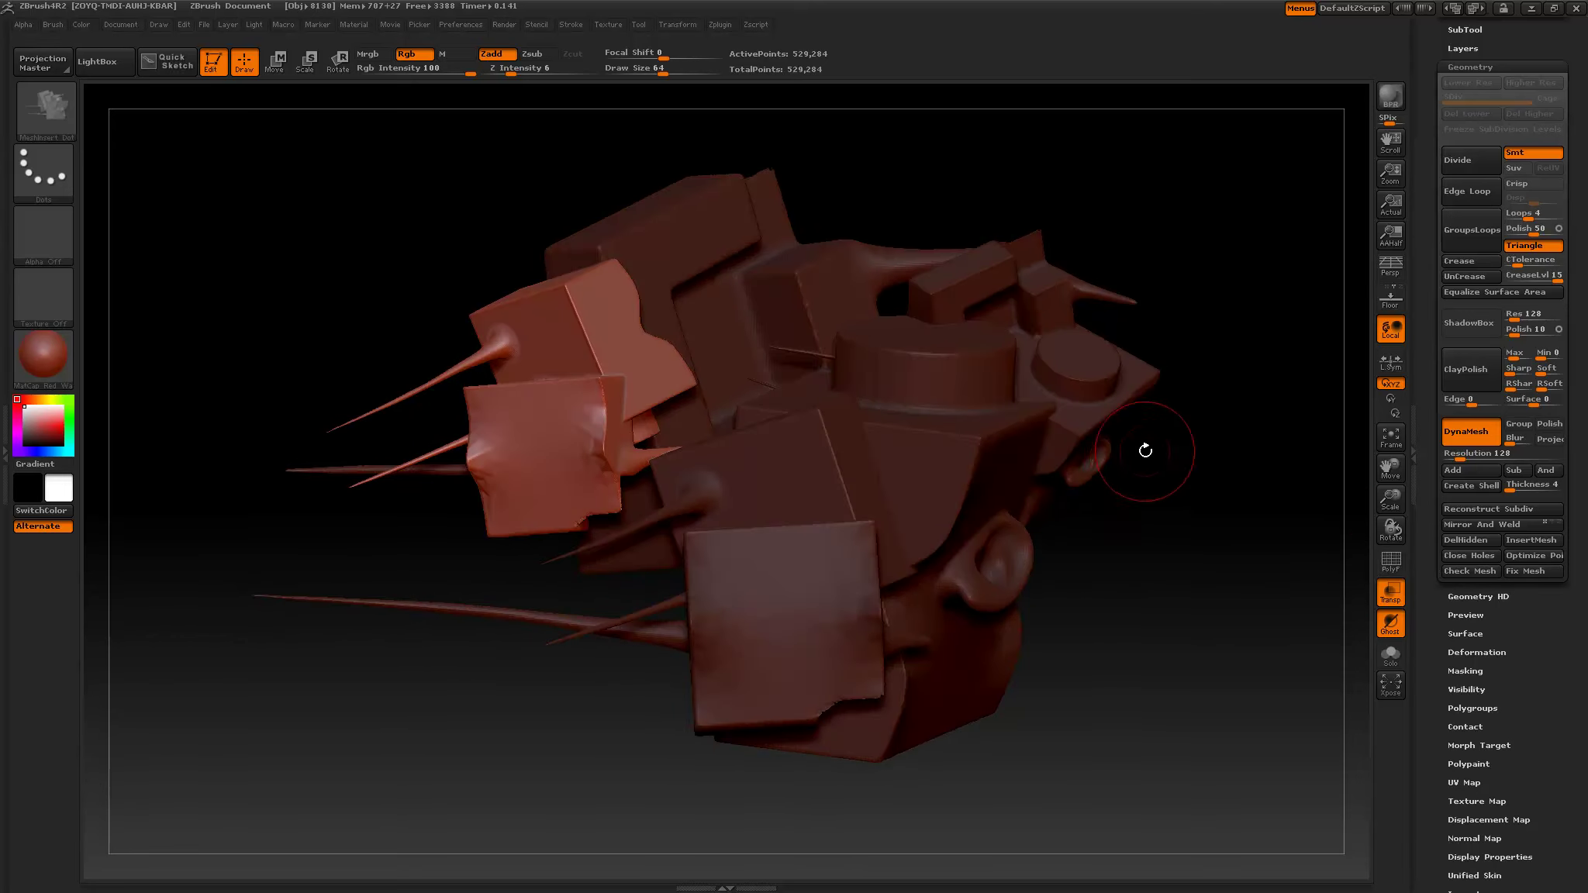
{"action": "key", "text": "ctrl"}
{"action": "mouse_move", "coordinate": [1096, 544]}
{"action": "left_mouse_down", "text": "ctrl"}
{"action": "mouse_move", "coordinate": [1163, 669]}
{"action": "mouse_move", "coordinate": [1133, 623]}
{"action": "mouse_move", "coordinate": [1167, 716]}
{"action": "left_mouse_up", "text": "ctrl"}
{"action": "key", "text": "ctrl+z"}
{"action": "left_click_drag", "start_coordinate": [1166, 646], "coordinate": [1146, 614]}
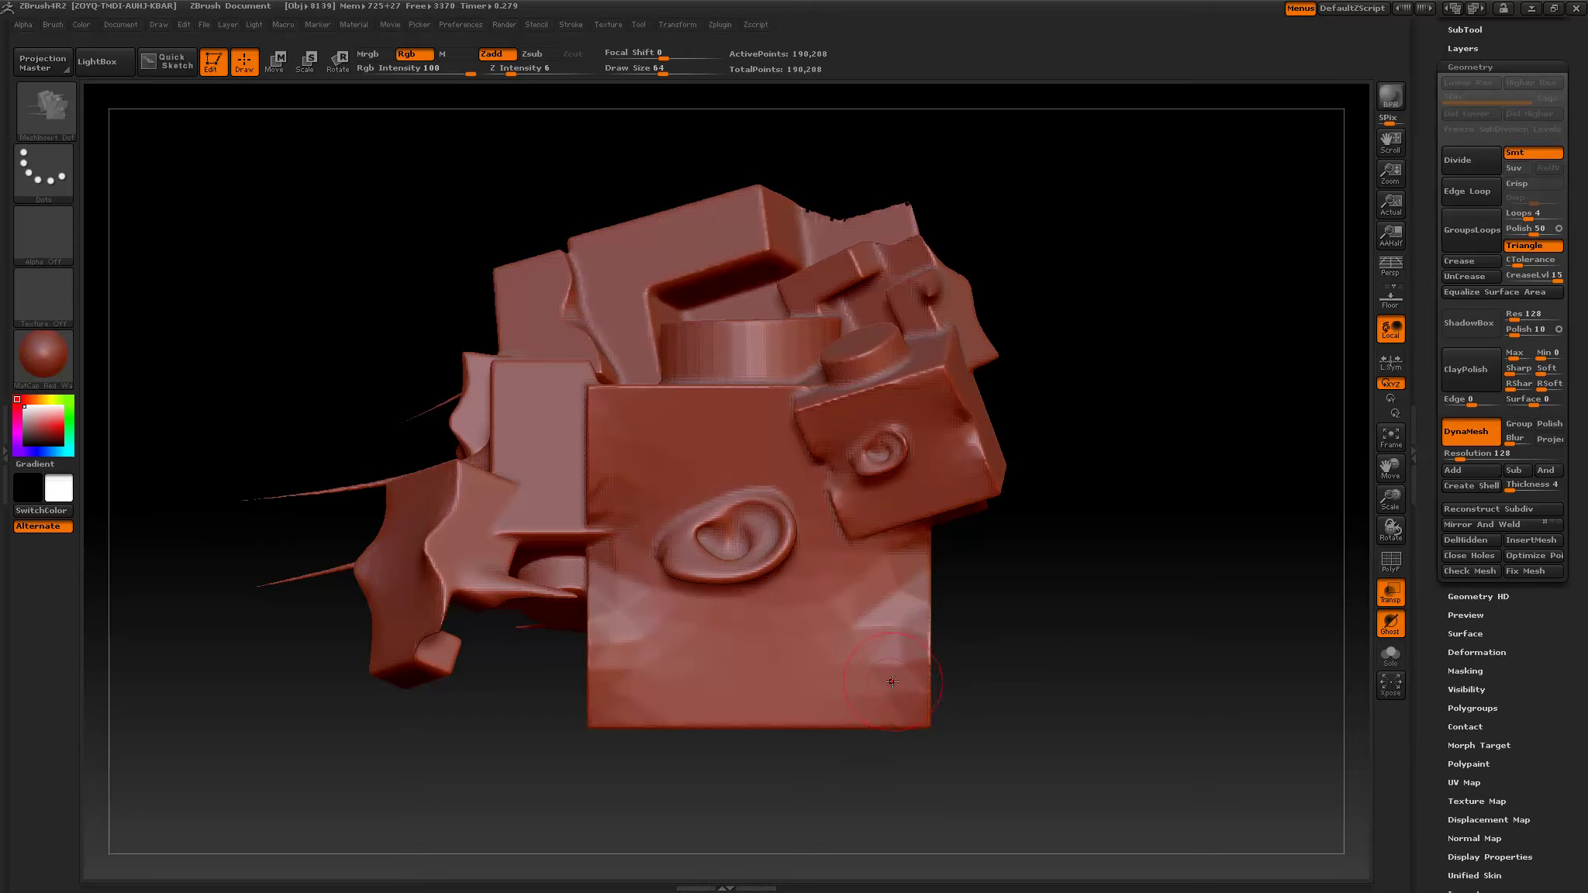
Insert a copy of the model in Zsub mode at the front face's lower right corner and subtract it with DynaMesh.
{"action": "left_click", "coordinate": [534, 53]}
{"action": "left_click_drag", "start_coordinate": [875, 647], "coordinate": [1002, 807]}
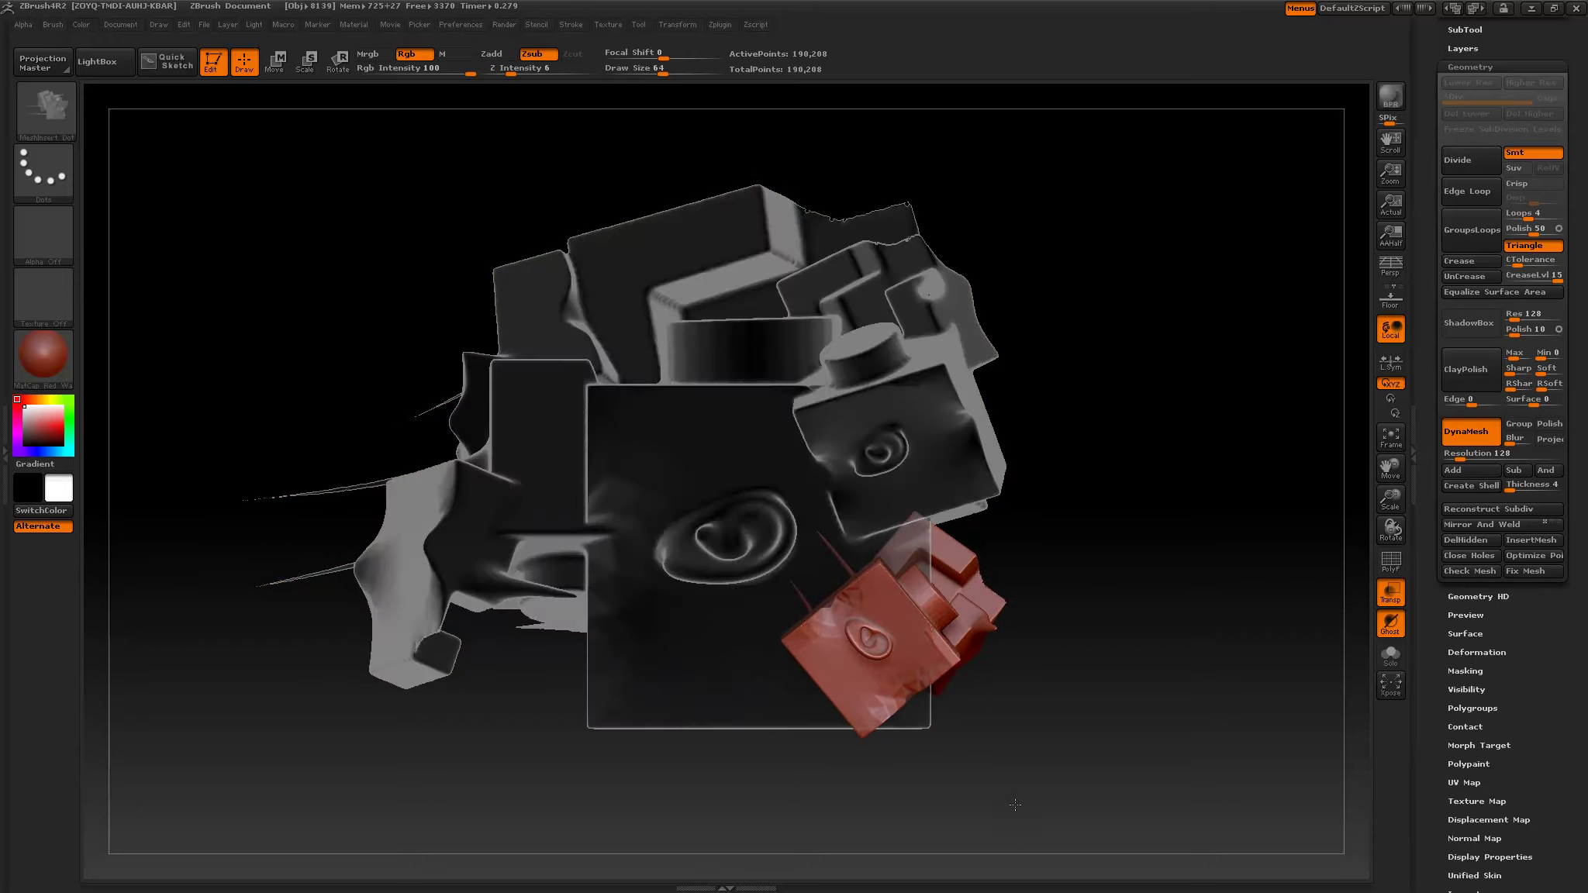
{"action": "left_click_drag", "start_coordinate": [1106, 584], "coordinate": [1155, 749], "text": "ctrl"}
{"action": "left_click_drag", "start_coordinate": [1100, 564], "coordinate": [1163, 721], "text": "ctrl"}
{"action": "mouse_move", "coordinate": [1036, 638]}
{"action": "left_mouse_down"}
{"action": "mouse_move", "coordinate": [1049, 624]}
{"action": "mouse_move", "coordinate": [964, 606]}
{"action": "mouse_move", "coordinate": [1030, 631]}
{"action": "left_mouse_up"}
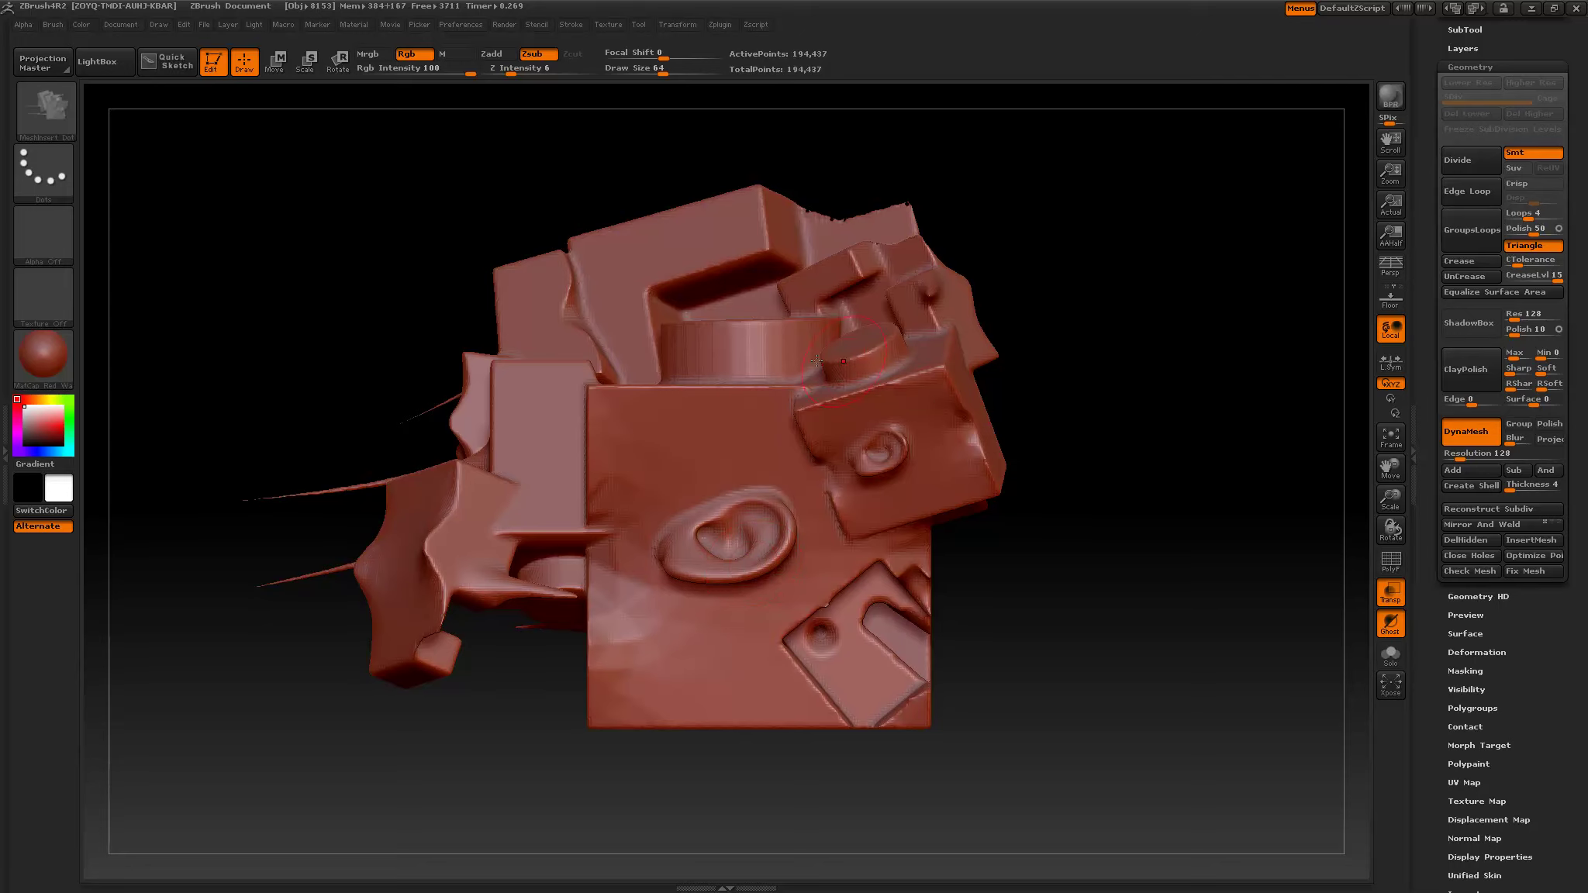
{"action": "mouse_move", "coordinate": [336, 330]}
{"action": "left_mouse_down"}
{"action": "mouse_move", "coordinate": [386, 333]}
{"action": "mouse_move", "coordinate": [287, 312]}
{"action": "left_mouse_up"}
{"action": "mouse_move", "coordinate": [1091, 668]}
{"action": "left_mouse_down"}
{"action": "mouse_move", "coordinate": [1042, 645]}
{"action": "mouse_move", "coordinate": [1084, 690]}
{"action": "left_mouse_up"}
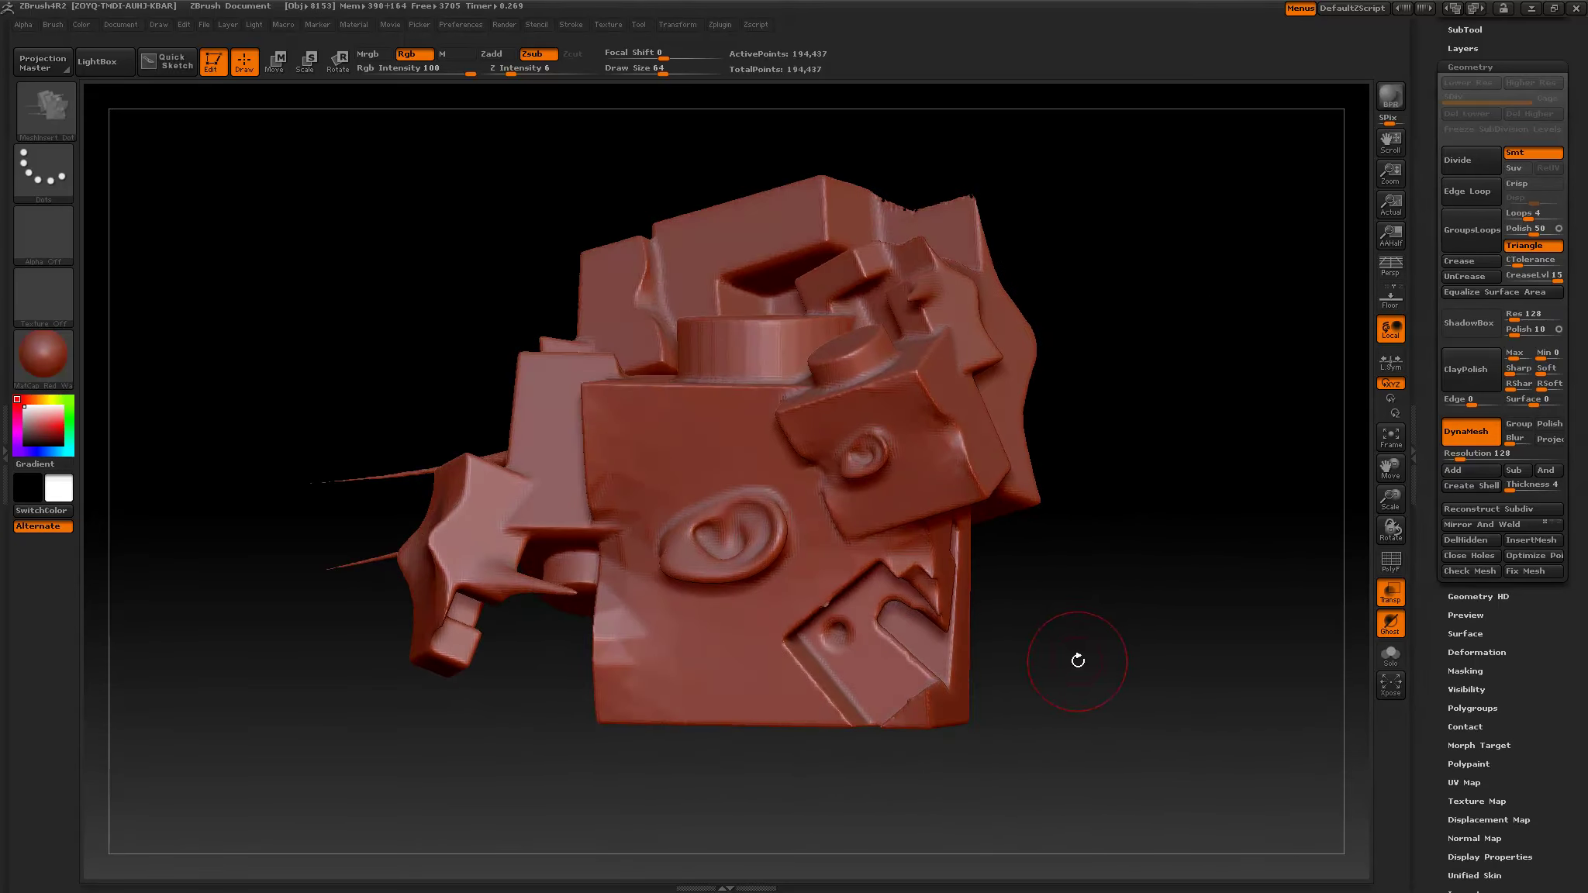
Choose the CurveLathe brush and draw a profile that lathes a dome over the protruding copy on the model's left side.
{"action": "left_click", "coordinate": [45, 111]}
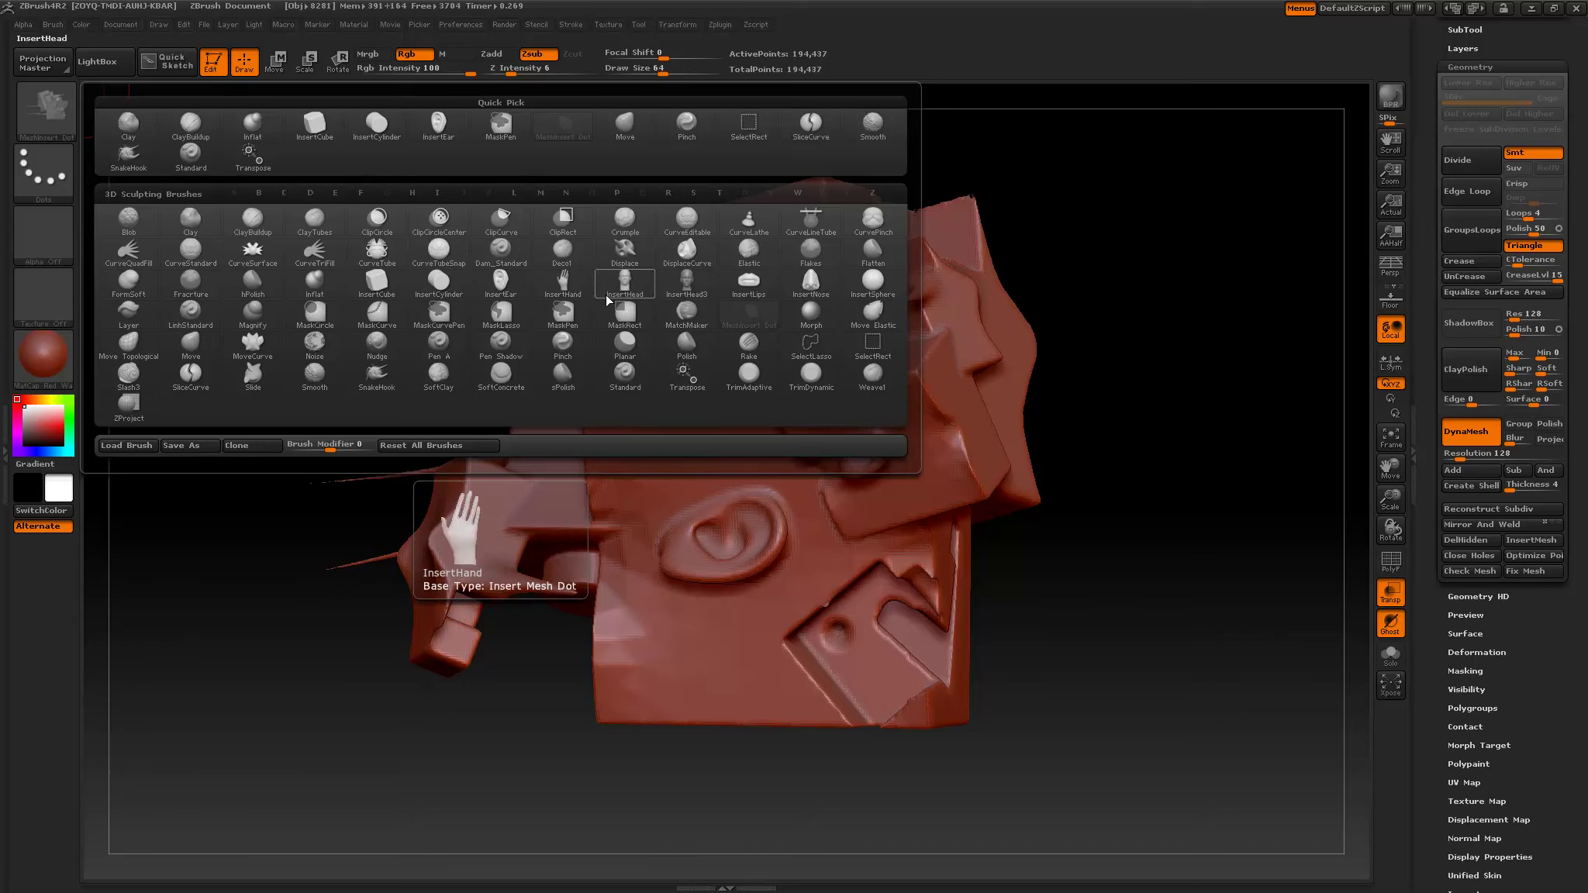
{"action": "left_click", "coordinate": [748, 226]}
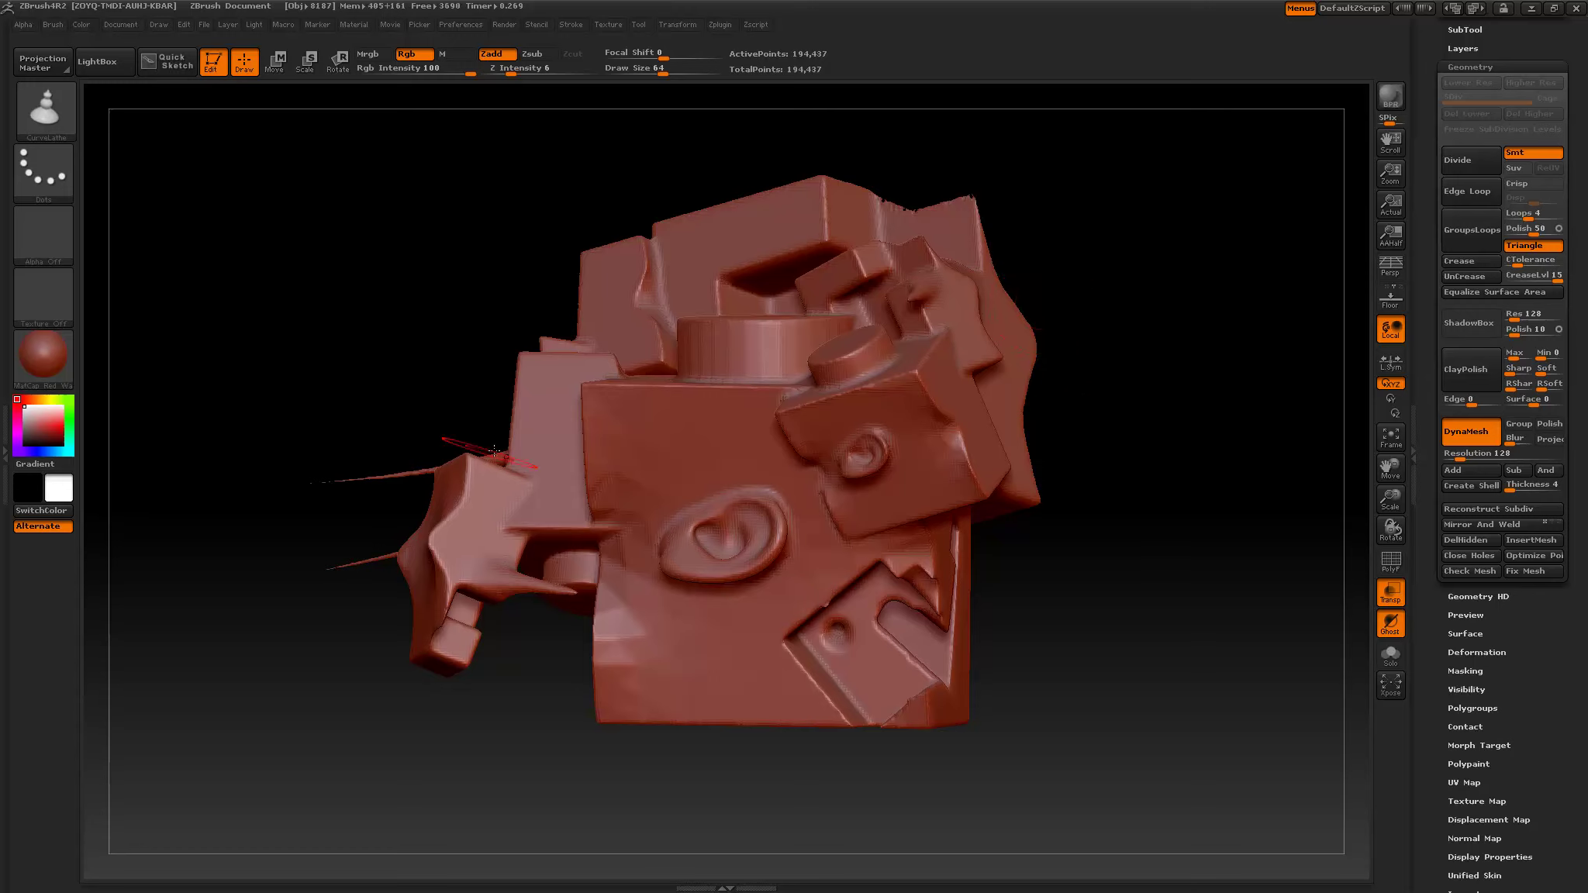
{"action": "mouse_move", "coordinate": [445, 484]}
{"action": "left_mouse_down"}
{"action": "mouse_move", "coordinate": [388, 567]}
{"action": "mouse_move", "coordinate": [377, 635]}
{"action": "left_mouse_up"}
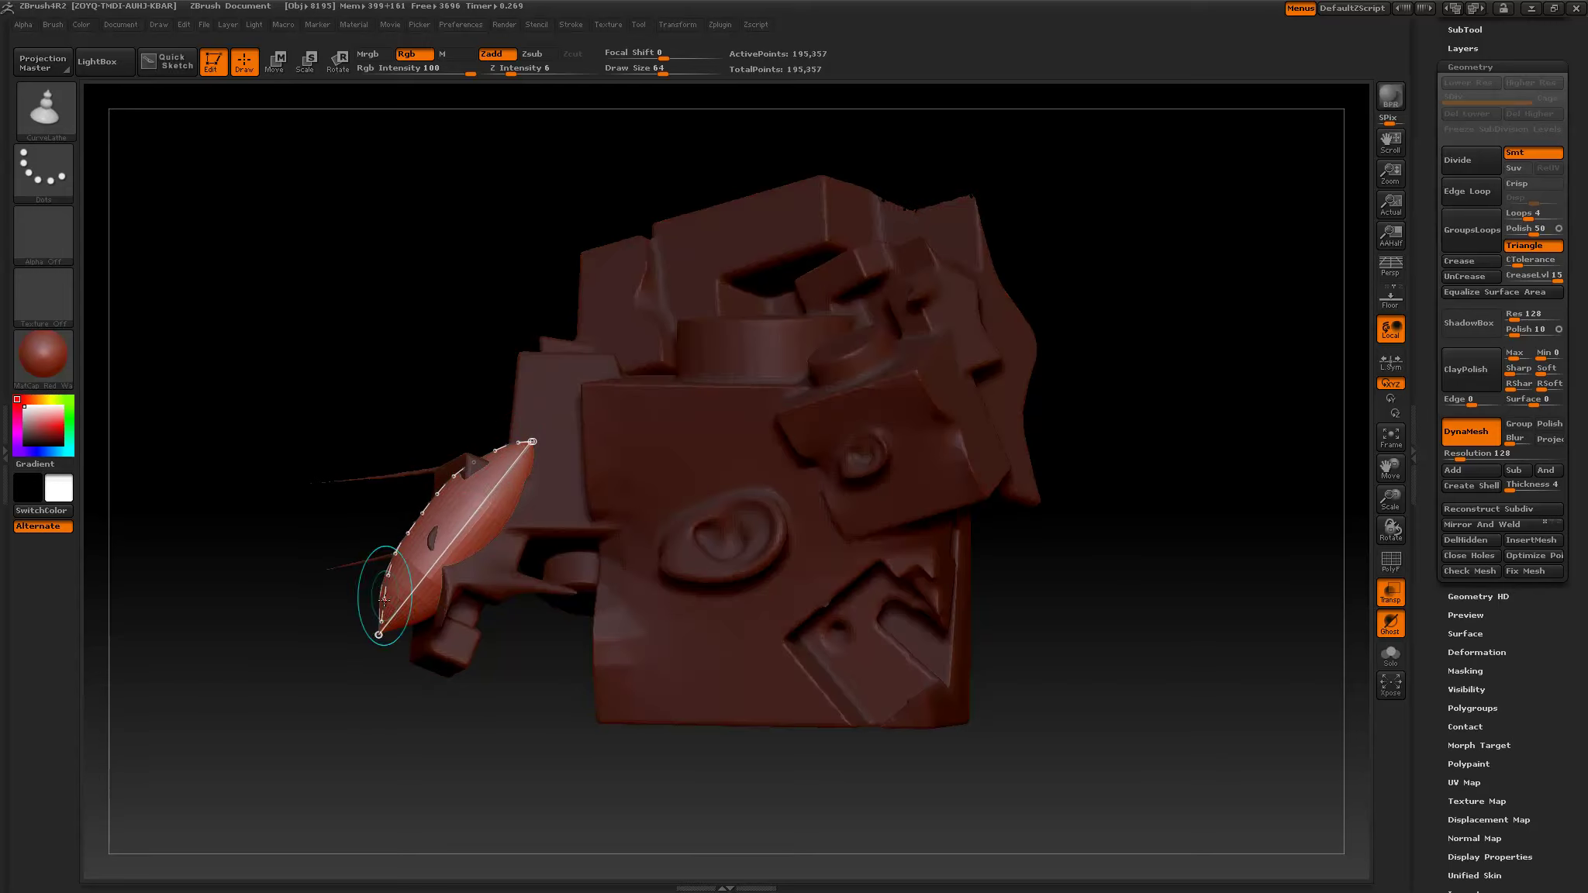
{"action": "left_click", "coordinate": [381, 596]}
{"action": "key", "text": "ctrl+z"}
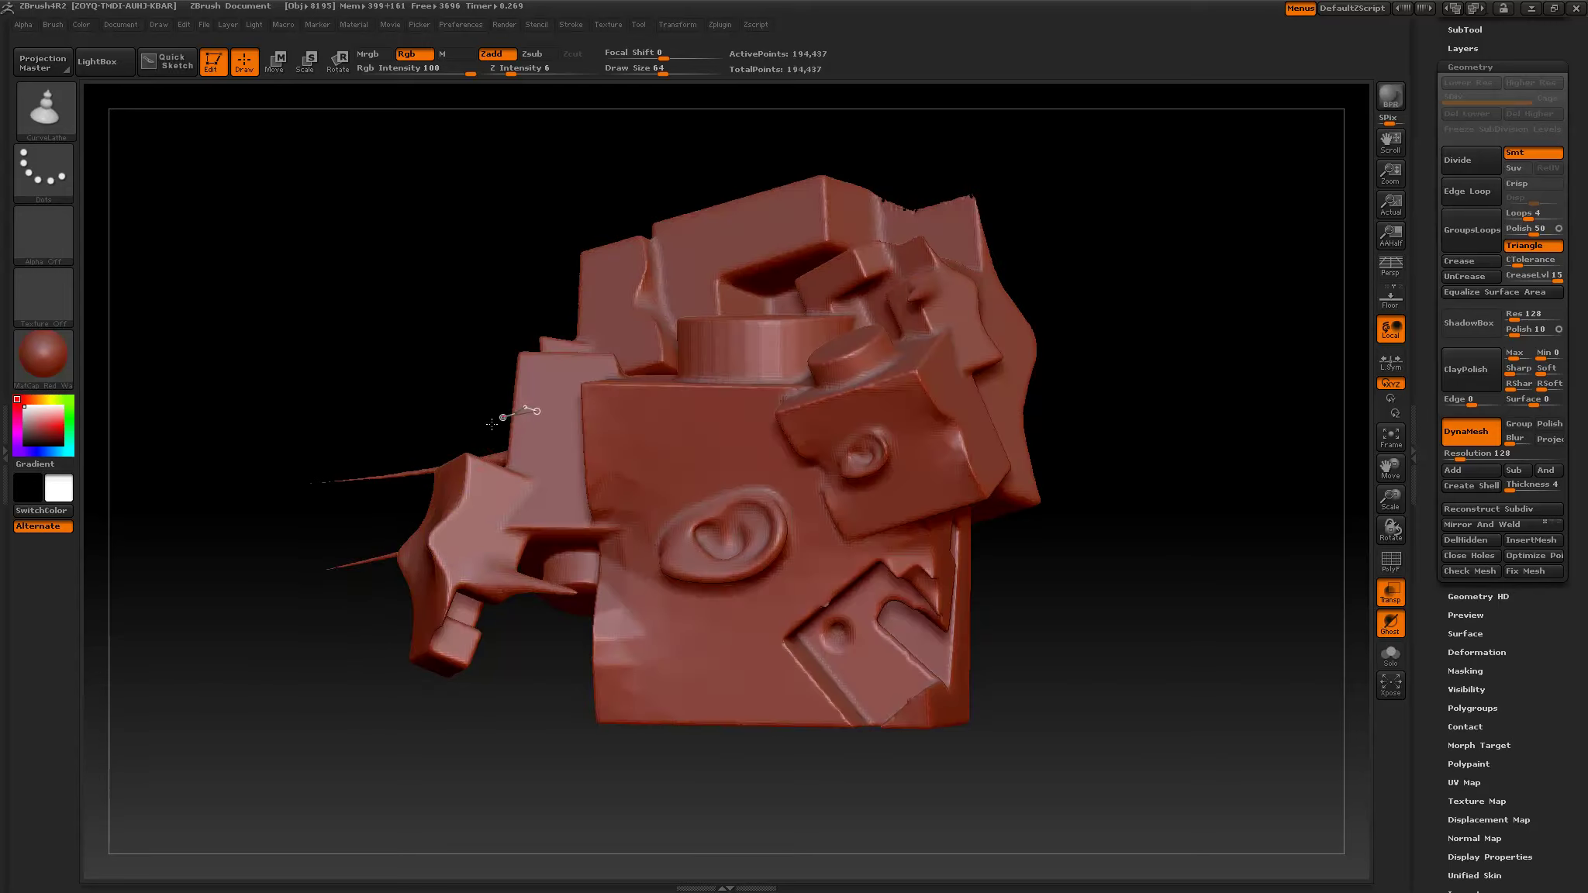
{"action": "mouse_move", "coordinate": [483, 429]}
{"action": "left_mouse_down"}
{"action": "mouse_move", "coordinate": [364, 549]}
{"action": "mouse_move", "coordinate": [340, 629]}
{"action": "mouse_move", "coordinate": [542, 640]}
{"action": "left_mouse_up"}
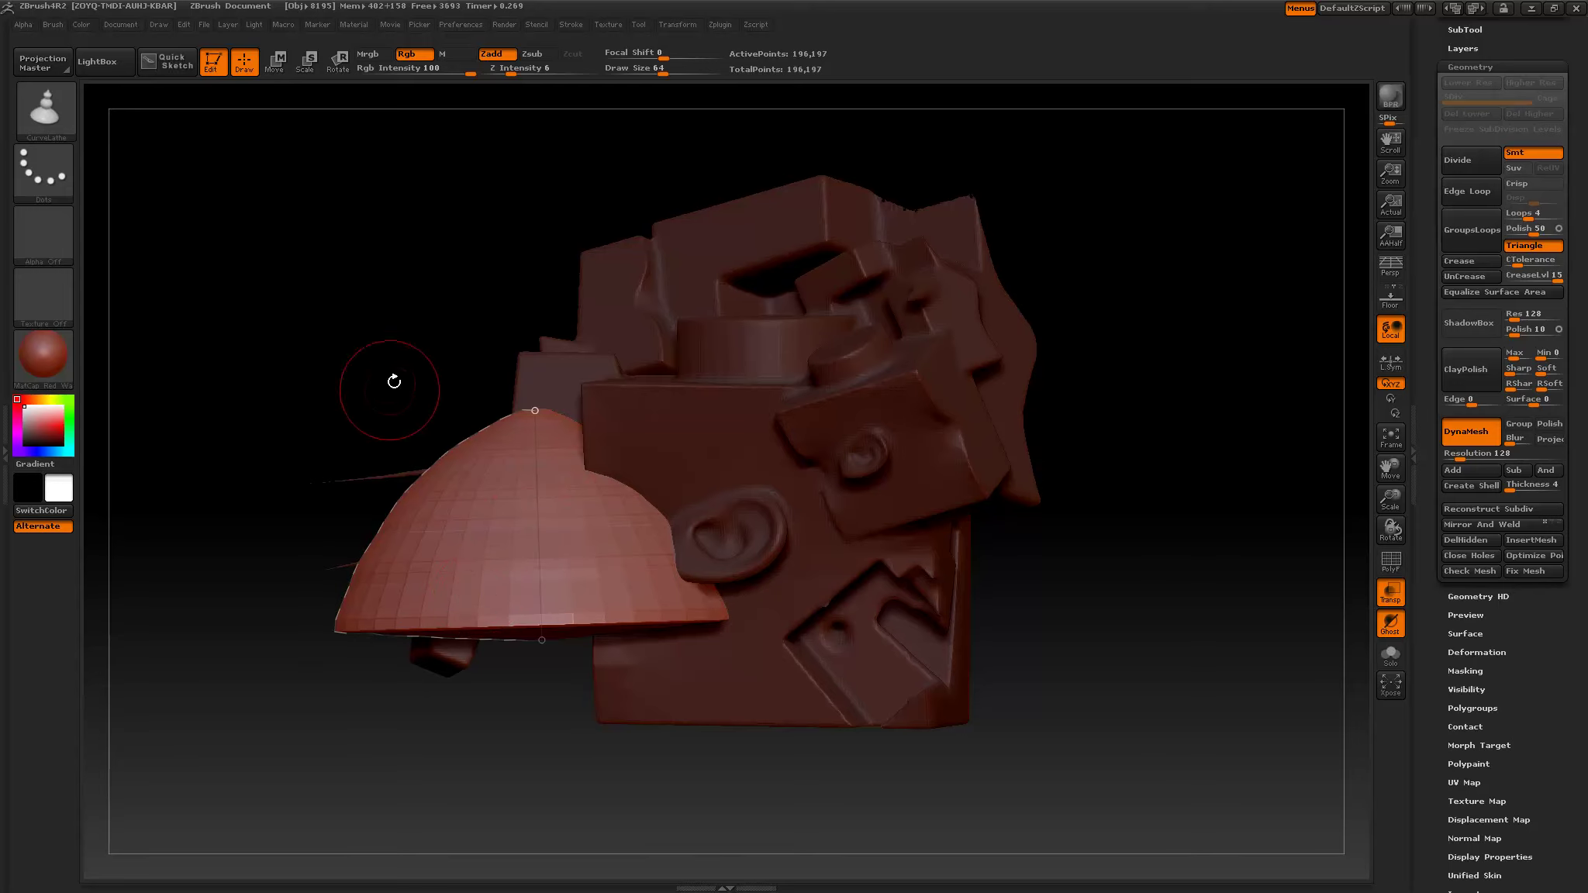
{"action": "mouse_move", "coordinate": [380, 365]}
{"action": "left_mouse_down"}
{"action": "mouse_move", "coordinate": [439, 364]}
{"action": "mouse_move", "coordinate": [406, 364]}
{"action": "left_mouse_up"}
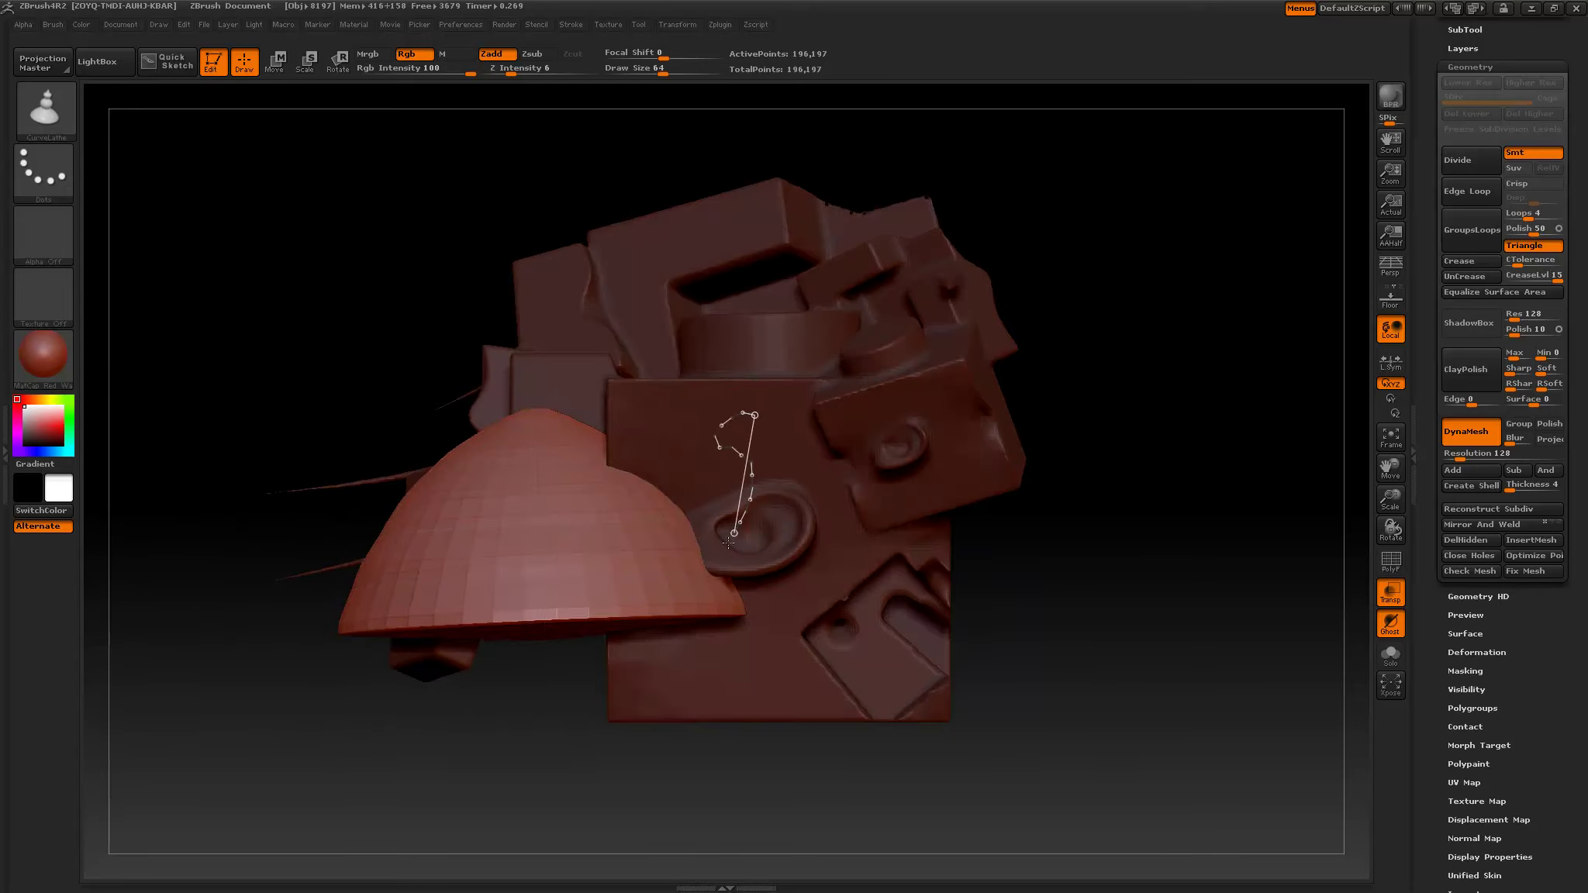
Try lathing a second shape from a curve across the ear on the front face, and undo it.
{"action": "mouse_move", "coordinate": [721, 552]}
{"action": "left_mouse_down"}
{"action": "mouse_move", "coordinate": [657, 655]}
{"action": "mouse_move", "coordinate": [687, 733]}
{"action": "mouse_move", "coordinate": [786, 772]}
{"action": "left_mouse_up"}
{"action": "key", "text": "ctrl+z"}
{"action": "key", "text": "ctrl+z"}
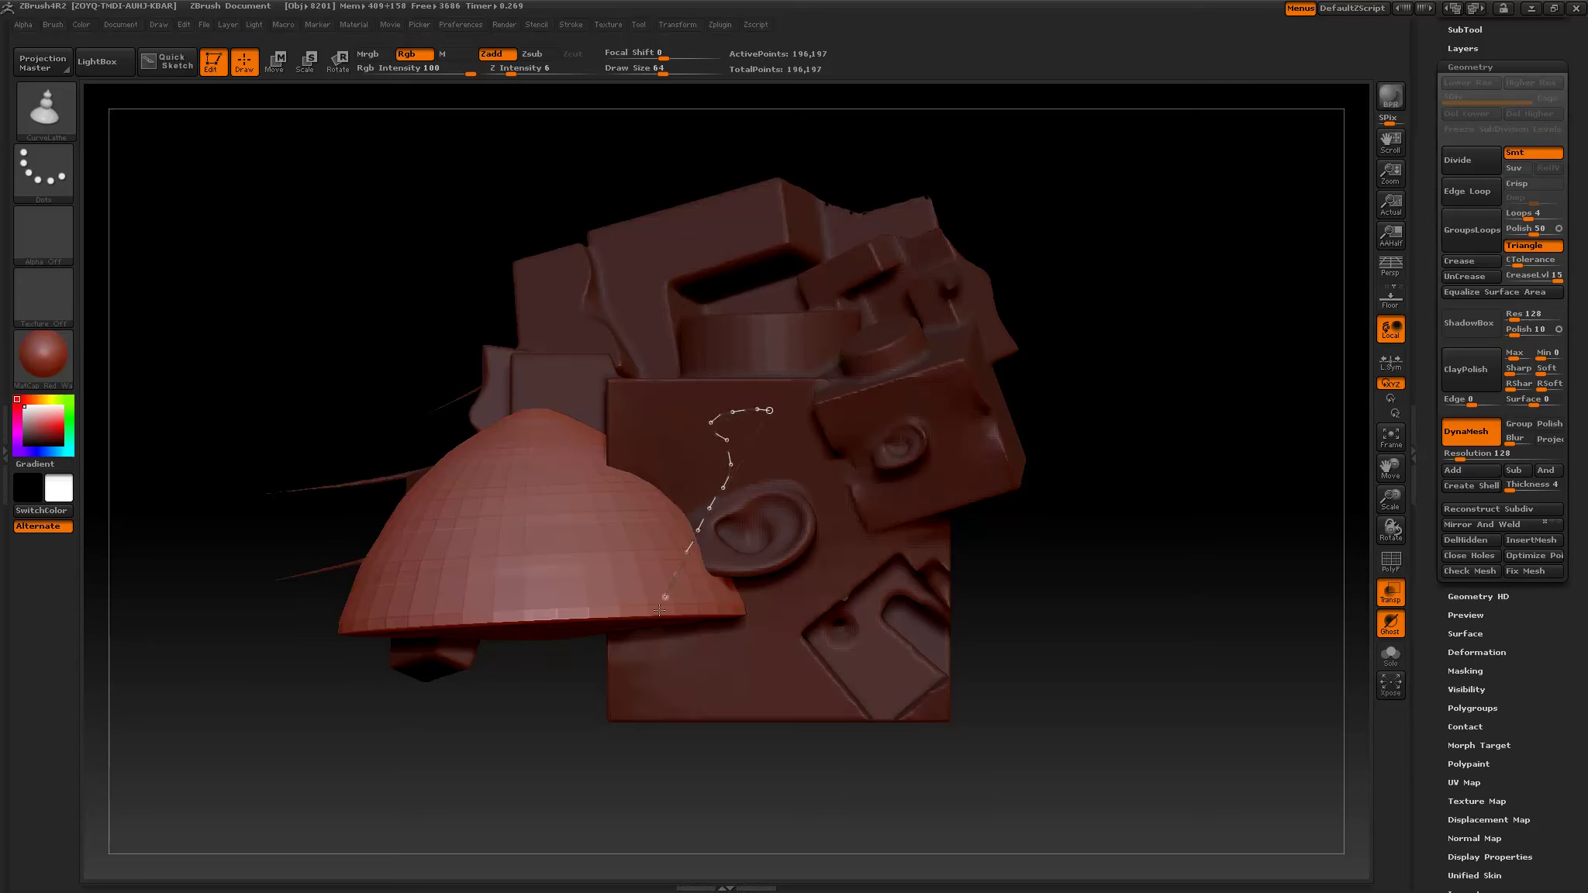
Draw a vase profile across the ear on the front face with CurveLathe and fuse the lathed shape into the model with DynaMesh.
{"action": "mouse_move", "coordinate": [656, 618]}
{"action": "left_mouse_down"}
{"action": "mouse_move", "coordinate": [645, 663]}
{"action": "mouse_move", "coordinate": [722, 749]}
{"action": "mouse_move", "coordinate": [791, 756]}
{"action": "left_mouse_up"}
{"action": "left_click_drag", "start_coordinate": [1123, 478], "coordinate": [1092, 460]}
{"action": "mouse_move", "coordinate": [1025, 537]}
{"action": "left_mouse_down"}
{"action": "mouse_move", "coordinate": [1067, 532]}
{"action": "mouse_move", "coordinate": [1092, 454]}
{"action": "mouse_move", "coordinate": [1031, 443]}
{"action": "mouse_move", "coordinate": [1000, 513]}
{"action": "mouse_move", "coordinate": [1025, 601]}
{"action": "mouse_move", "coordinate": [1057, 553]}
{"action": "left_mouse_up"}
{"action": "left_click_drag", "start_coordinate": [1043, 495], "coordinate": [1114, 601], "text": "ctrl"}
{"action": "left_click_drag", "start_coordinate": [1020, 471], "coordinate": [1126, 633], "text": "ctrl"}
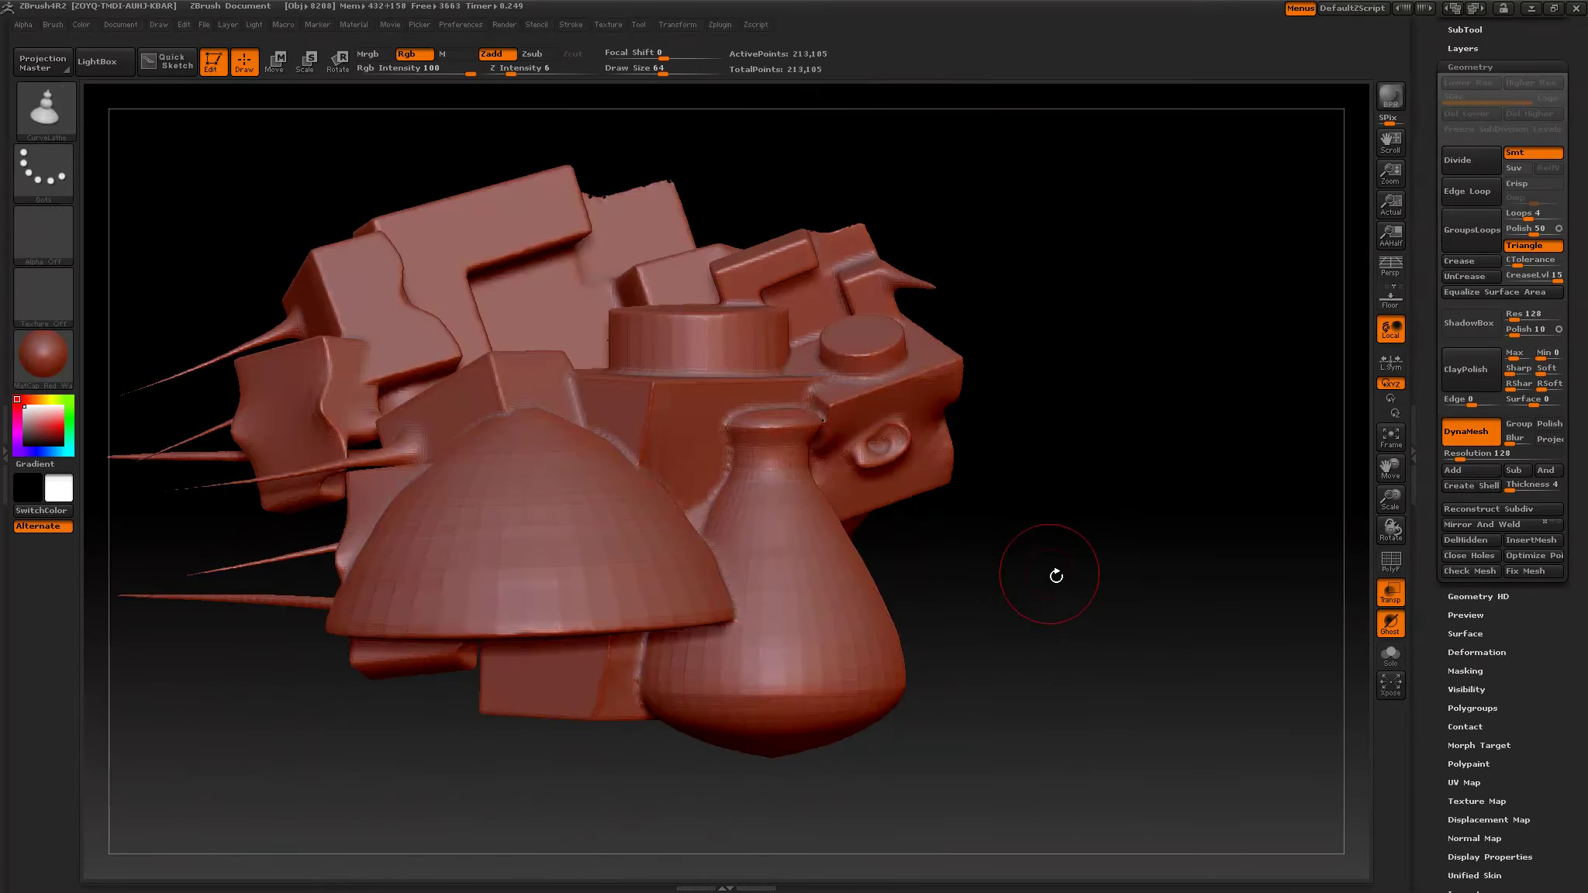
{"action": "left_click_drag", "start_coordinate": [1056, 575], "coordinate": [1022, 582]}
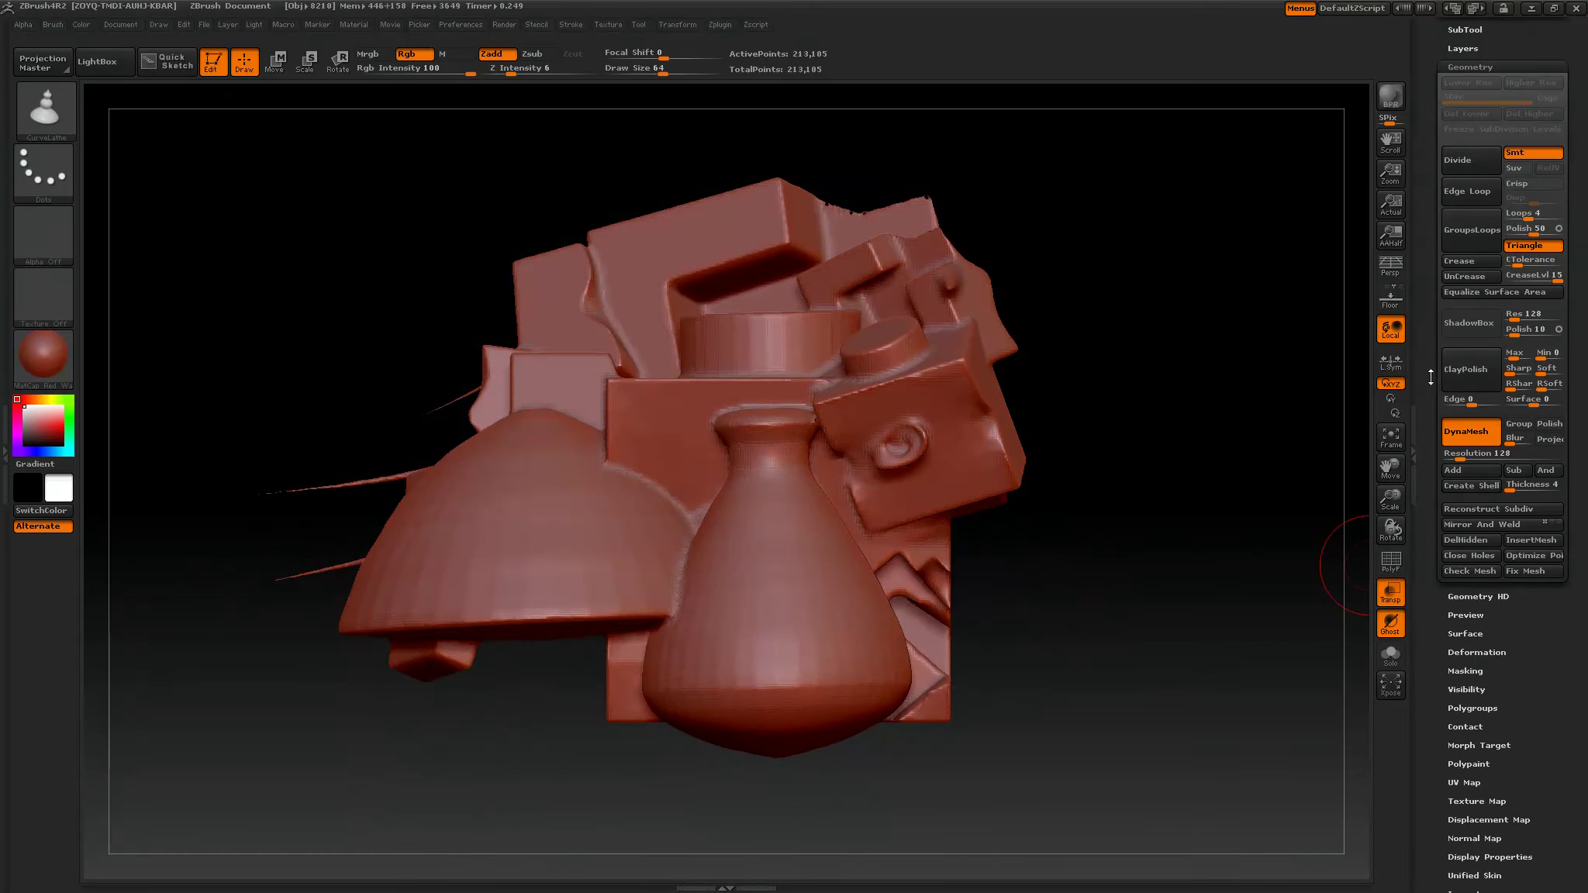
Switch to the Cube3D_1 primitive, convert it to a PolyMesh3D and turn it into a DynaMesh.
{"action": "left_click_drag", "start_coordinate": [1431, 377], "coordinate": [1431, 537]}
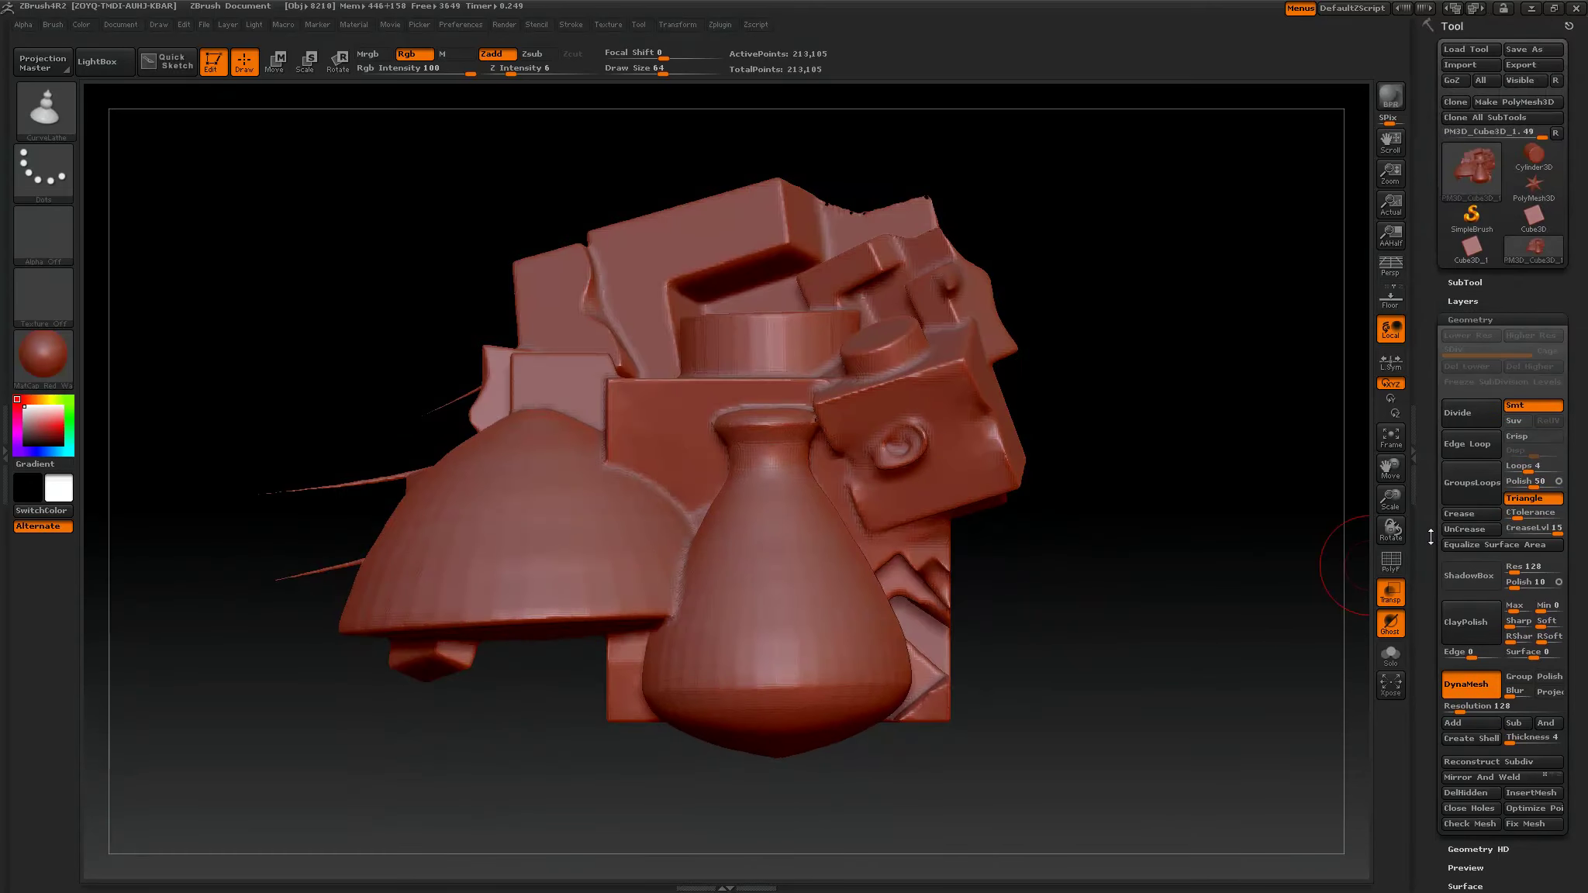
{"action": "left_click", "coordinate": [1472, 256]}
{"action": "left_click", "coordinate": [1517, 101]}
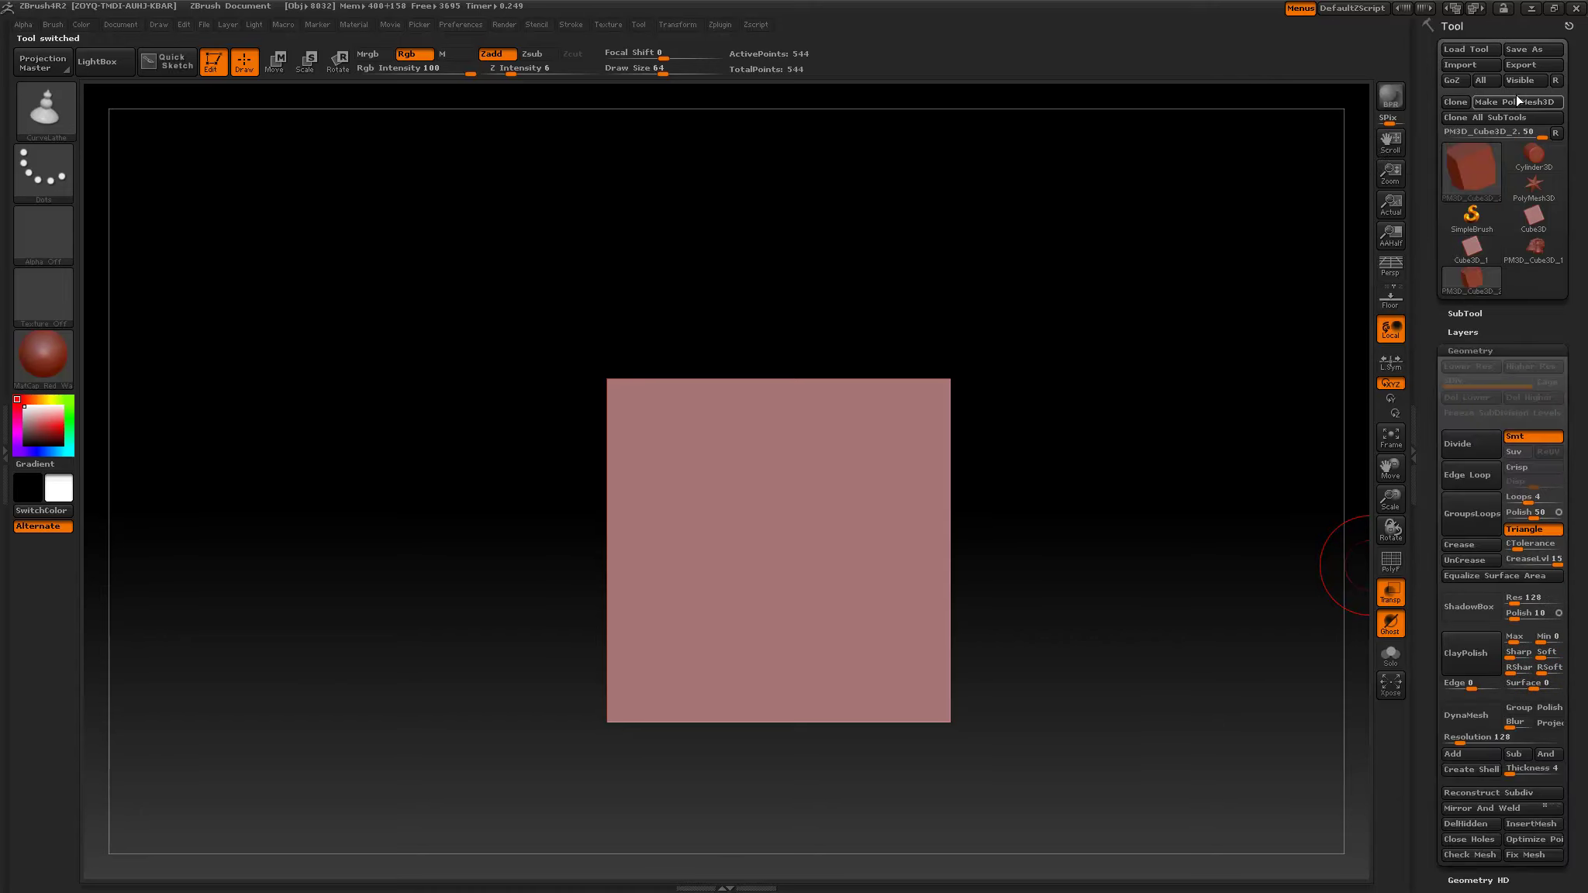
{"action": "left_click_drag", "start_coordinate": [1576, 354], "coordinate": [1518, 276]}
{"action": "left_click", "coordinate": [1472, 405]}
{"action": "left_click_drag", "start_coordinate": [1081, 500], "coordinate": [1301, 400]}
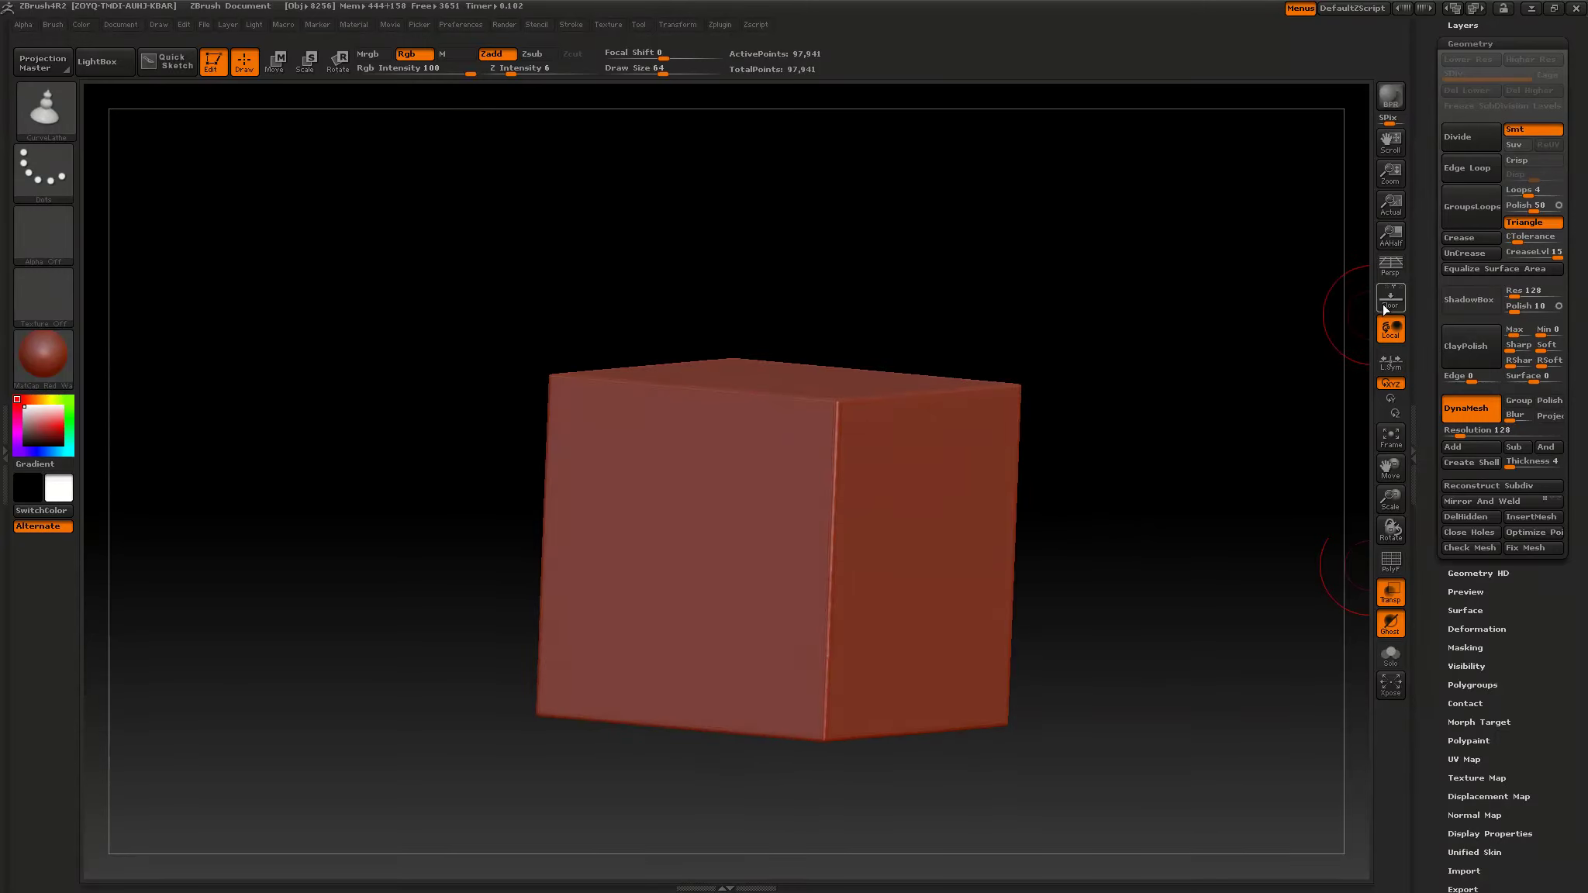
Select the CurveLineTube brush and face the cube straight on with perspective turned off.
{"action": "left_click", "coordinate": [1391, 266]}
{"action": "left_click_drag", "start_coordinate": [1142, 373], "coordinate": [486, 259]}
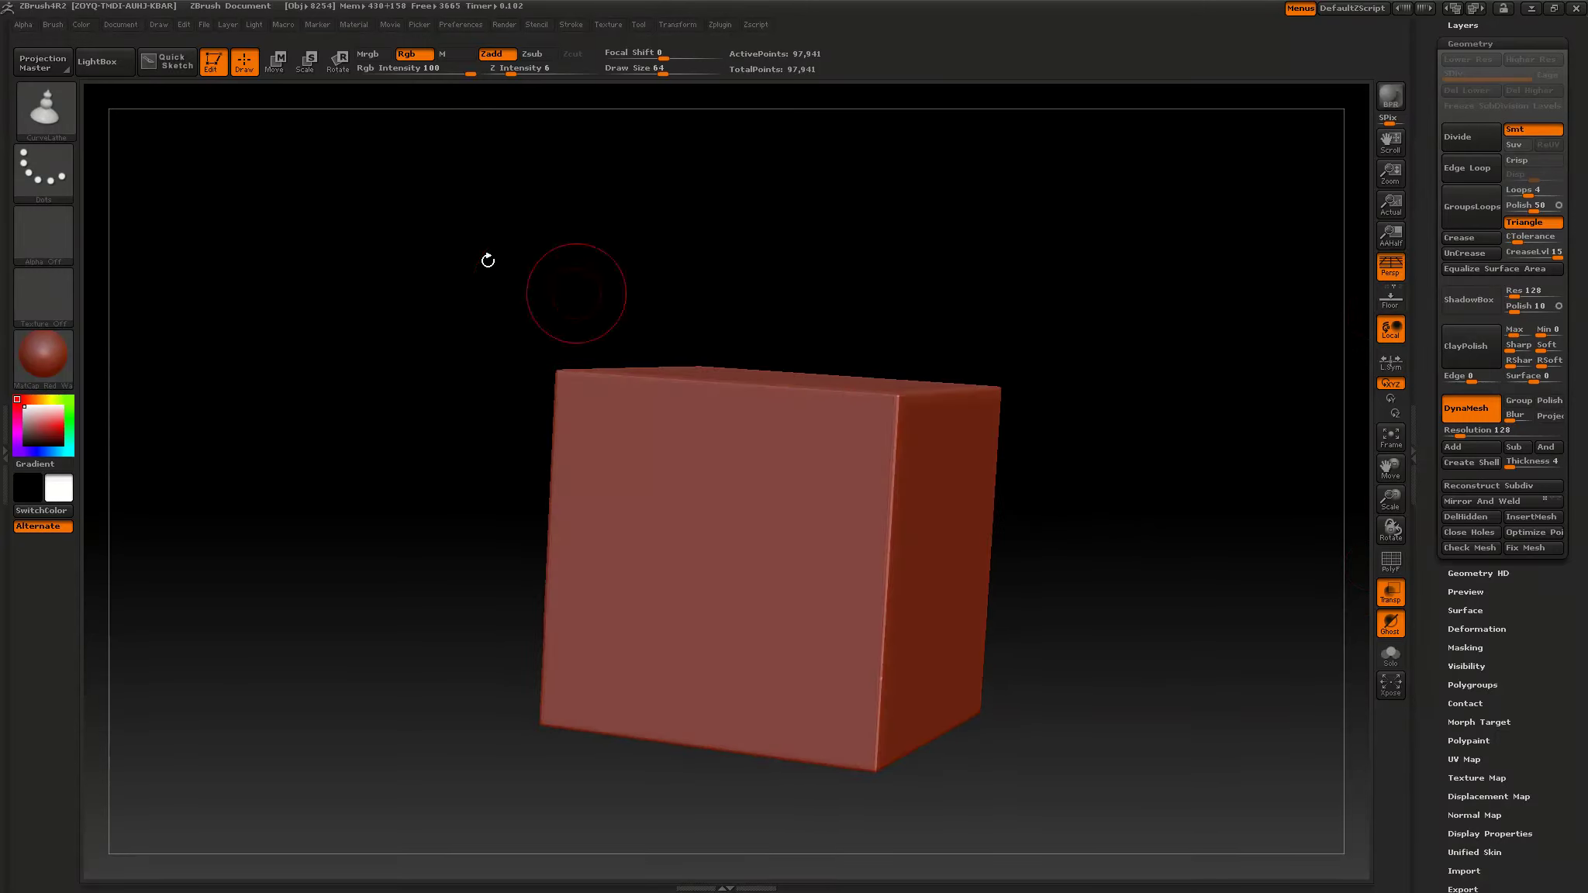
{"action": "left_click", "coordinate": [44, 114]}
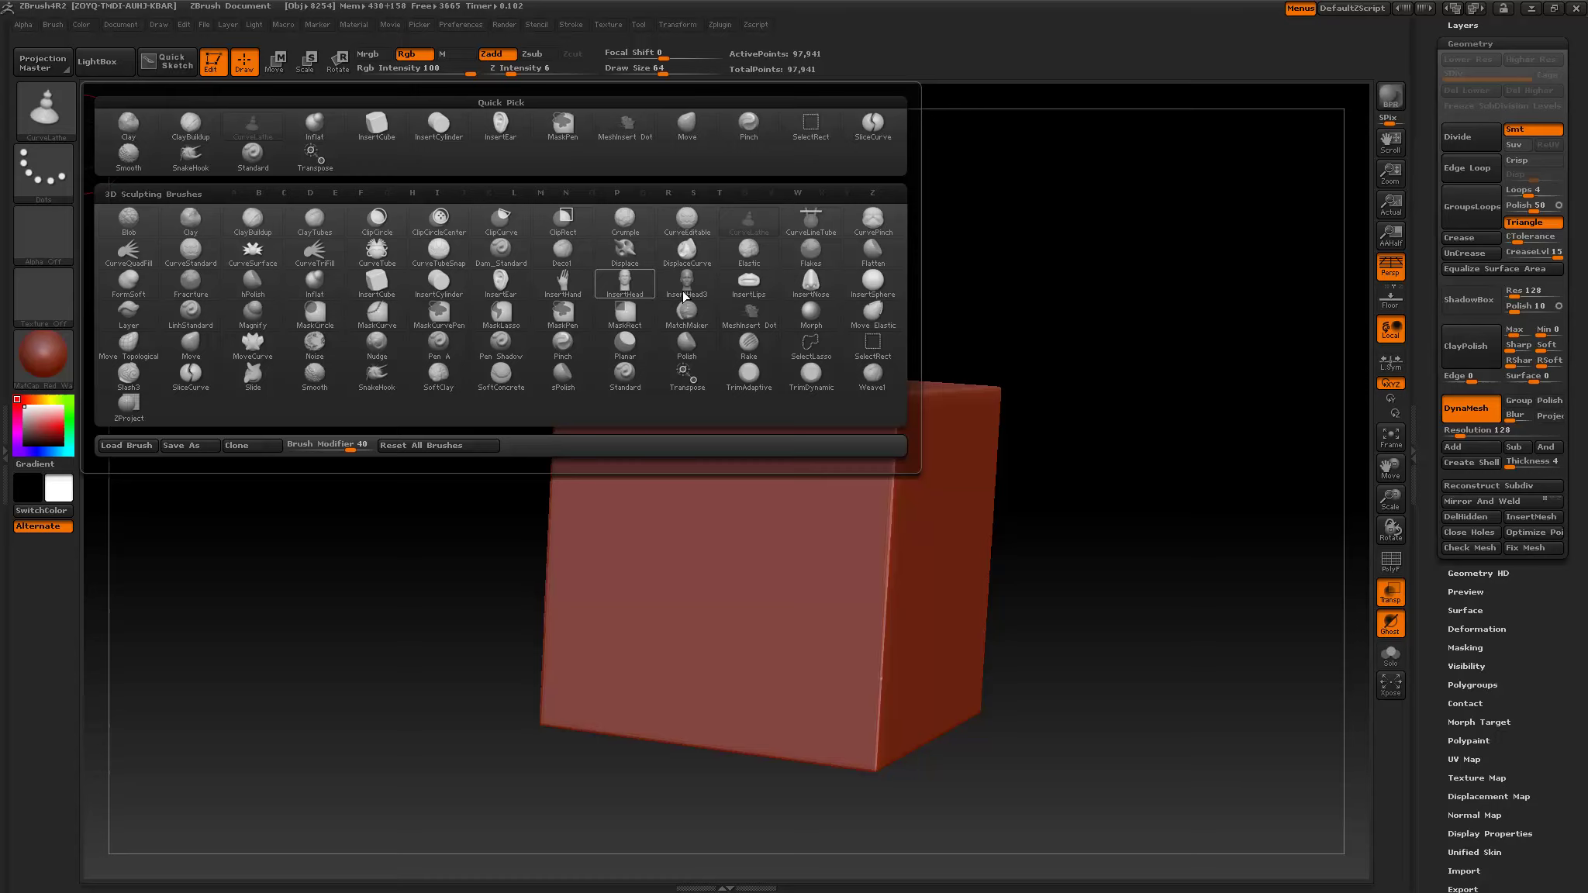
{"action": "left_click", "coordinate": [804, 235]}
{"action": "left_click_drag", "start_coordinate": [1102, 457], "coordinate": [1120, 458], "text": "shift"}
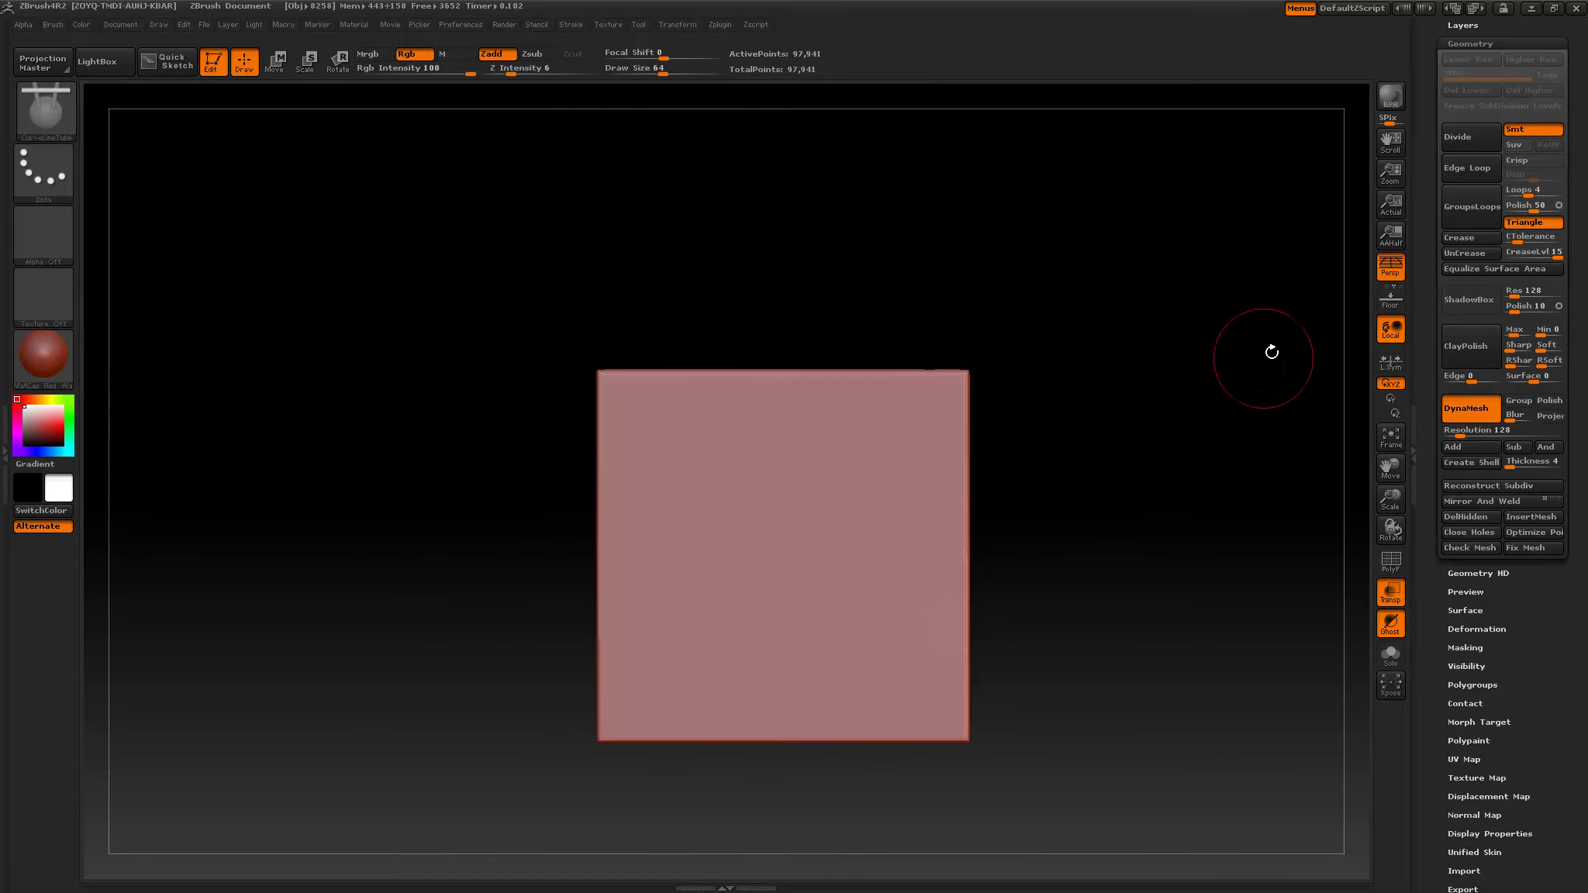
{"action": "left_click", "coordinate": [1390, 266]}
Draw a straight tube sloping down from the cube's left edge and move it sideways into the cube.
{"action": "left_click_drag", "start_coordinate": [640, 494], "coordinate": [279, 732]}
{"action": "mouse_move", "coordinate": [421, 469]}
{"action": "left_mouse_down"}
{"action": "mouse_move", "coordinate": [475, 490]}
{"action": "mouse_move", "coordinate": [408, 482]}
{"action": "mouse_move", "coordinate": [473, 503]}
{"action": "left_mouse_up"}
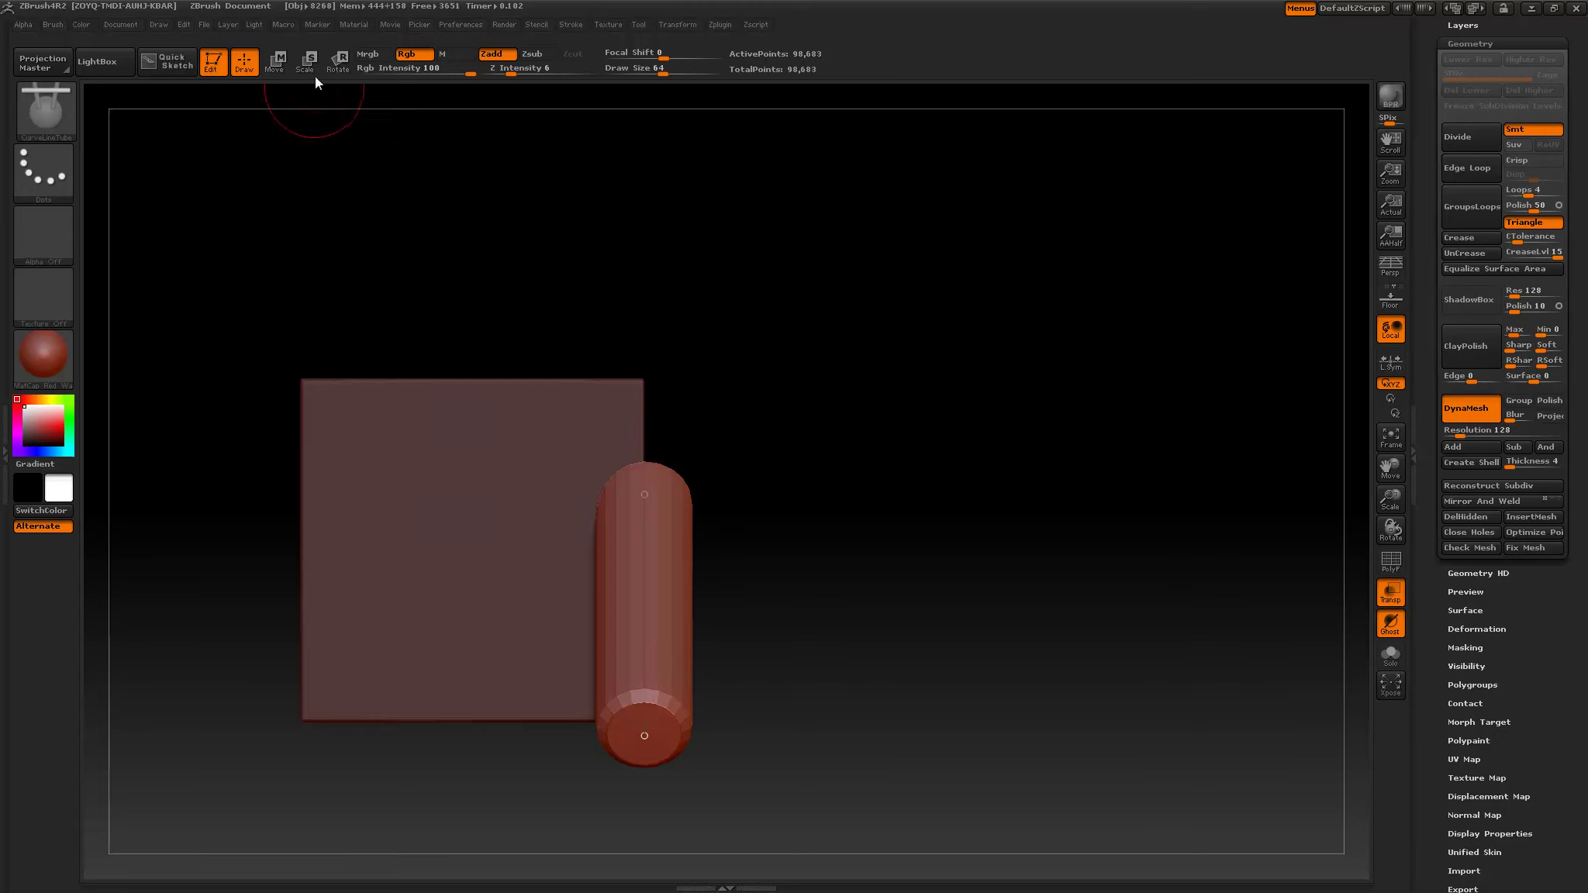
{"action": "left_click", "coordinate": [273, 61]}
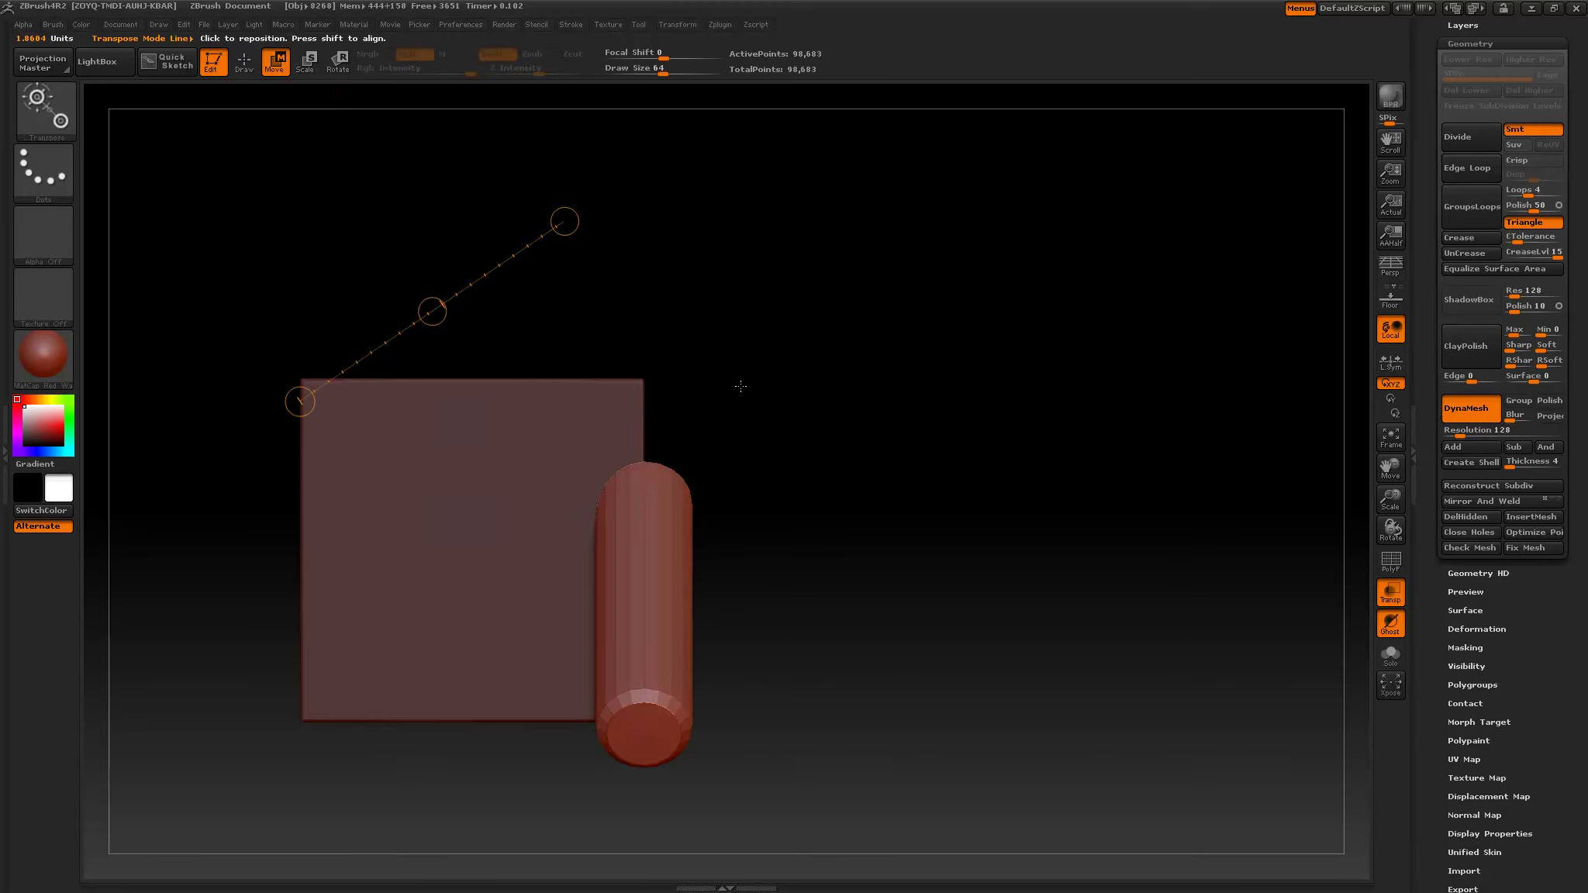
{"action": "left_click_drag", "start_coordinate": [738, 380], "coordinate": [748, 503], "text": "shift"}
{"action": "left_click_drag", "start_coordinate": [645, 469], "coordinate": [645, 784], "text": "shift"}
{"action": "left_click_drag", "start_coordinate": [645, 627], "coordinate": [503, 623]}
{"action": "left_click_drag", "start_coordinate": [708, 575], "coordinate": [691, 521]}
Fuse the tube into the cube with DynaMesh, and undo back to the plain cube.
{"action": "left_click_drag", "start_coordinate": [817, 518], "coordinate": [910, 549], "text": "ctrl"}
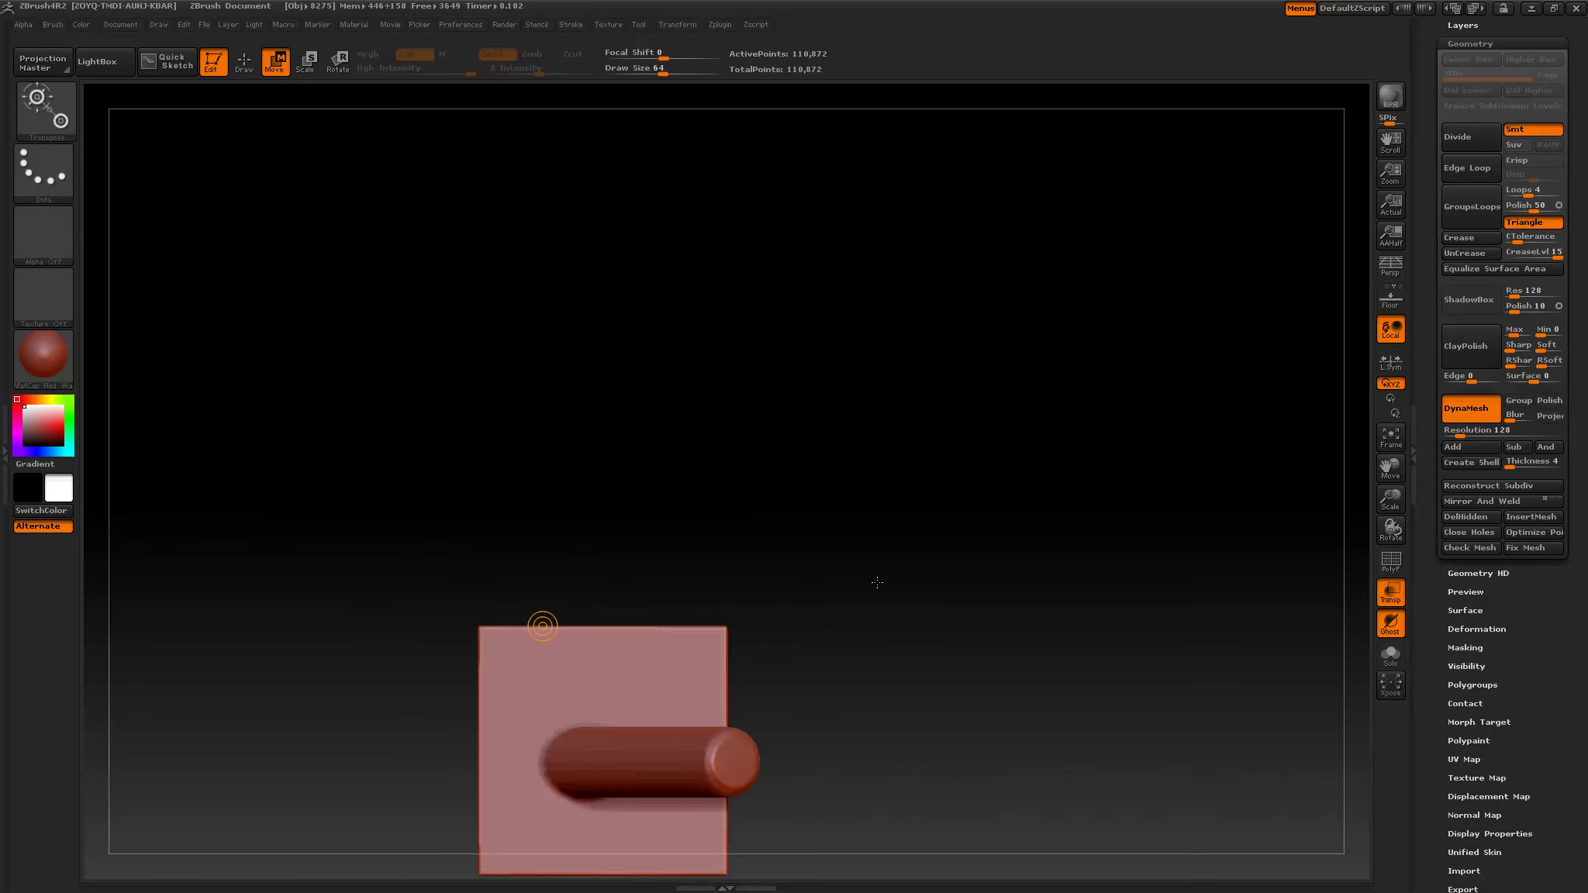
{"action": "left_click_drag", "start_coordinate": [861, 608], "coordinate": [809, 615]}
{"action": "key", "text": "ctrl+z"}
{"action": "key", "text": "ctrl+z"}
{"action": "key", "text": "ctrl+z"}
Turn on X symmetry and return to Draw mode with the cube's front face in view.
{"action": "left_click_drag", "start_coordinate": [923, 530], "coordinate": [844, 559]}
{"action": "left_click_drag", "start_coordinate": [650, 568], "coordinate": [1052, 358], "text": "alt"}
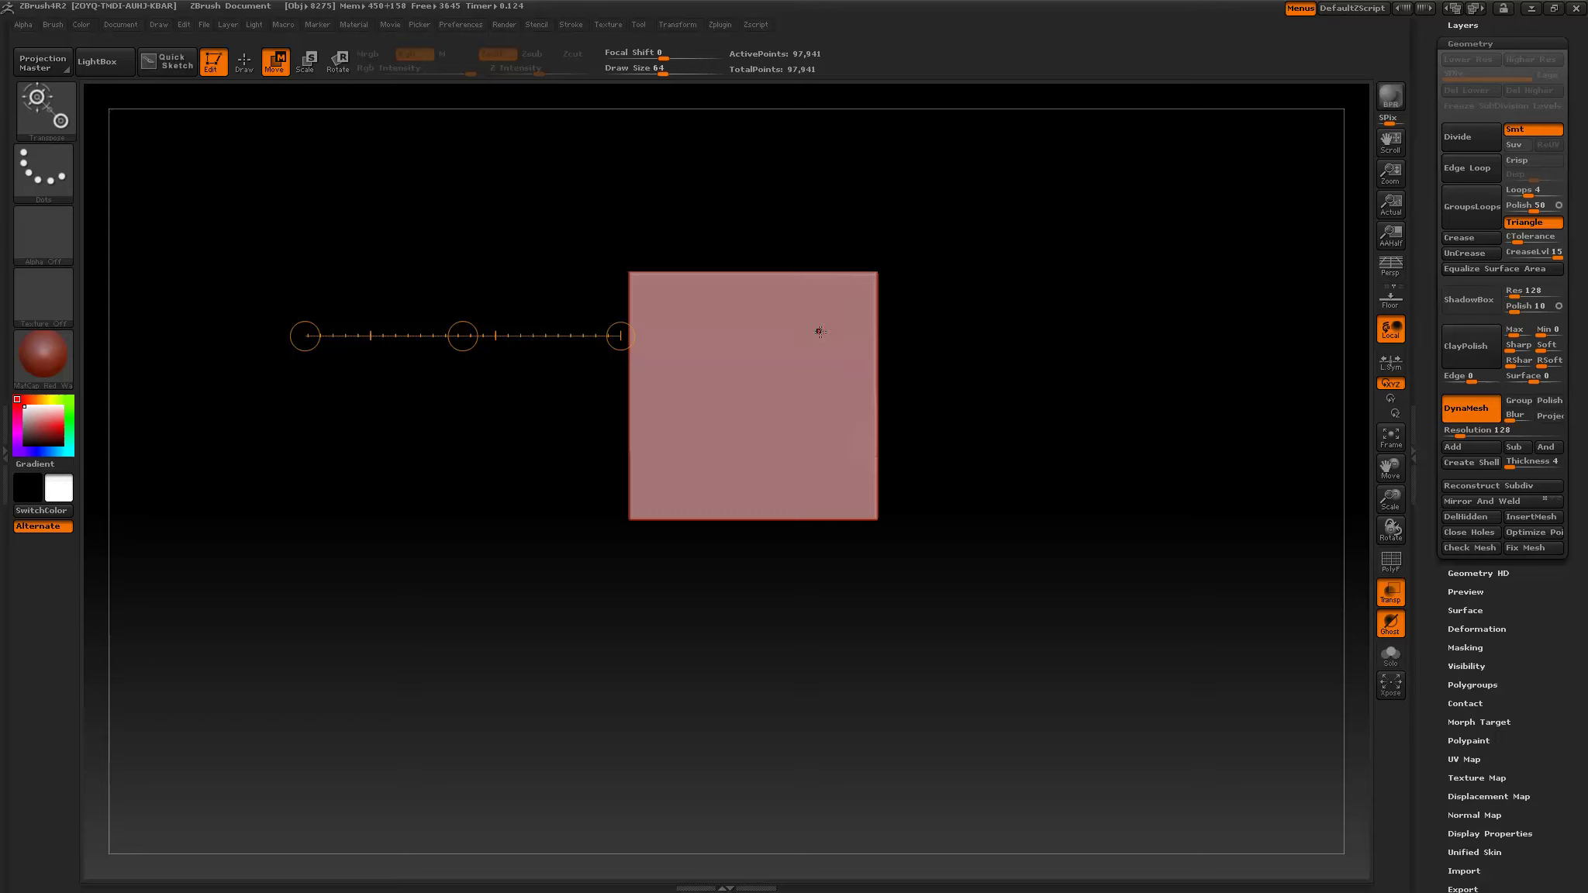
{"action": "key", "text": "x"}
{"action": "left_click_drag", "start_coordinate": [969, 472], "coordinate": [1032, 543]}
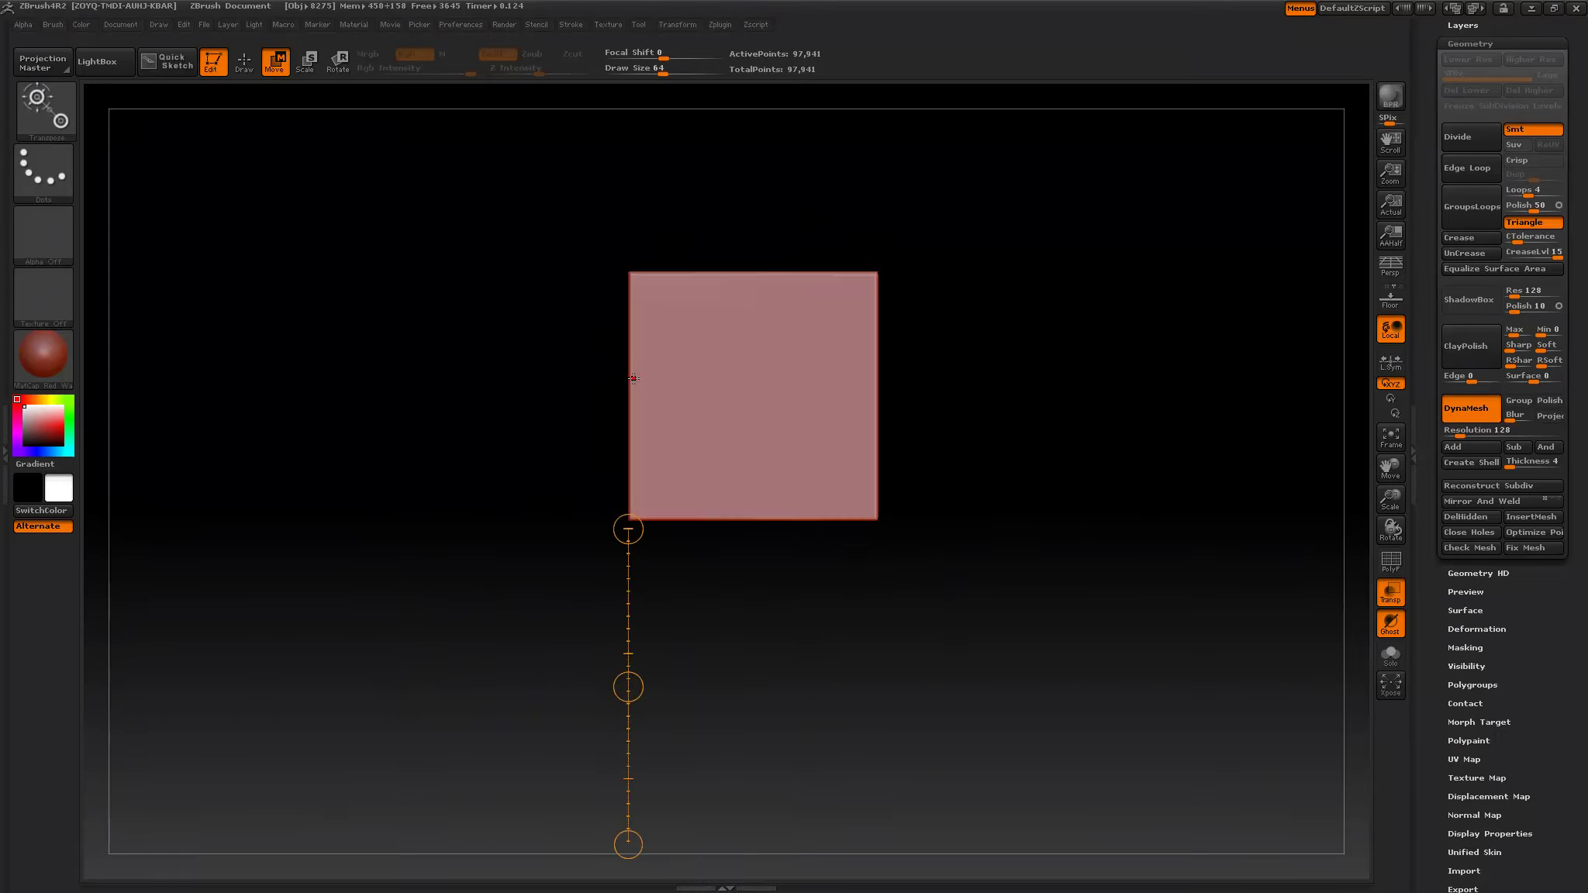
{"action": "left_click_drag", "start_coordinate": [985, 388], "coordinate": [986, 451]}
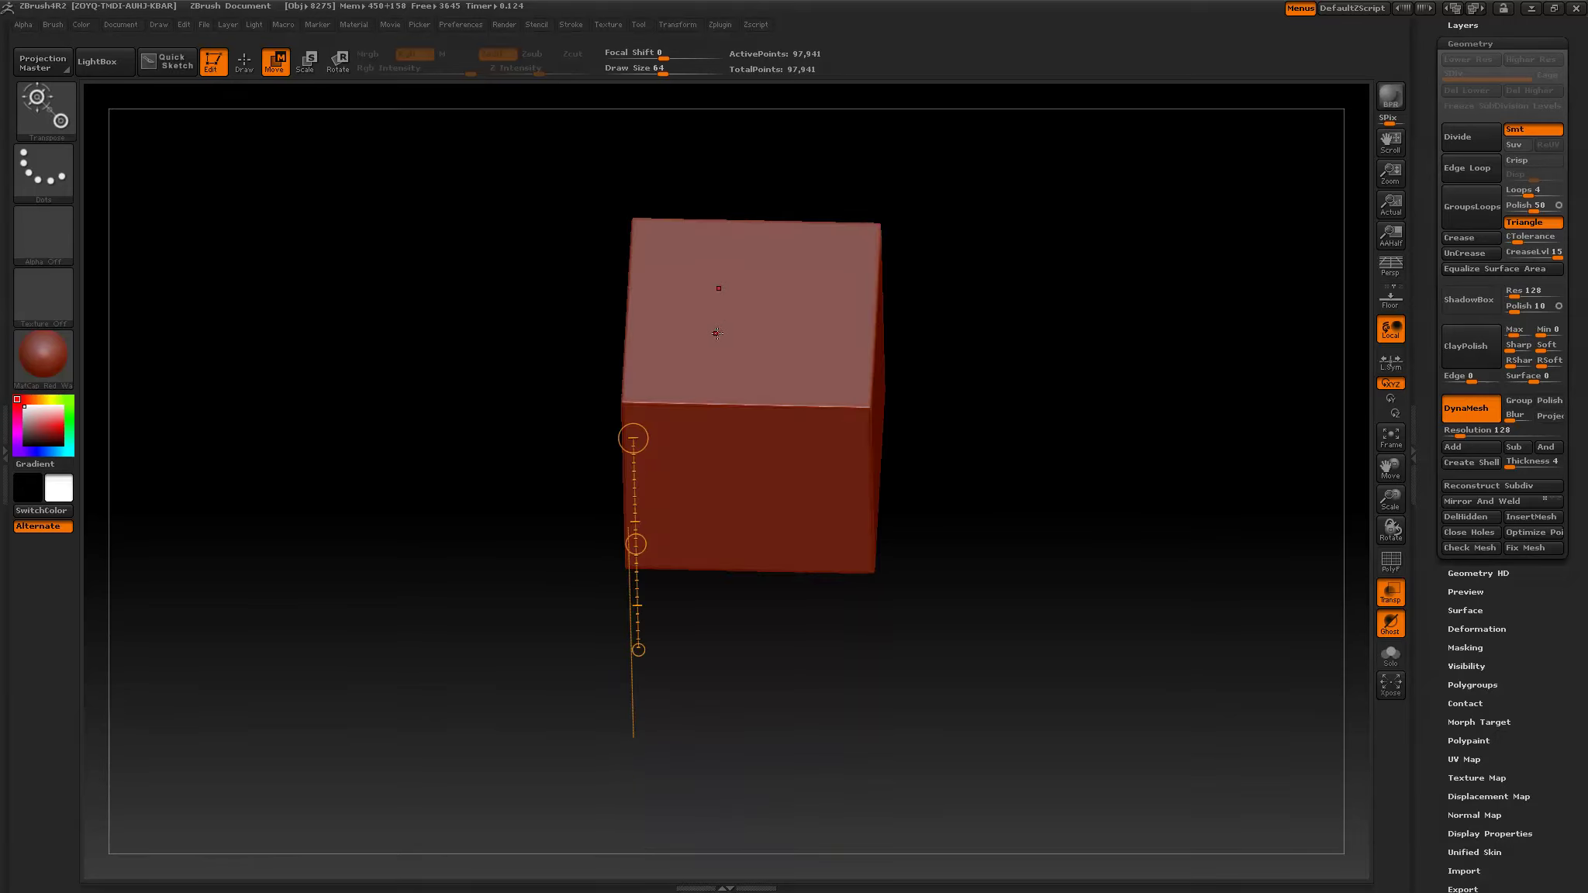
{"action": "left_click_drag", "start_coordinate": [976, 375], "coordinate": [950, 458]}
{"action": "left_click_drag", "start_coordinate": [855, 202], "coordinate": [950, 269]}
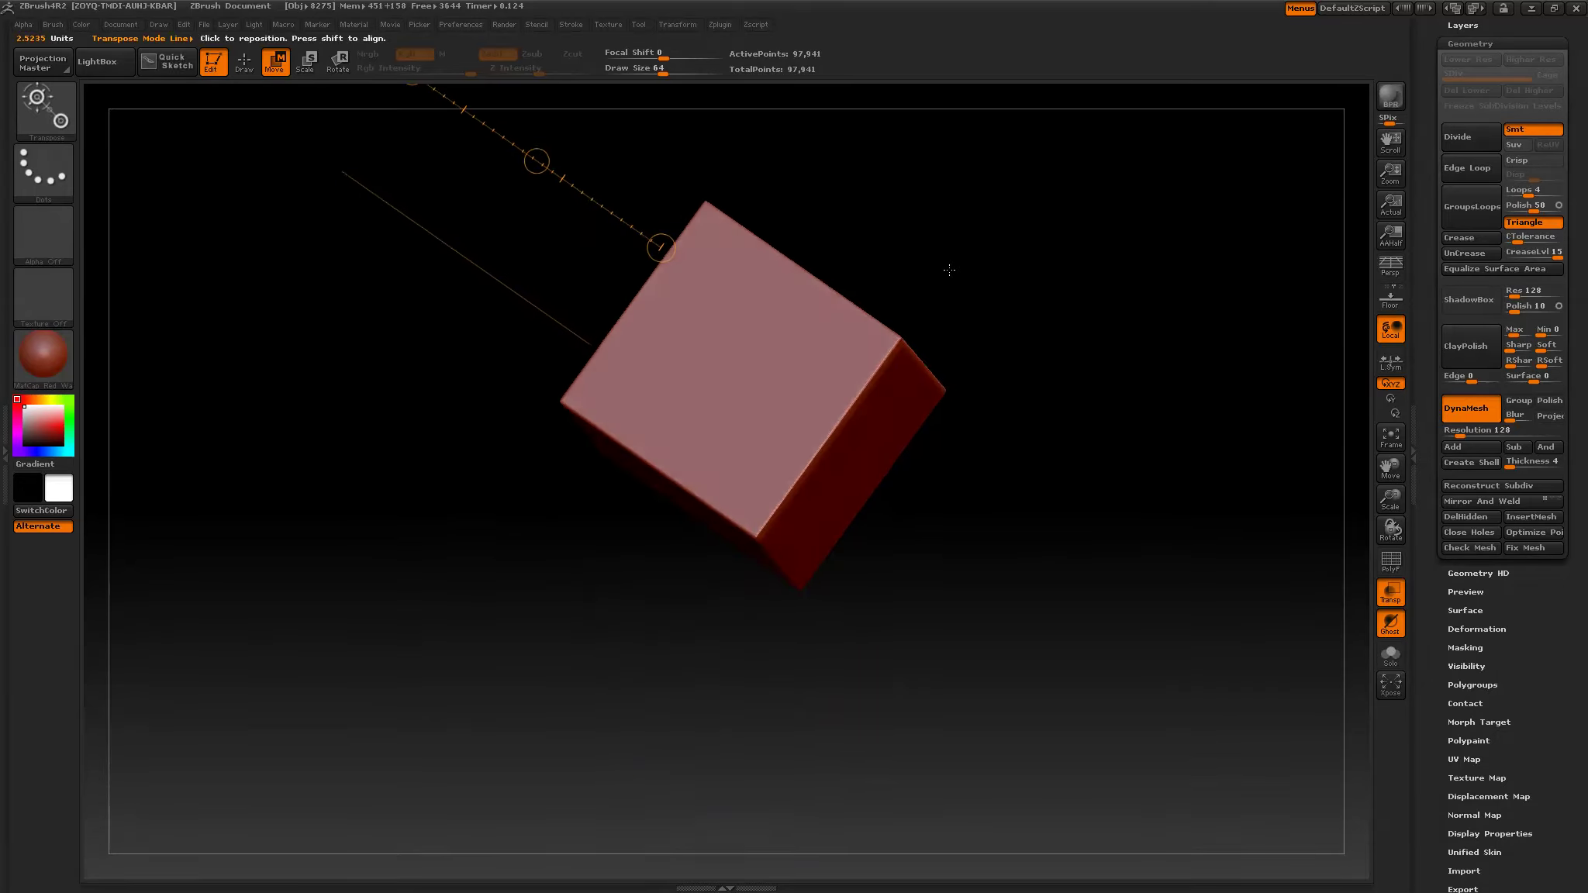
{"action": "left_click_drag", "start_coordinate": [839, 700], "coordinate": [873, 585]}
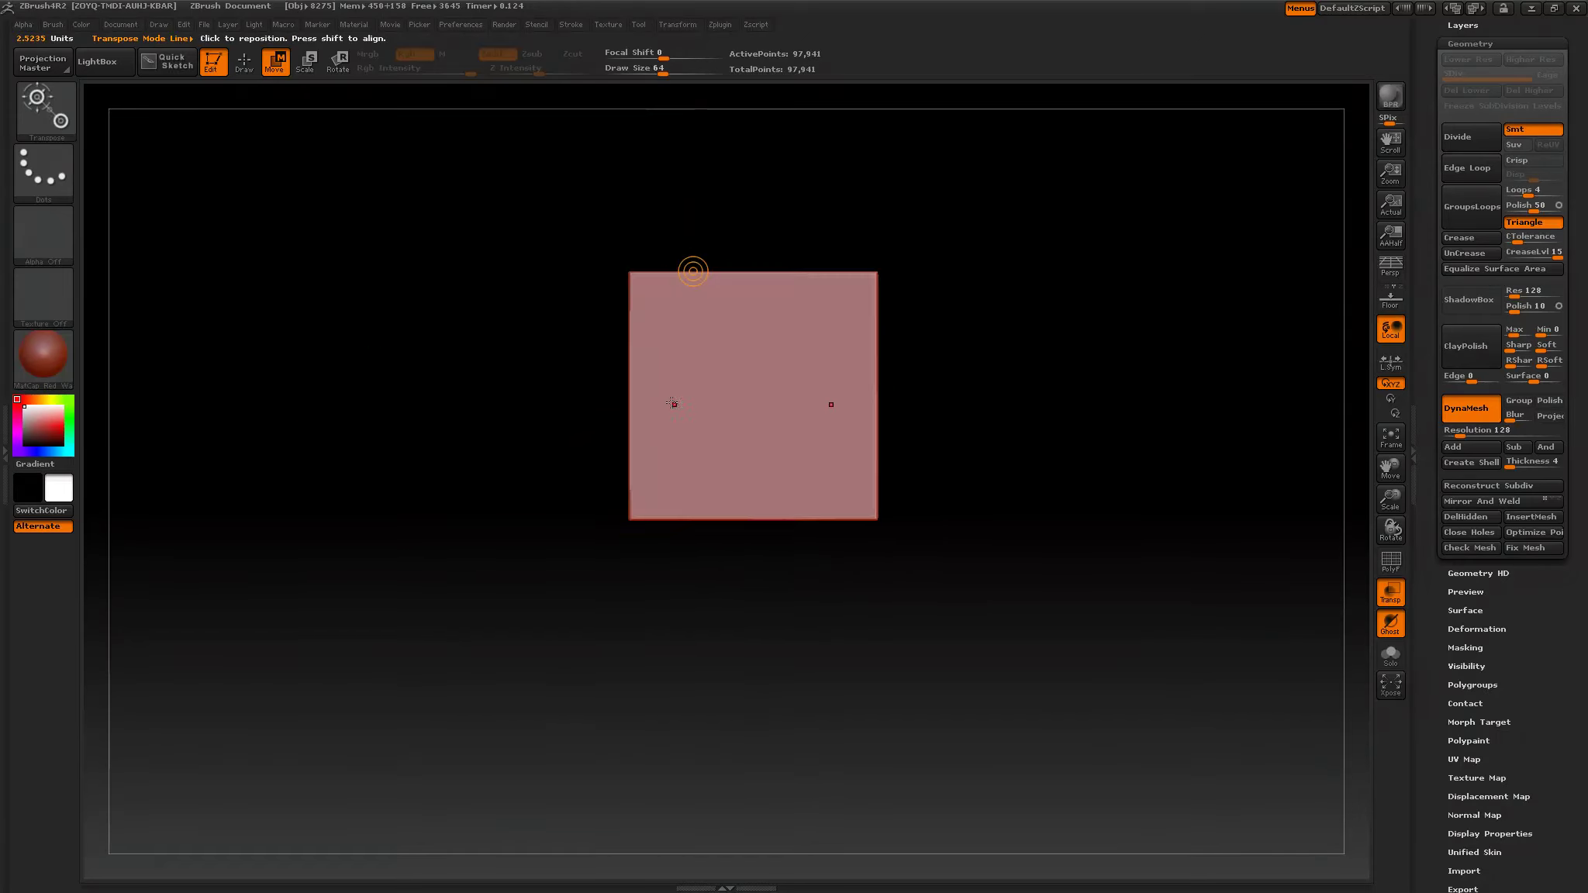
{"action": "mouse_move", "coordinate": [617, 370]}
{"action": "left_mouse_down"}
{"action": "mouse_move", "coordinate": [326, 454]}
{"action": "mouse_move", "coordinate": [270, 489]}
{"action": "left_mouse_up"}
{"action": "key", "text": "q"}
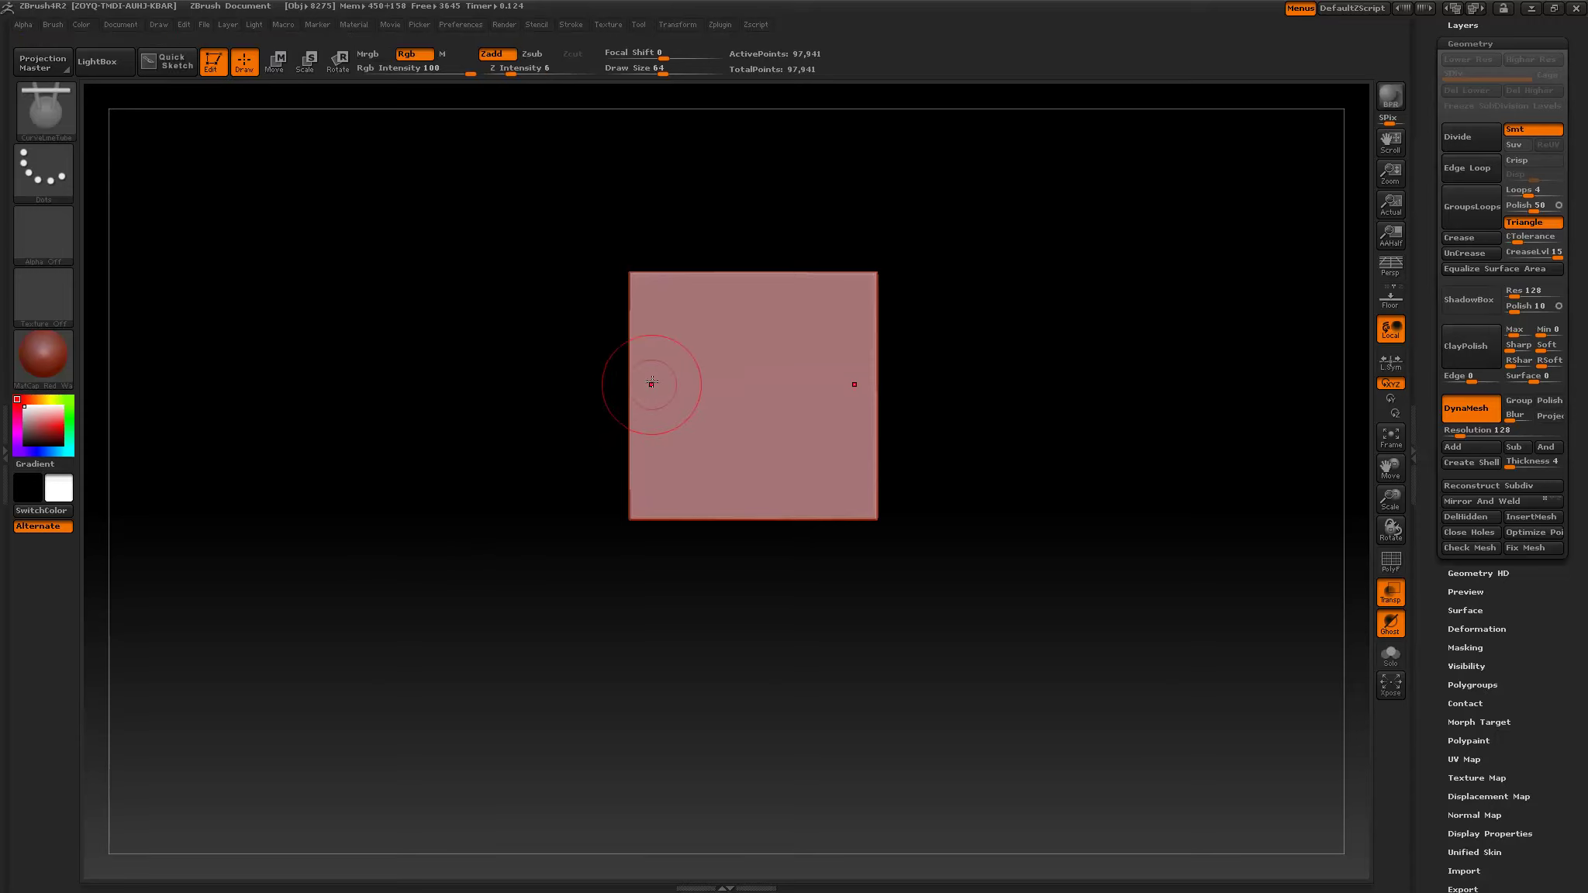
Try drawing thick mirrored tubes out of the cube's sides at draw size 64, and undo them.
{"action": "left_click_drag", "start_coordinate": [645, 373], "coordinate": [393, 527]}
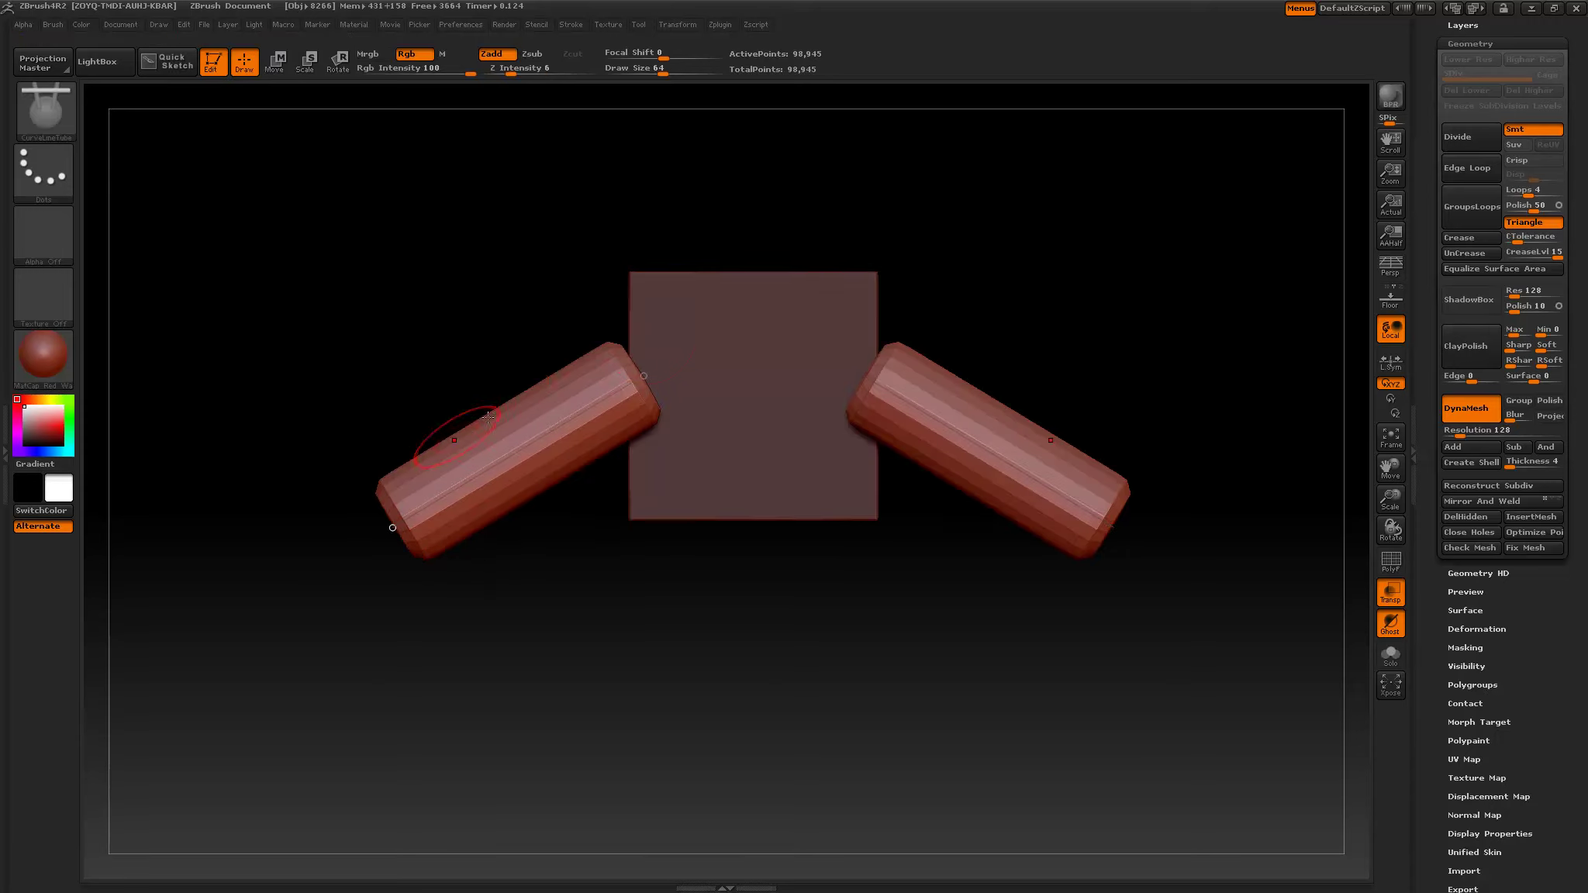
{"action": "left_click_drag", "start_coordinate": [444, 341], "coordinate": [542, 435]}
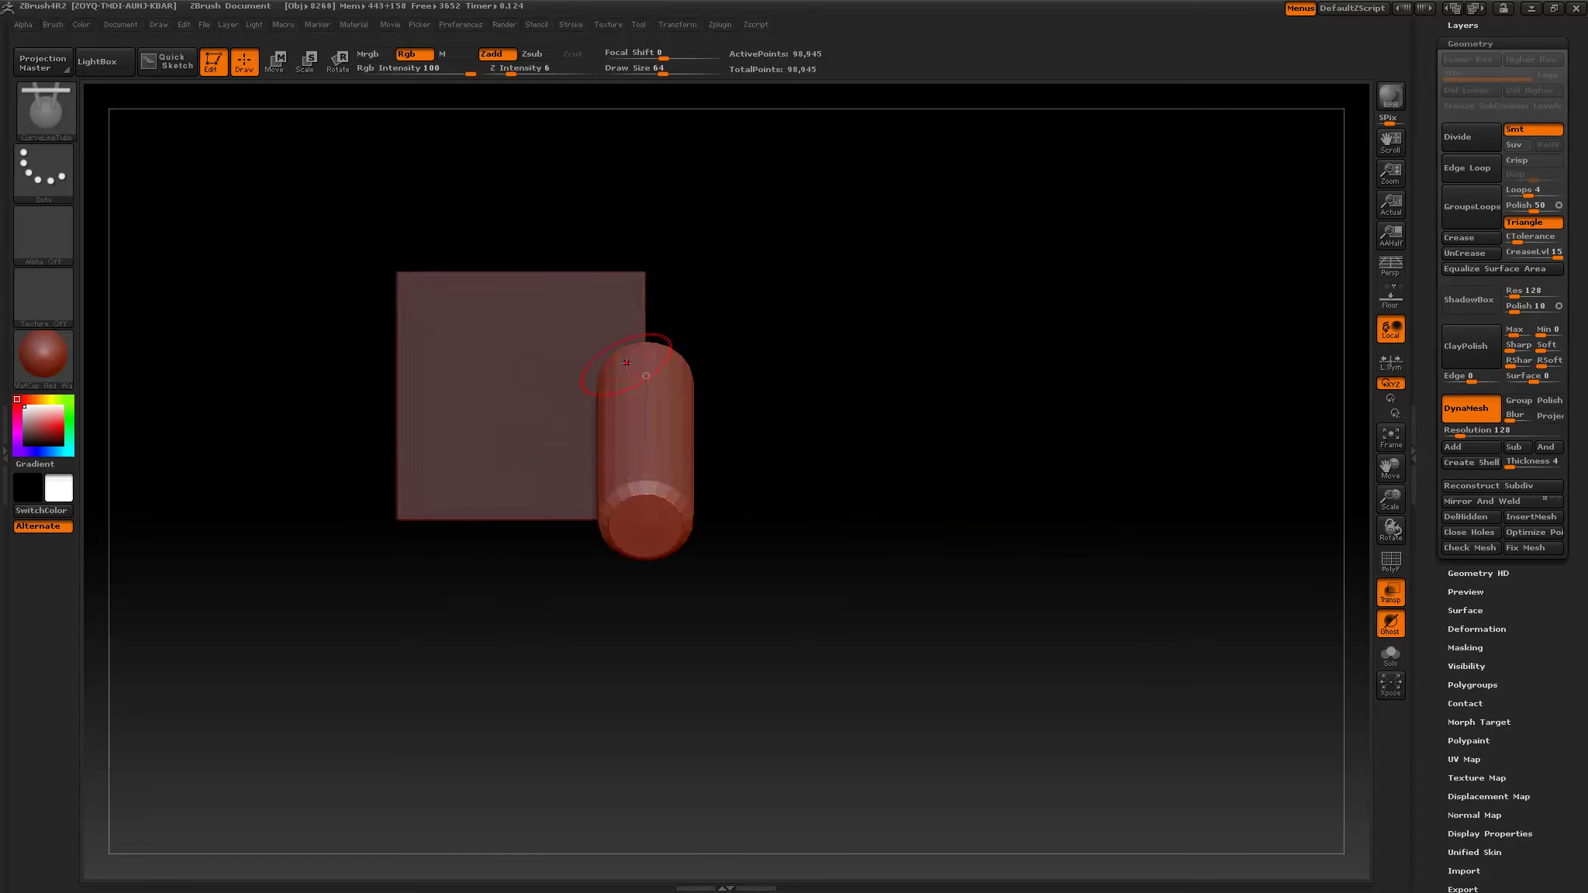
{"action": "key", "text": "ctrl+z"}
{"action": "key", "text": "ctrl+z"}
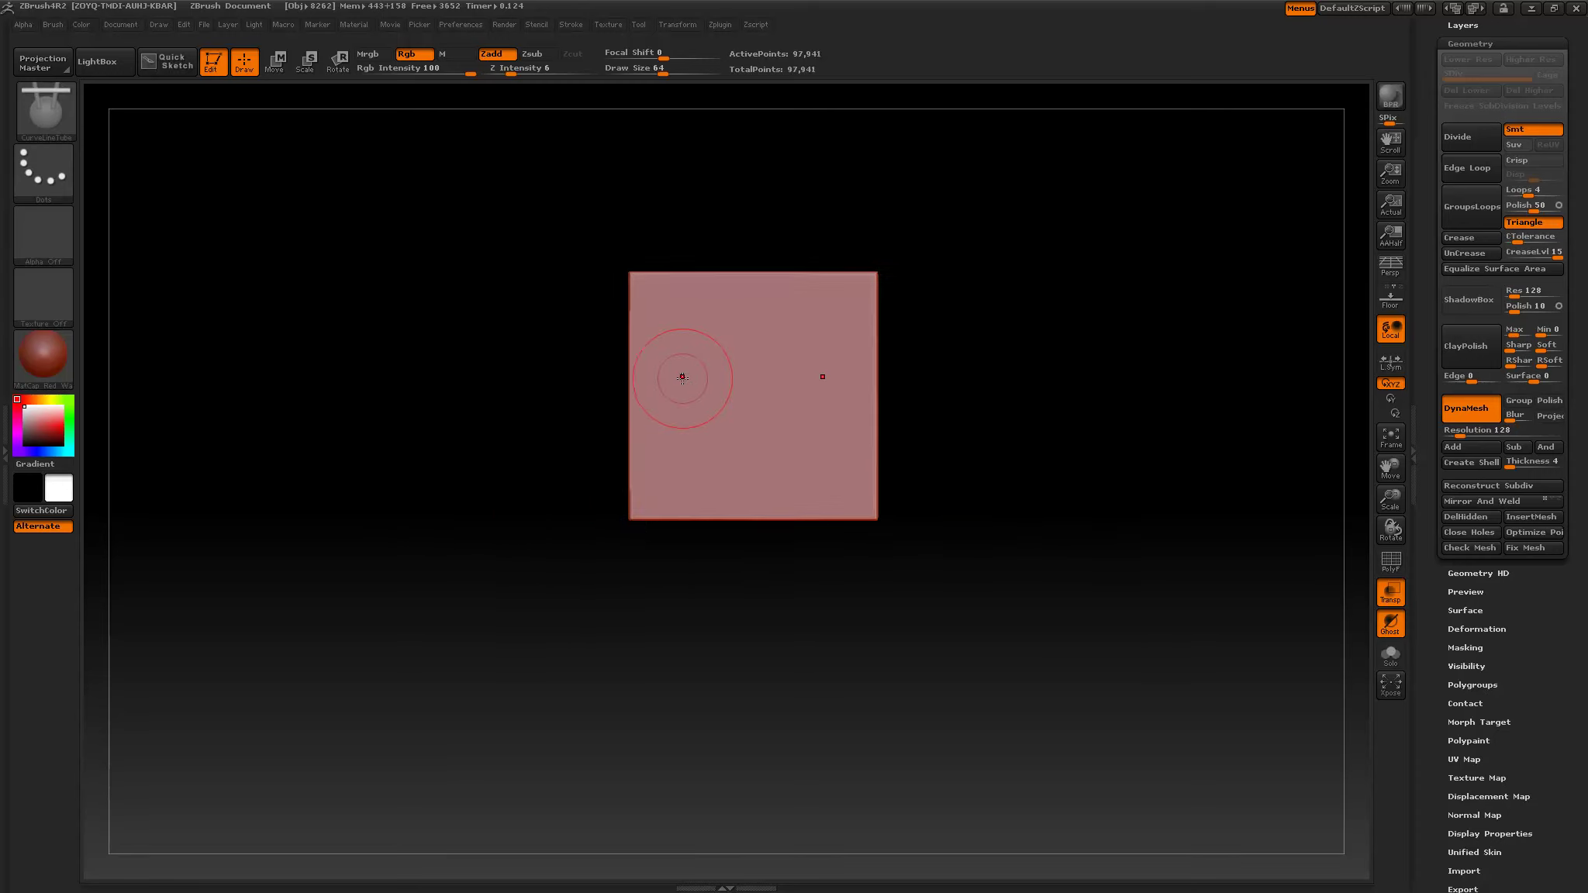
Set the draw size to 15, draw thin mirrored tubes sloping down from the cube's sides and fuse them with DynaMesh.
{"action": "key", "text": "s"}
{"action": "left_click_drag", "start_coordinate": [683, 378], "coordinate": [348, 535]}
{"action": "left_click_drag", "start_coordinate": [437, 377], "coordinate": [515, 417]}
{"action": "mouse_move", "coordinate": [875, 454]}
{"action": "left_mouse_down", "text": "shift"}
{"action": "mouse_move", "coordinate": [829, 440]}
{"action": "mouse_move", "coordinate": [861, 442]}
{"action": "left_mouse_up", "text": "shift"}
{"action": "left_click_drag", "start_coordinate": [747, 563], "coordinate": [823, 726], "text": "ctrl"}
{"action": "mouse_move", "coordinate": [645, 605]}
{"action": "left_mouse_down"}
{"action": "mouse_move", "coordinate": [719, 605]}
{"action": "mouse_move", "coordinate": [615, 591]}
{"action": "mouse_move", "coordinate": [674, 603]}
{"action": "left_mouse_up"}
Select the CurveTriFill brush and enable radial symmetry around the X axis.
{"action": "left_click", "coordinate": [45, 108]}
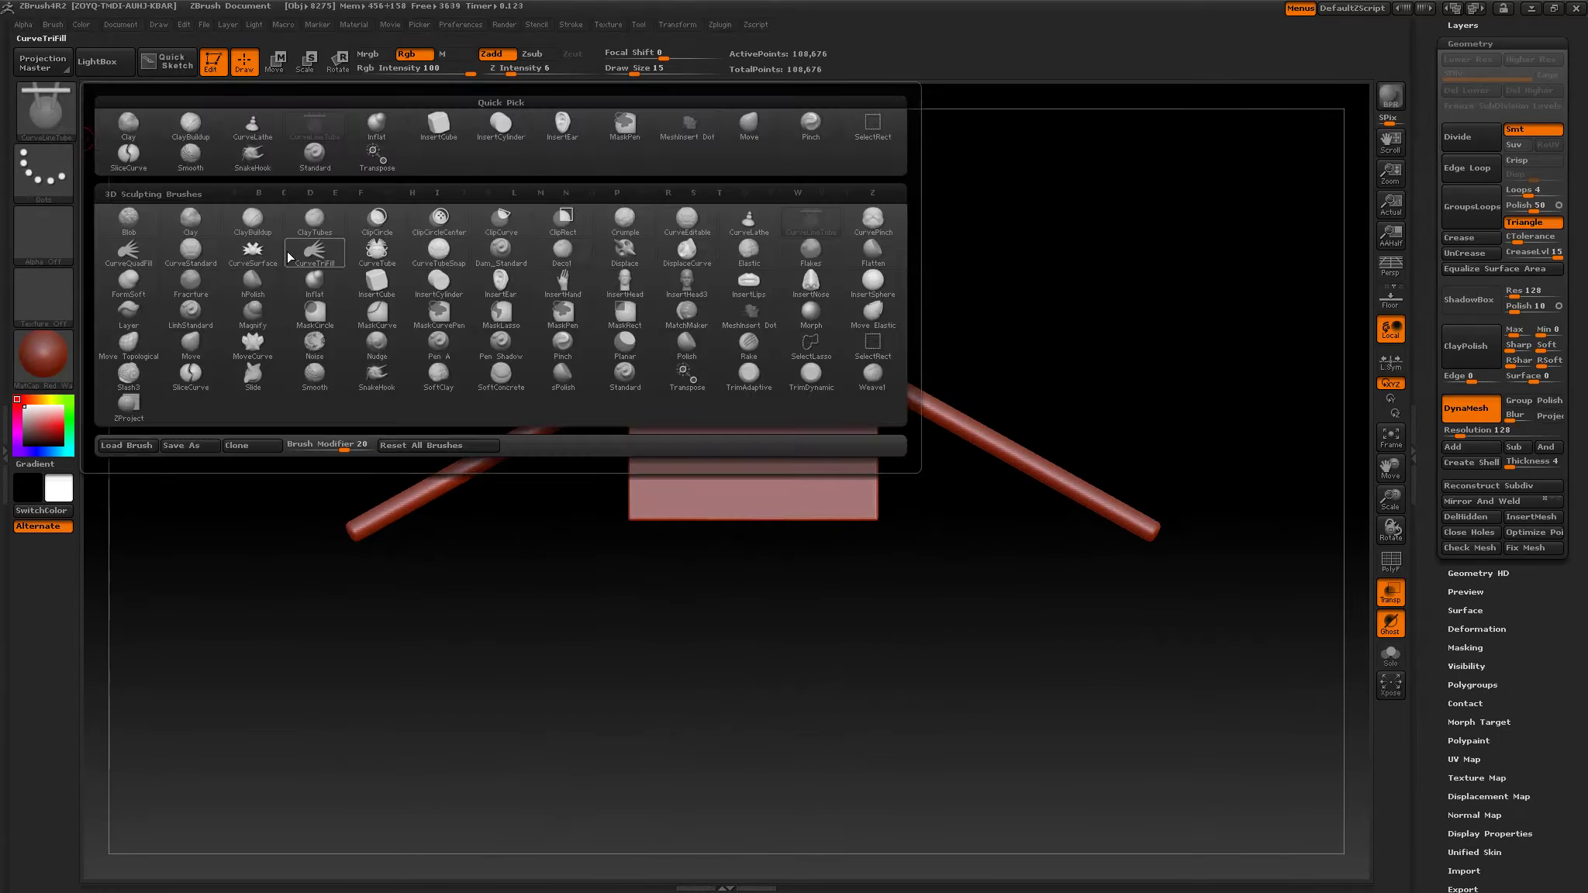
{"action": "mouse_move", "coordinate": [268, 229]}
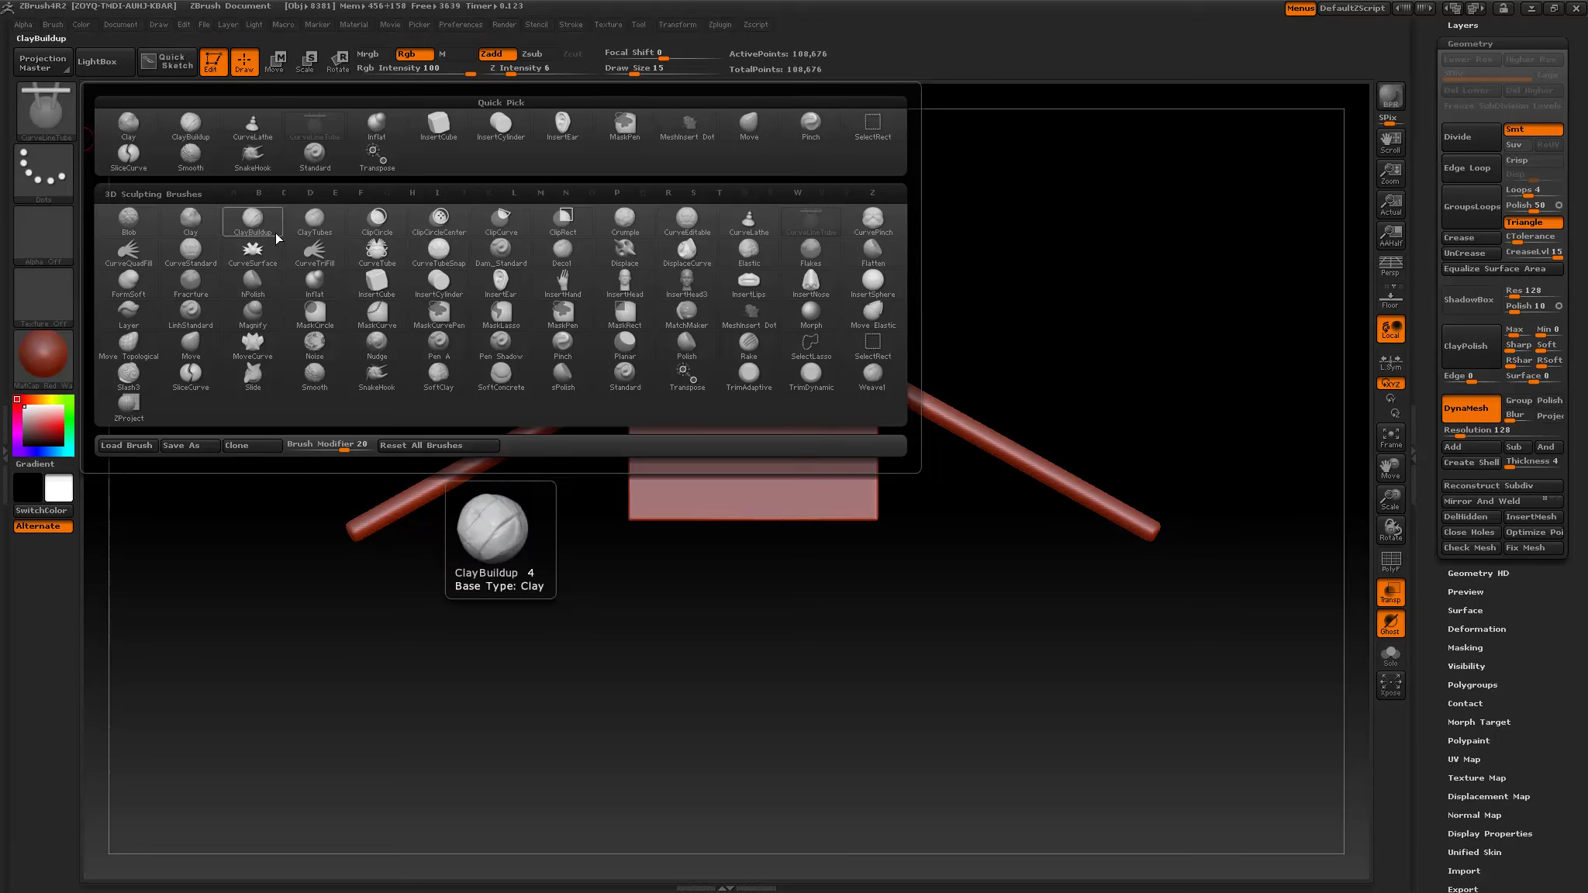
{"action": "left_click", "coordinate": [314, 252]}
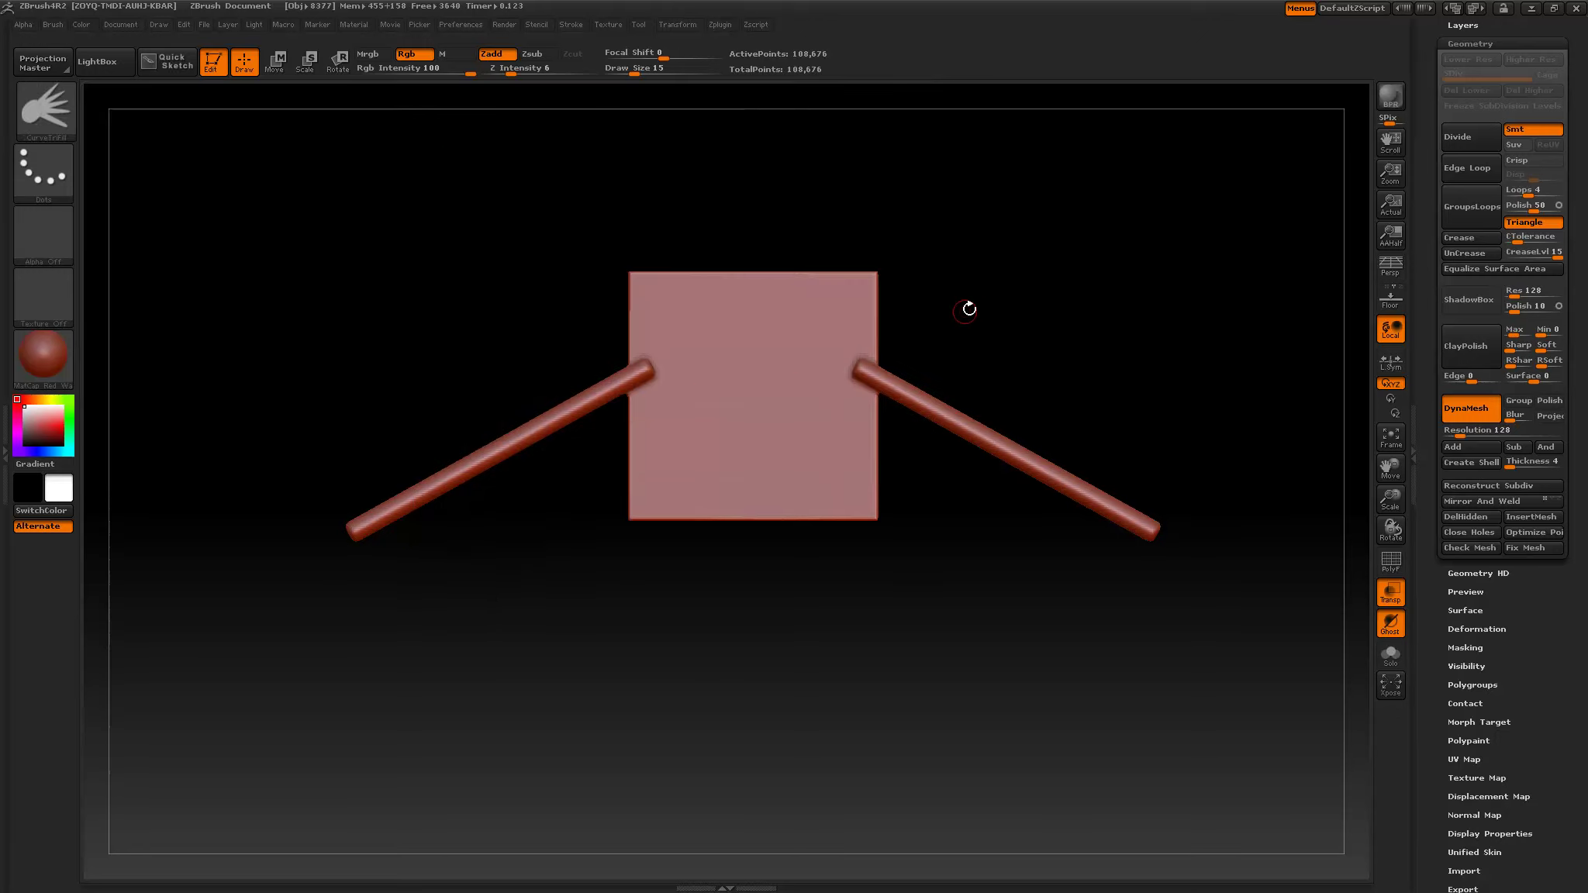
{"action": "left_click_drag", "start_coordinate": [983, 304], "coordinate": [949, 505]}
{"action": "left_click", "coordinate": [581, 25]}
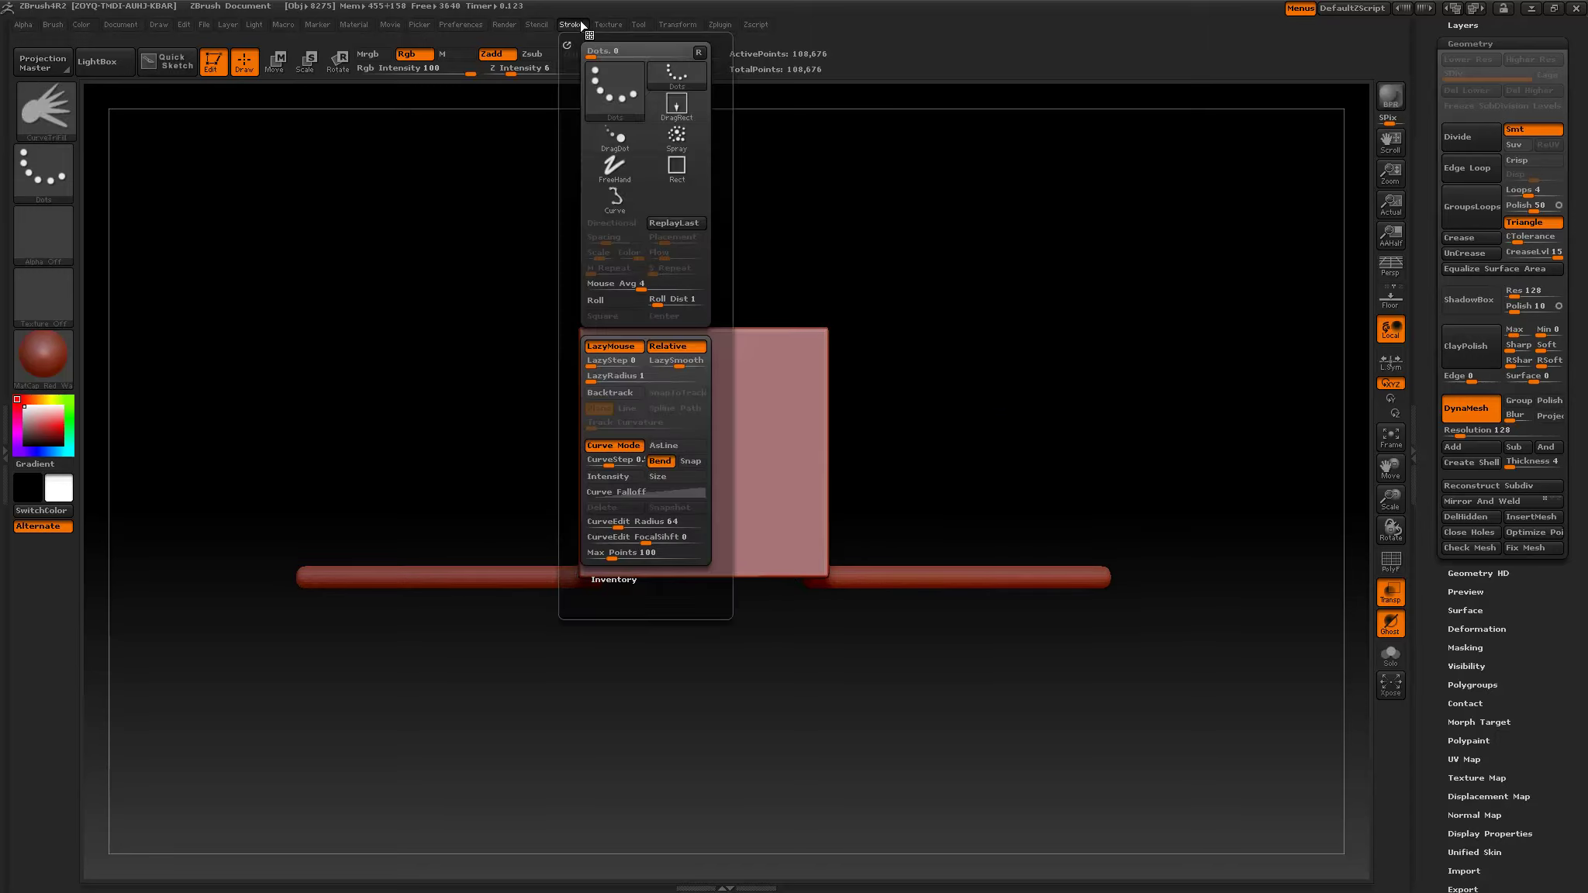
{"action": "left_click", "coordinate": [675, 25]}
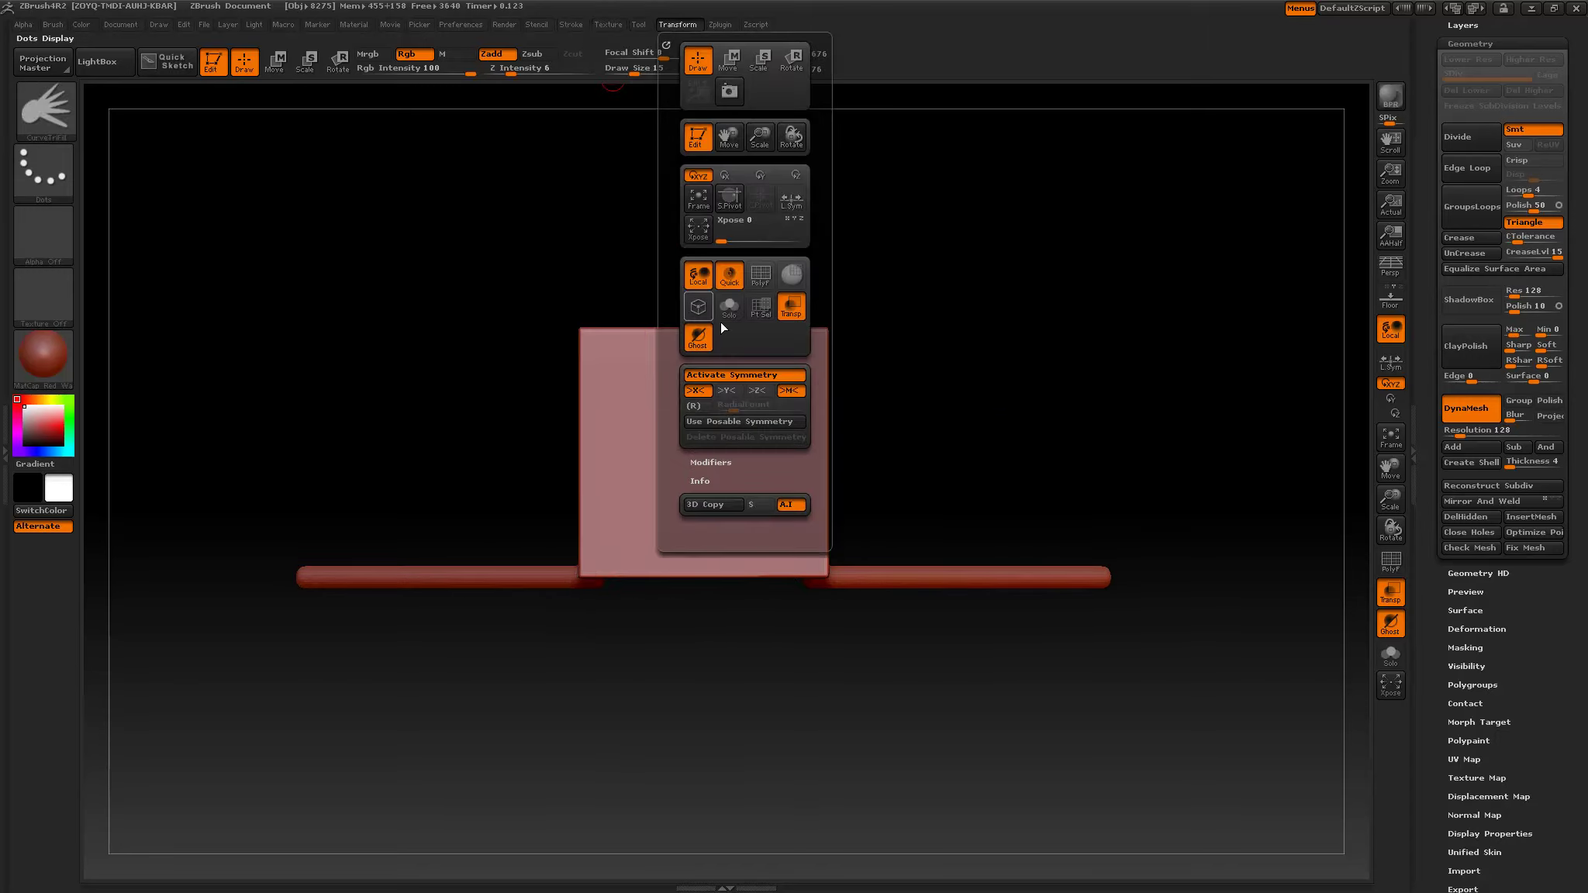
{"action": "left_click", "coordinate": [693, 406]}
Draw a curved blade outline beside the cube to fill eight radial blades, and update them with draw size 64.
{"action": "mouse_move", "coordinate": [855, 411]}
{"action": "left_mouse_down"}
{"action": "mouse_move", "coordinate": [961, 373]}
{"action": "mouse_move", "coordinate": [857, 415]}
{"action": "mouse_move", "coordinate": [849, 402]}
{"action": "mouse_move", "coordinate": [949, 332]}
{"action": "mouse_move", "coordinate": [963, 392]}
{"action": "left_mouse_up"}
{"action": "mouse_move", "coordinate": [1093, 434]}
{"action": "left_mouse_down"}
{"action": "mouse_move", "coordinate": [1151, 355]}
{"action": "mouse_move", "coordinate": [1141, 365]}
{"action": "mouse_move", "coordinate": [1152, 300]}
{"action": "mouse_move", "coordinate": [1177, 338]}
{"action": "mouse_move", "coordinate": [1186, 421]}
{"action": "left_mouse_up"}
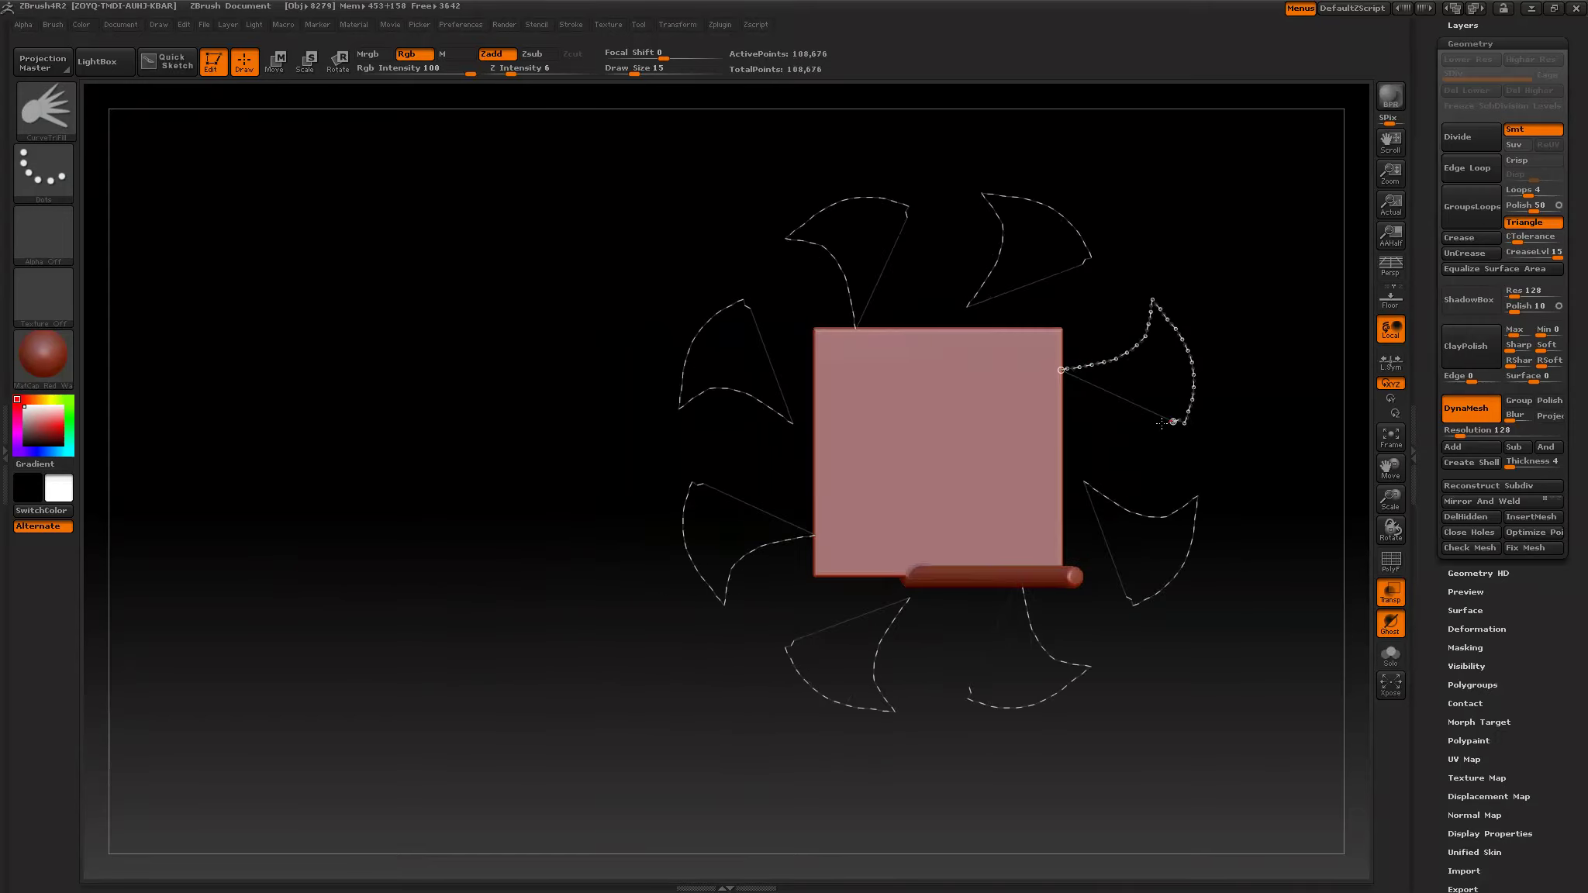
{"action": "left_click_drag", "start_coordinate": [1162, 424], "coordinate": [1075, 426]}
{"action": "key", "text": "bracketright"}
{"action": "key", "text": "bracketright"}
{"action": "key", "text": "bracketright"}
{"action": "key", "text": "bracketright"}
{"action": "key", "text": "bracketright"}
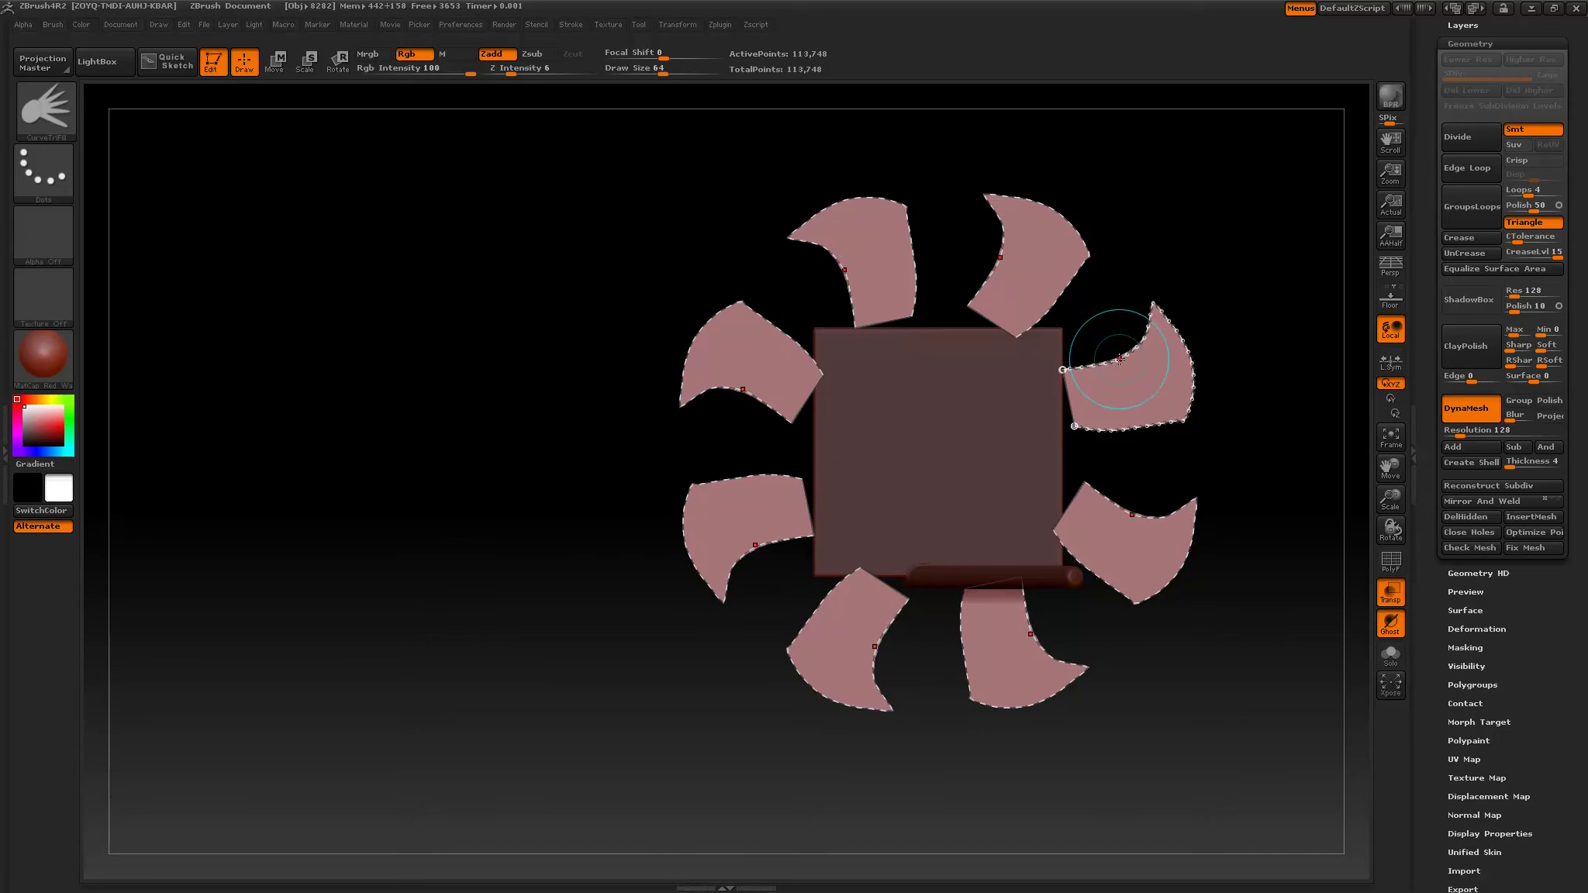
{"action": "left_click", "coordinate": [1119, 359]}
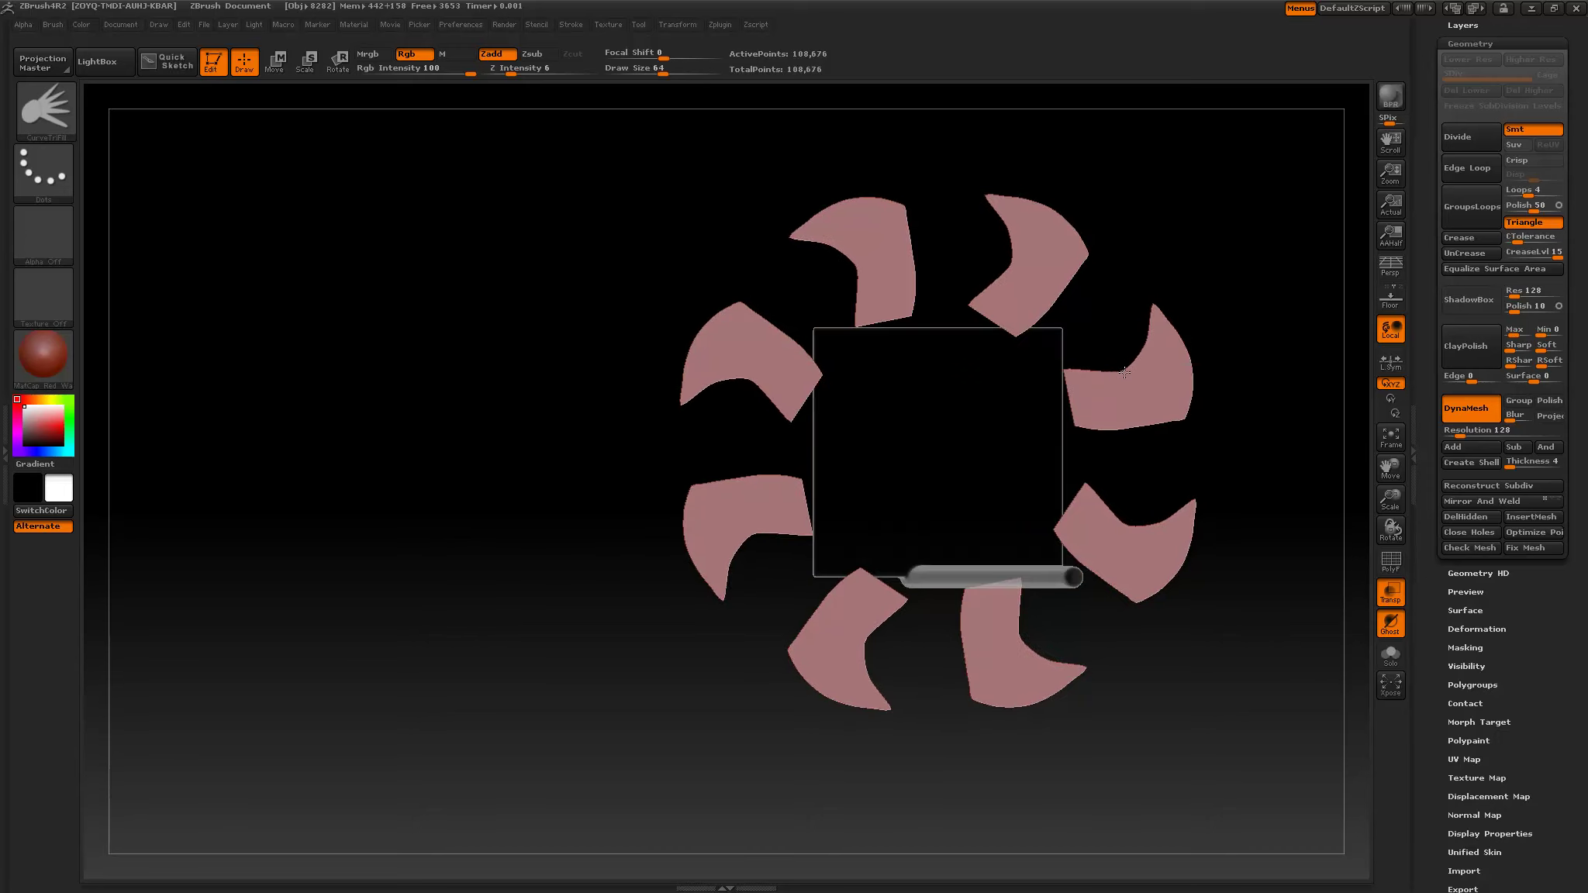
Bend the blade curve outward into a wider, rounder crescent and reduce the draw size to 15.
{"action": "left_click_drag", "start_coordinate": [1189, 358], "coordinate": [1206, 353]}
{"action": "left_click_drag", "start_coordinate": [1194, 386], "coordinate": [1109, 440]}
{"action": "key", "text": "s"}
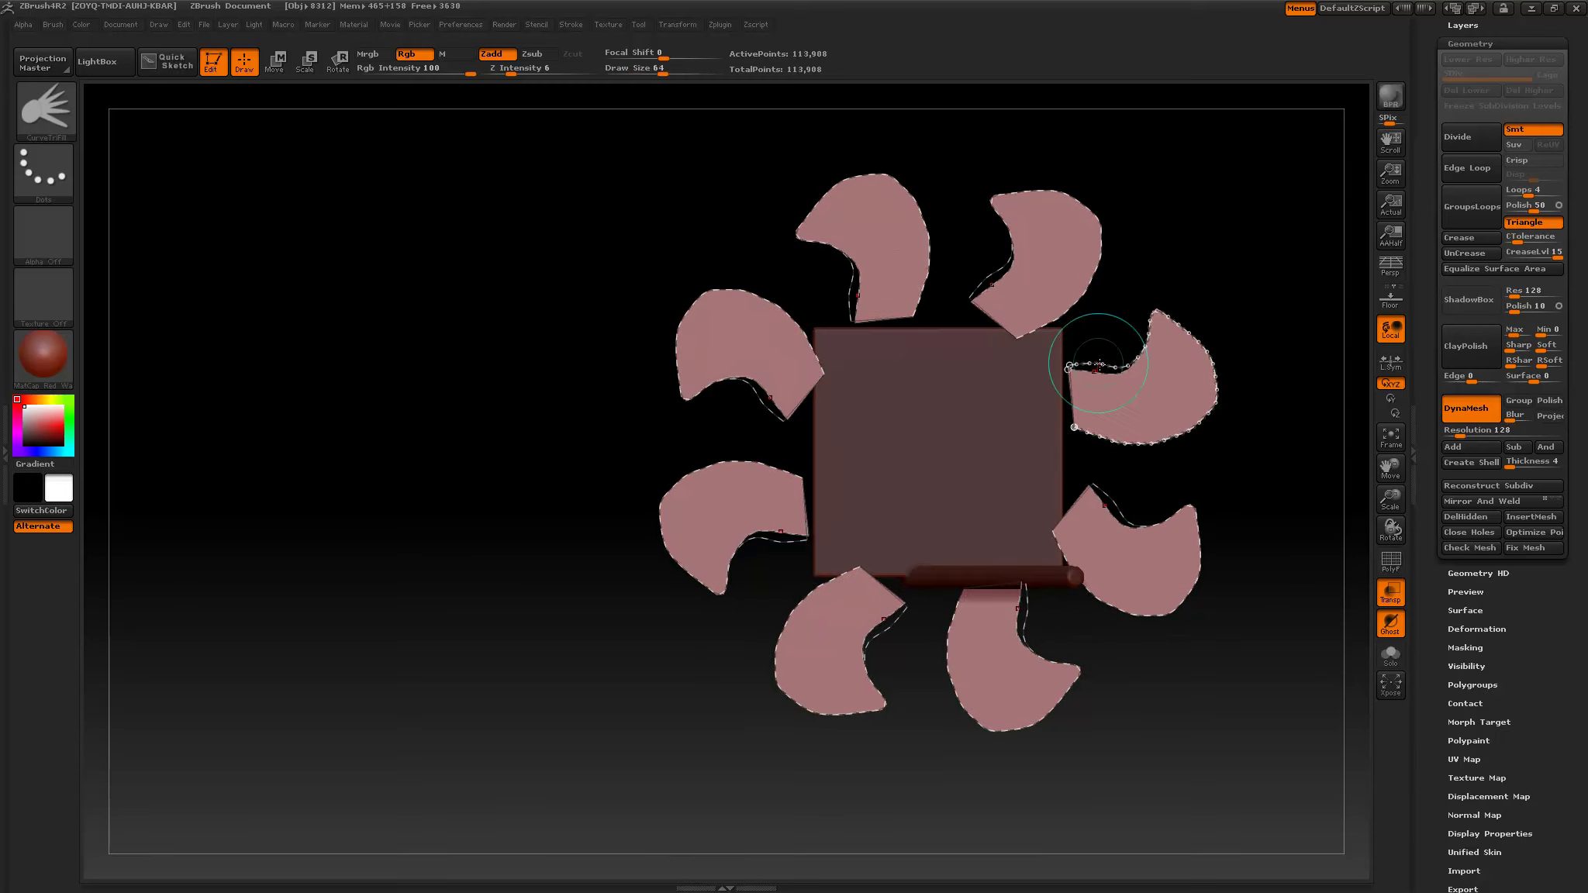
{"action": "mouse_move", "coordinate": [1103, 373]}
{"action": "left_mouse_down"}
{"action": "mouse_move", "coordinate": [1104, 391]}
{"action": "mouse_move", "coordinate": [1212, 338]}
{"action": "mouse_move", "coordinate": [1244, 384]}
{"action": "mouse_move", "coordinate": [1212, 453]}
{"action": "mouse_move", "coordinate": [1155, 463]}
{"action": "mouse_move", "coordinate": [1111, 447]}
{"action": "mouse_move", "coordinate": [1110, 460]}
{"action": "left_mouse_up"}
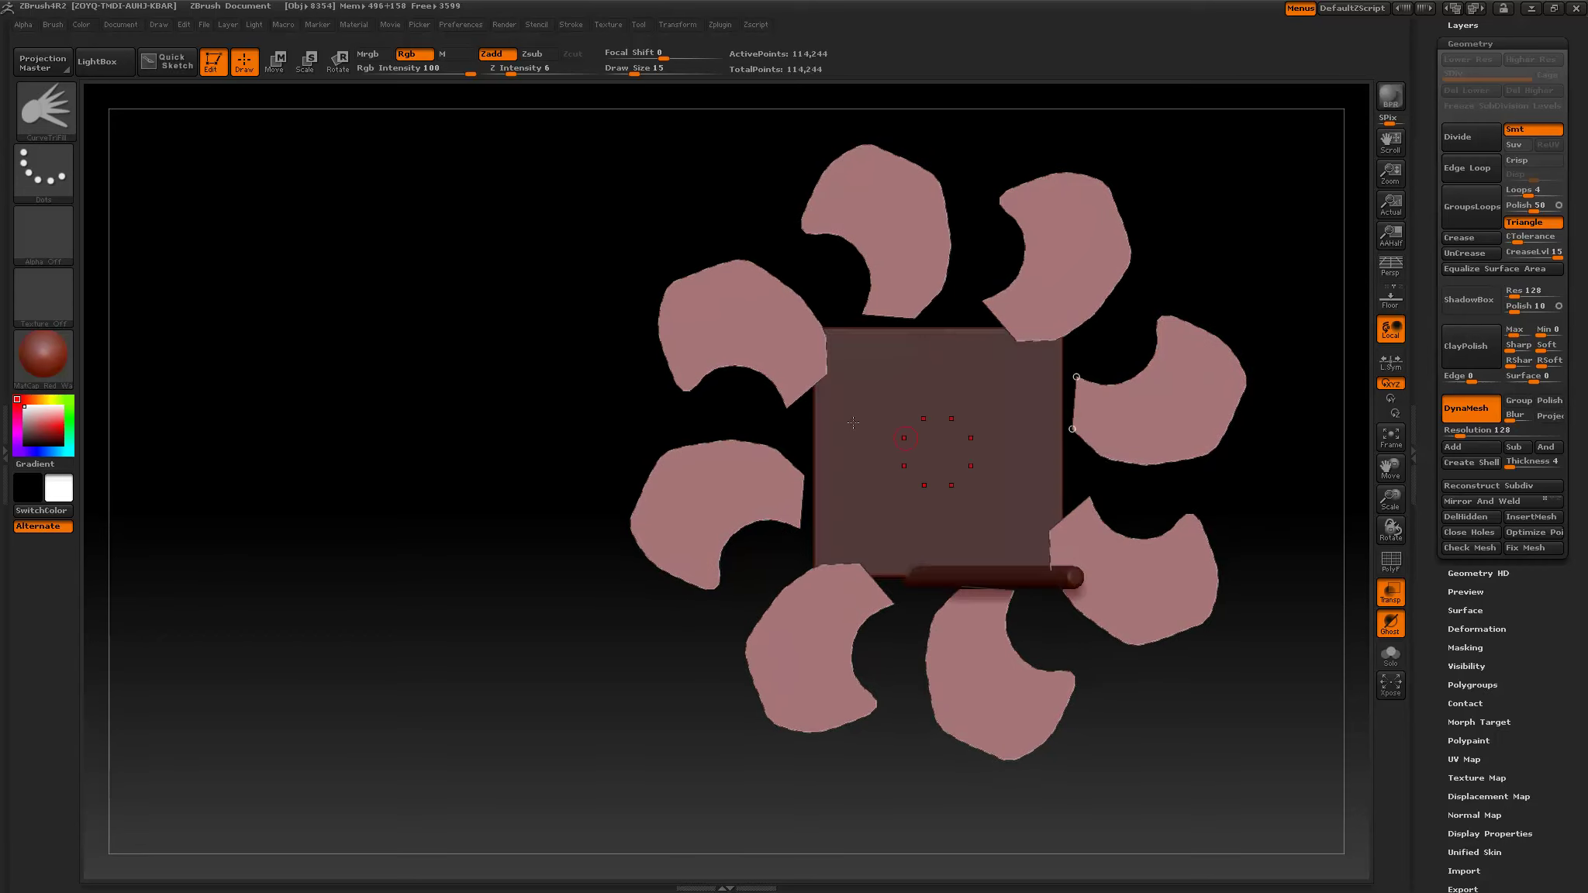
Reposition the radial blades around the cube with the Move action line and fuse them with DynaMesh.
{"action": "left_click", "coordinate": [275, 60]}
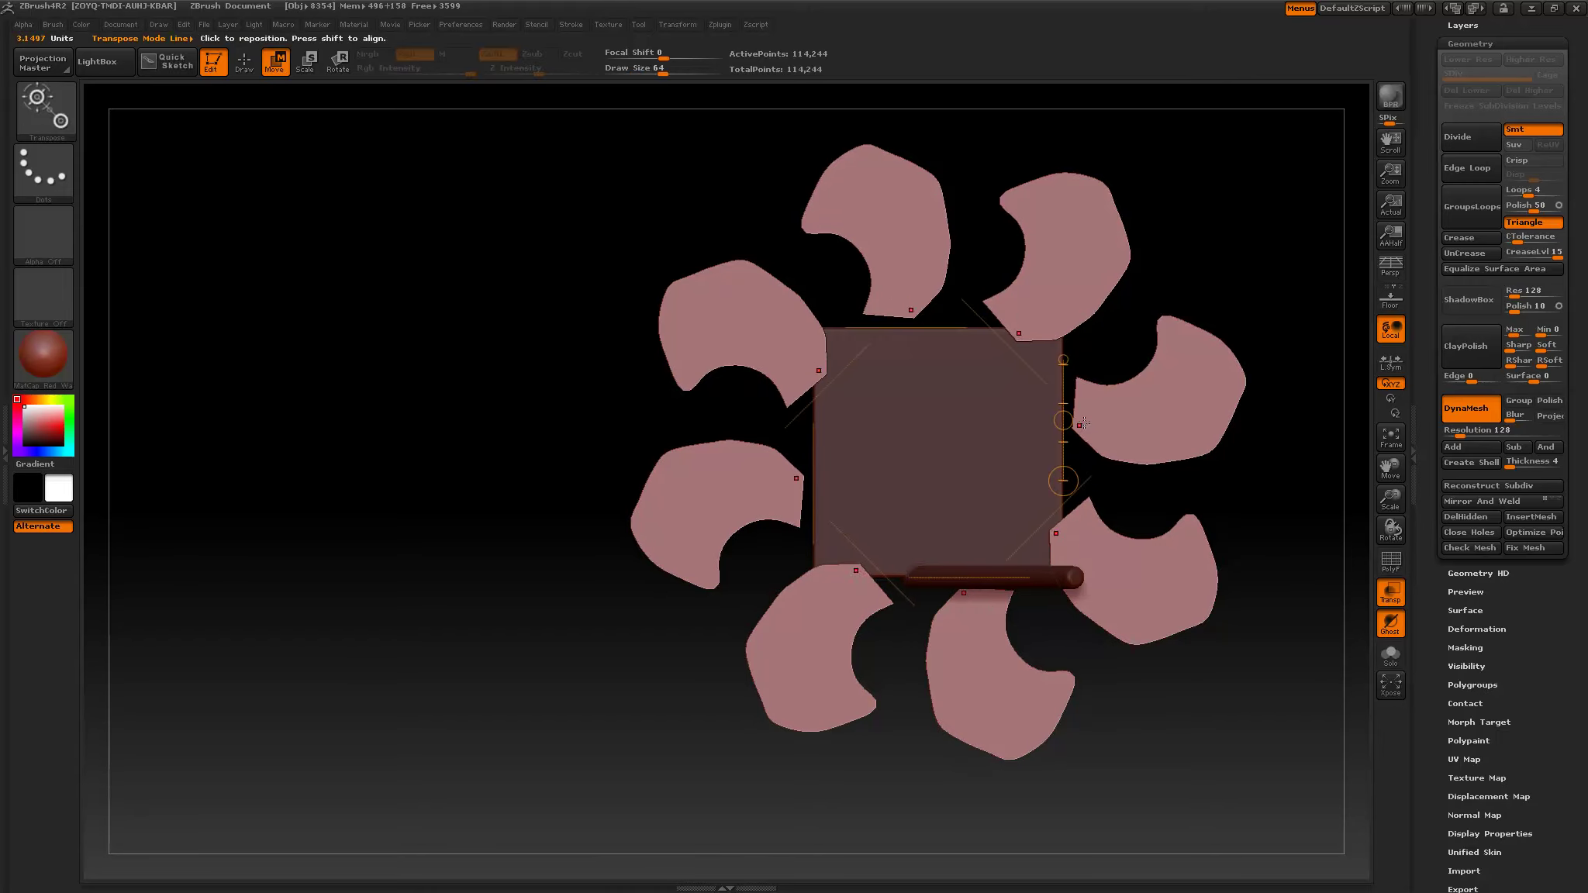
{"action": "left_click_drag", "start_coordinate": [1082, 425], "coordinate": [1235, 360]}
{"action": "left_click_drag", "start_coordinate": [1234, 535], "coordinate": [1257, 294]}
{"action": "mouse_move", "coordinate": [1169, 418]}
{"action": "left_mouse_down"}
{"action": "mouse_move", "coordinate": [1214, 509]}
{"action": "mouse_move", "coordinate": [1271, 565]}
{"action": "mouse_move", "coordinate": [1212, 425]}
{"action": "mouse_move", "coordinate": [1240, 539]}
{"action": "mouse_move", "coordinate": [1240, 506]}
{"action": "left_mouse_up"}
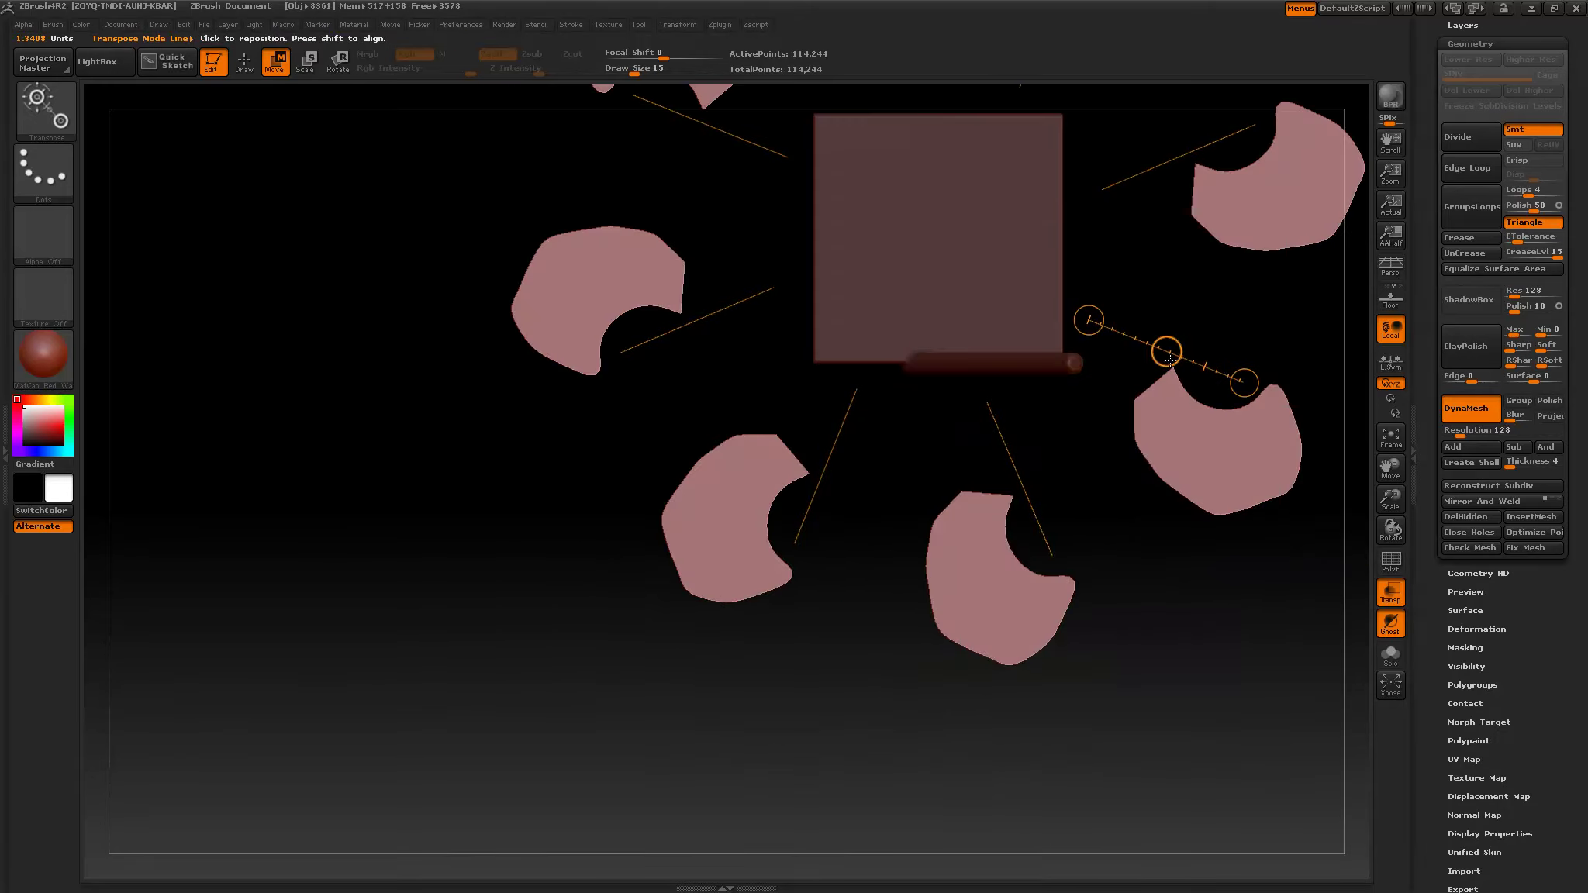
{"action": "left_click_drag", "start_coordinate": [1169, 356], "coordinate": [1169, 431]}
{"action": "left_click_drag", "start_coordinate": [1156, 484], "coordinate": [1183, 567], "text": "ctrl"}
{"action": "left_click_drag", "start_coordinate": [1117, 484], "coordinate": [1213, 657], "text": "ctrl"}
{"action": "left_click_drag", "start_coordinate": [908, 701], "coordinate": [1000, 482]}
{"action": "mouse_move", "coordinate": [1092, 407]}
{"action": "left_mouse_down"}
{"action": "mouse_move", "coordinate": [1164, 456]}
{"action": "mouse_move", "coordinate": [1078, 429]}
{"action": "left_mouse_up"}
Return to Draw mode and select the CurveTube brush for drawing around the cube.
{"action": "key", "text": "q"}
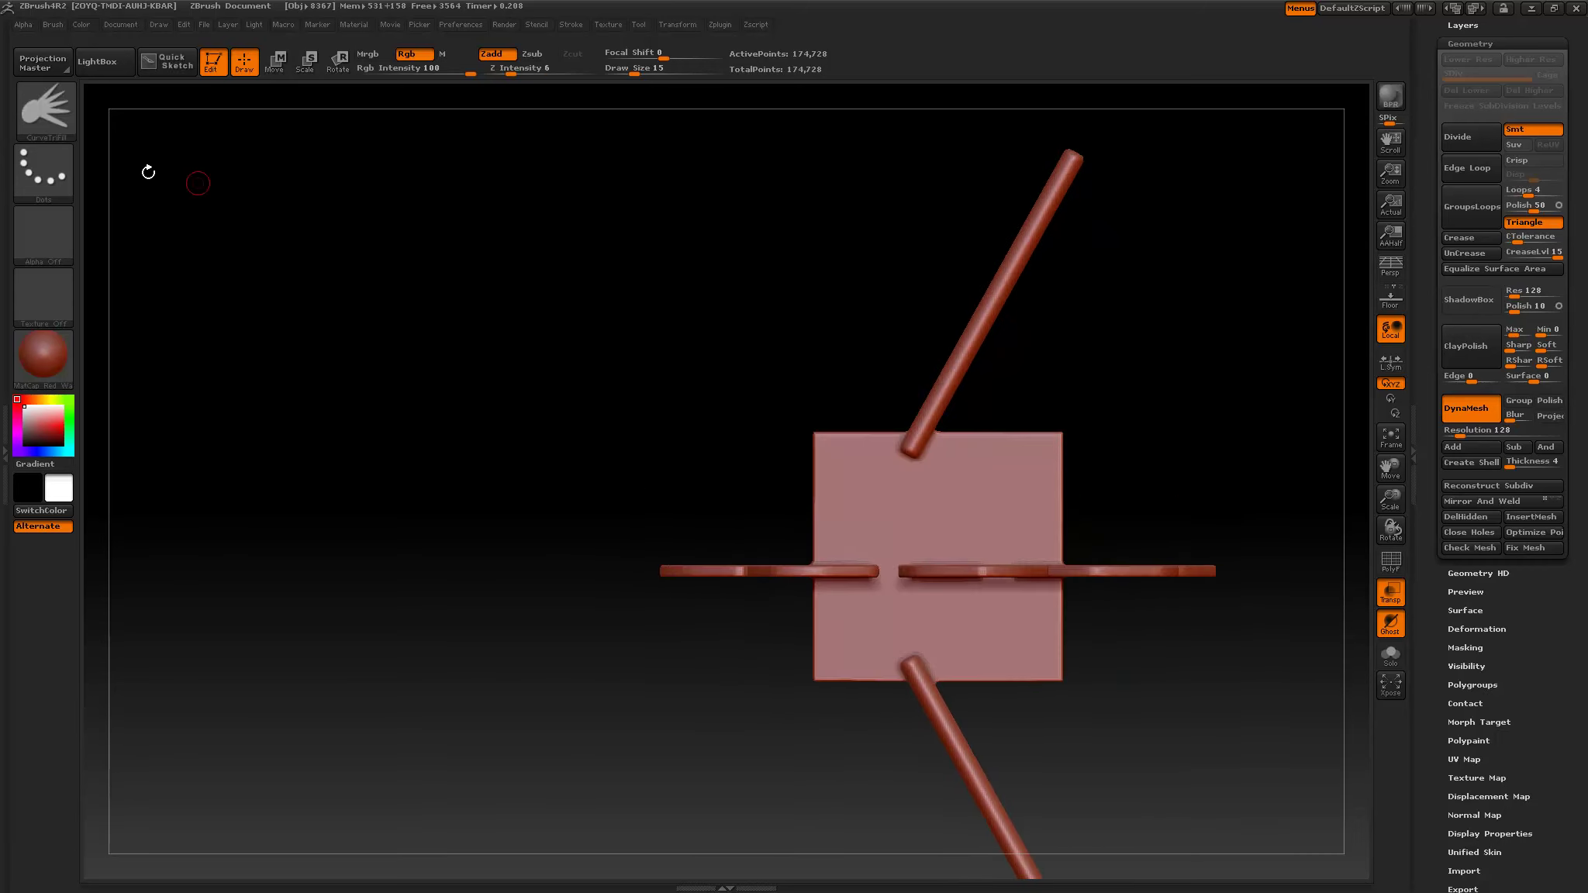
{"action": "left_click", "coordinate": [55, 118]}
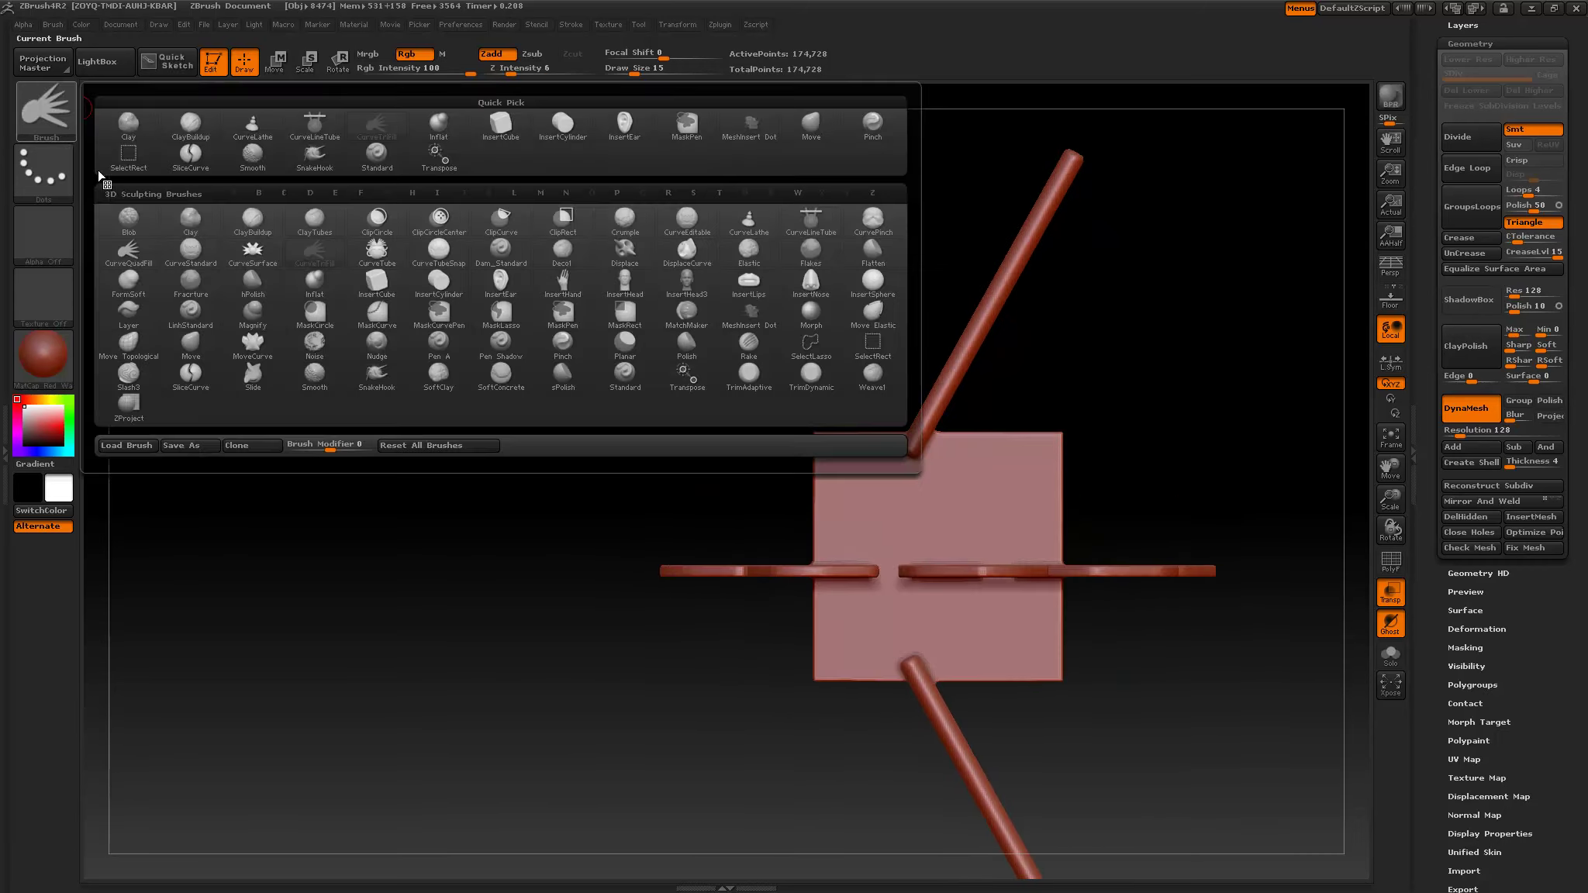
{"action": "left_click", "coordinate": [378, 250]}
{"action": "left_click_drag", "start_coordinate": [805, 362], "coordinate": [851, 483]}
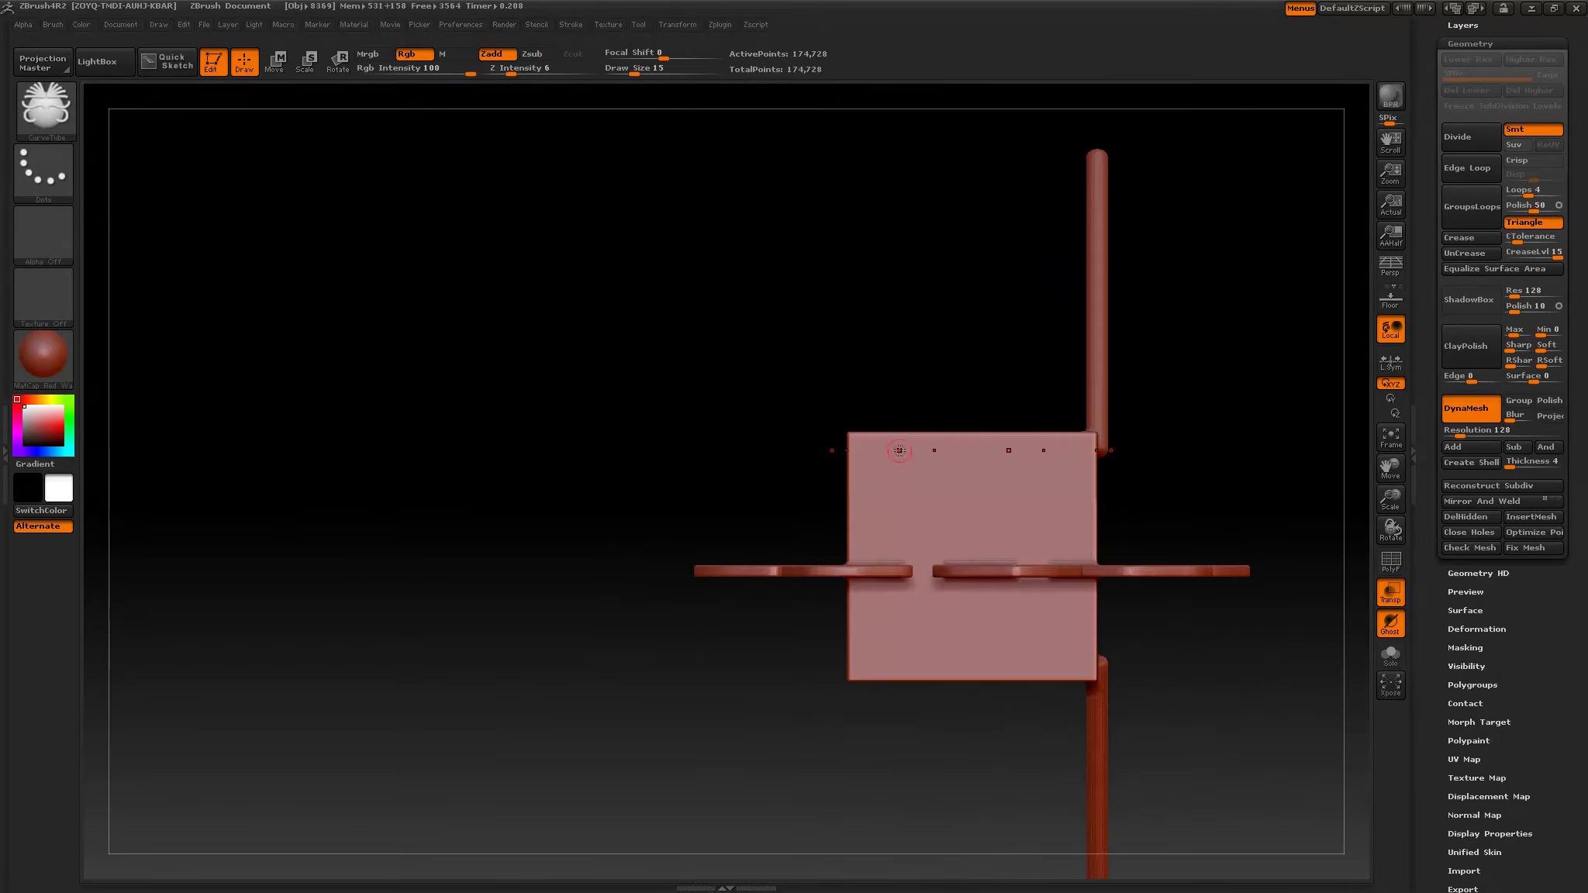
{"action": "mouse_move", "coordinate": [894, 376]}
{"action": "left_mouse_down"}
{"action": "mouse_move", "coordinate": [904, 566]}
{"action": "mouse_move", "coordinate": [801, 349]}
{"action": "mouse_move", "coordinate": [938, 239]}
{"action": "left_mouse_up"}
{"action": "key", "text": "ctrl+z"}
{"action": "mouse_move", "coordinate": [902, 540]}
{"action": "left_mouse_down"}
{"action": "mouse_move", "coordinate": [778, 411]}
{"action": "mouse_move", "coordinate": [853, 342]}
{"action": "mouse_move", "coordinate": [737, 336]}
{"action": "mouse_move", "coordinate": [836, 293]}
{"action": "left_mouse_up"}
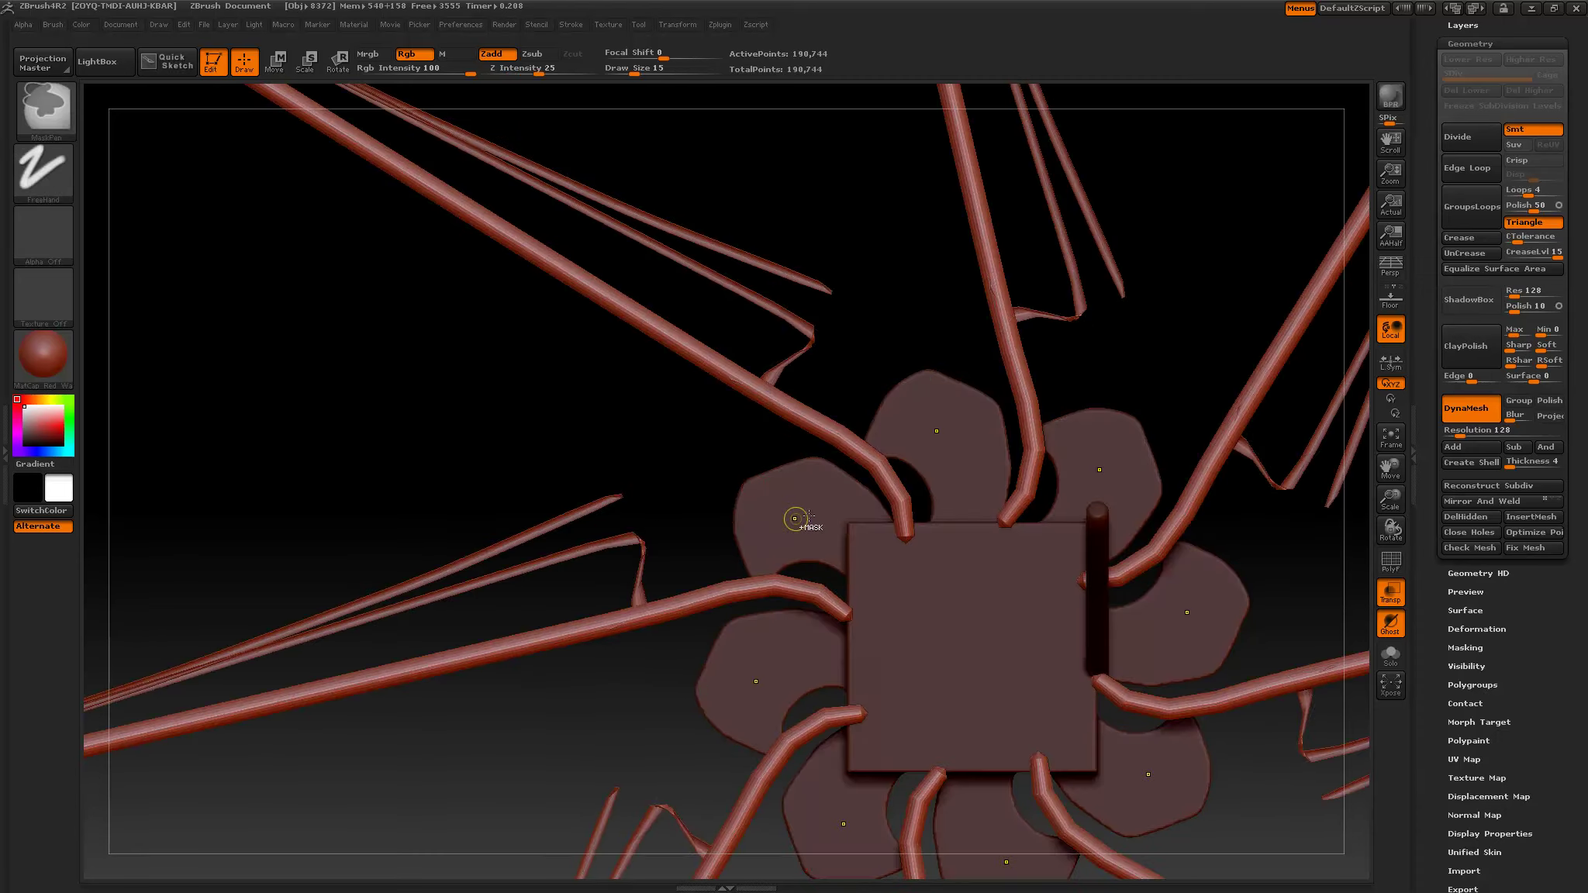
{"action": "key", "text": "ctrl+z"}
Draw eight radial tubes around the cube, bend them into hooked arms, and extend their inner ends to the centre with draw size 15.
{"action": "mouse_move", "coordinate": [904, 546]}
{"action": "left_mouse_down"}
{"action": "mouse_move", "coordinate": [819, 437]}
{"action": "mouse_move", "coordinate": [976, 366]}
{"action": "left_mouse_up"}
{"action": "mouse_move", "coordinate": [983, 276]}
{"action": "left_mouse_down", "text": "alt"}
{"action": "mouse_move", "coordinate": [911, 181]}
{"action": "mouse_move", "coordinate": [904, 133]}
{"action": "left_mouse_up", "text": "alt"}
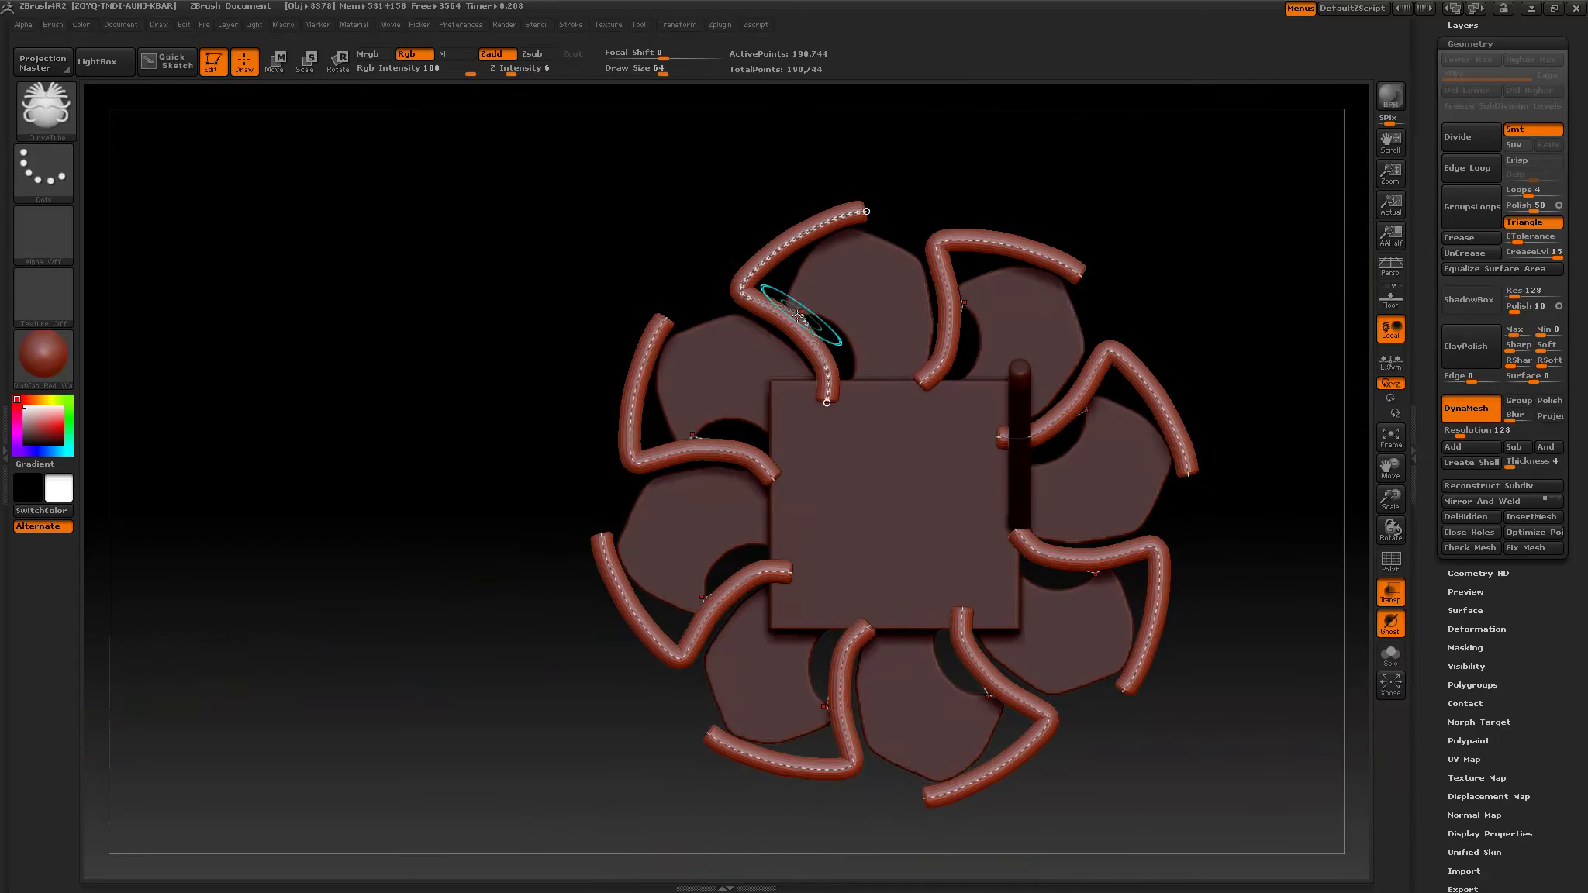
{"action": "left_click_drag", "start_coordinate": [797, 317], "coordinate": [759, 349]}
{"action": "mouse_move", "coordinate": [788, 253]}
{"action": "left_mouse_down"}
{"action": "mouse_move", "coordinate": [756, 262]}
{"action": "mouse_move", "coordinate": [787, 263]}
{"action": "mouse_move", "coordinate": [697, 236]}
{"action": "left_mouse_up"}
{"action": "key", "text": "s"}
{"action": "left_click_drag", "start_coordinate": [851, 205], "coordinate": [851, 151]}
{"action": "mouse_move", "coordinate": [816, 374]}
{"action": "left_mouse_down"}
{"action": "mouse_move", "coordinate": [830, 450]}
{"action": "mouse_move", "coordinate": [900, 509]}
{"action": "left_mouse_up"}
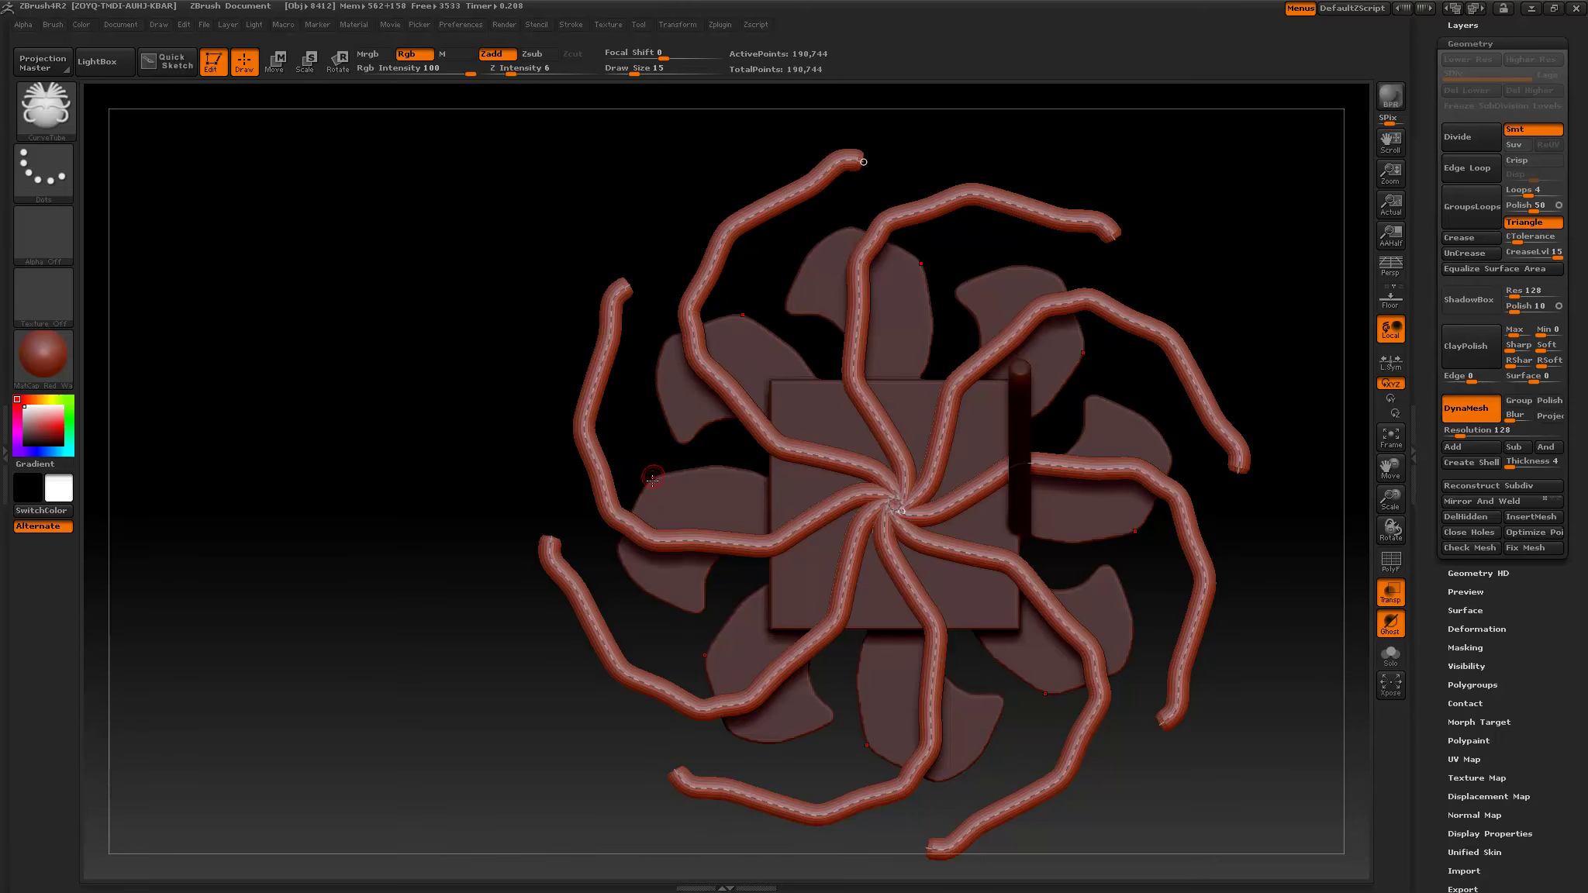
Clear the active curves and fuse the eight radial tubes with DynaMesh.
{"action": "key", "text": "ctrl"}
{"action": "left_click_drag", "start_coordinate": [350, 359], "coordinate": [456, 558], "text": "ctrl"}
{"action": "mouse_move", "coordinate": [447, 651]}
{"action": "left_mouse_down"}
{"action": "mouse_move", "coordinate": [418, 543]}
{"action": "mouse_move", "coordinate": [429, 591]}
{"action": "mouse_move", "coordinate": [500, 660]}
{"action": "mouse_move", "coordinate": [532, 649]}
{"action": "mouse_move", "coordinate": [518, 409]}
{"action": "left_mouse_up"}
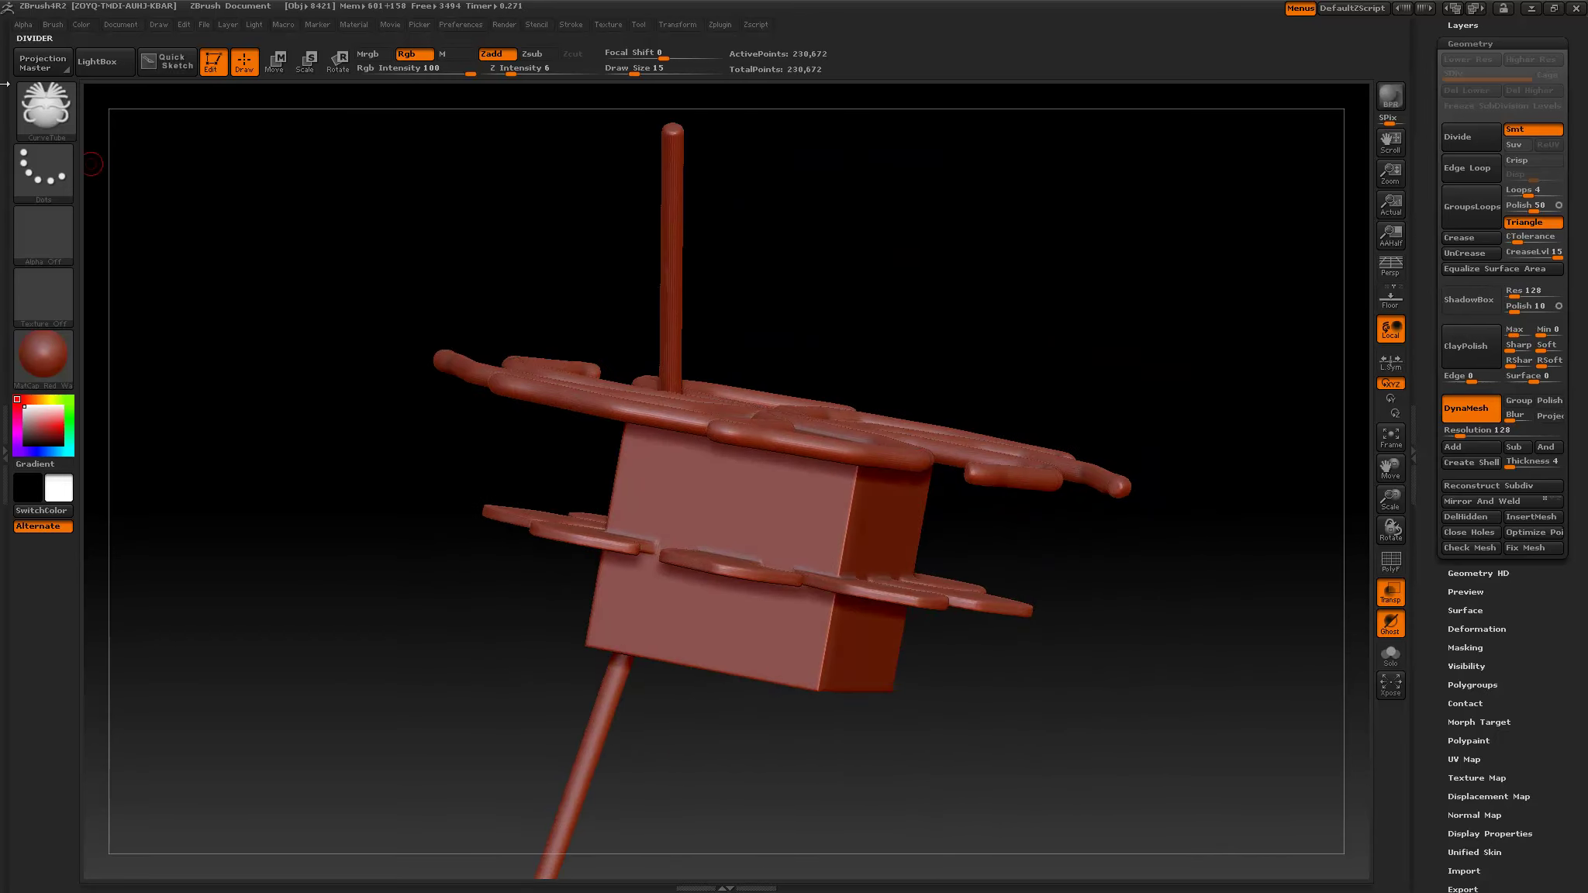
Select the CurveTubeSnap brush and draw a short tube across two adjacent side faces of the cube.
{"action": "left_click", "coordinate": [45, 109]}
{"action": "left_click", "coordinate": [439, 250]}
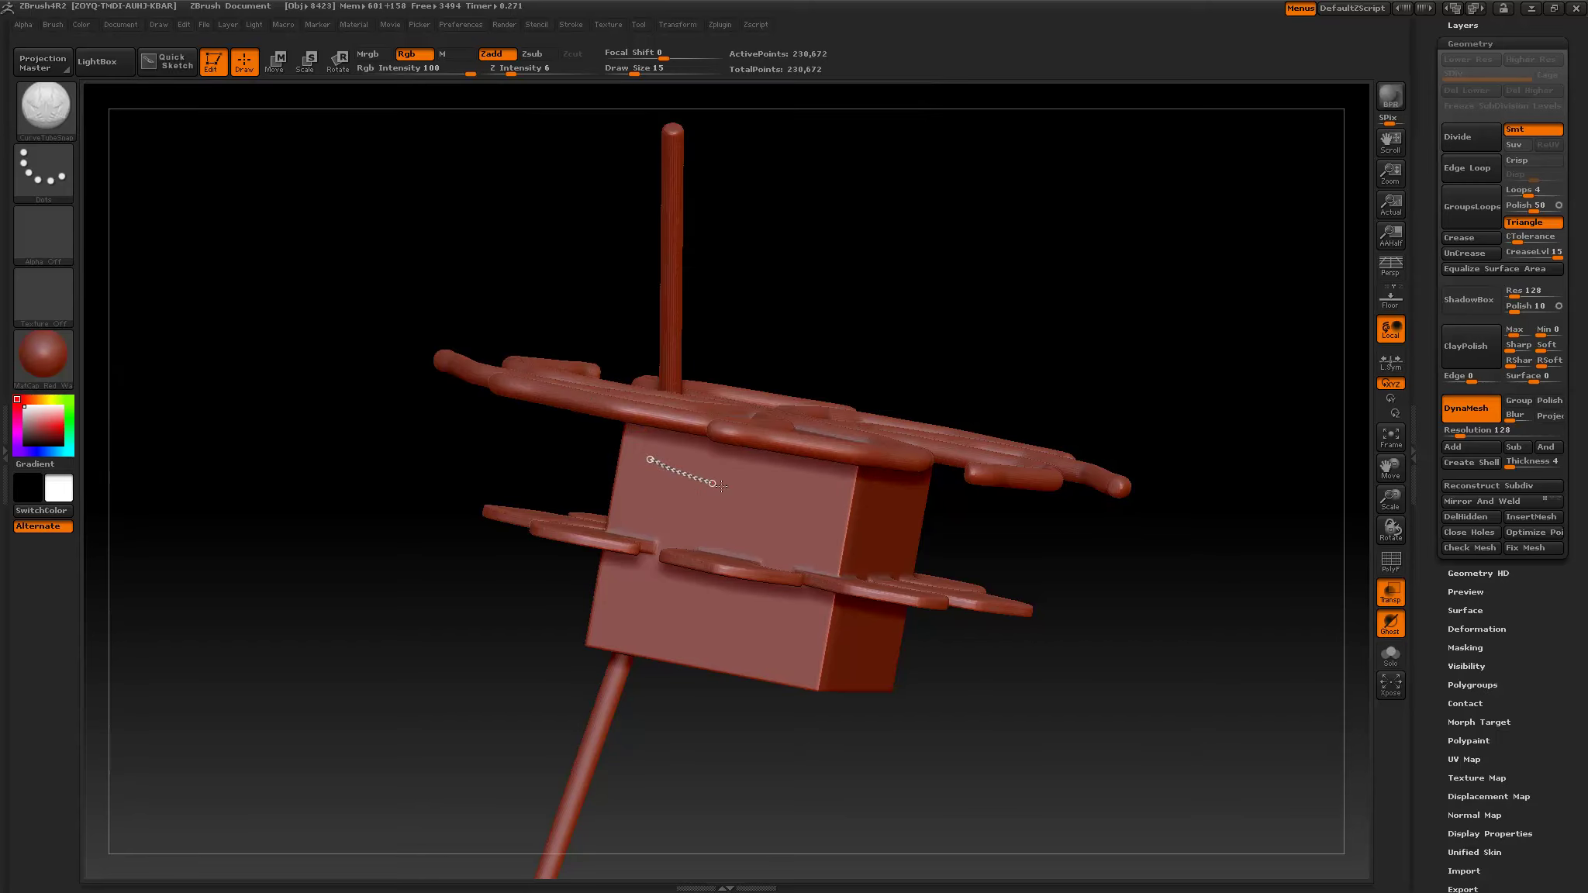
{"action": "left_click_drag", "start_coordinate": [870, 522], "coordinate": [873, 523]}
{"action": "left_click_drag", "start_coordinate": [1073, 550], "coordinate": [996, 543]}
{"action": "mouse_move", "coordinate": [690, 485]}
{"action": "left_mouse_down"}
{"action": "mouse_move", "coordinate": [676, 466]}
{"action": "mouse_move", "coordinate": [692, 481]}
{"action": "left_mouse_up"}
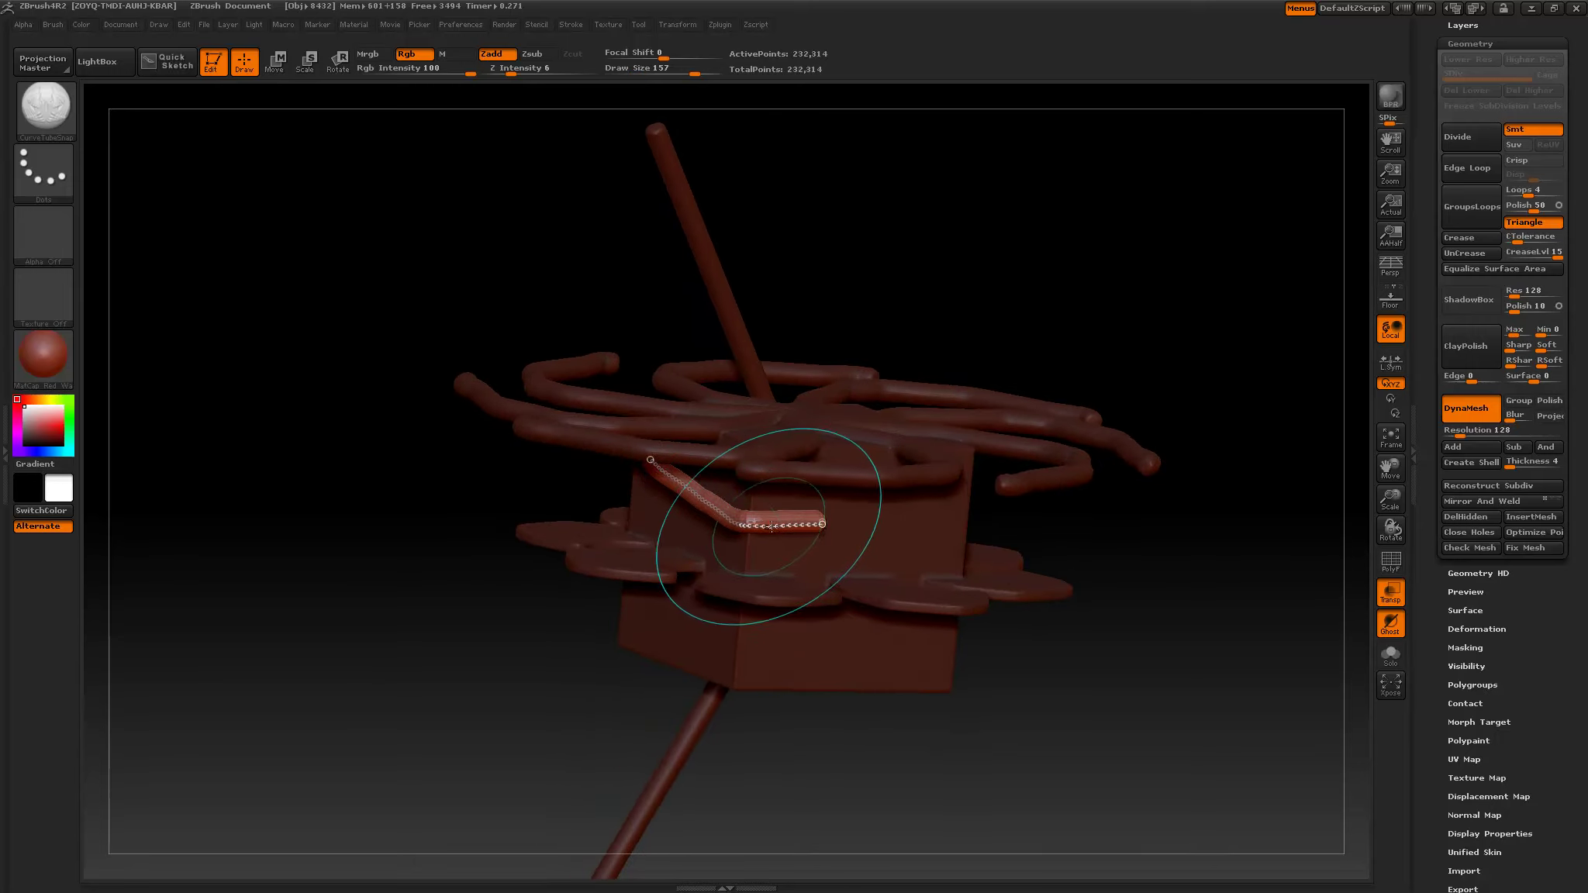
Reduce the draw size to 15, try a short snapped tube on the cube's end face, and undo it.
{"action": "key", "text": "bracketleft"}
{"action": "key", "text": "bracketleft"}
{"action": "key", "text": "bracketleft"}
{"action": "key", "text": "bracketleft"}
{"action": "key", "text": "bracketleft"}
{"action": "key", "text": "bracketleft"}
{"action": "left_click_drag", "start_coordinate": [913, 737], "coordinate": [879, 711]}
{"action": "left_click_drag", "start_coordinate": [1014, 657], "coordinate": [860, 423]}
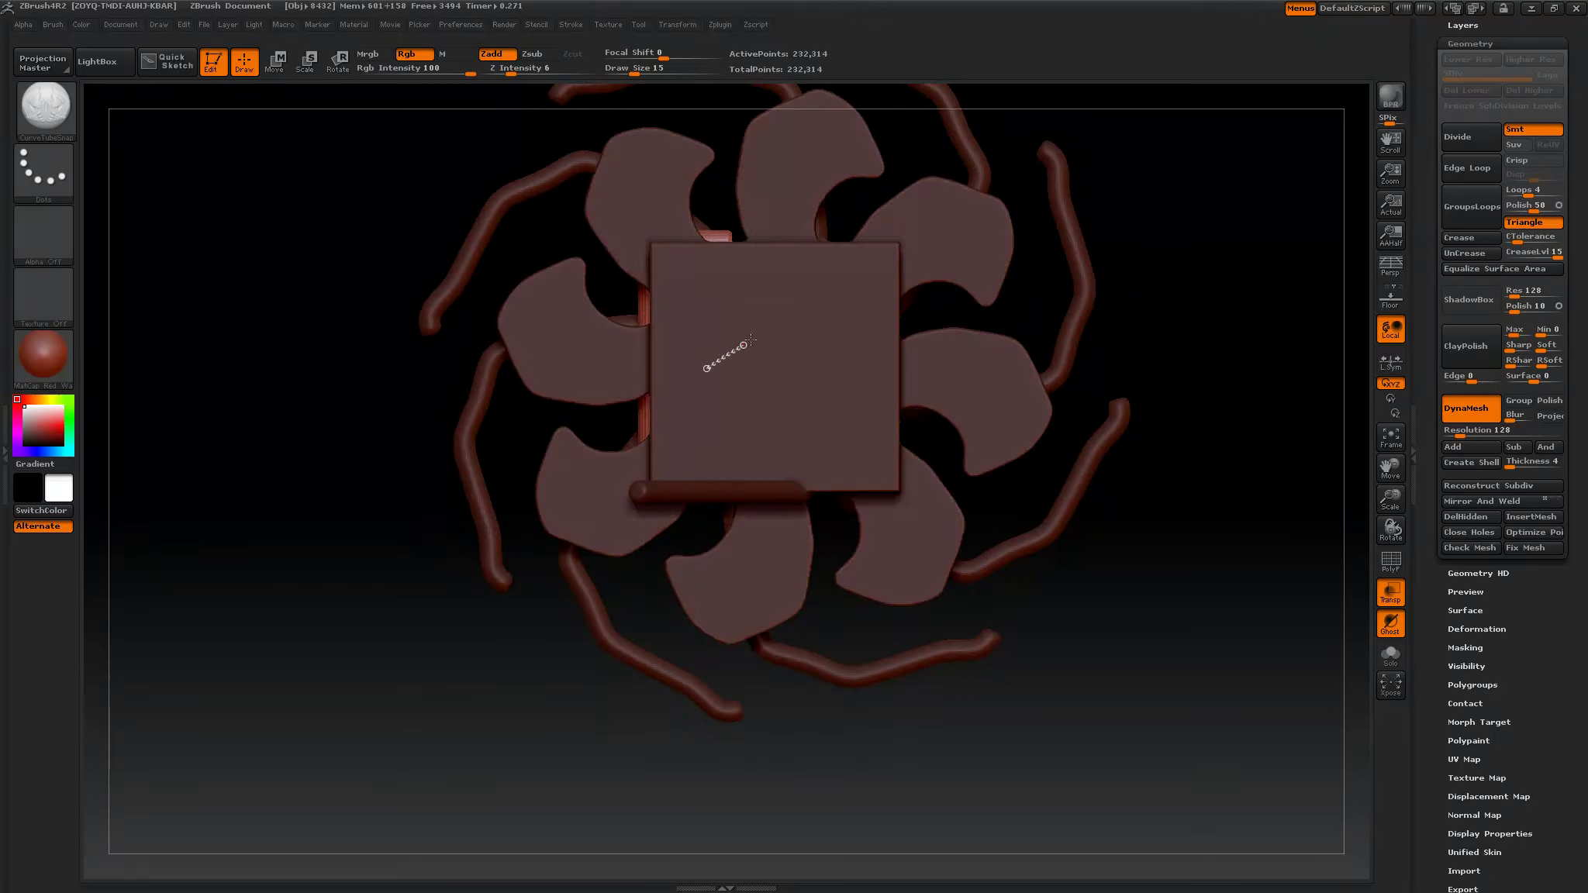
{"action": "key", "text": "ctrl+z"}
Draw two opposing arched tubes on the cube's end face as an eye outline, using draw size 12.
{"action": "key", "text": "s"}
{"action": "left_click", "coordinate": [724, 377]}
{"action": "key", "text": "s"}
{"action": "left_click", "coordinate": [705, 376]}
{"action": "left_click_drag", "start_coordinate": [705, 376], "coordinate": [741, 359]}
{"action": "mouse_move", "coordinate": [850, 358]}
{"action": "left_mouse_down"}
{"action": "mouse_move", "coordinate": [869, 374]}
{"action": "mouse_move", "coordinate": [858, 388]}
{"action": "left_mouse_up"}
Clear the mask and fuse the two eye-shaped tubes into the cube with DynaMesh.
{"action": "left_click_drag", "start_coordinate": [1141, 337], "coordinate": [1173, 380], "text": "ctrl"}
{"action": "left_click_drag", "start_coordinate": [1125, 302], "coordinate": [1163, 364], "text": "ctrl"}
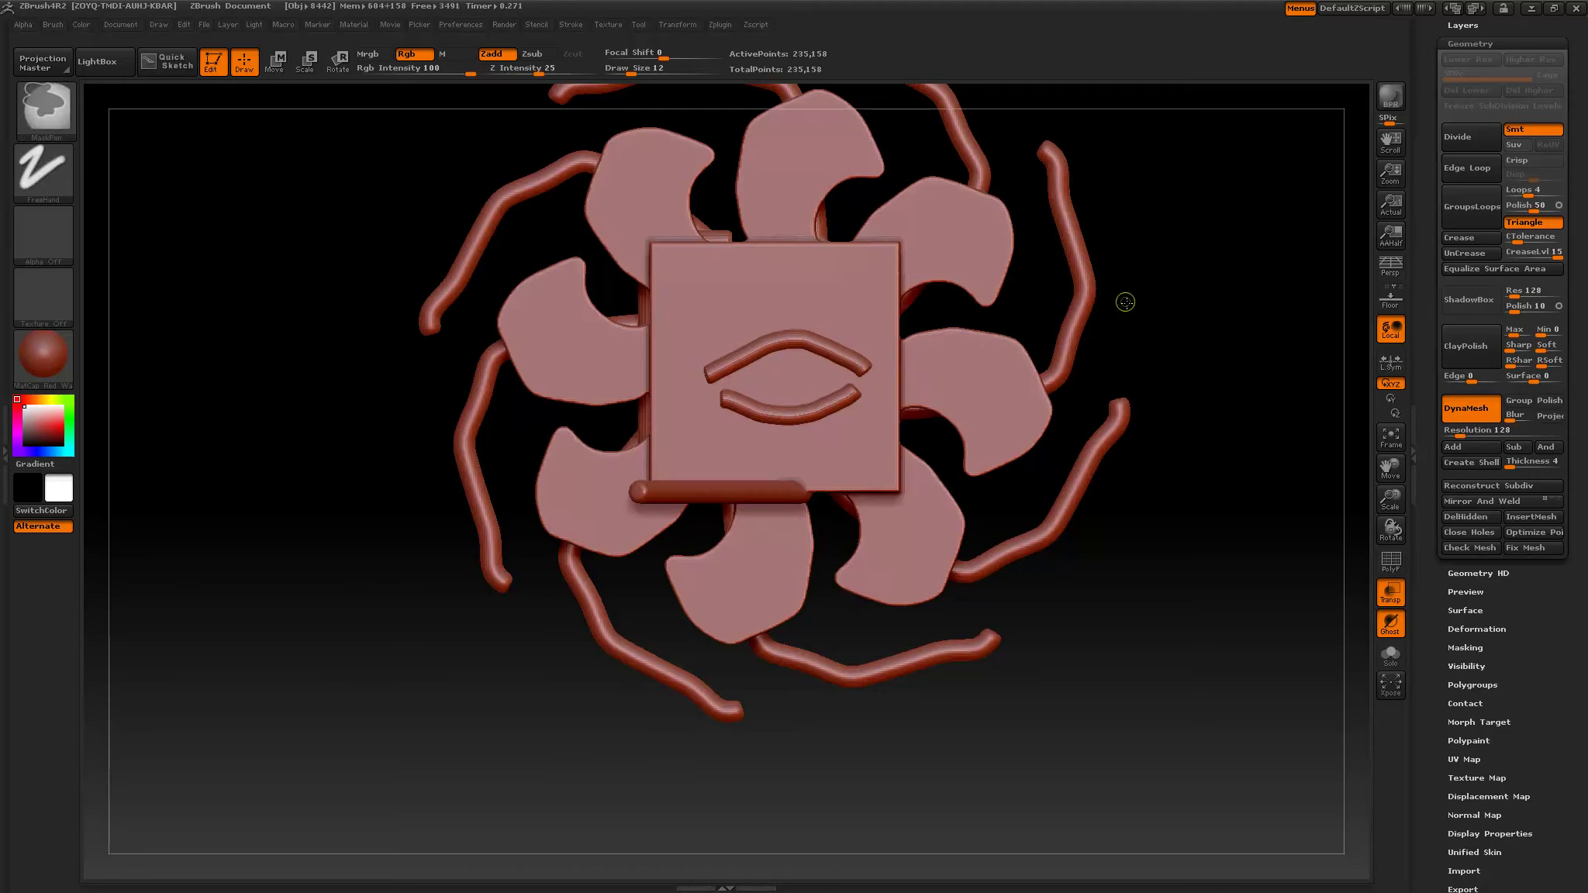
{"action": "key", "text": "ctrl"}
{"action": "mouse_move", "coordinate": [1079, 591]}
{"action": "left_mouse_down"}
{"action": "mouse_move", "coordinate": [1120, 588]}
{"action": "mouse_move", "coordinate": [1122, 572]}
{"action": "left_mouse_up"}
{"action": "left_click_drag", "start_coordinate": [1055, 525], "coordinate": [1092, 583], "text": "alt"}
{"action": "left_click_drag", "start_coordinate": [1092, 440], "coordinate": [1165, 513], "text": "ctrl"}
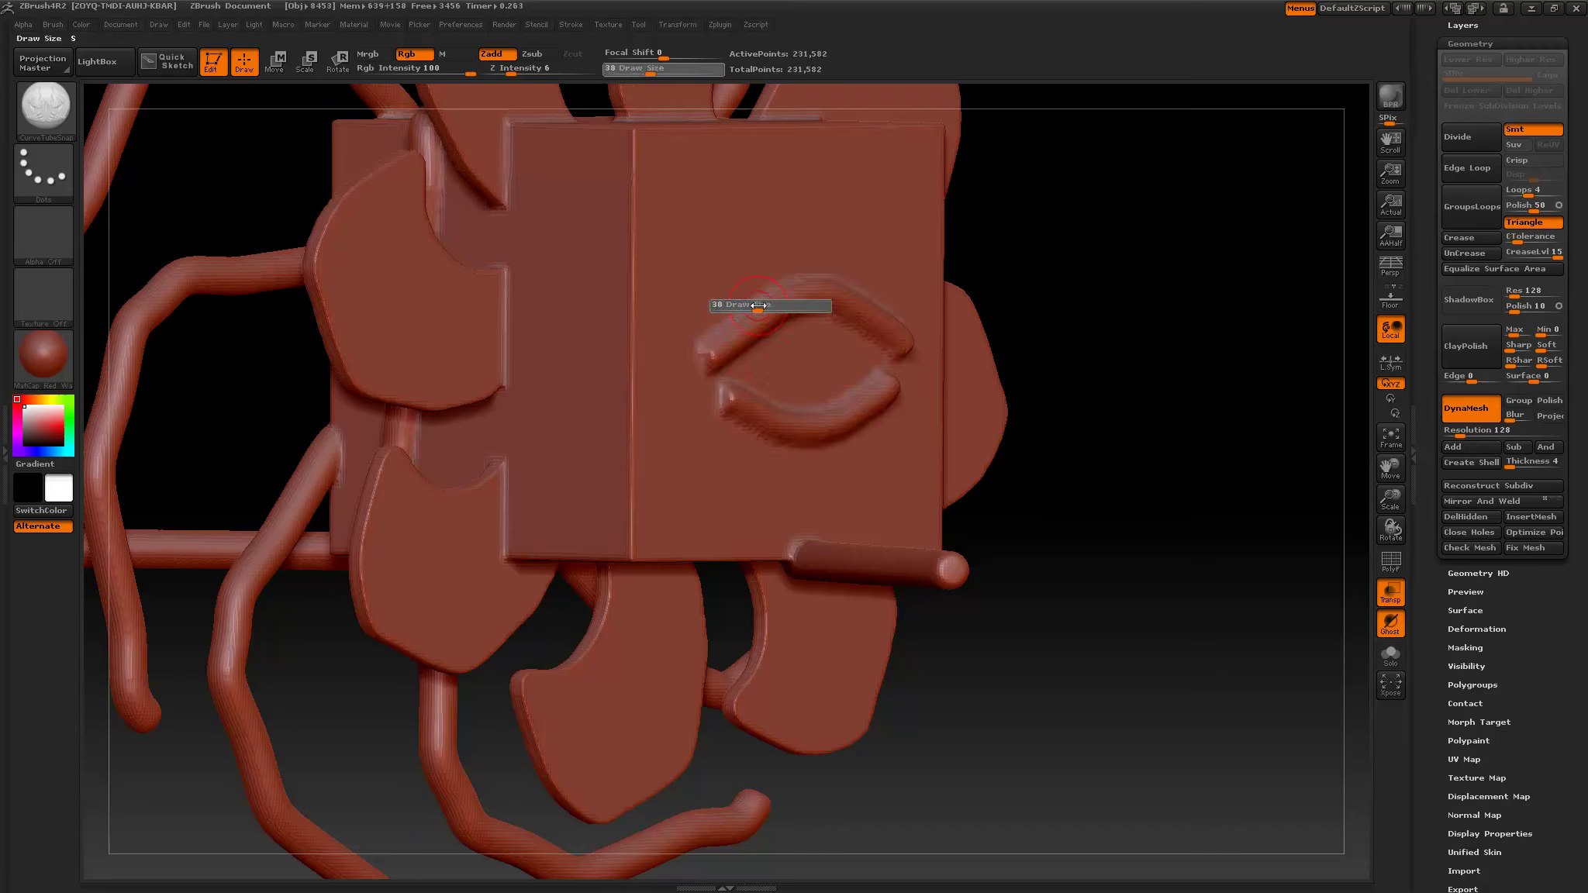
Smooth the eye-shaped ridges into the cube's face with draw size 45.
{"action": "key", "text": "shift"}
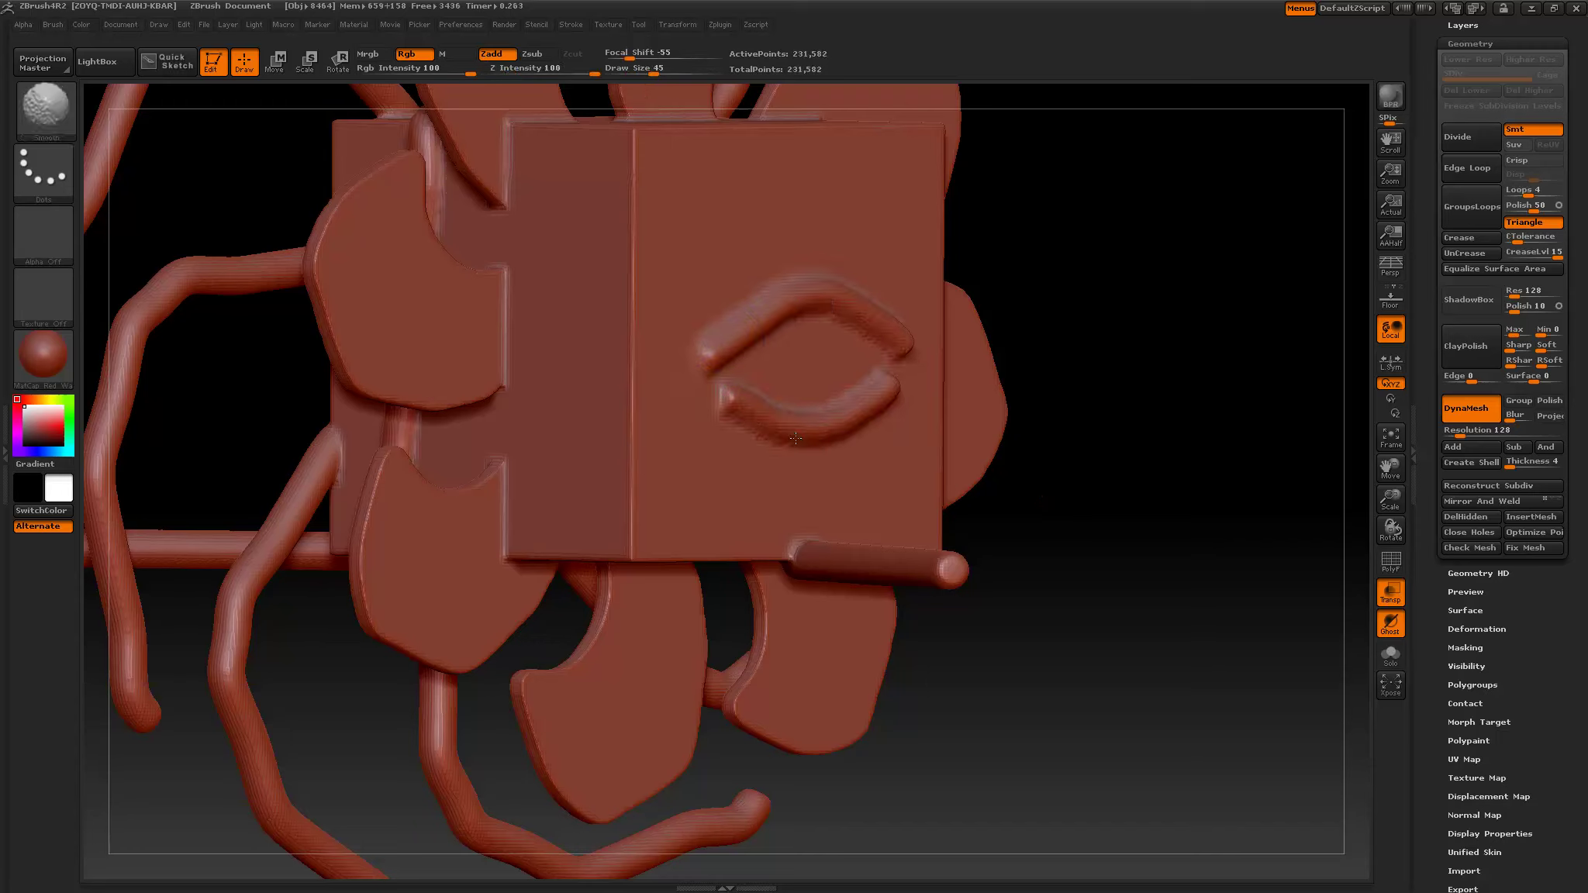
{"action": "left_click_drag", "start_coordinate": [1042, 415], "coordinate": [1072, 426], "text": "shift"}
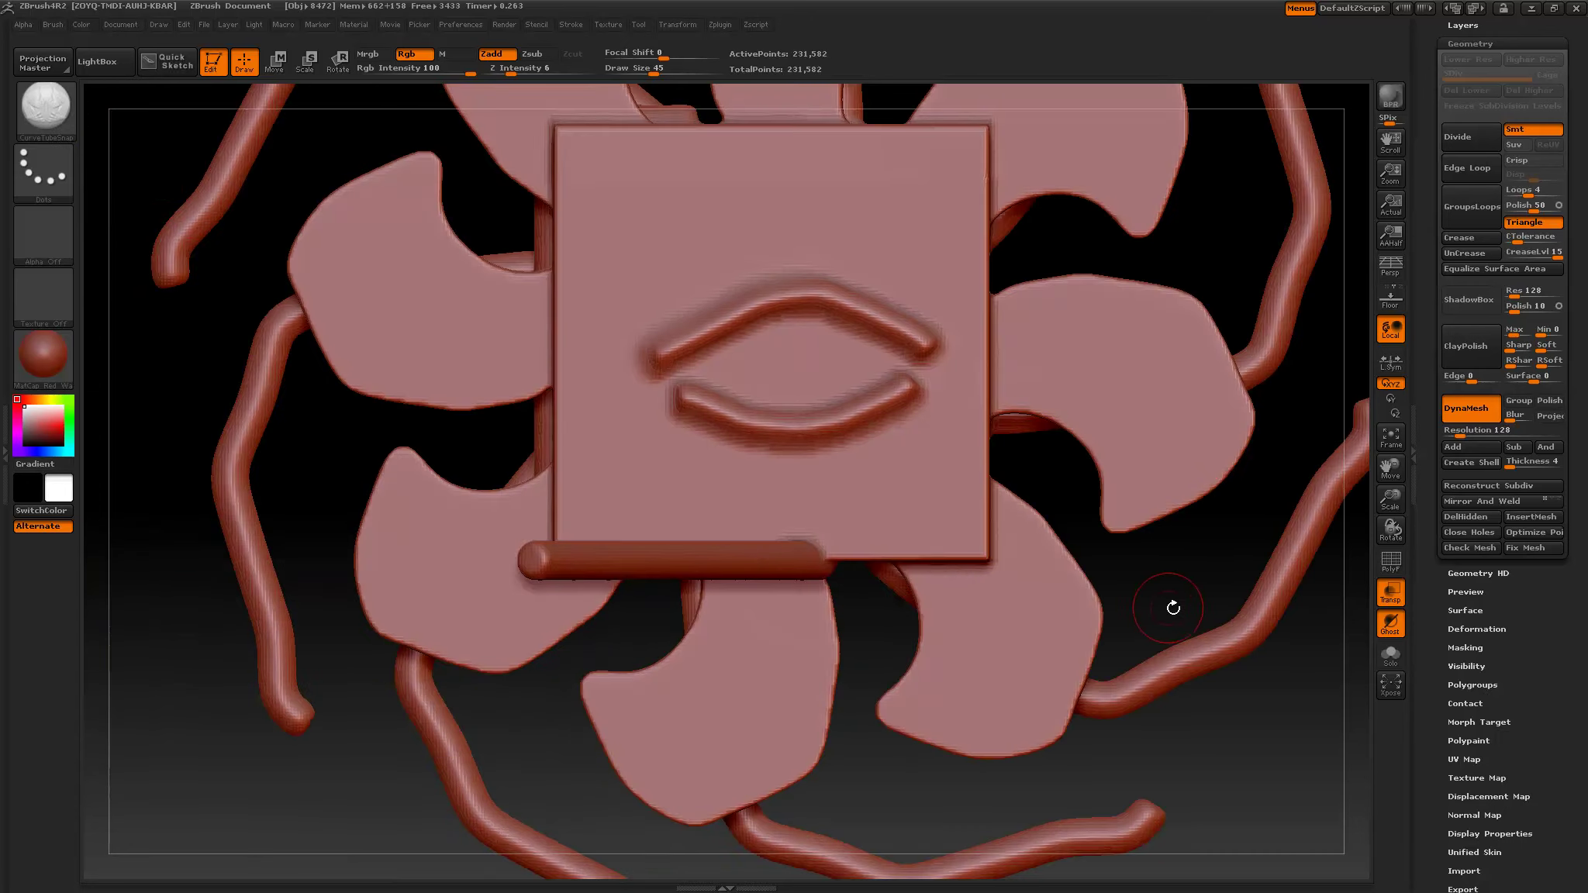
{"action": "left_click_drag", "start_coordinate": [1175, 608], "coordinate": [1099, 510], "text": "alt"}
{"action": "left_click_drag", "start_coordinate": [1191, 316], "coordinate": [962, 395], "text": "alt"}
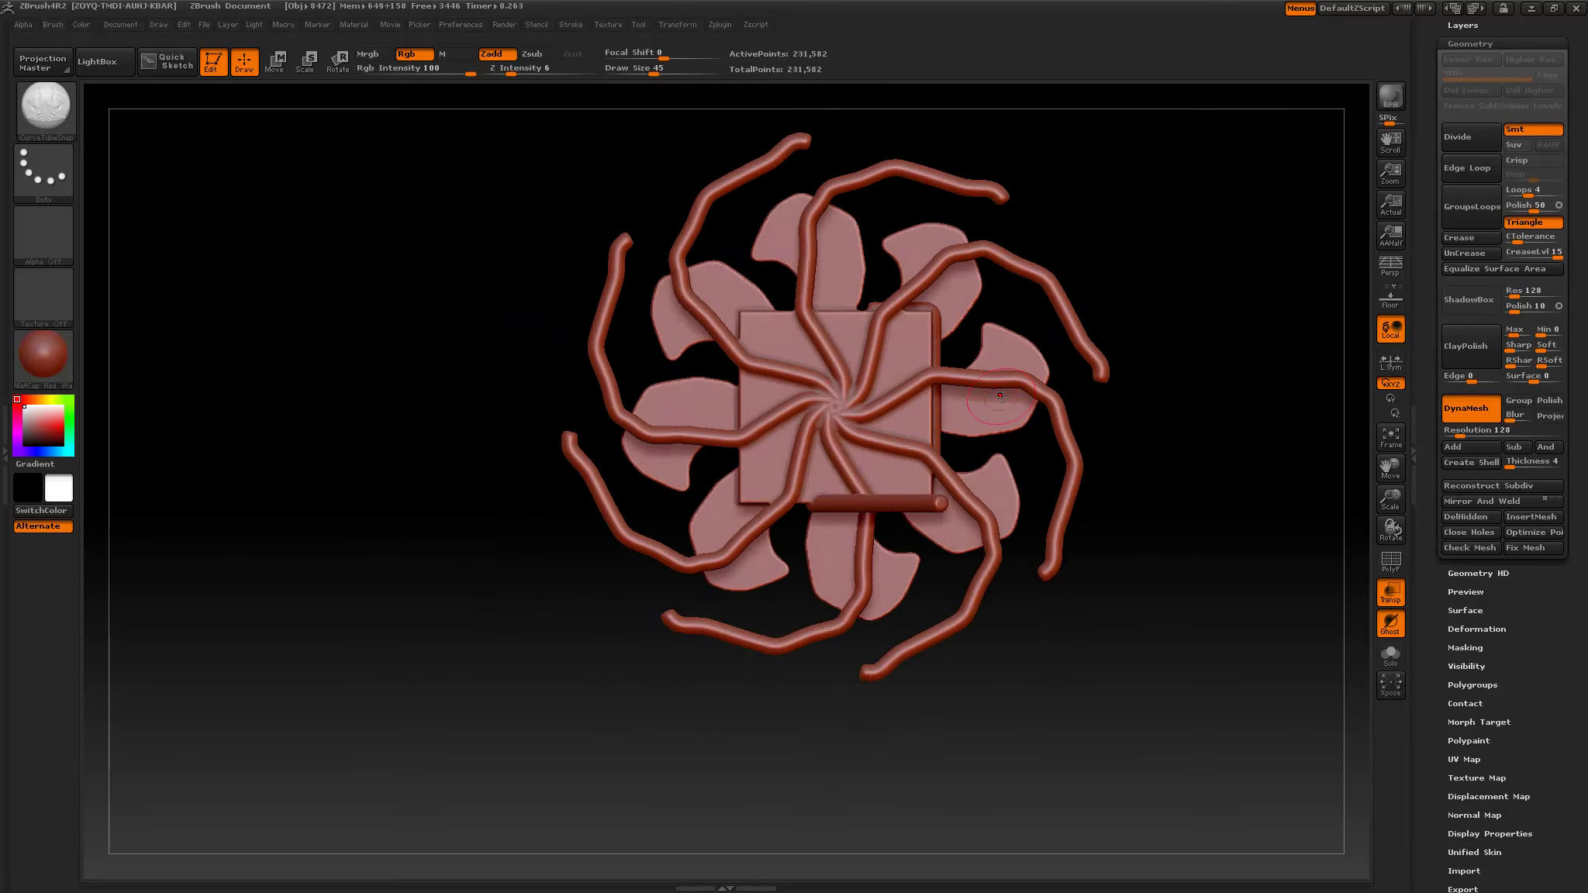
{"action": "left_click_drag", "start_coordinate": [1014, 541], "coordinate": [1046, 448]}
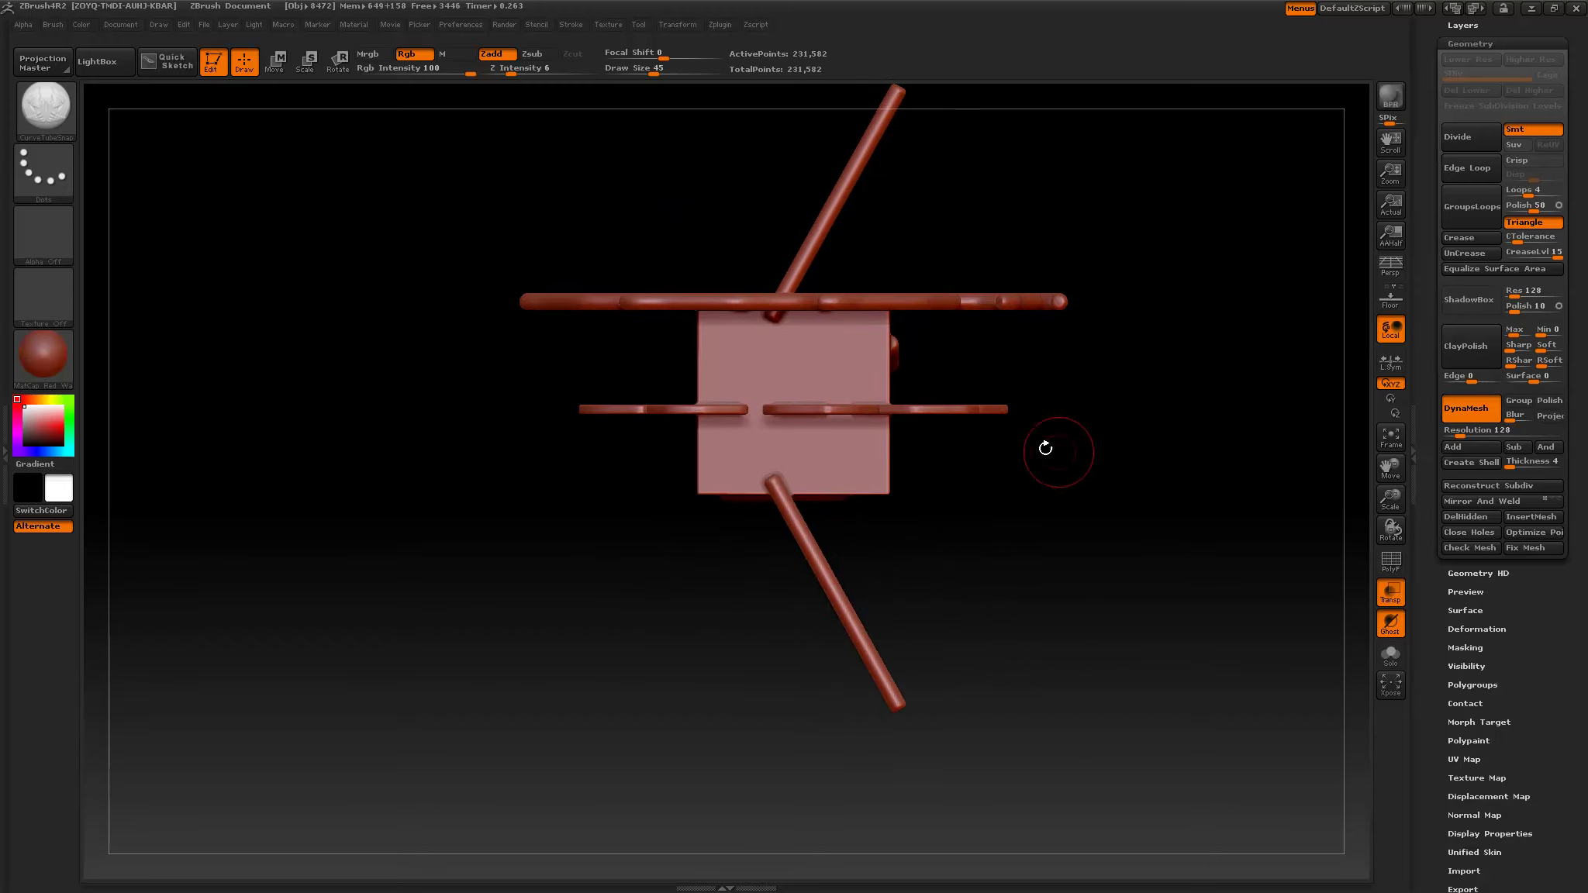
Apply the SkinShade4 material to the model and change its colour to light grey.
{"action": "left_click", "coordinate": [42, 356]}
{"action": "left_click", "coordinate": [310, 373]}
{"action": "left_click_drag", "start_coordinate": [987, 517], "coordinate": [1005, 567]}
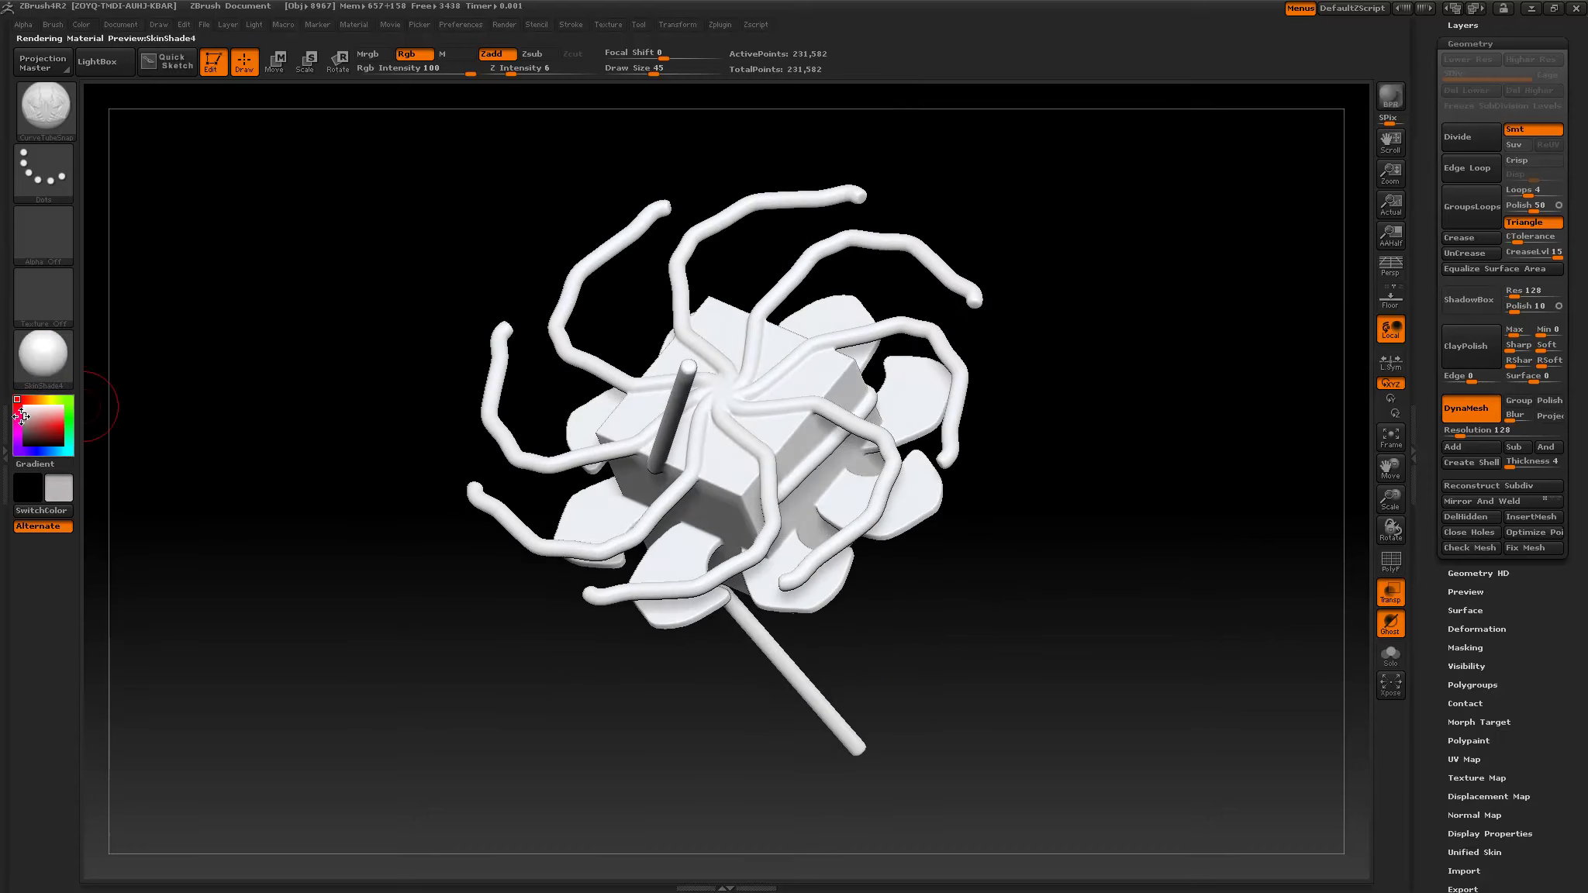
{"action": "mouse_move", "coordinate": [1074, 344]}
{"action": "left_mouse_down"}
{"action": "mouse_move", "coordinate": [1088, 383]}
{"action": "mouse_move", "coordinate": [1067, 338]}
{"action": "left_mouse_up"}
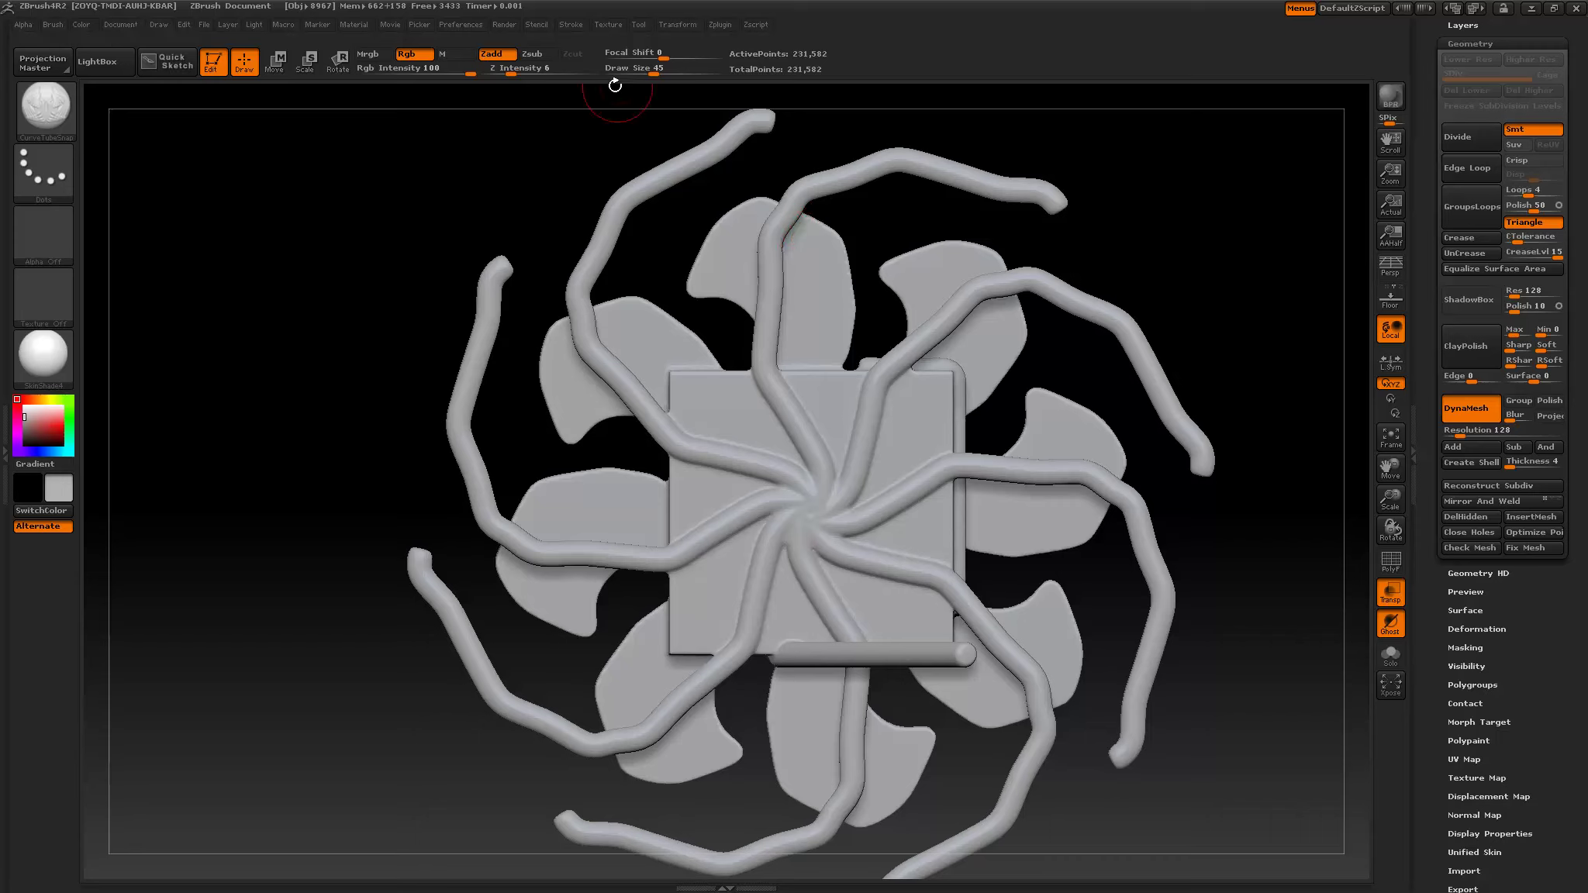
Enable WaxPreview in the render properties and raise the wax strength of the SkinShade4 material.
{"action": "left_click", "coordinate": [504, 25]}
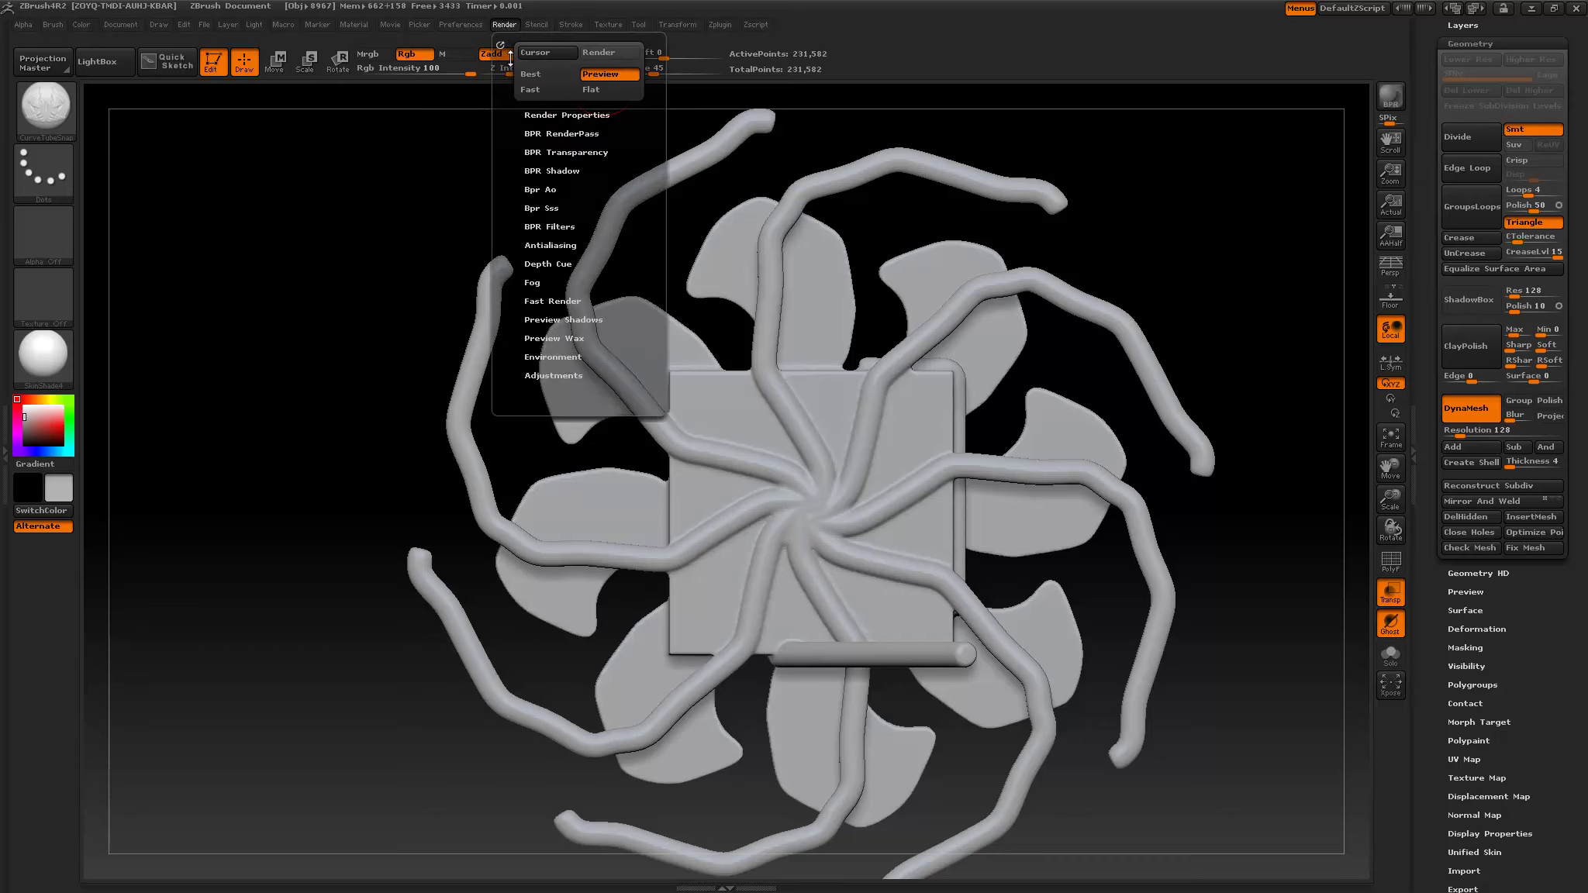
{"action": "left_click", "coordinate": [541, 115]}
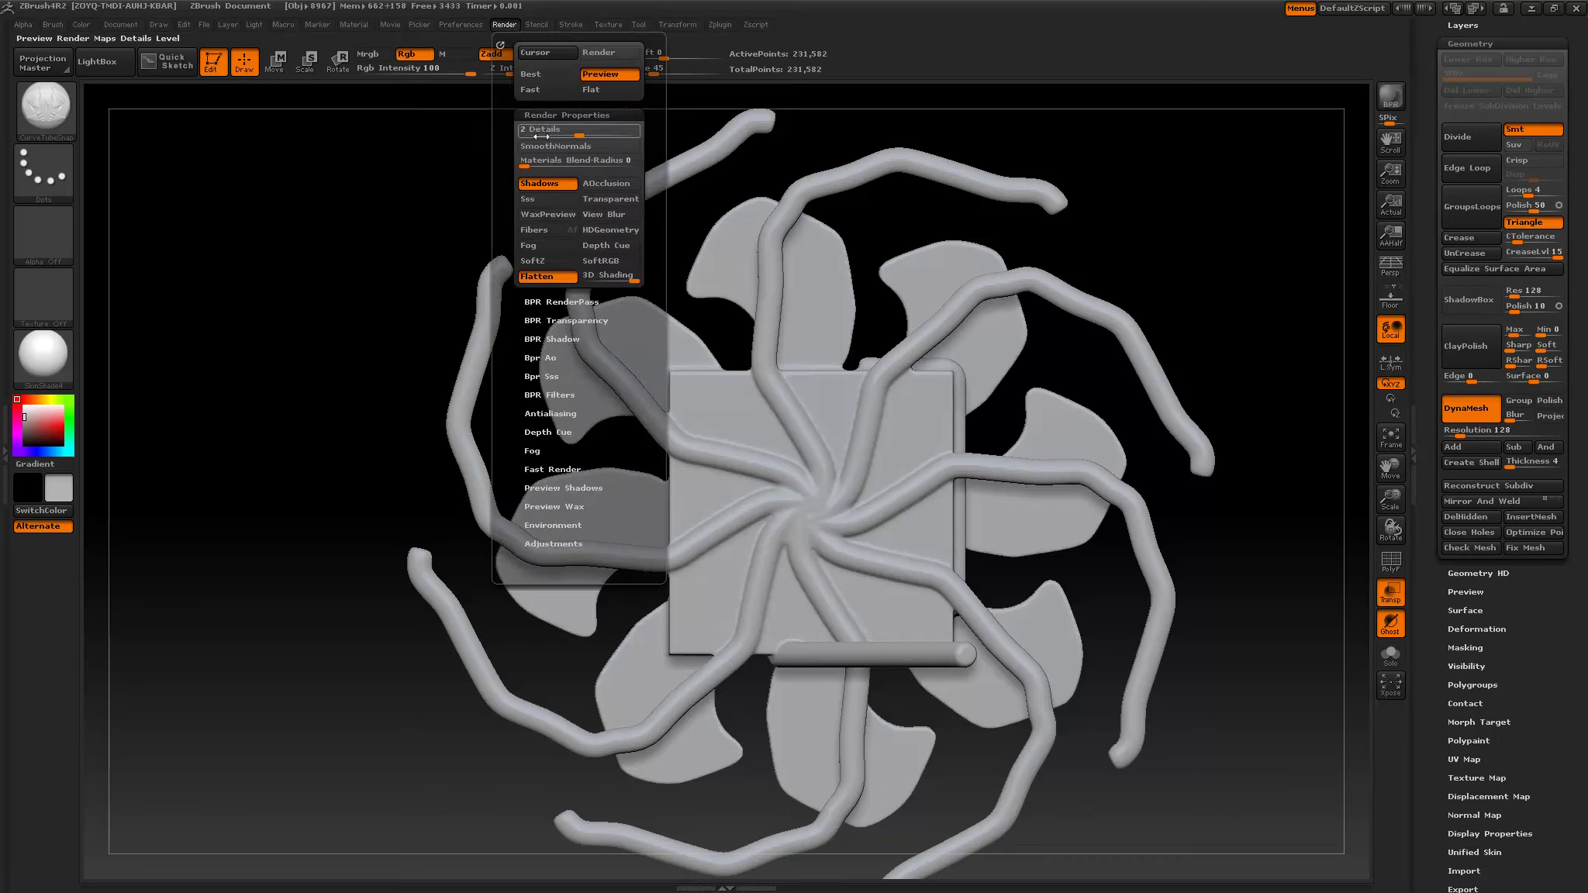
{"action": "left_click", "coordinate": [550, 218]}
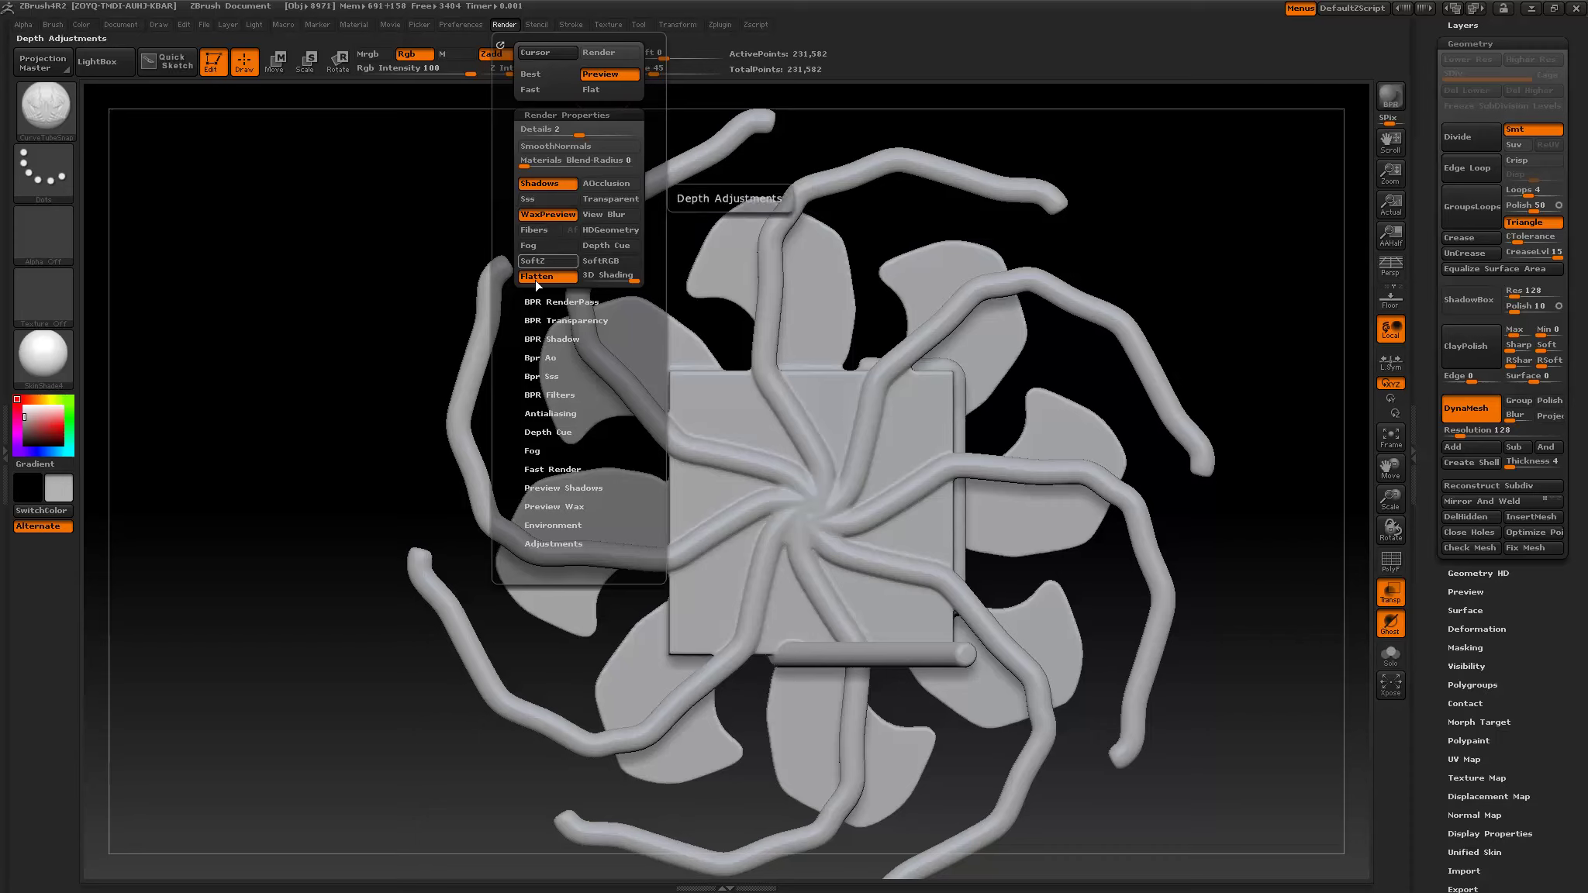
{"action": "left_click", "coordinate": [551, 507]}
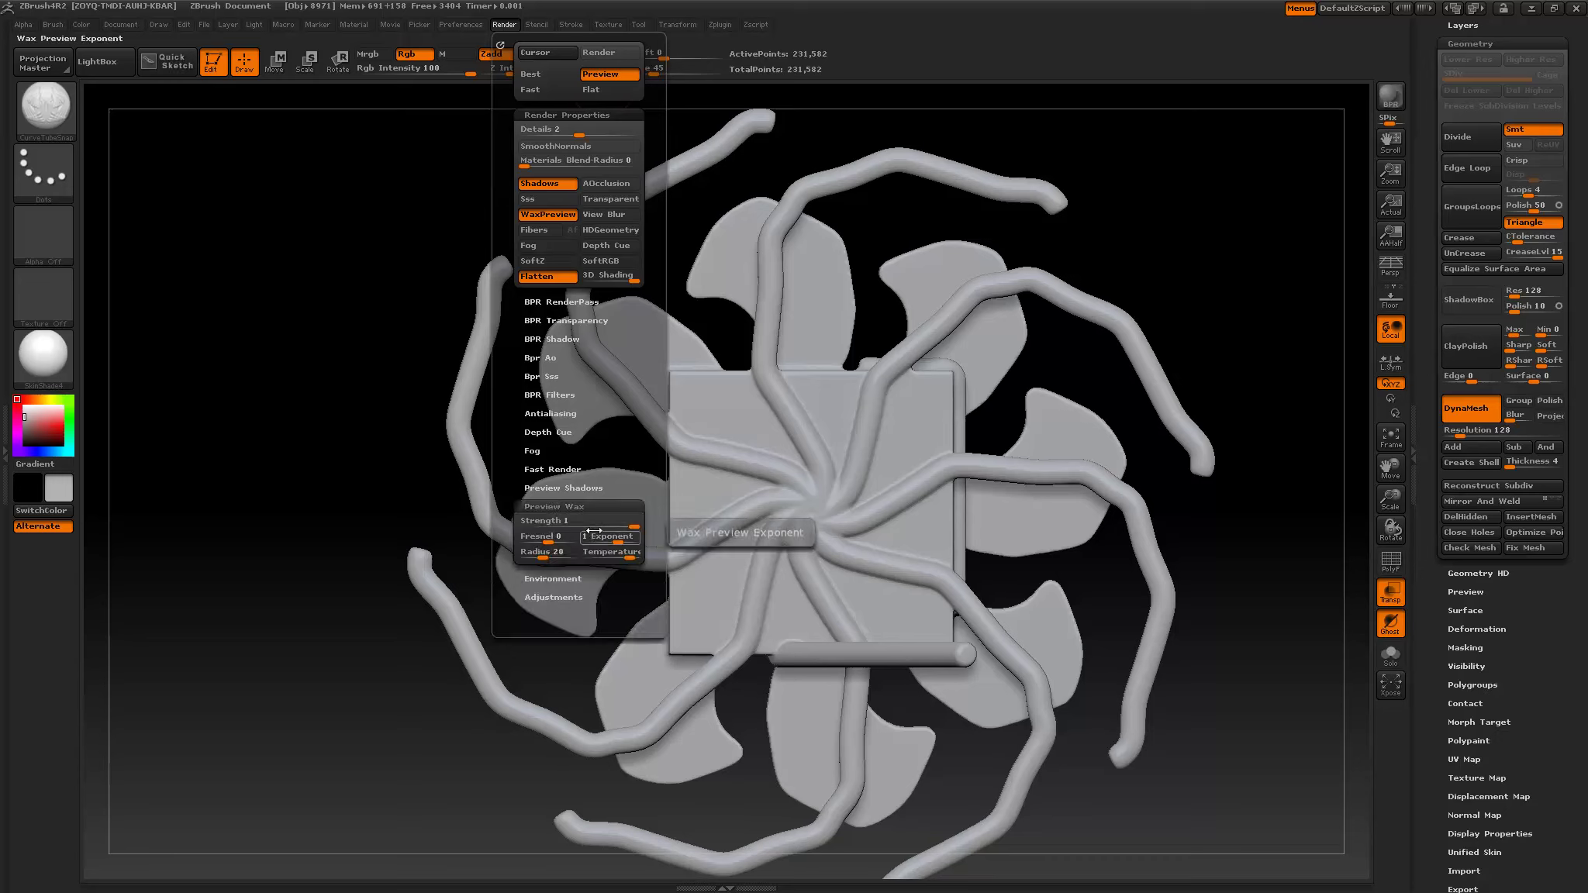
{"action": "left_click", "coordinate": [357, 26]}
{"action": "left_click", "coordinate": [424, 217]}
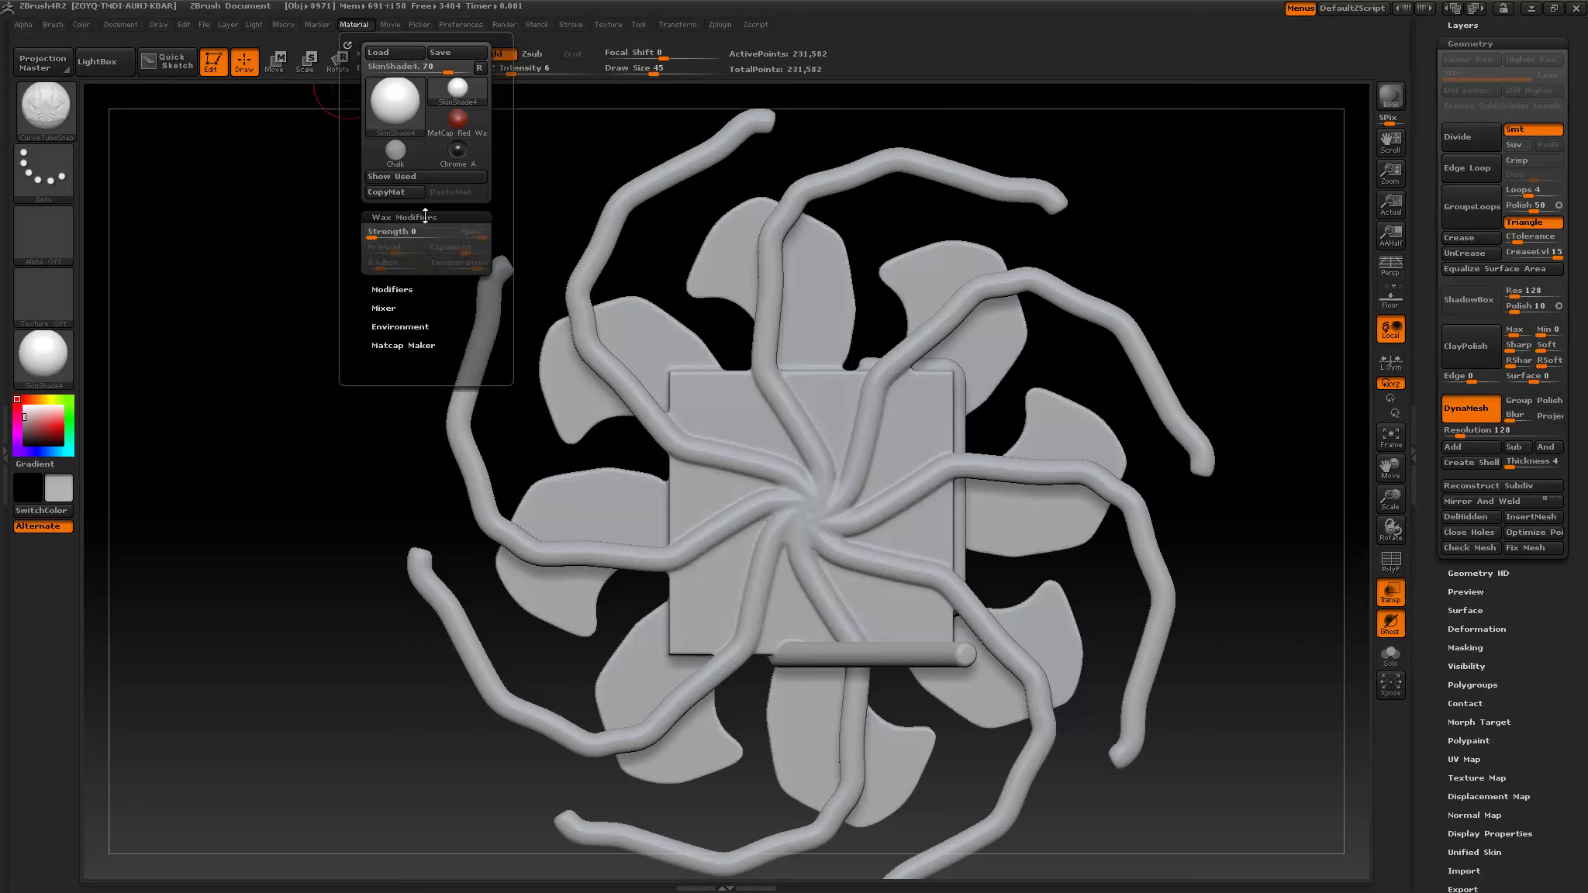
{"action": "left_click_drag", "start_coordinate": [376, 232], "coordinate": [437, 238]}
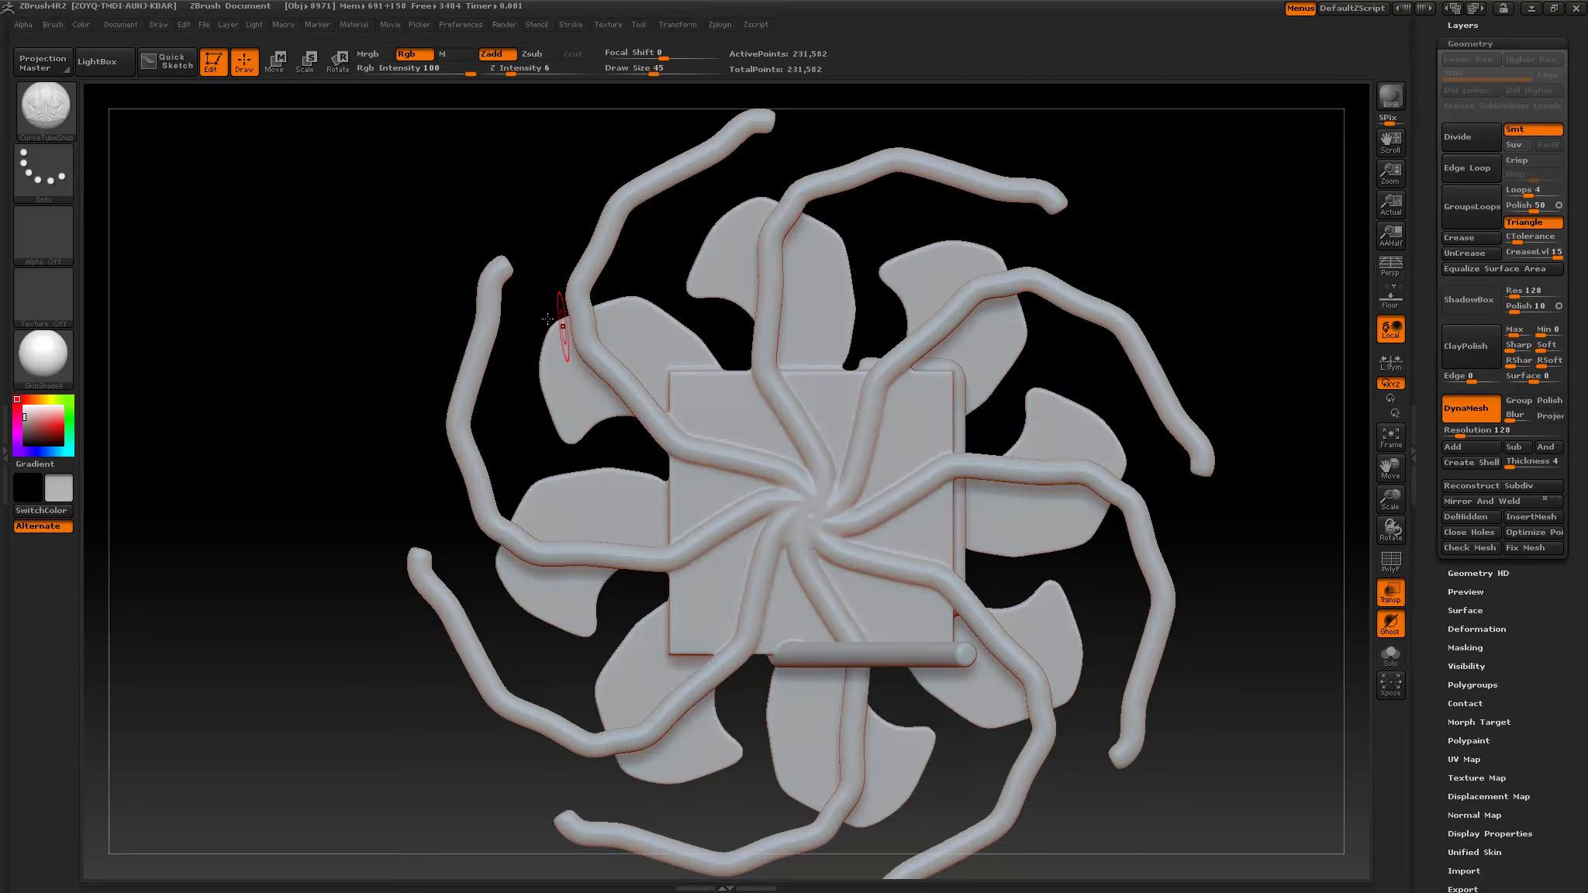
Examine the wax-shaded model from several angles, including the radial tubes, the blades and the eye-shaped face.
{"action": "left_click_drag", "start_coordinate": [532, 212], "coordinate": [733, 266]}
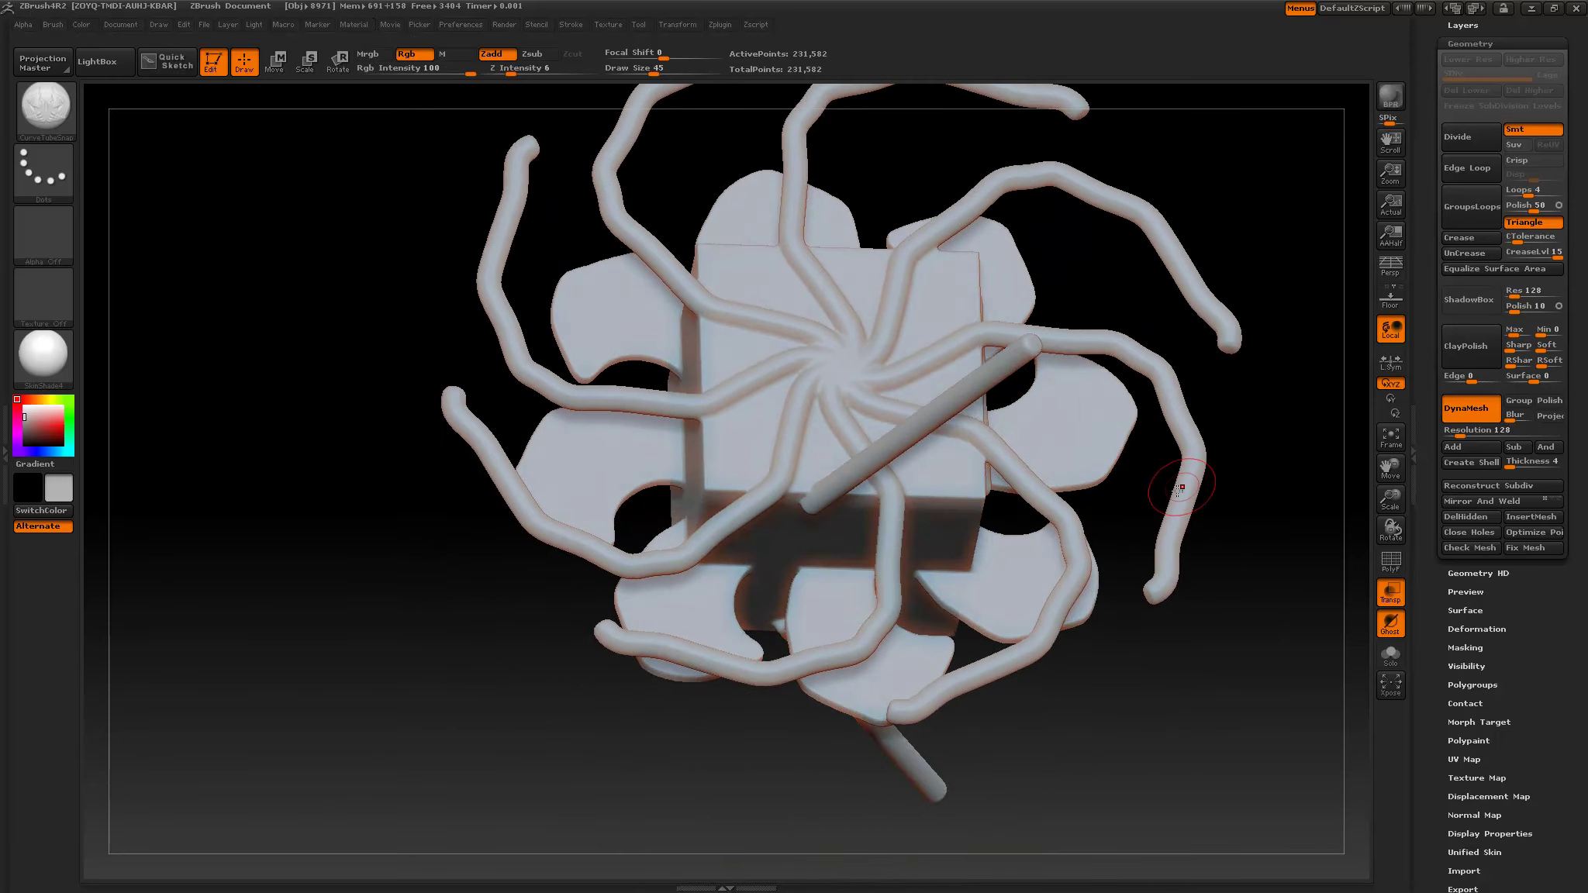
{"action": "left_click_drag", "start_coordinate": [1225, 648], "coordinate": [1164, 638]}
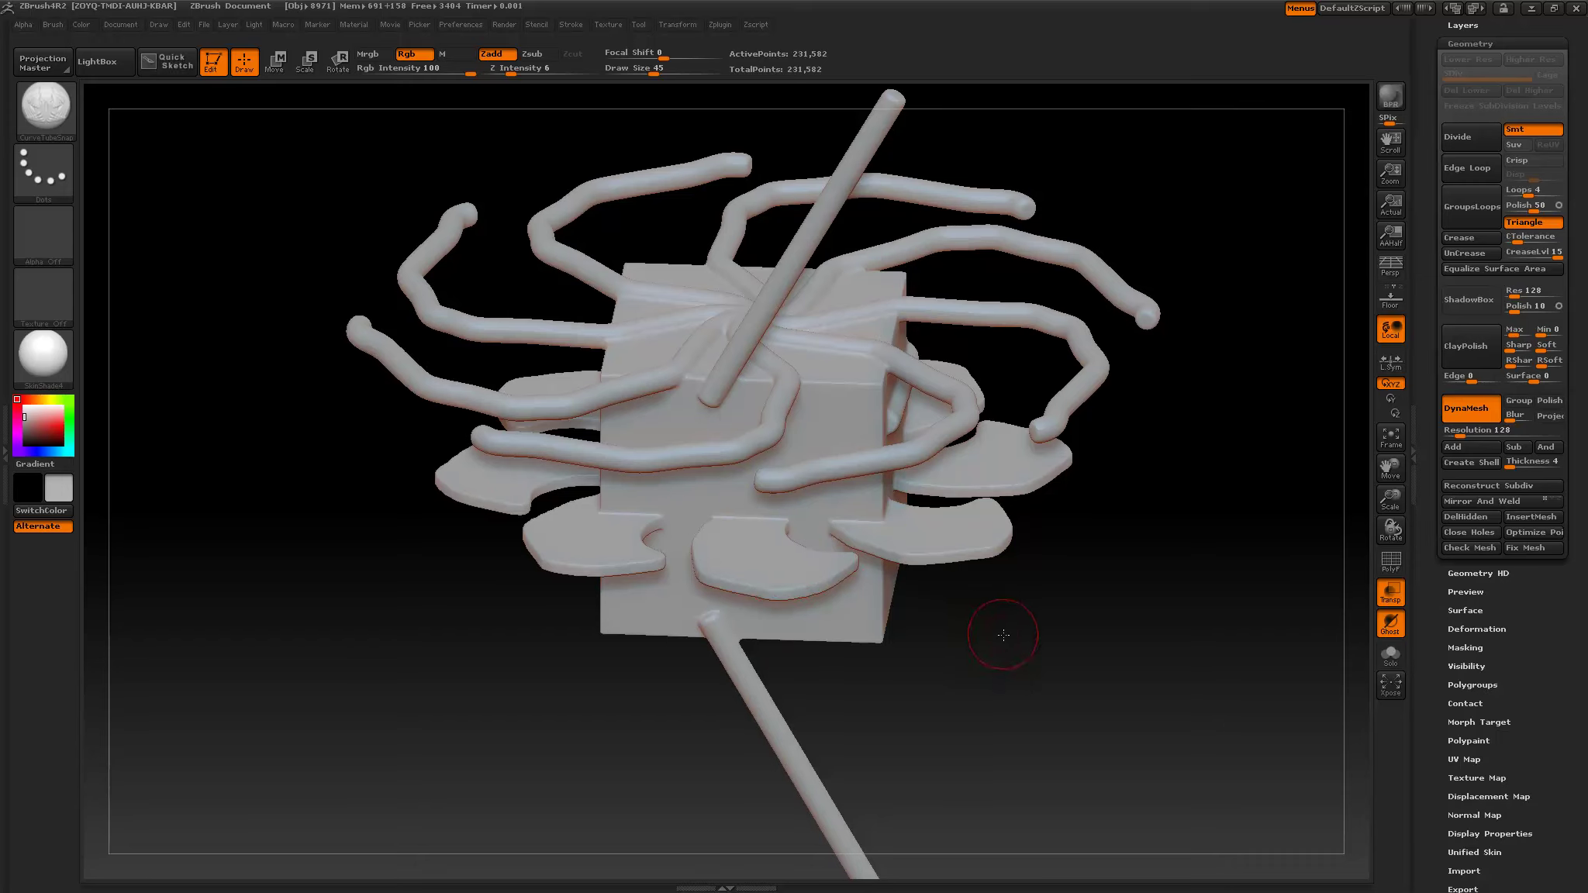
{"action": "left_click_drag", "start_coordinate": [1004, 635], "coordinate": [981, 607], "text": "alt"}
{"action": "left_click_drag", "start_coordinate": [957, 662], "coordinate": [963, 563], "text": "alt"}
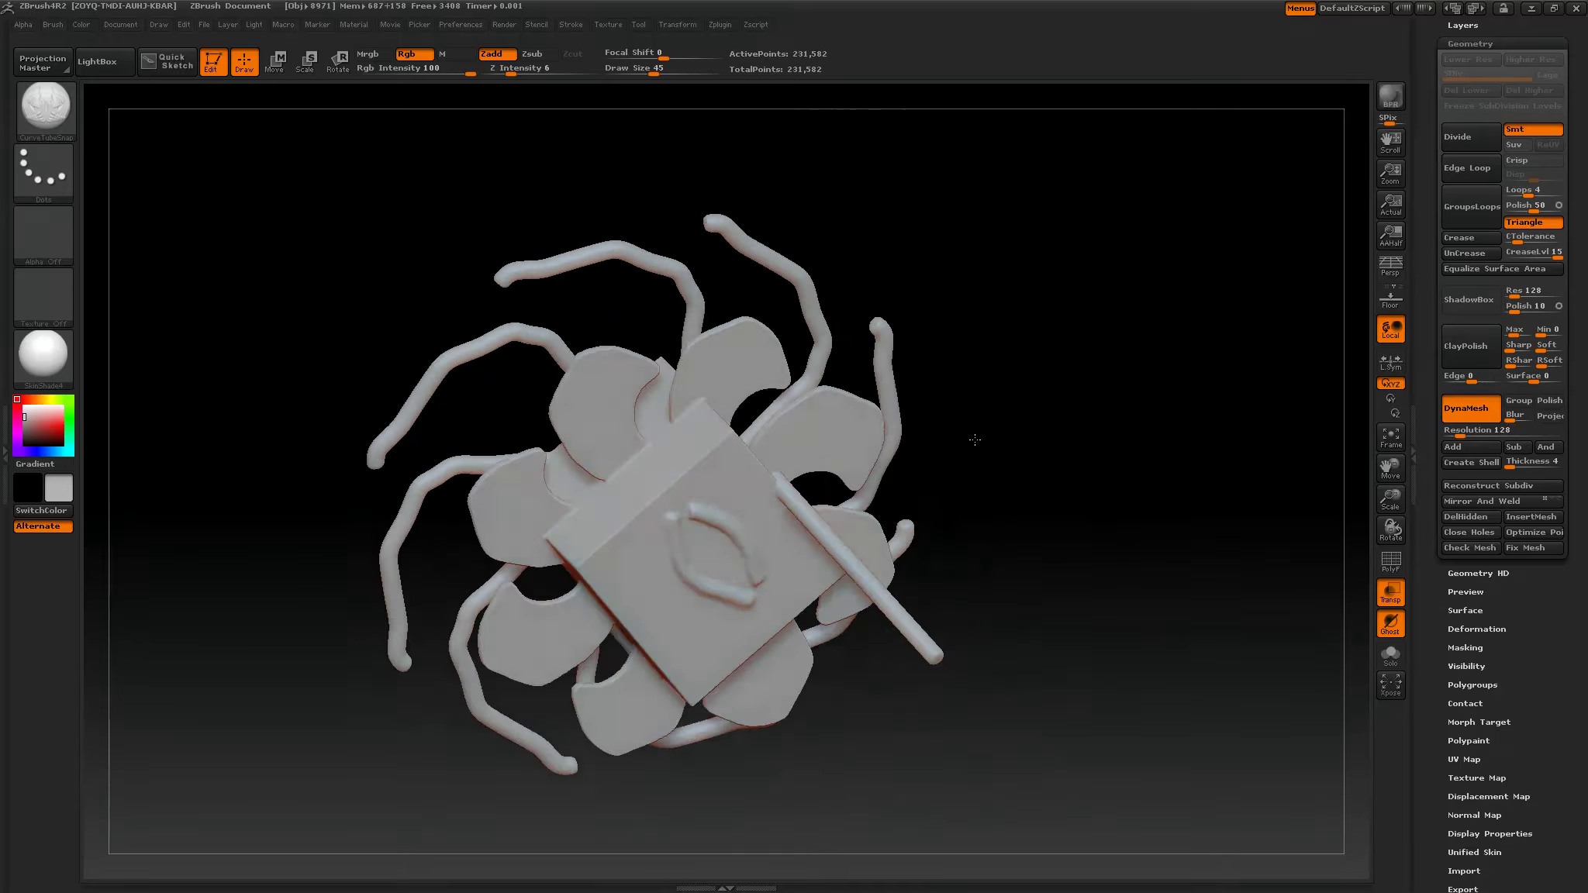
{"action": "left_click_drag", "start_coordinate": [975, 440], "coordinate": [924, 450]}
{"action": "left_click_drag", "start_coordinate": [1043, 396], "coordinate": [1085, 372], "text": "alt"}
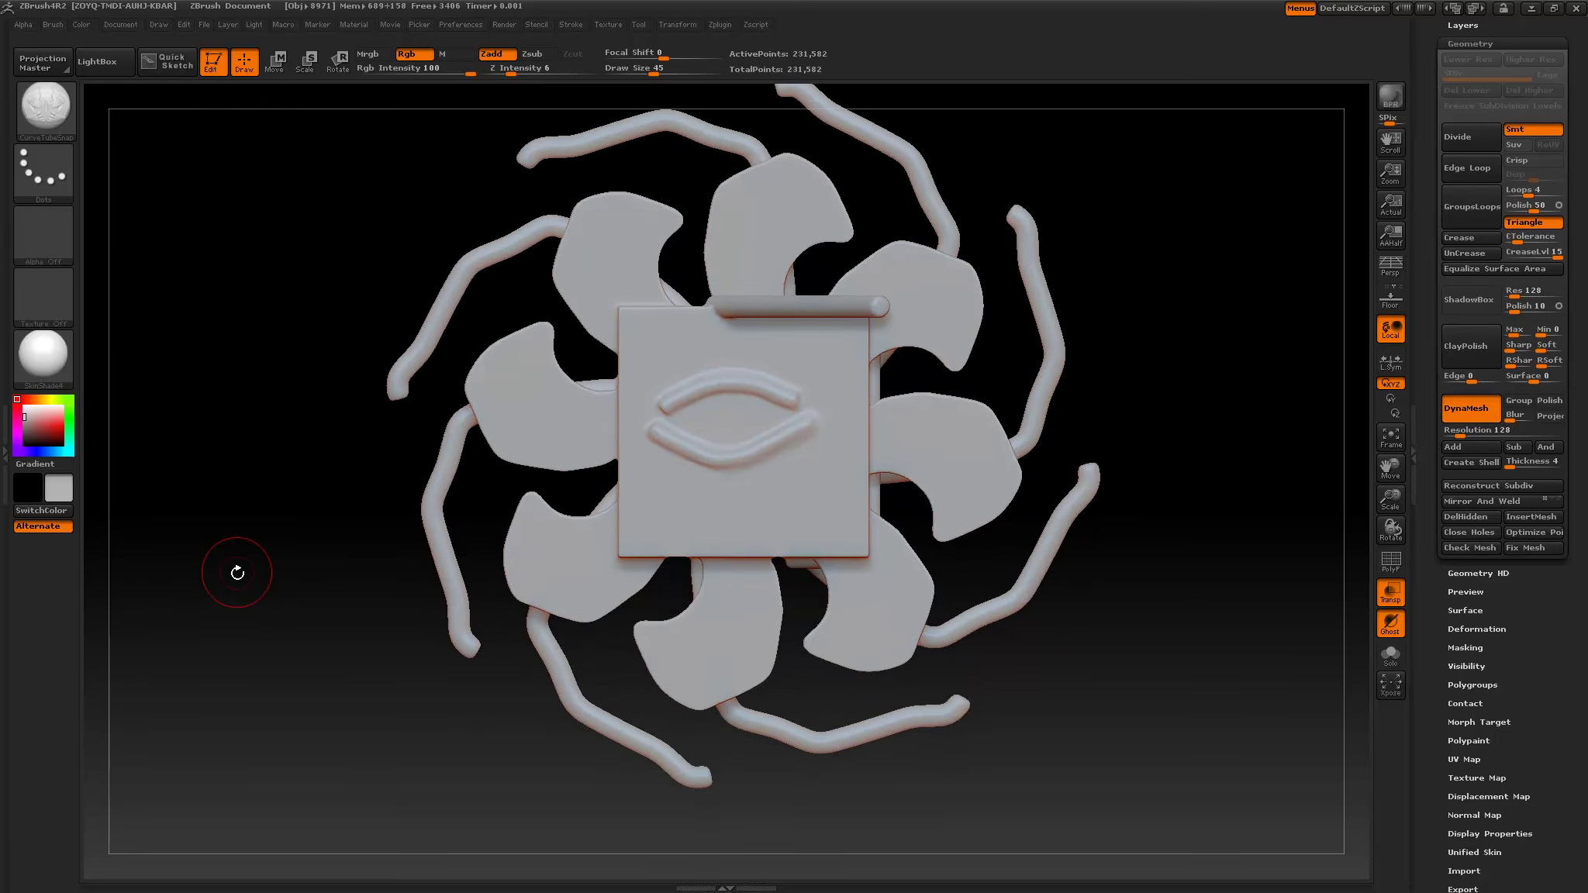